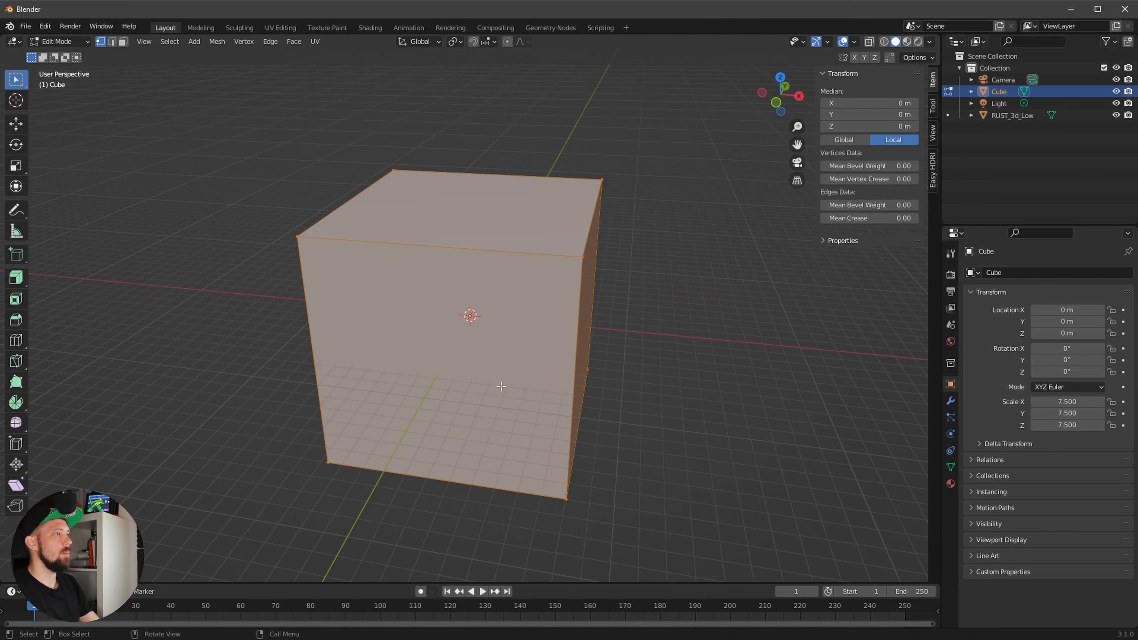
Step: Add one centred loop cut around the cube, splitting it in half along the X axis
{"action": "middle_click_drag", "start_coordinate": [500, 386], "coordinate": [658, 282]}
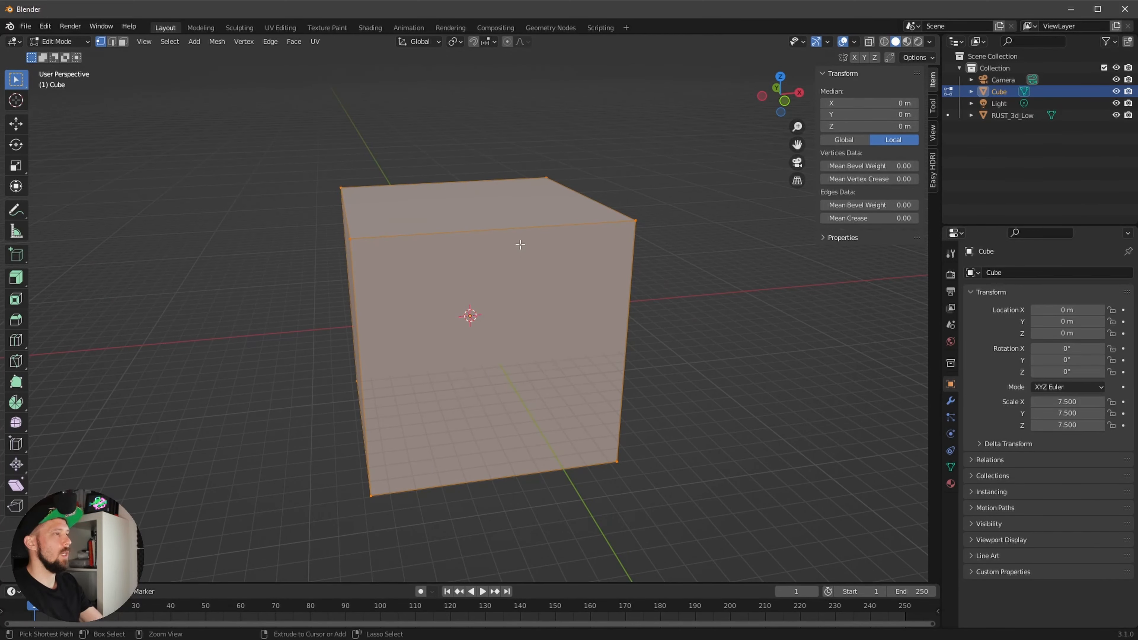
{"action": "key", "text": "ctrl+r"}
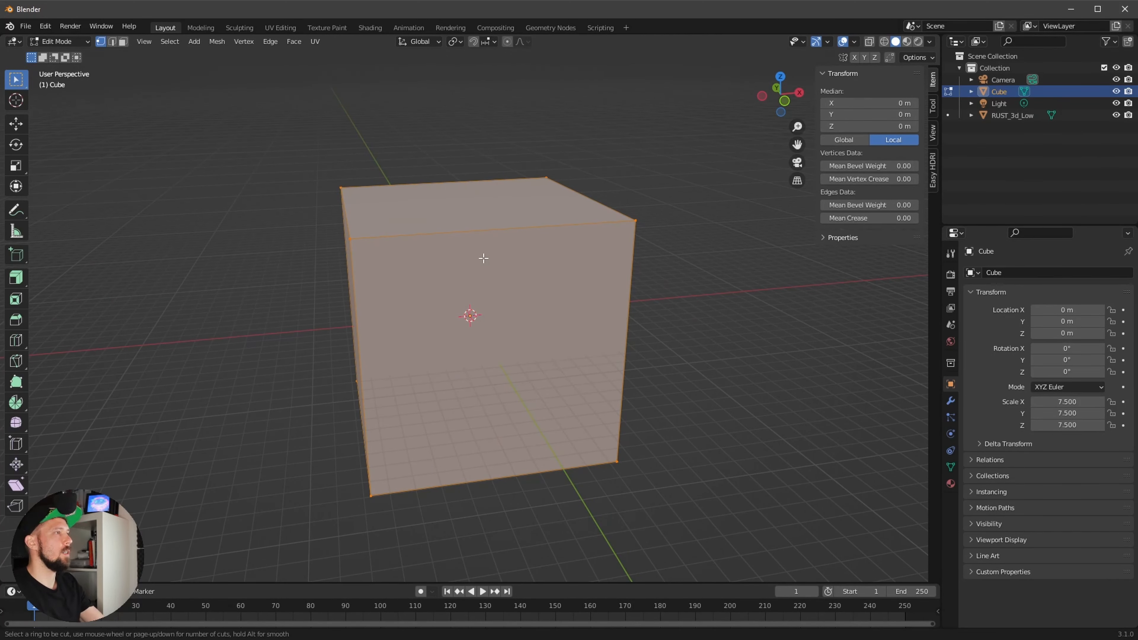
{"action": "left_click", "coordinate": [503, 223]}
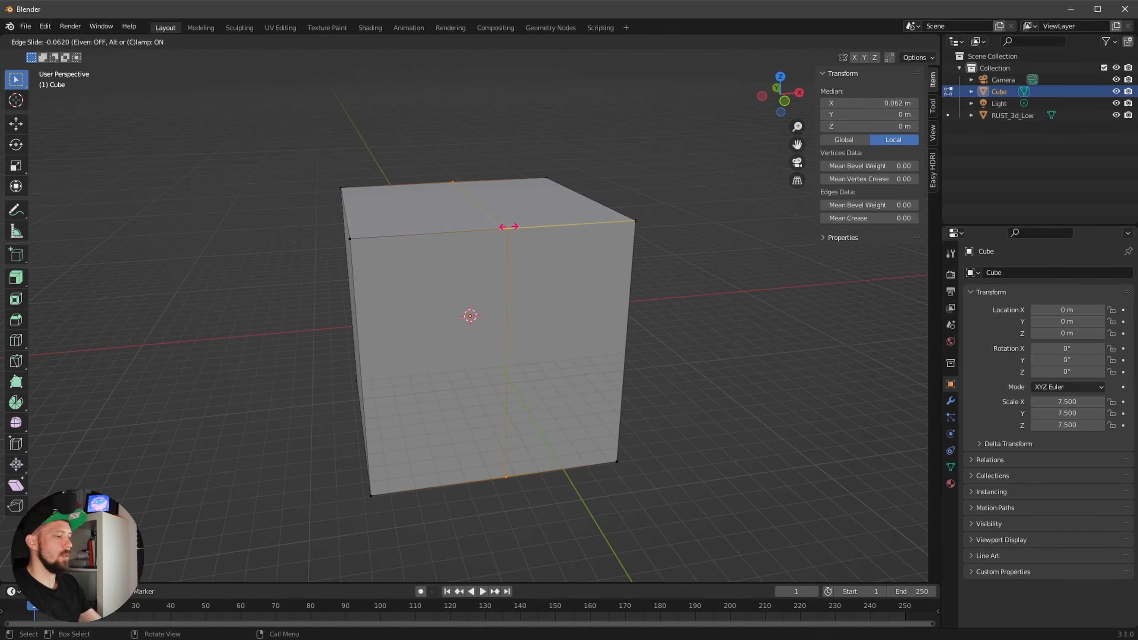
{"action": "right_click", "coordinate": [540, 207]}
{"action": "middle_click_drag", "start_coordinate": [541, 208], "coordinate": [613, 284]}
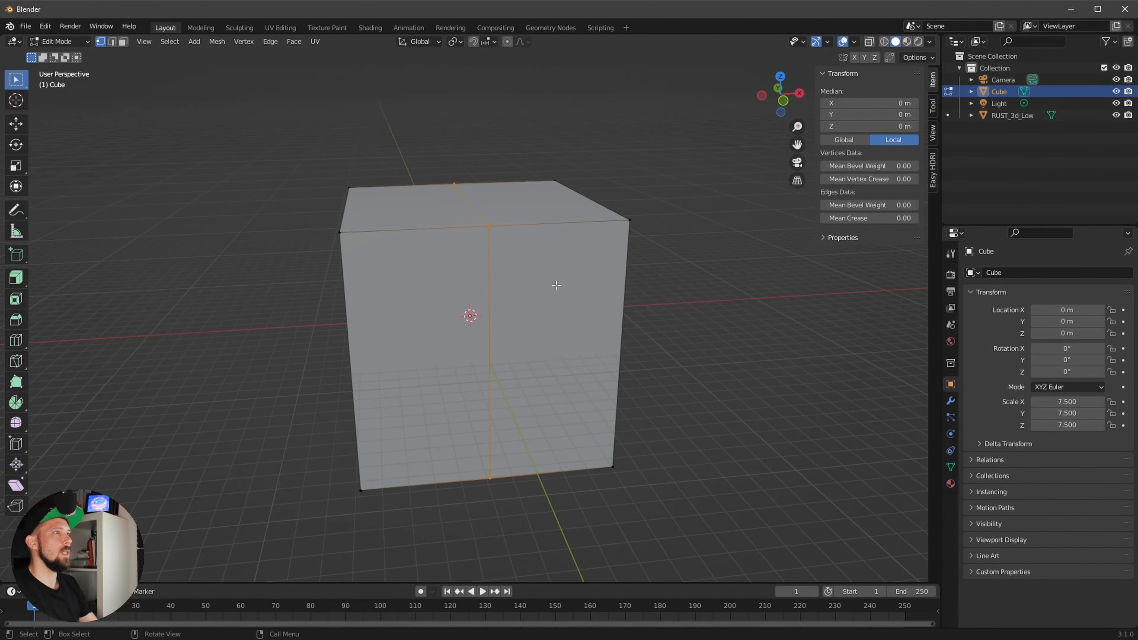
Step: Delete the four outer vertices on the cube's negative X side to open that half
{"action": "middle_click_drag", "start_coordinate": [391, 463], "coordinate": [385, 354]}
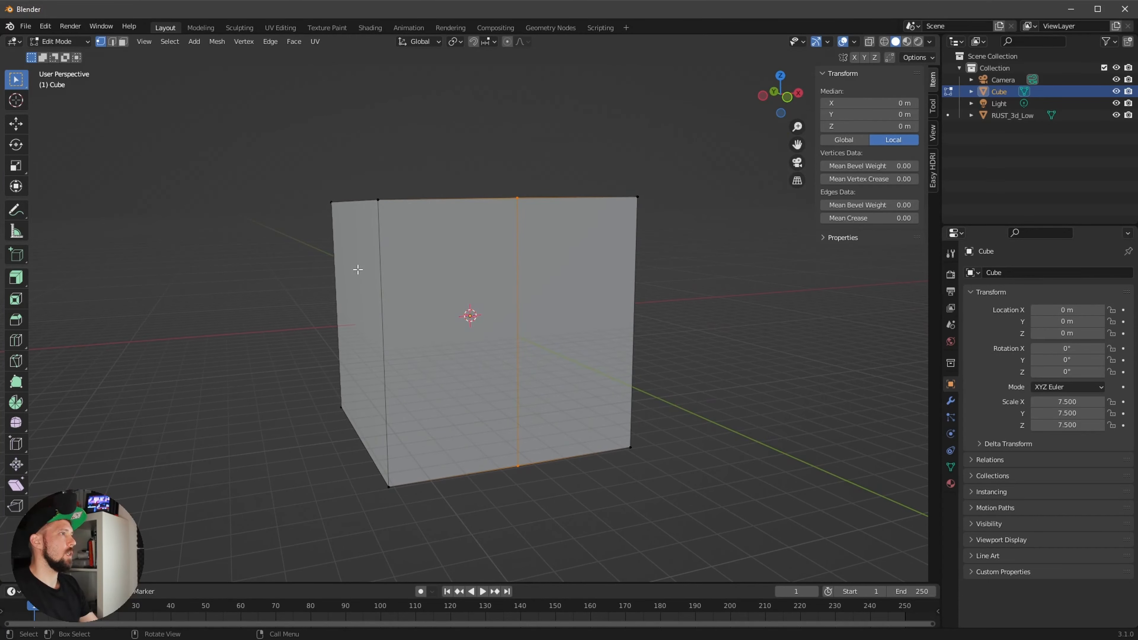
{"action": "left_click_drag", "start_coordinate": [289, 172], "coordinate": [395, 522]}
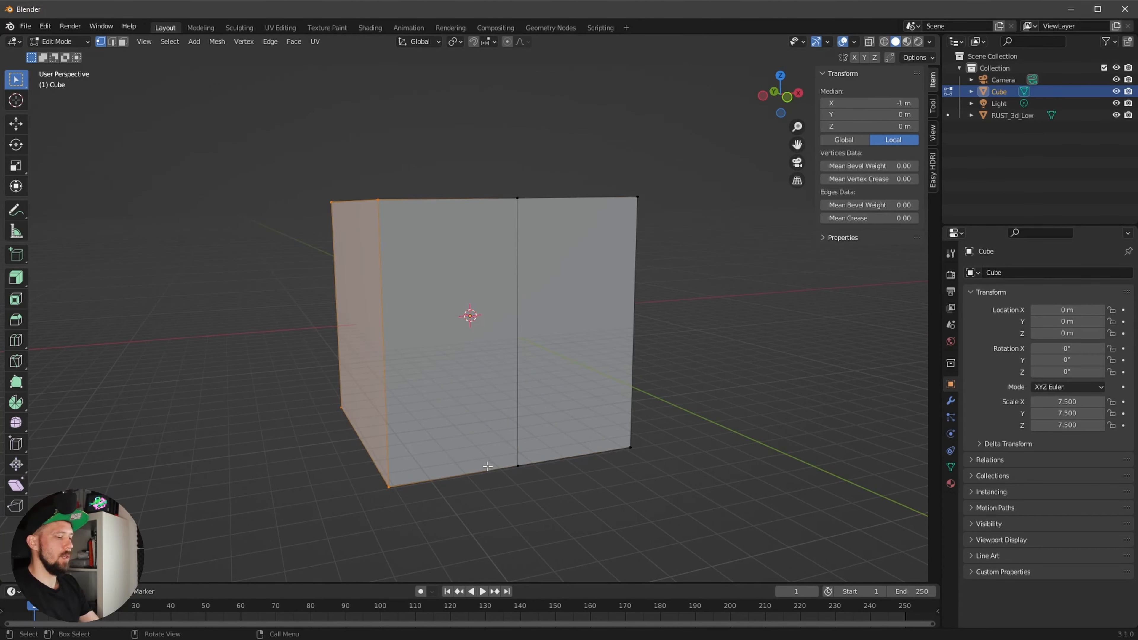
{"action": "key", "text": "x"}
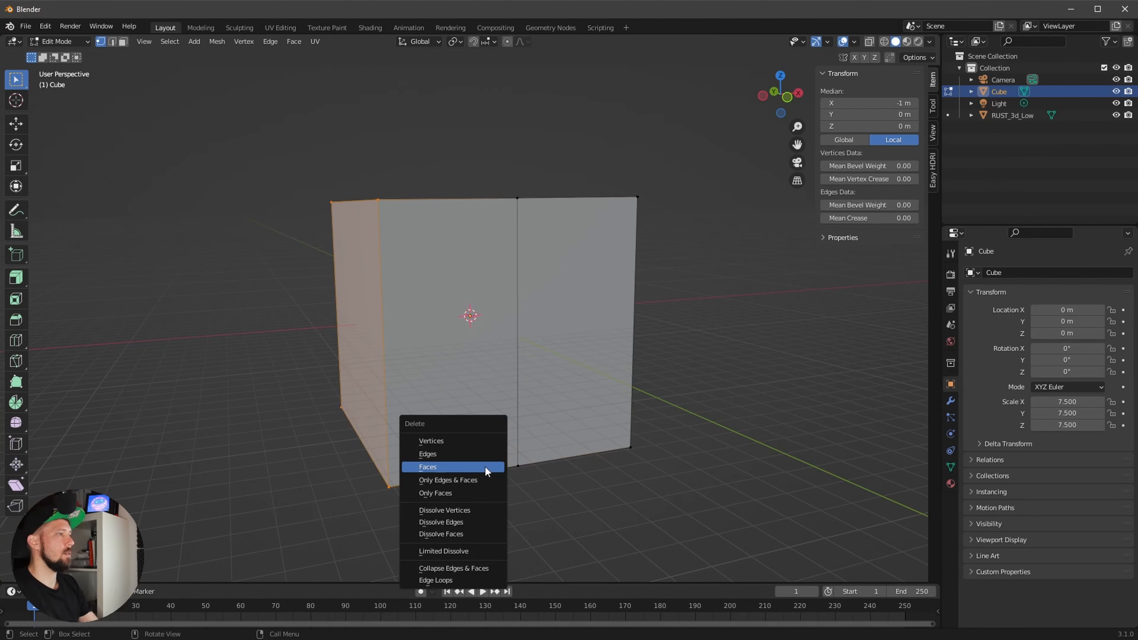
{"action": "left_click", "coordinate": [467, 438]}
{"action": "middle_click_drag", "start_coordinate": [467, 438], "coordinate": [552, 437]}
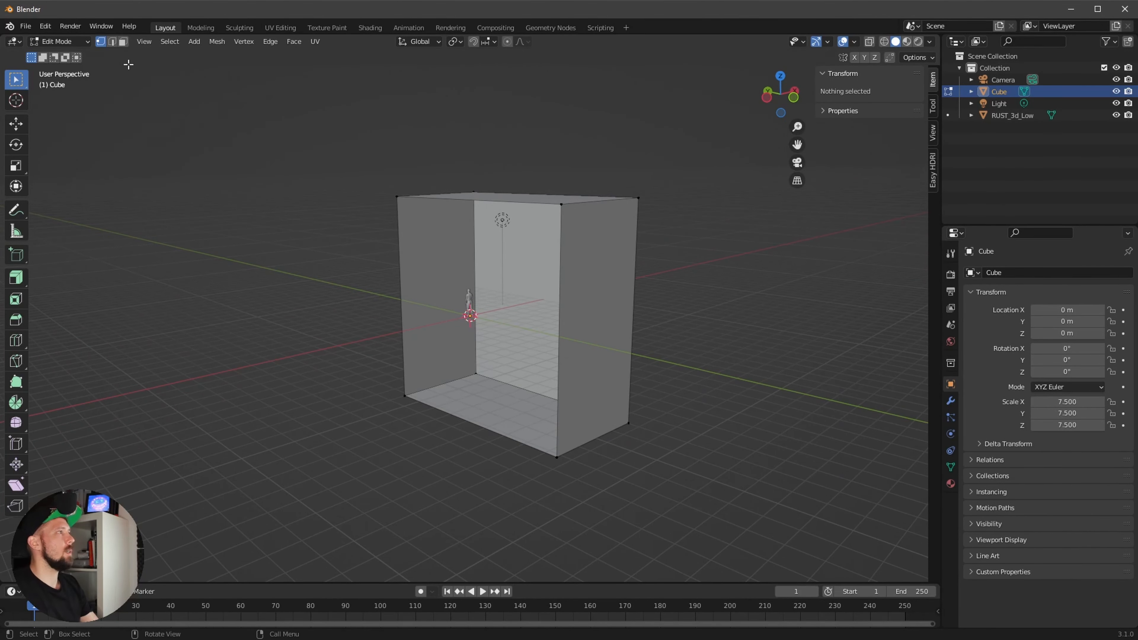
Step: Delete the two opposite end faces along the Y axis, keeping the floor, ceiling and back wall
{"action": "left_click", "coordinate": [123, 42]}
{"action": "middle_click_drag", "start_coordinate": [426, 364], "coordinate": [429, 305]}
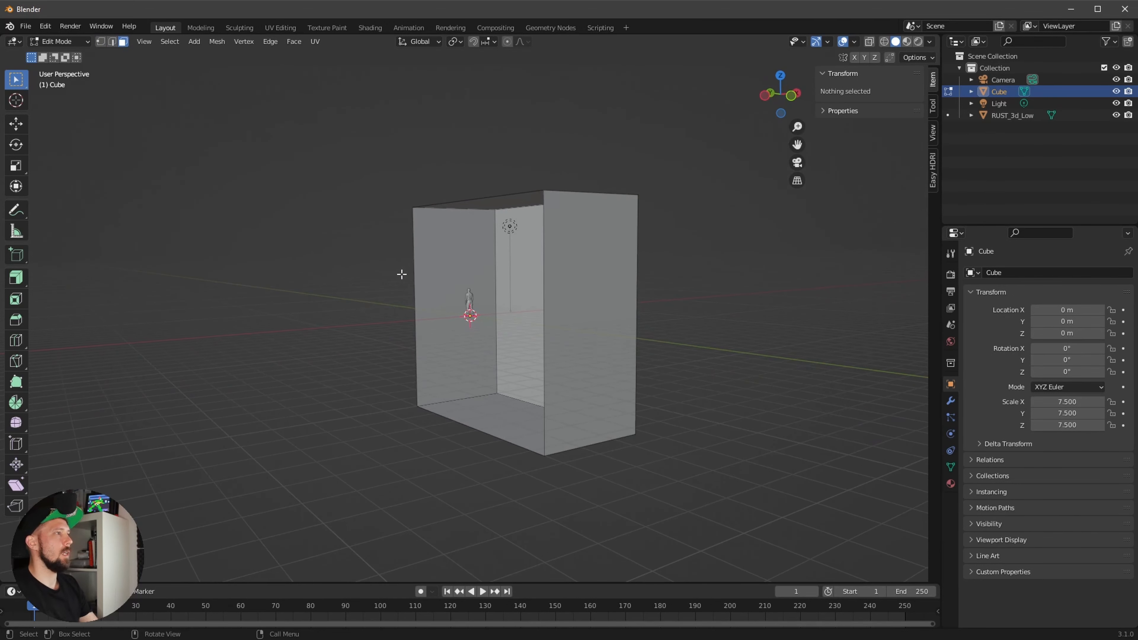
{"action": "left_click", "coordinate": [446, 319]}
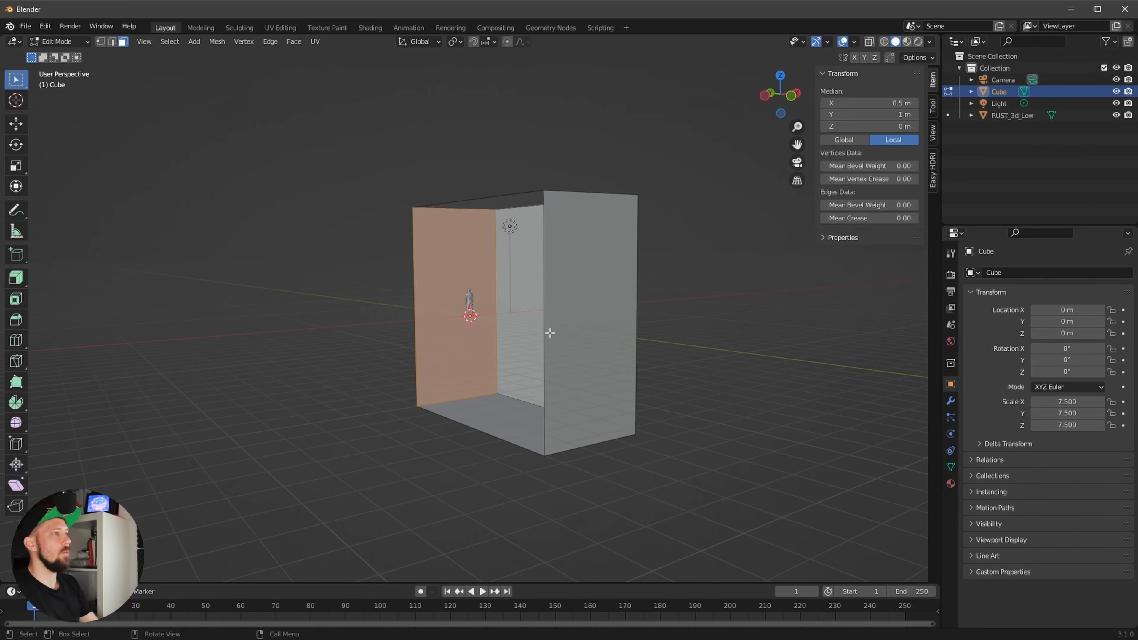
{"action": "left_click", "coordinate": [596, 330], "text": "shift"}
{"action": "key", "text": "x"}
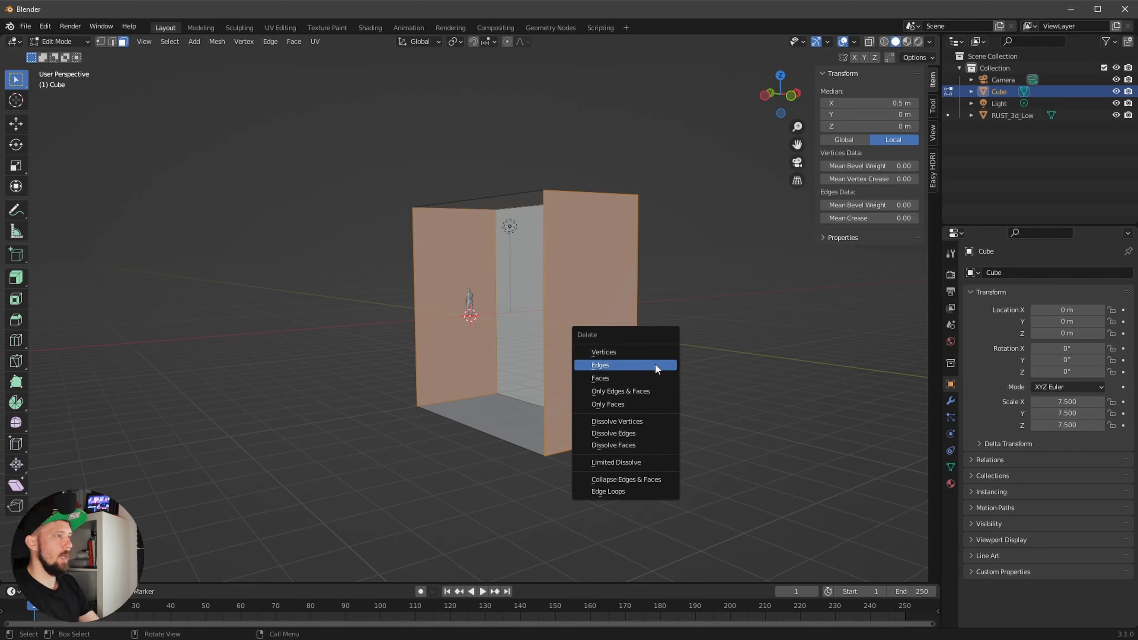
{"action": "left_click", "coordinate": [629, 378]}
{"action": "middle_click_drag", "start_coordinate": [629, 378], "coordinate": [689, 380]}
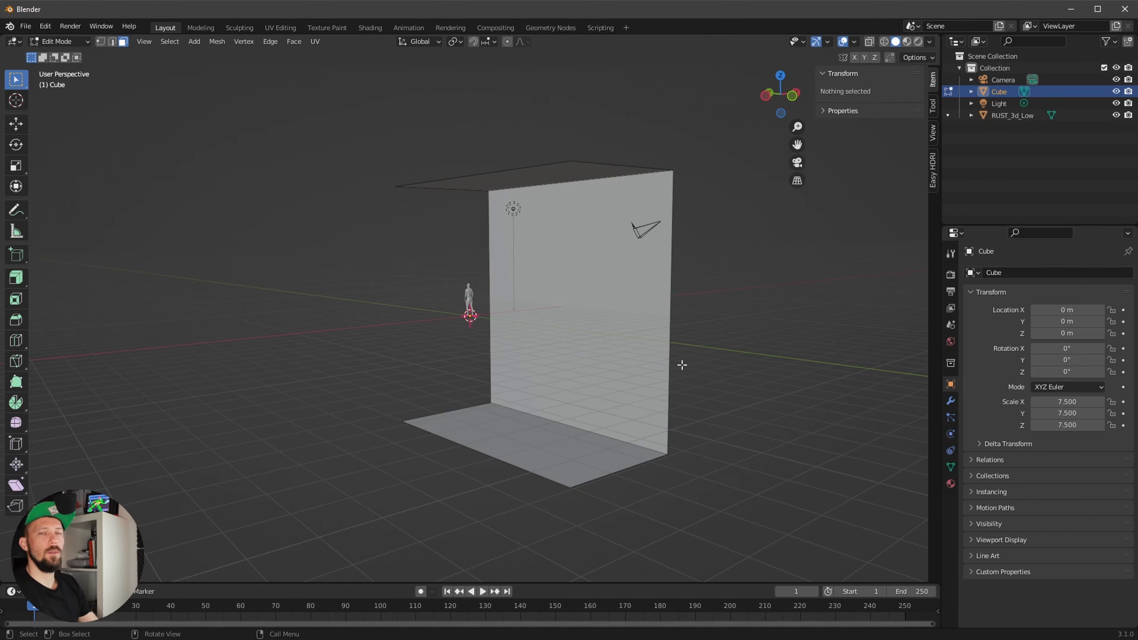
Step: Add a horizontal loop cut across the back wall and set its local Z position to 0.3 m
{"action": "middle_click_drag", "start_coordinate": [676, 404], "coordinate": [676, 402]}
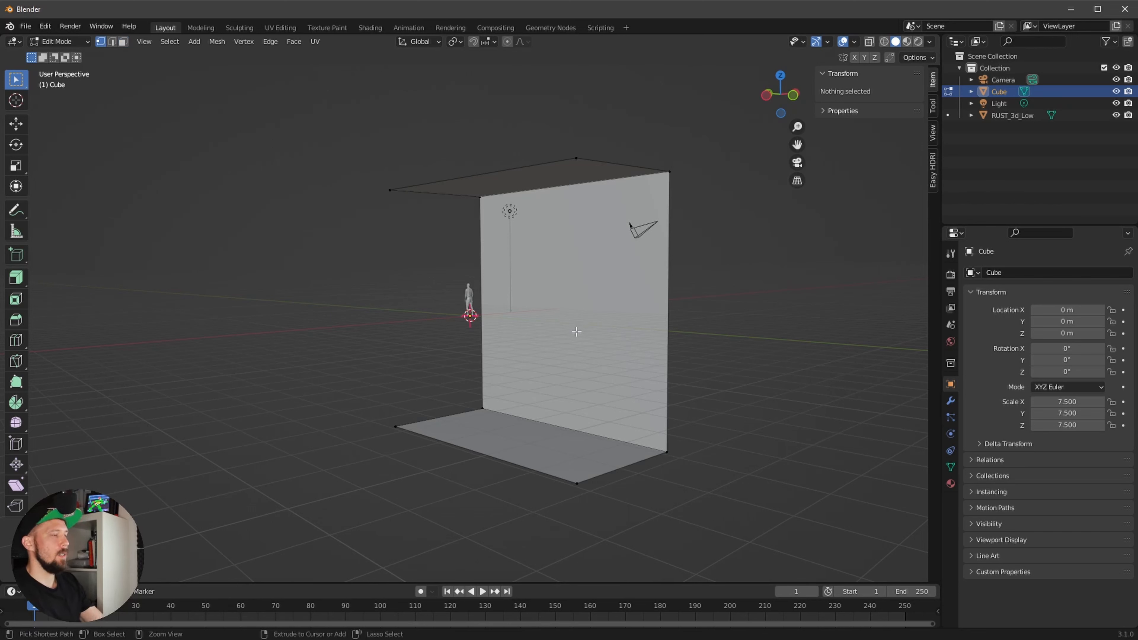
{"action": "left_click", "coordinate": [122, 41]}
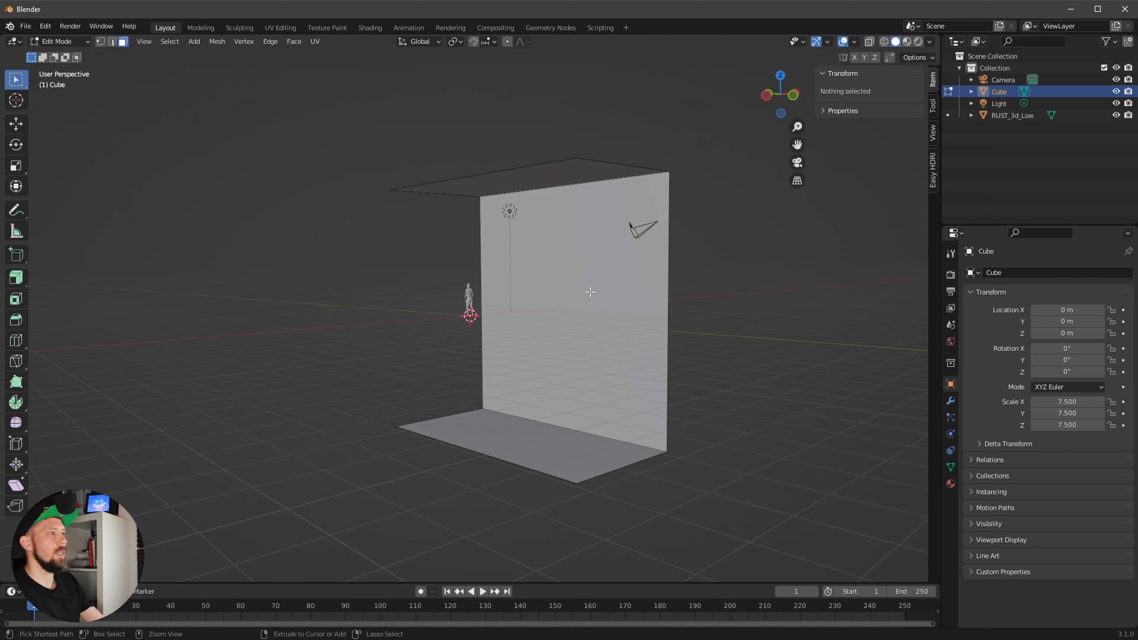
{"action": "key", "text": "ctrl+r"}
{"action": "left_click", "coordinate": [485, 307]}
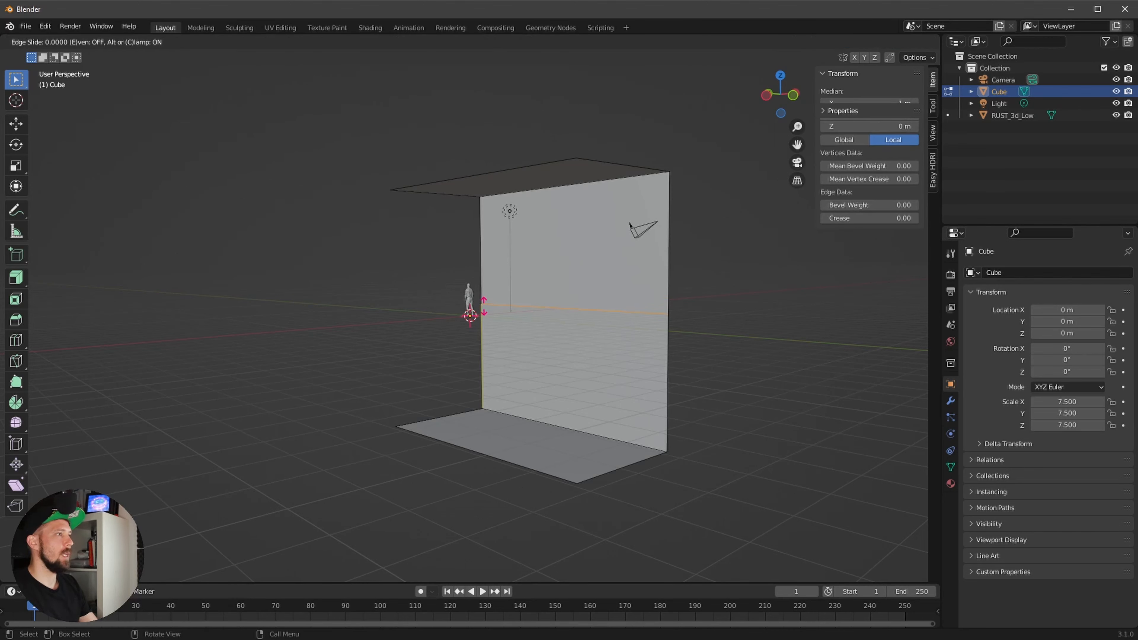
{"action": "right_click", "coordinate": [481, 304]}
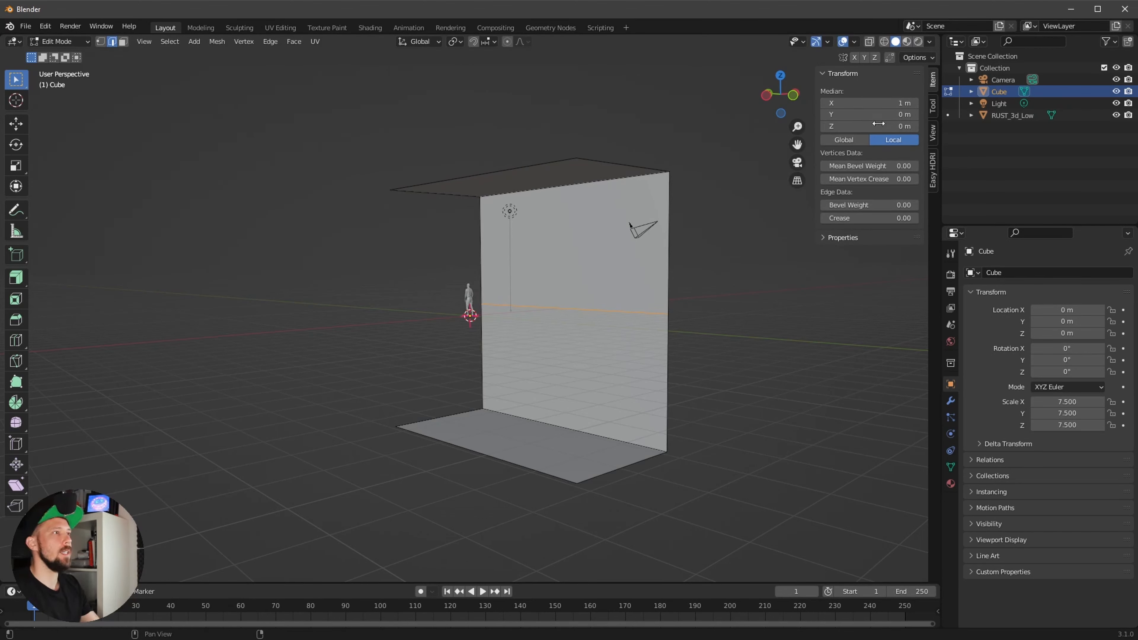
{"action": "left_click", "coordinate": [889, 129]}
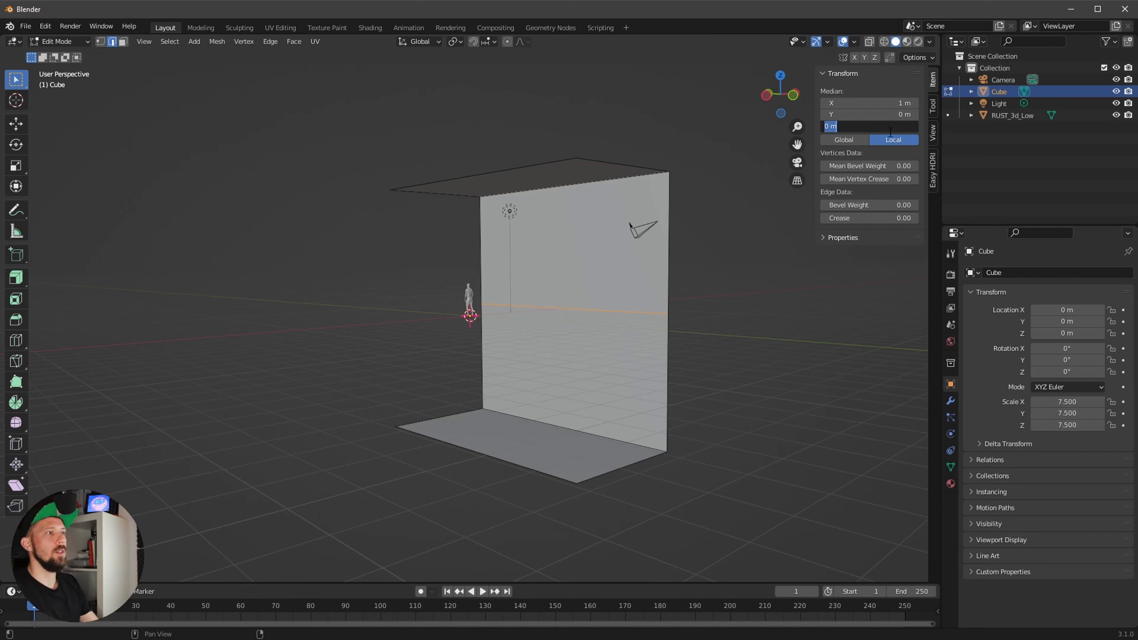
{"action": "type", "text": "0.3"}
{"action": "key", "text": "Return"}
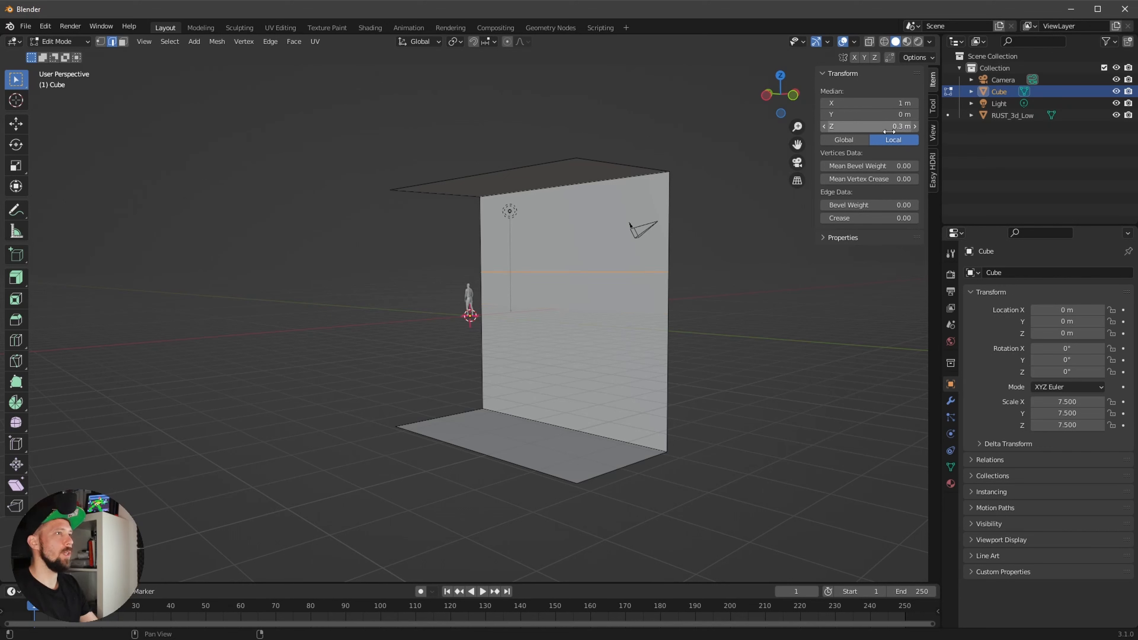
Step: Add a second horizontal loop cut to the wall's lower section and set its local Z position to -0.3 m
{"action": "key", "text": "ctrl+r"}
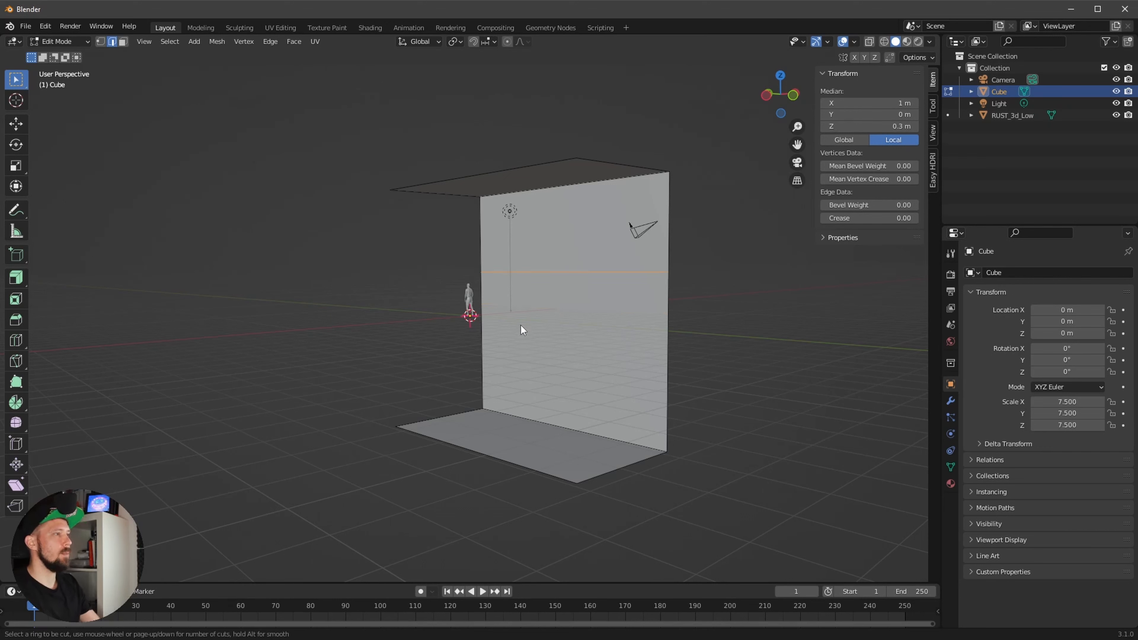
{"action": "left_click", "coordinate": [483, 342]}
{"action": "right_click", "coordinate": [486, 341]}
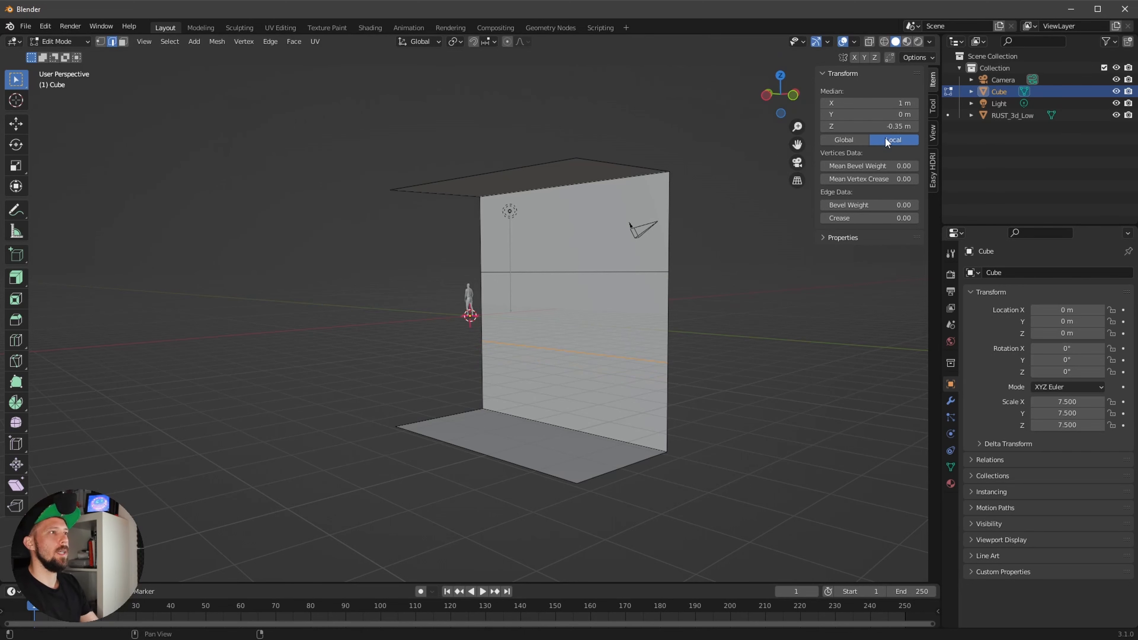
{"action": "left_click", "coordinate": [886, 126]}
{"action": "key", "text": "BackSpace"}
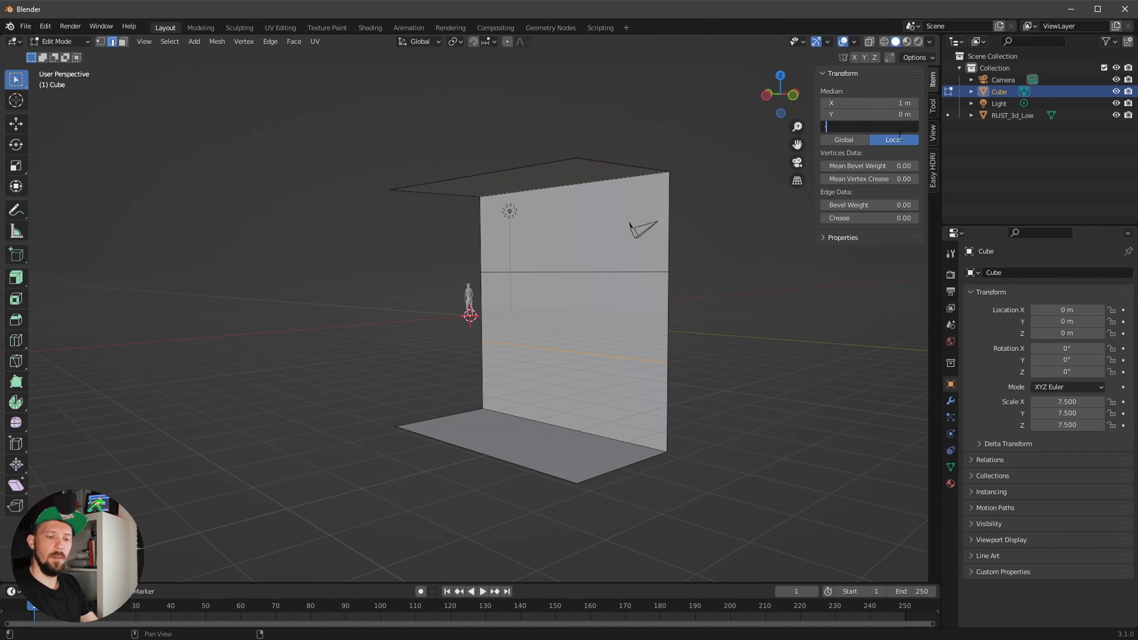
{"action": "type", "text": "-.3"}
{"action": "key", "text": "Return"}
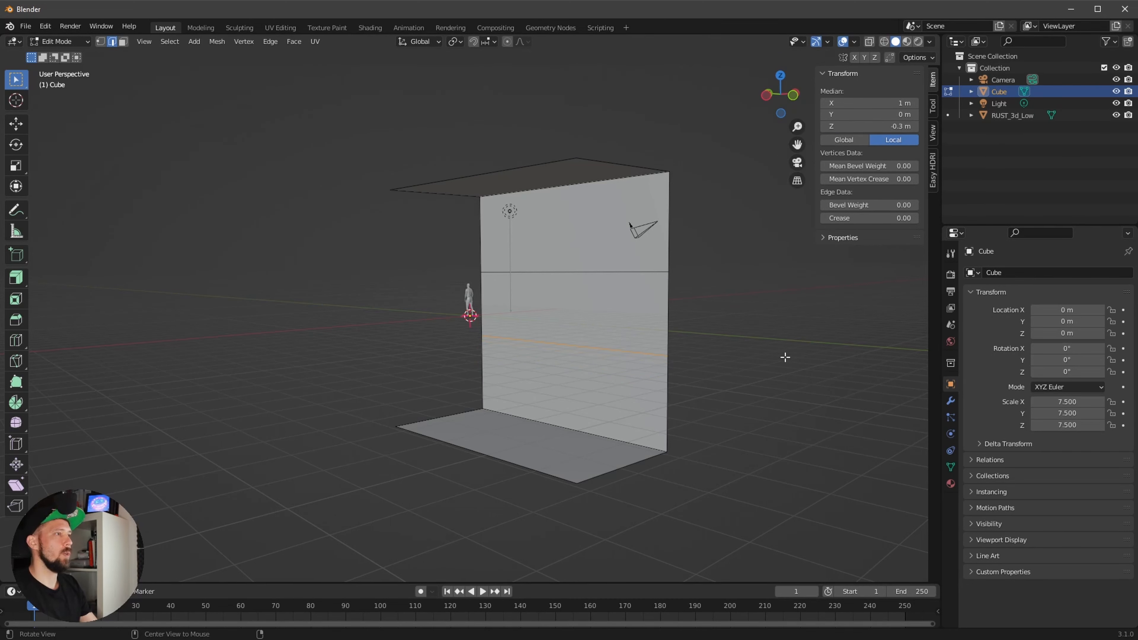
Step: Select both horizontal wall edges and set their local median X to 1.5 m to angle the wall outward
{"action": "middle_click_drag", "start_coordinate": [785, 355], "coordinate": [755, 369]}
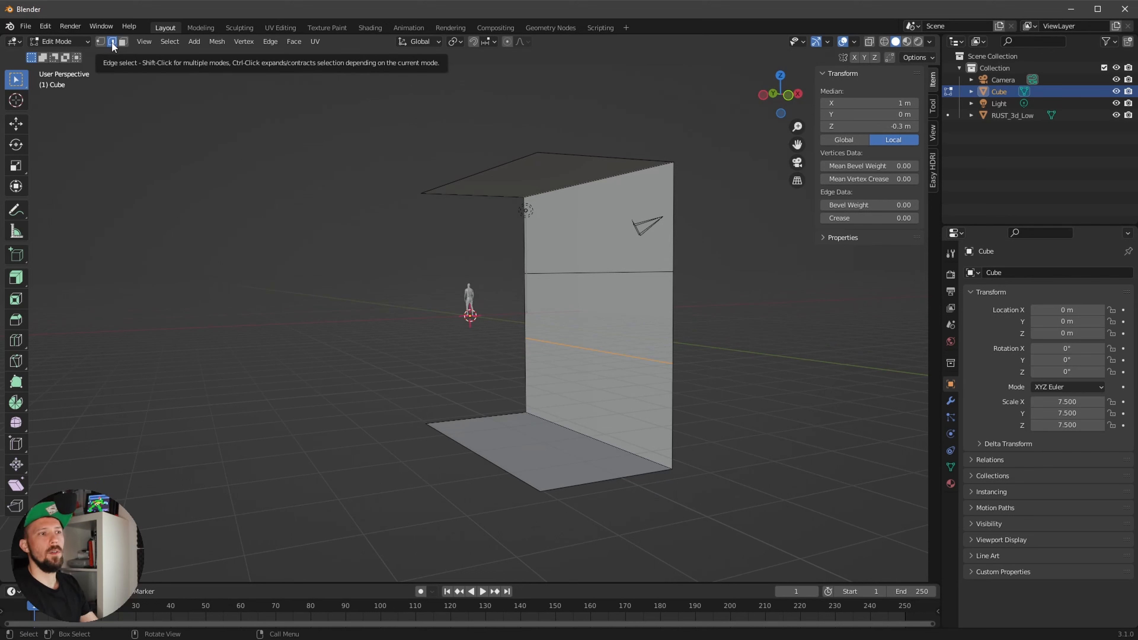
{"action": "left_click", "coordinate": [586, 273], "text": "shift"}
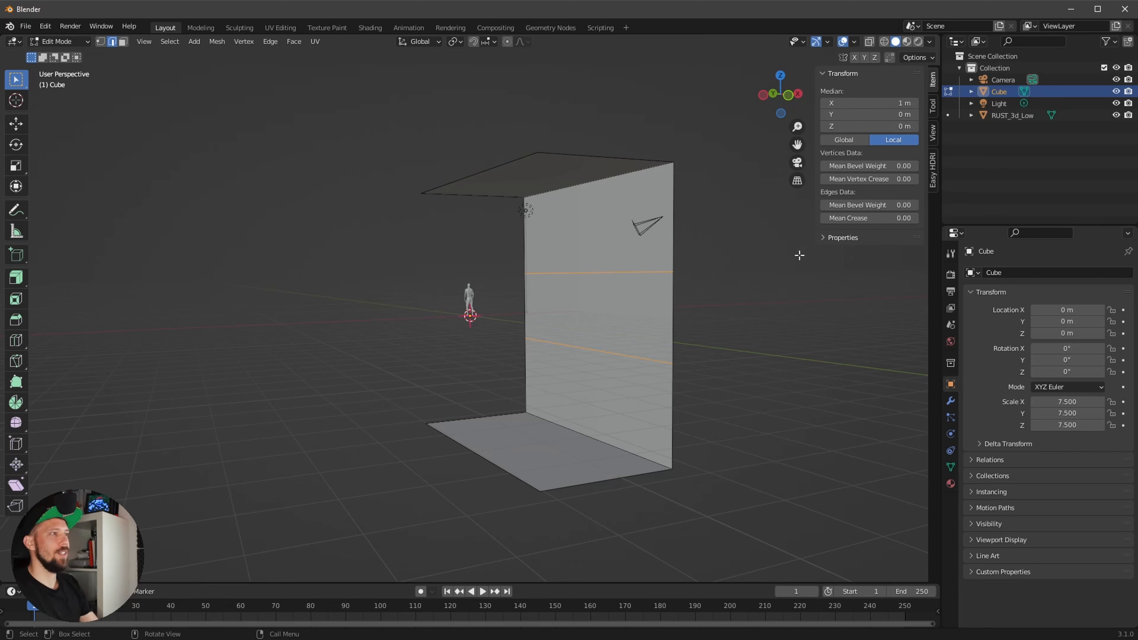
{"action": "left_click", "coordinate": [908, 100]}
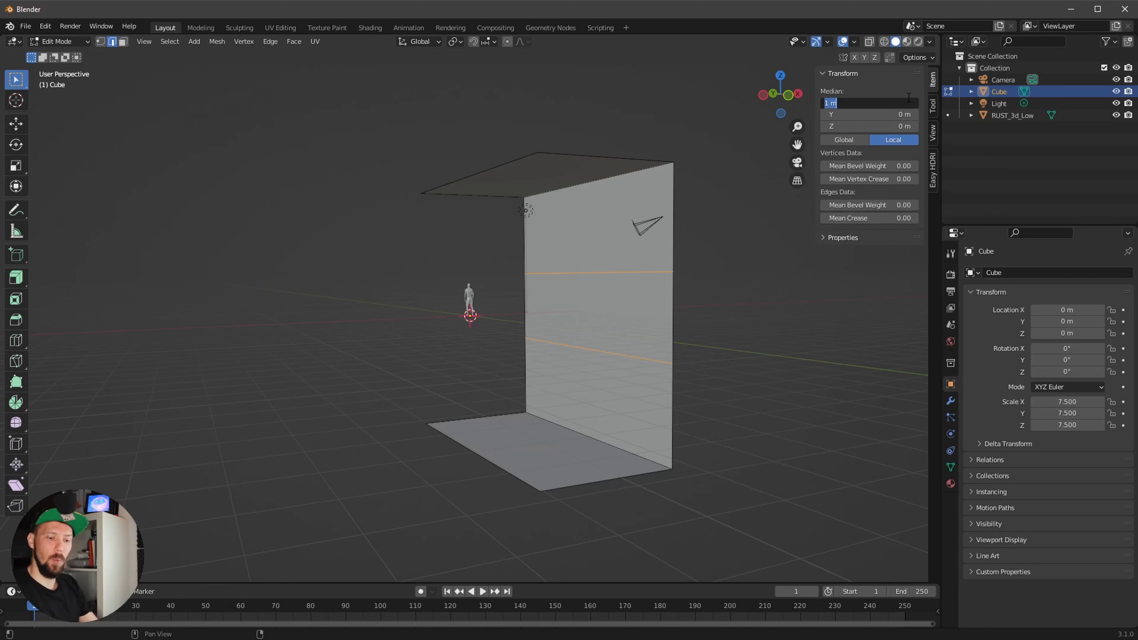
{"action": "type", "text": "1"}
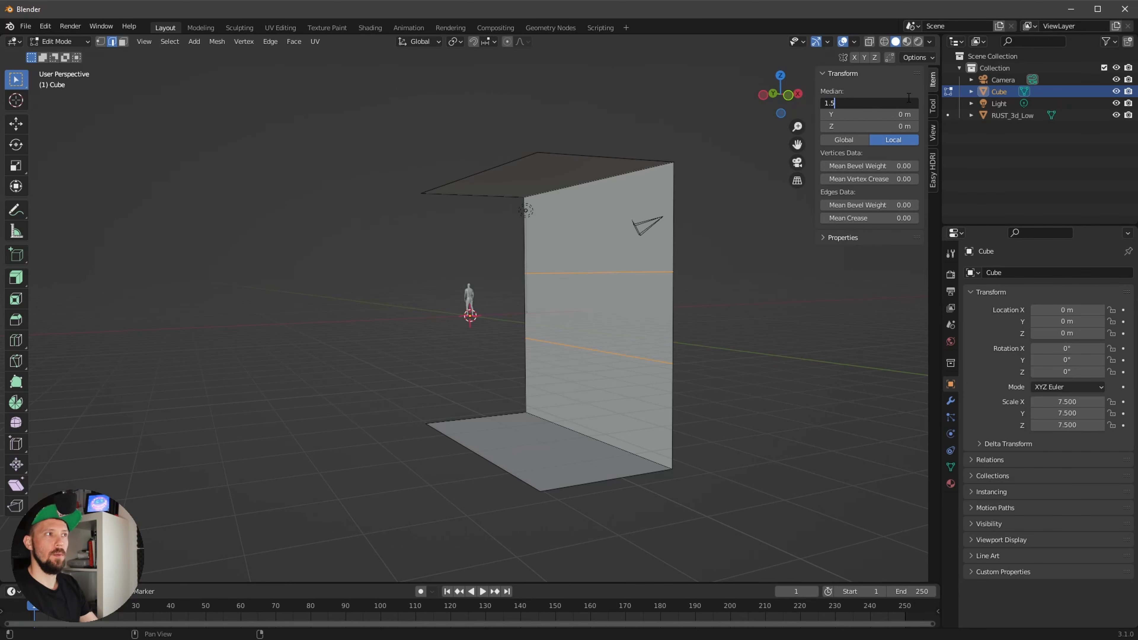
{"action": "type", "text": ".5"}
{"action": "key", "text": "Return"}
Step: Add the wall's floor and ceiling edges to the selection and set the local median X of all four edges to 2.5 m
{"action": "middle_click_drag", "start_coordinate": [820, 359], "coordinate": [769, 391]}
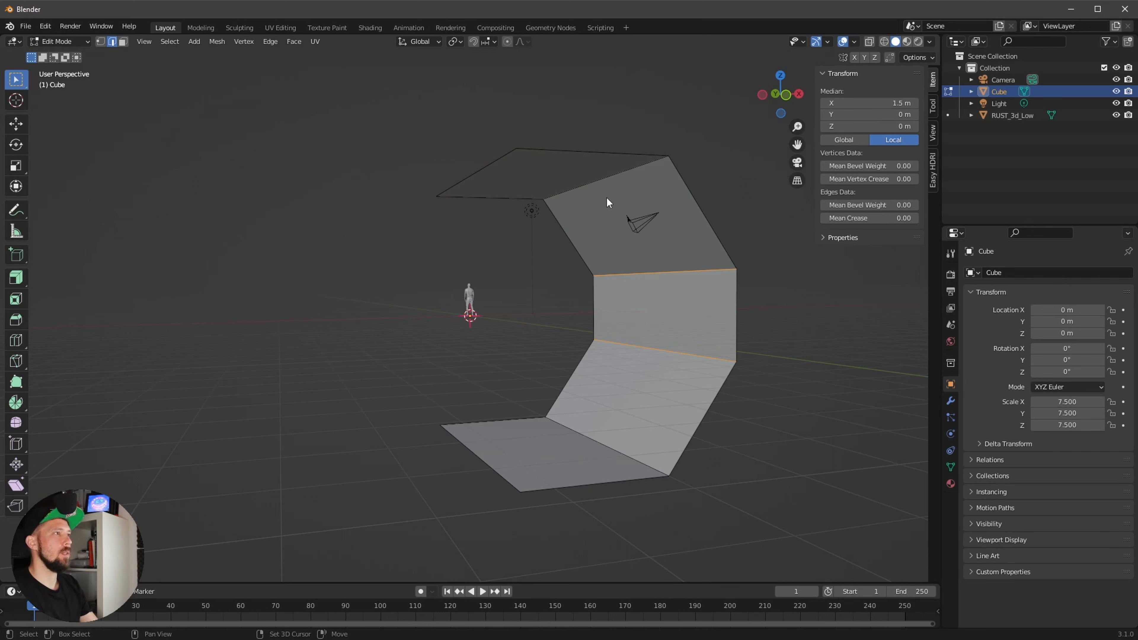
{"action": "left_click", "coordinate": [621, 449], "text": "shift"}
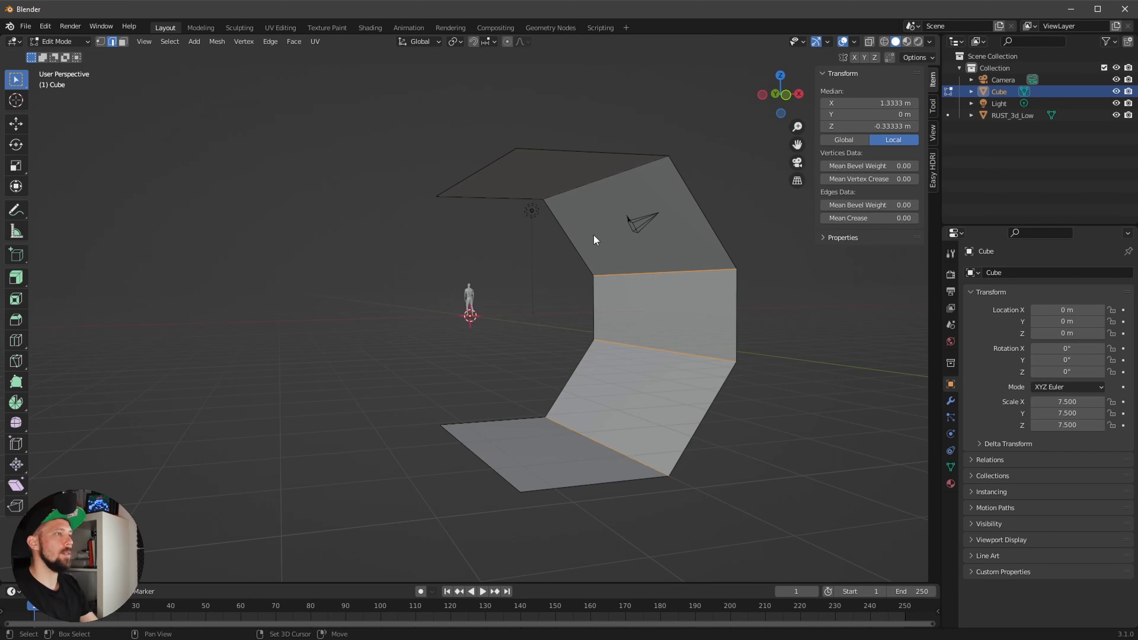
{"action": "left_click", "coordinate": [591, 182], "text": "shift"}
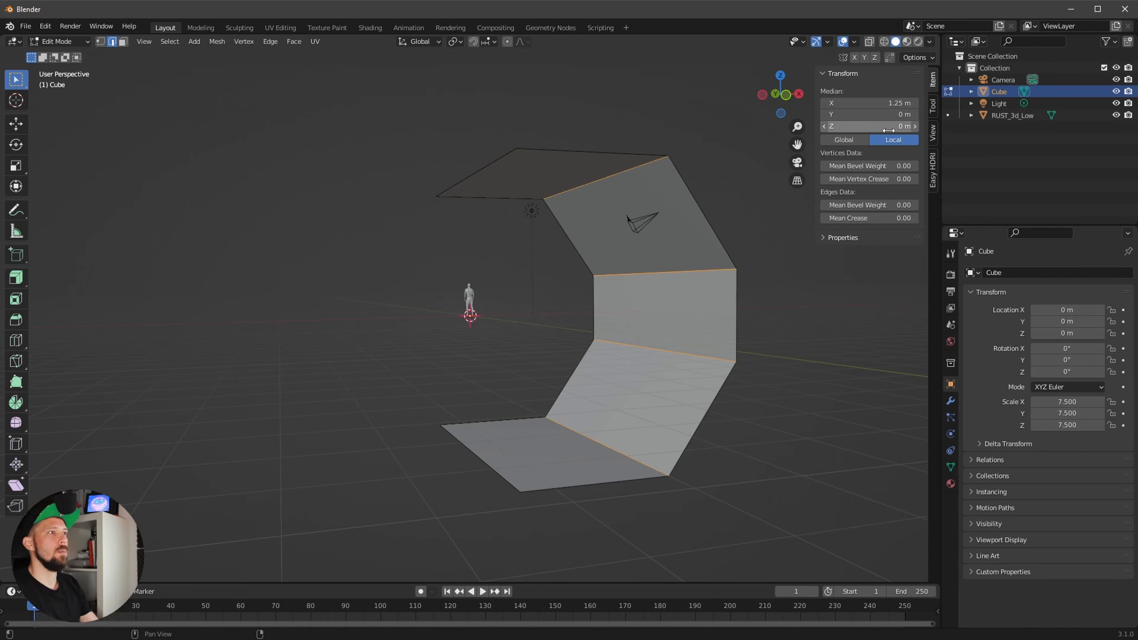
{"action": "left_click", "coordinate": [892, 102]}
{"action": "type", "text": "2"}
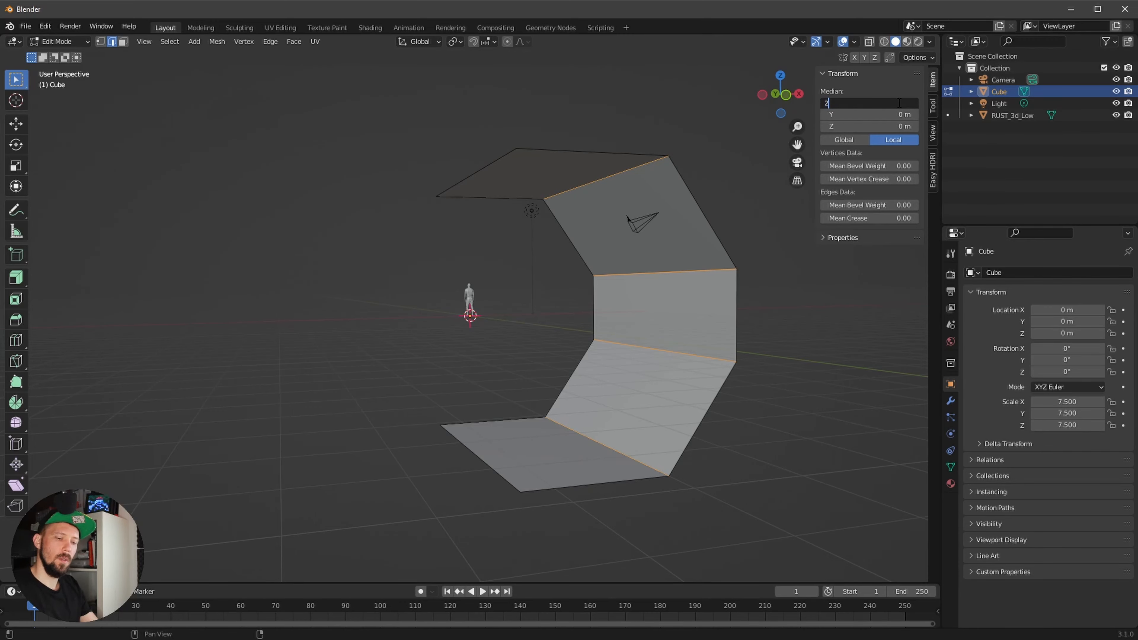
{"action": "type", "text": ".5"}
{"action": "key", "text": "Return"}
{"action": "middle_click_drag", "start_coordinate": [698, 312], "coordinate": [690, 422]}
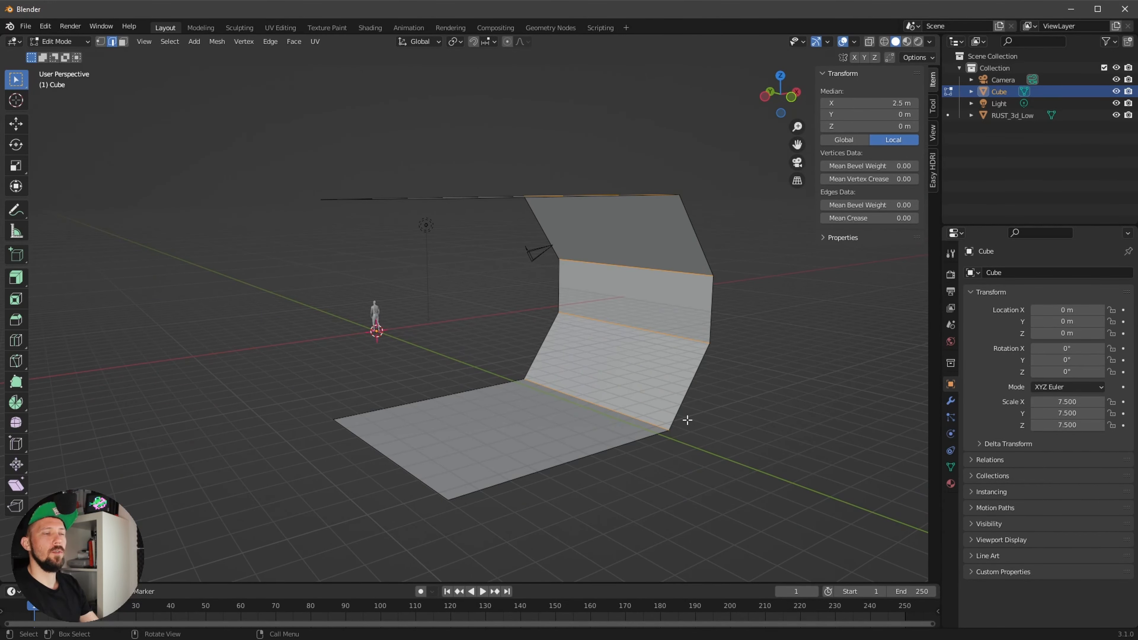
Step: Return to Object Mode and duplicate the Cube object in place
{"action": "key", "text": "Tab"}
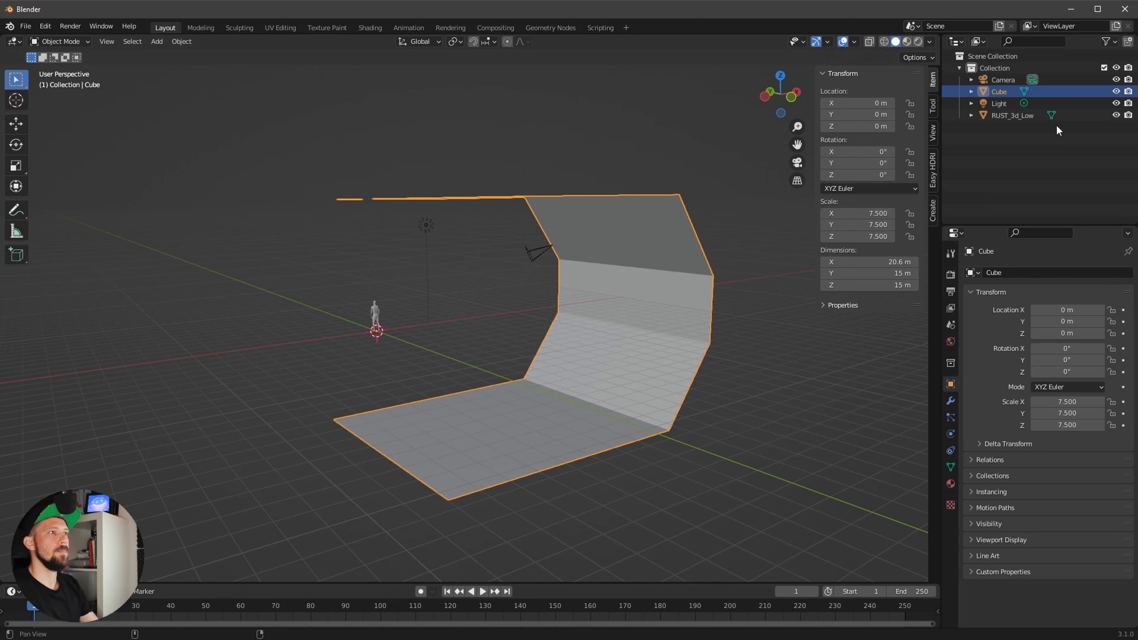
{"action": "double_click", "coordinate": [997, 90]}
{"action": "left_click", "coordinate": [990, 158]}
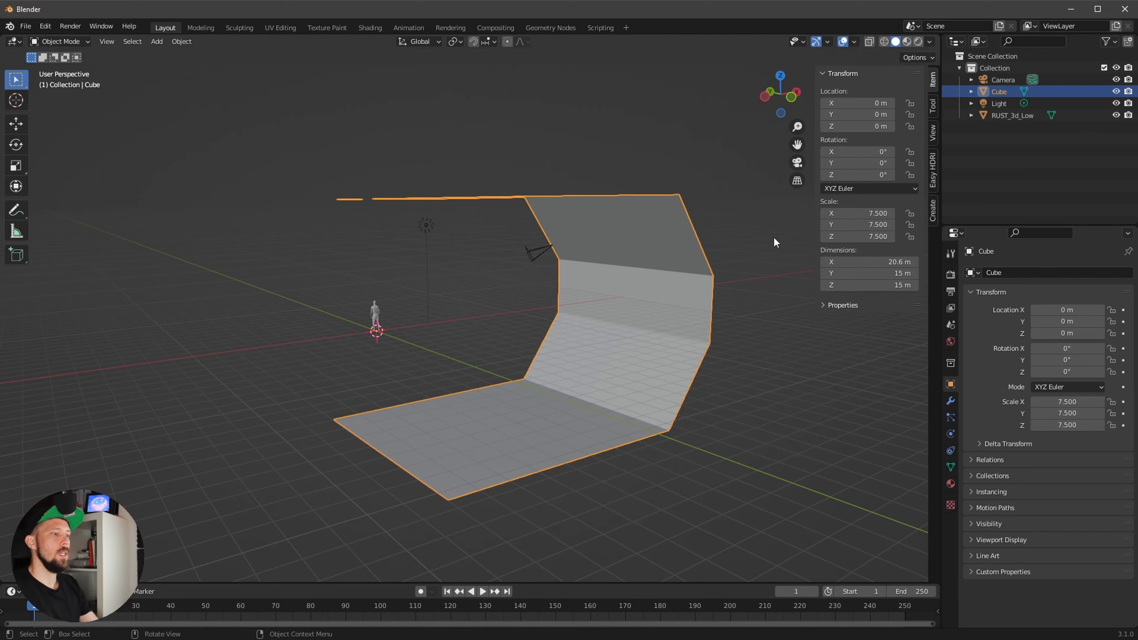
{"action": "key", "text": "shift+d"}
{"action": "right_click", "coordinate": [693, 305]}
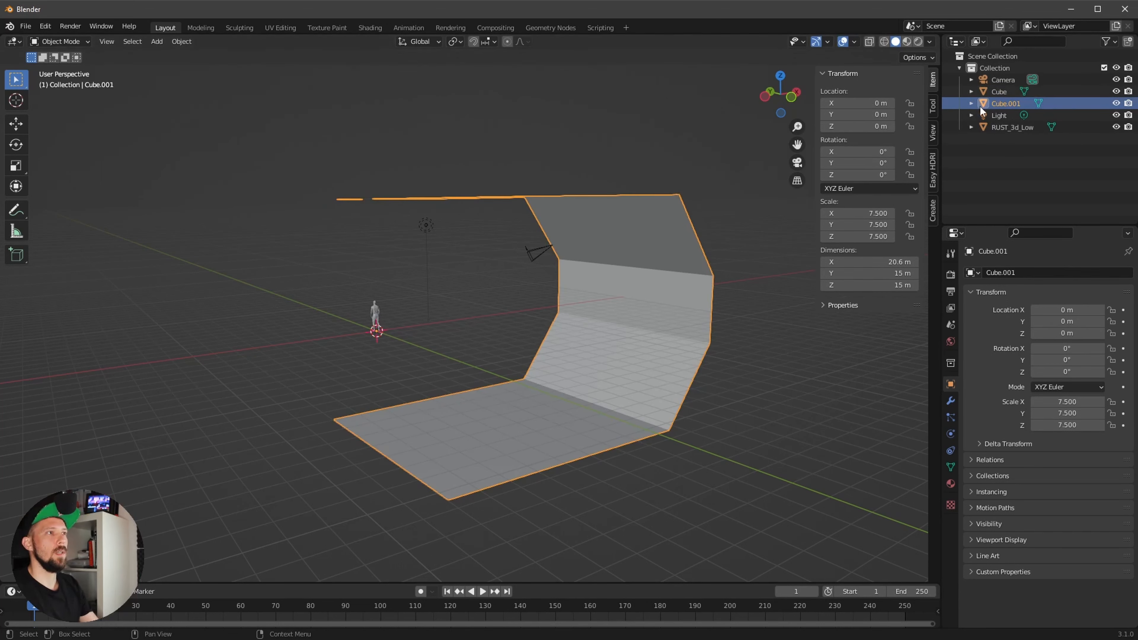
Step: Rename the original Cube object as floor
{"action": "double_click", "coordinate": [998, 92]}
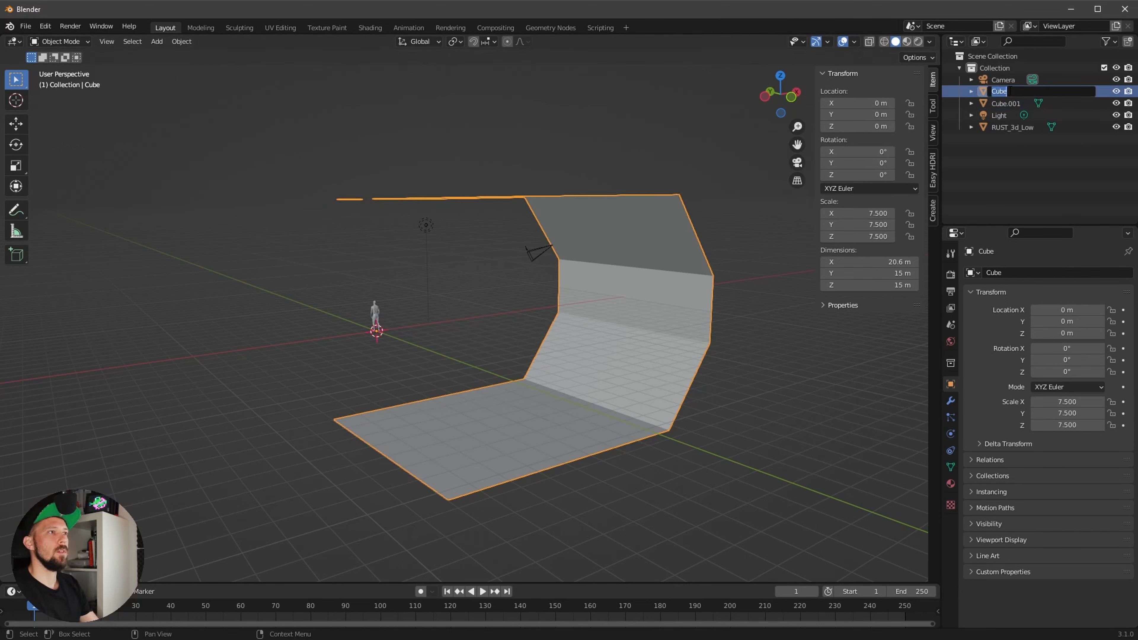
{"action": "type", "text": "floor"}
{"action": "key", "text": "Return"}
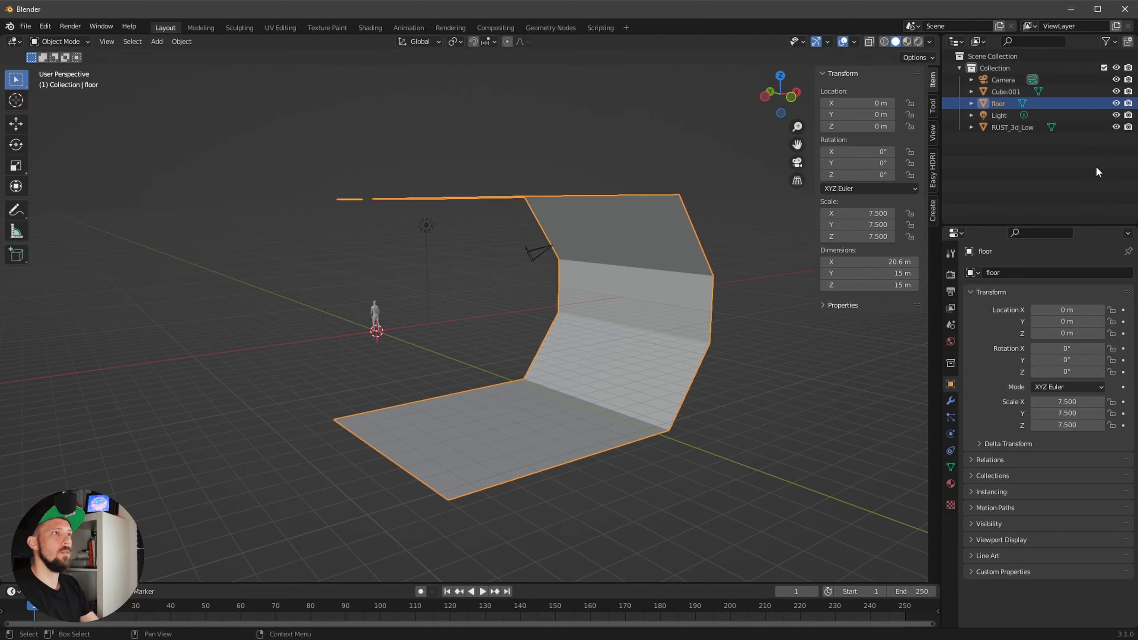
Step: Delete every face of the floor object's mesh except the bottom floor face, and hide Cube.001 to isolate the result
{"action": "middle_click_drag", "start_coordinate": [645, 368], "coordinate": [661, 405]}
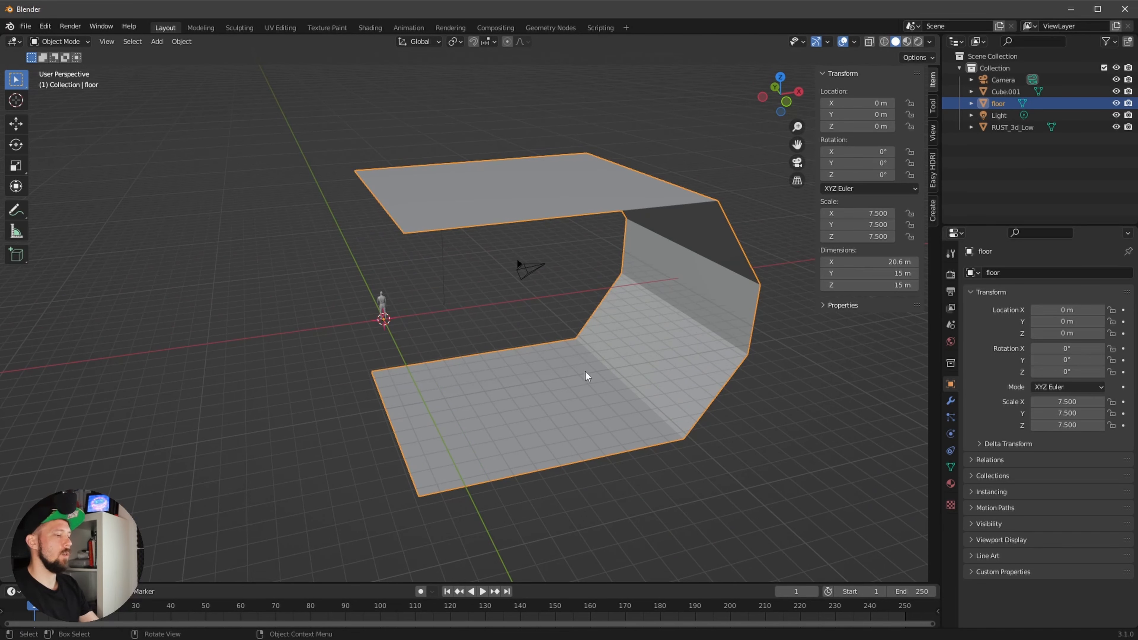
{"action": "key", "text": "Tab"}
{"action": "middle_click_drag", "start_coordinate": [578, 388], "coordinate": [581, 411]}
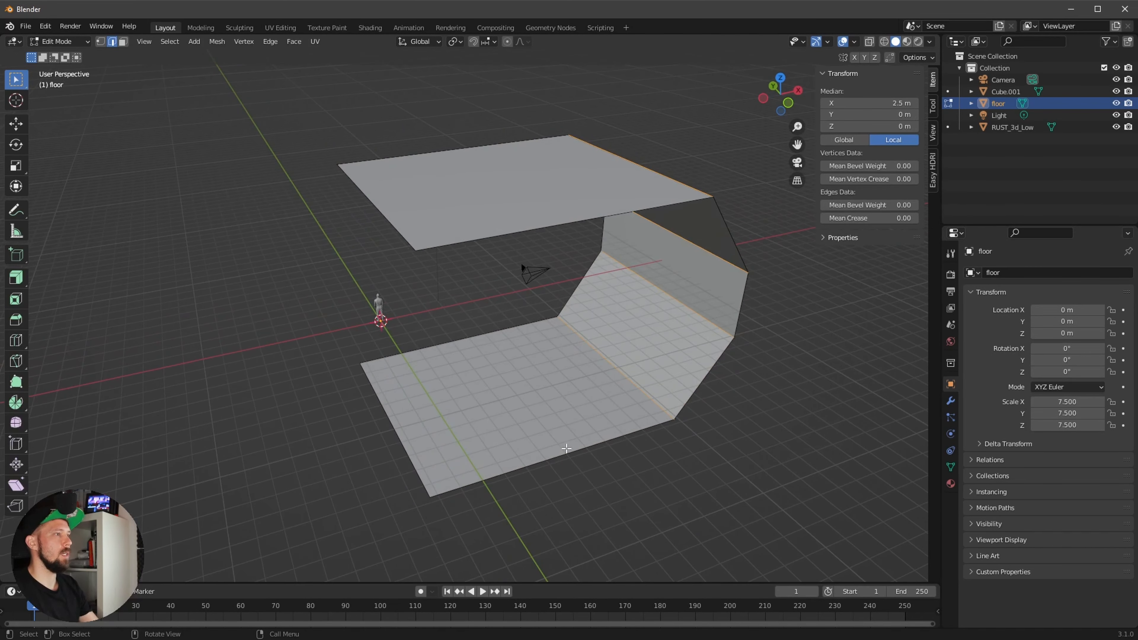
{"action": "left_click", "coordinate": [123, 41]}
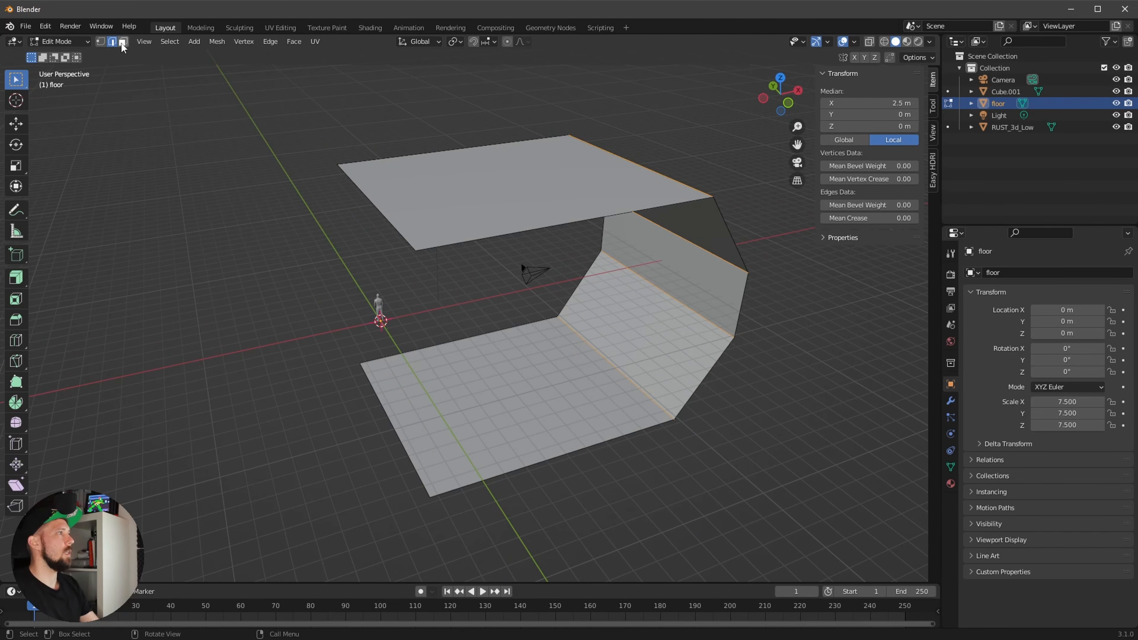
{"action": "left_click", "coordinate": [591, 436]}
{"action": "middle_click_drag", "start_coordinate": [591, 436], "coordinate": [601, 457]}
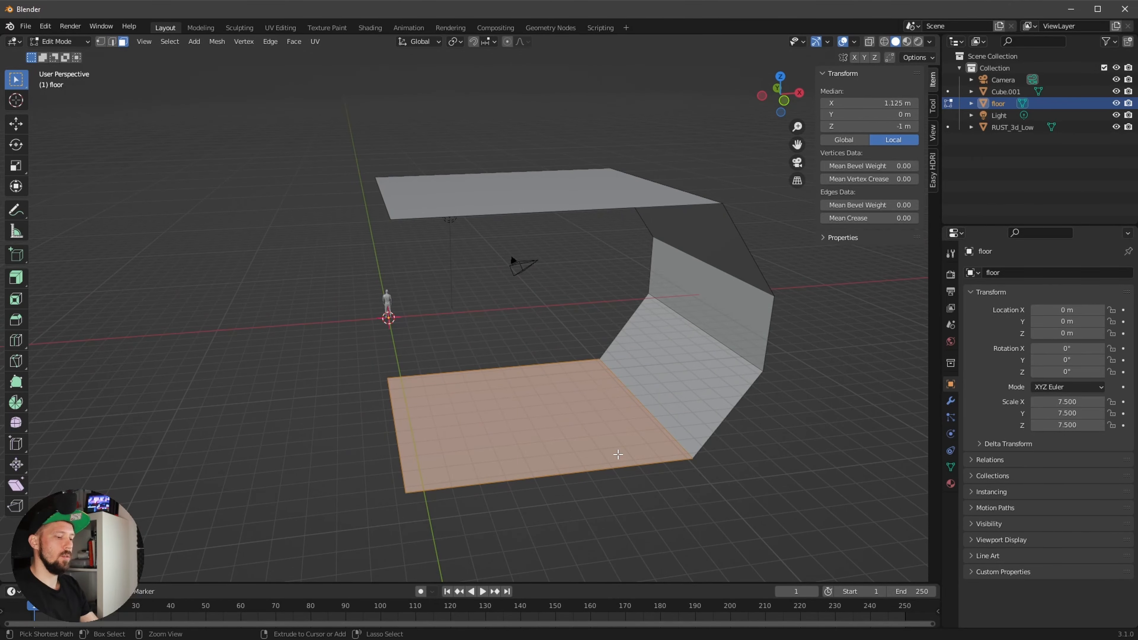
{"action": "key", "text": "ctrl+i"}
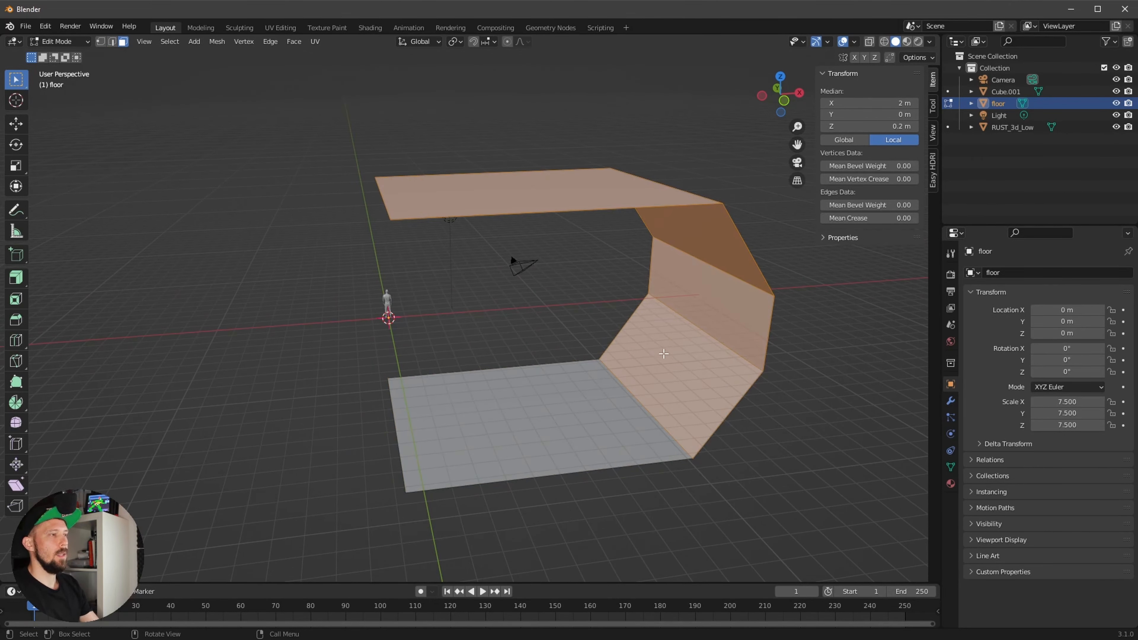
{"action": "key", "text": "x"}
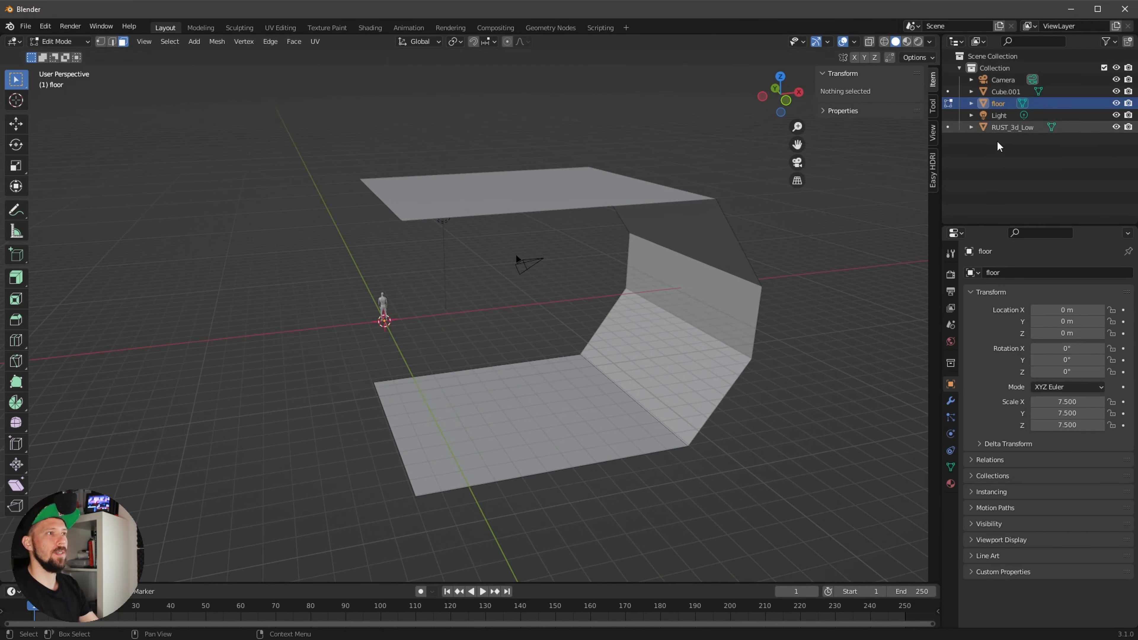
{"action": "left_click", "coordinate": [1115, 92]}
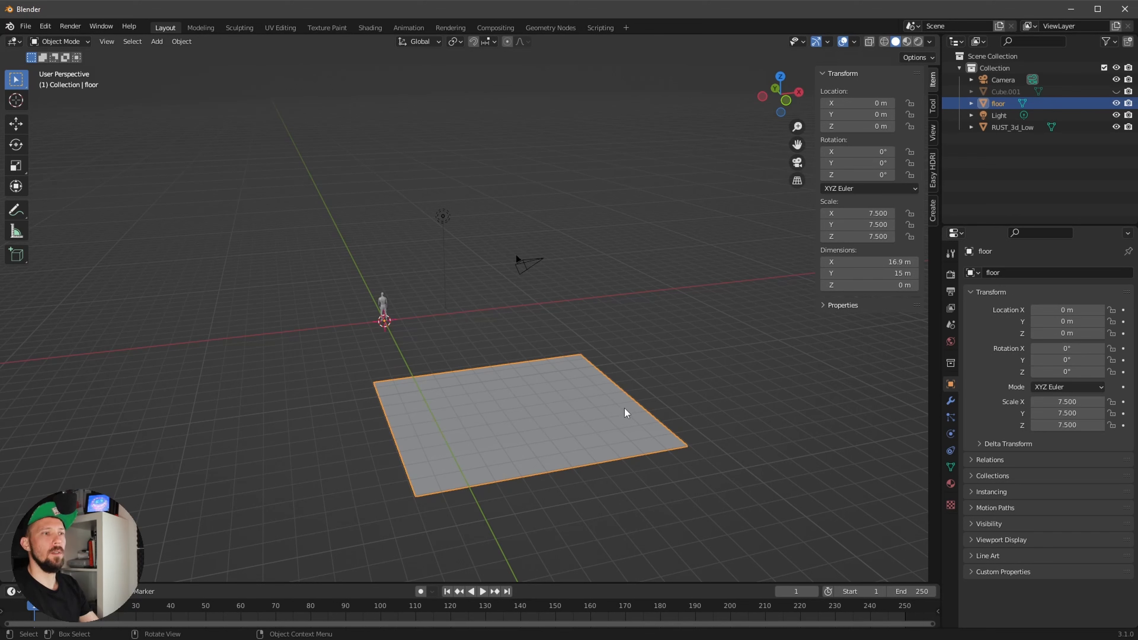
{"action": "key", "text": "Tab"}
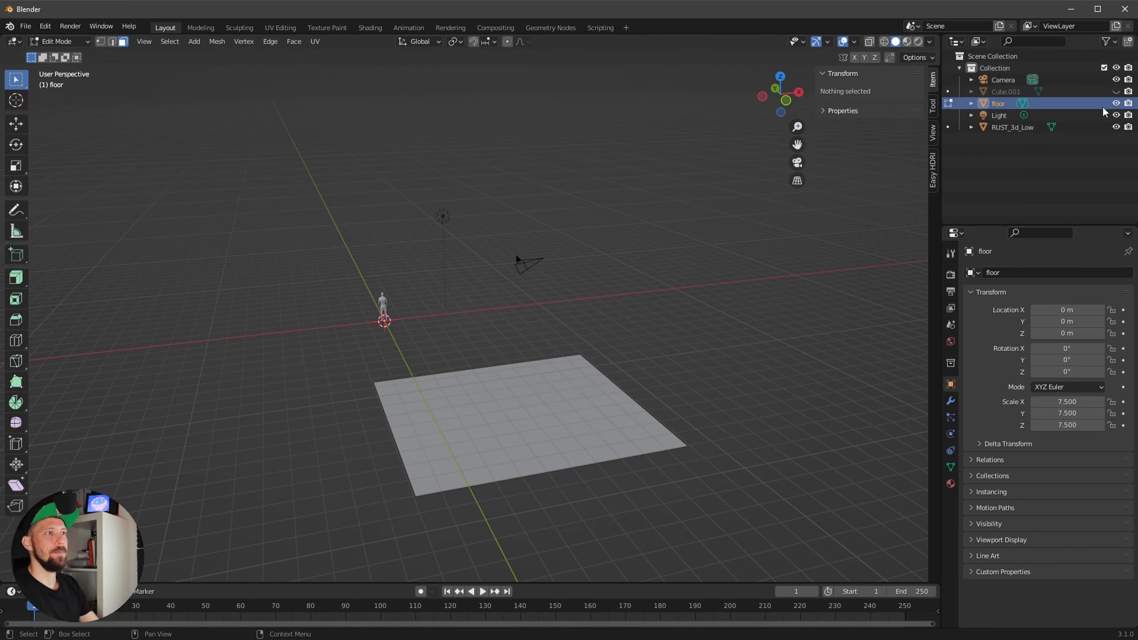
{"action": "key", "text": "Tab"}
Step: Hide the floor object, then show and select Cube.001
{"action": "left_click", "coordinate": [1116, 103]}
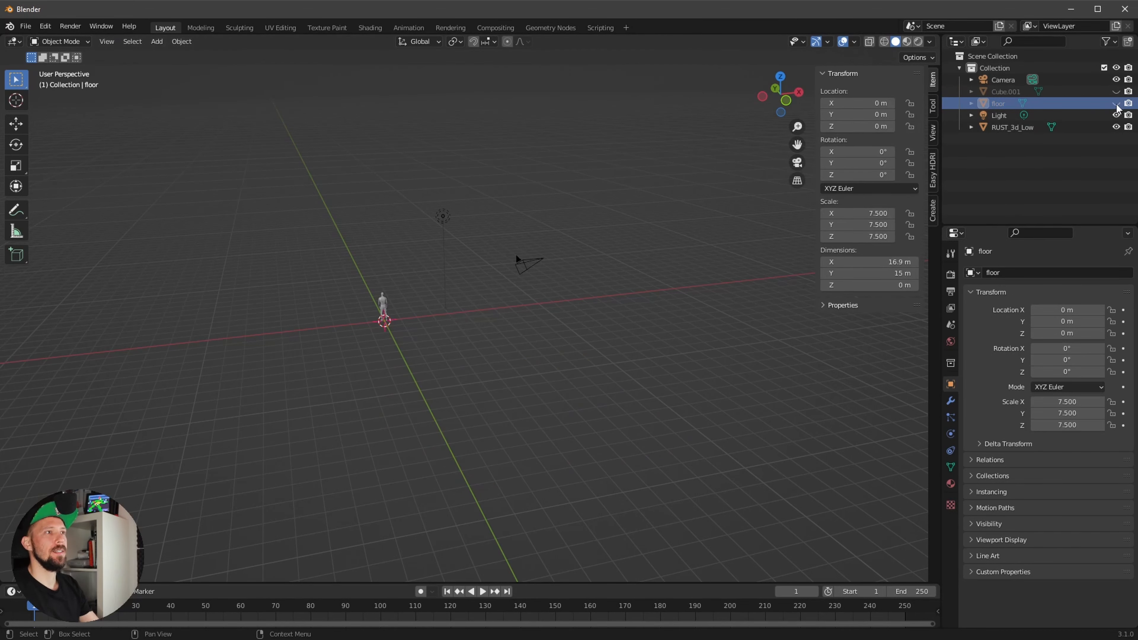
{"action": "left_click", "coordinate": [1115, 92]}
{"action": "left_click", "coordinate": [1070, 81]}
{"action": "left_click", "coordinate": [1007, 91]}
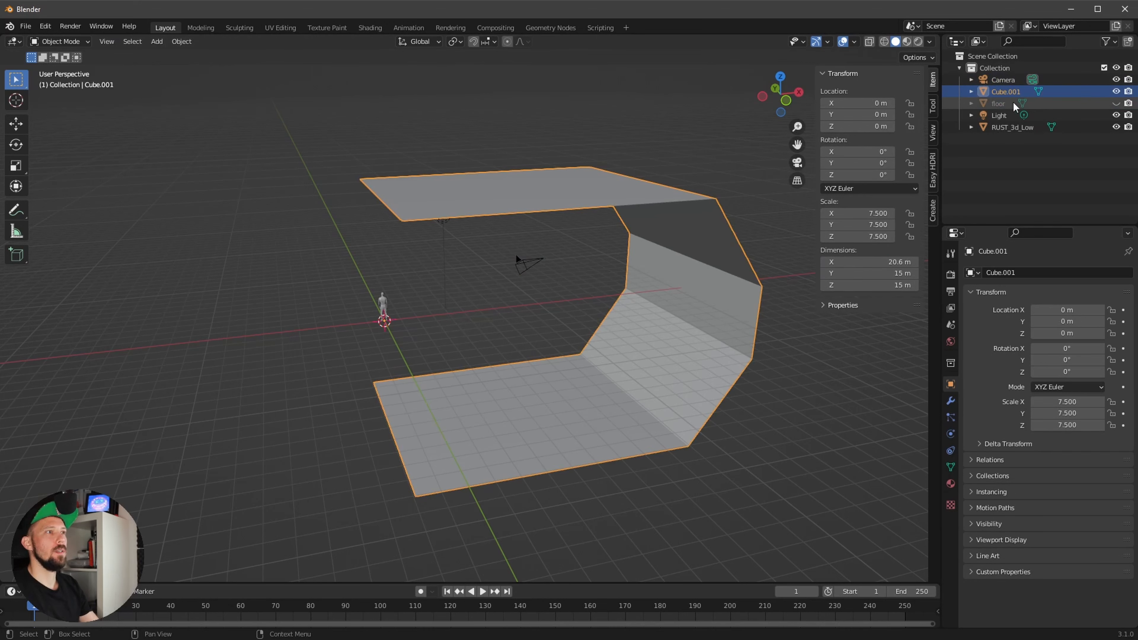
Step: Delete the bottom floor face from the mesh of Cube.001, keeping the wall and ceiling
{"action": "key", "text": "Tab"}
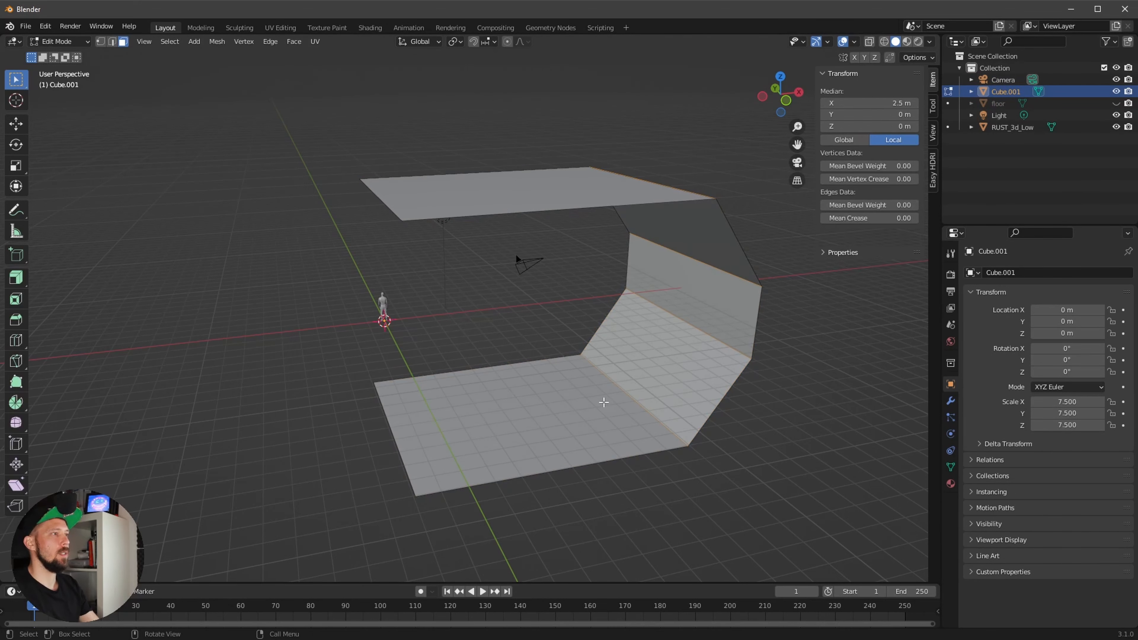
{"action": "middle_click_drag", "start_coordinate": [599, 439], "coordinate": [717, 359]}
{"action": "left_click", "coordinate": [560, 422]}
{"action": "key", "text": "x"}
{"action": "left_click", "coordinate": [565, 422]}
Step: Duplicate Cube.001 in place in Object Mode and hide the copy
{"action": "left_click", "coordinate": [1014, 87]}
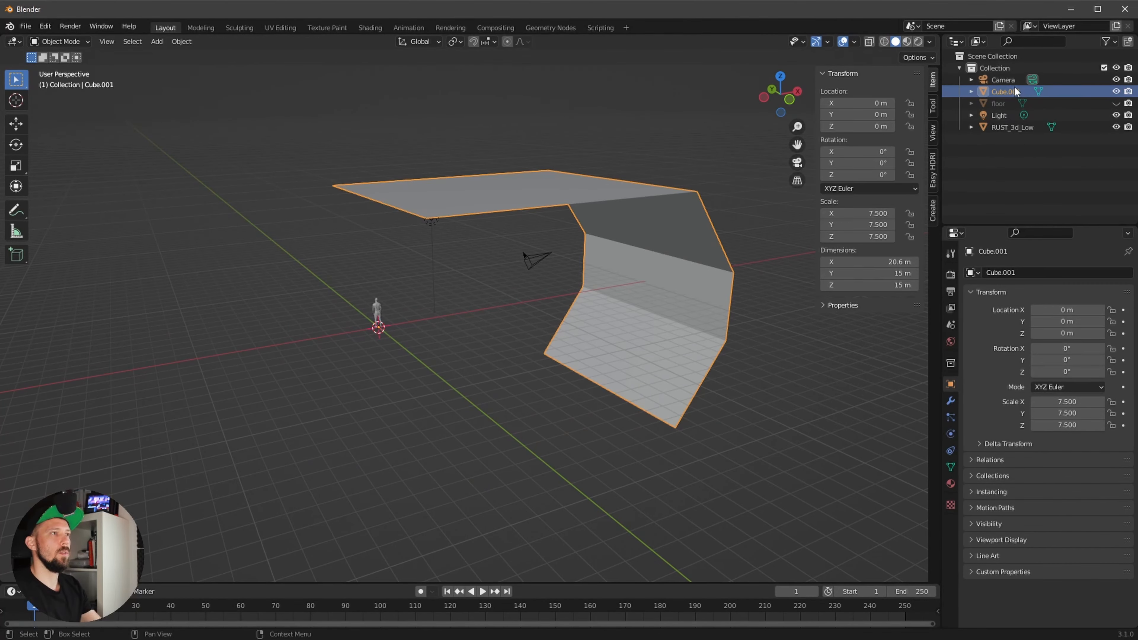
{"action": "key", "text": "shift+d"}
{"action": "right_click", "coordinate": [656, 274]}
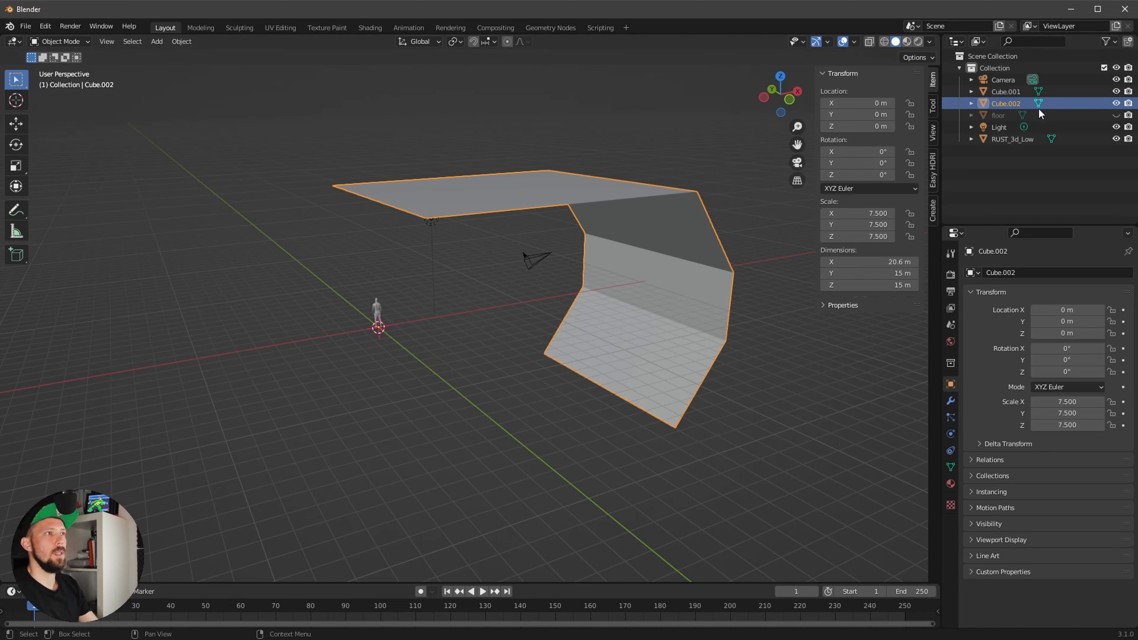
{"action": "left_click", "coordinate": [1116, 104]}
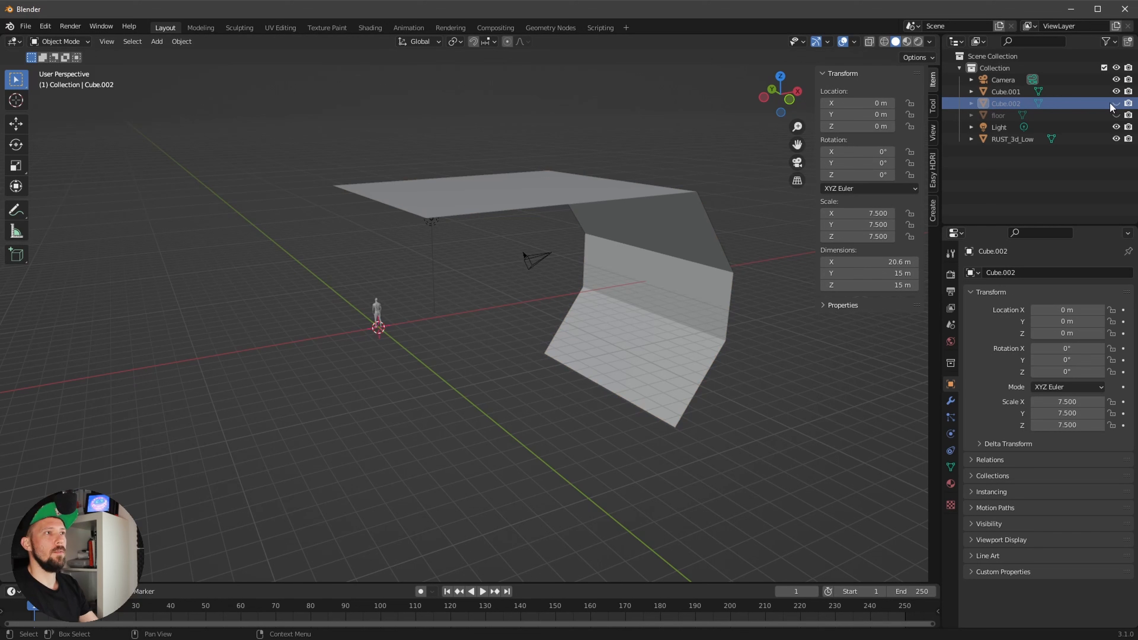
Step: Rename Cube.001 as wallCeiling and hide it
{"action": "double_click", "coordinate": [1001, 91]}
{"action": "type", "text": "w"}
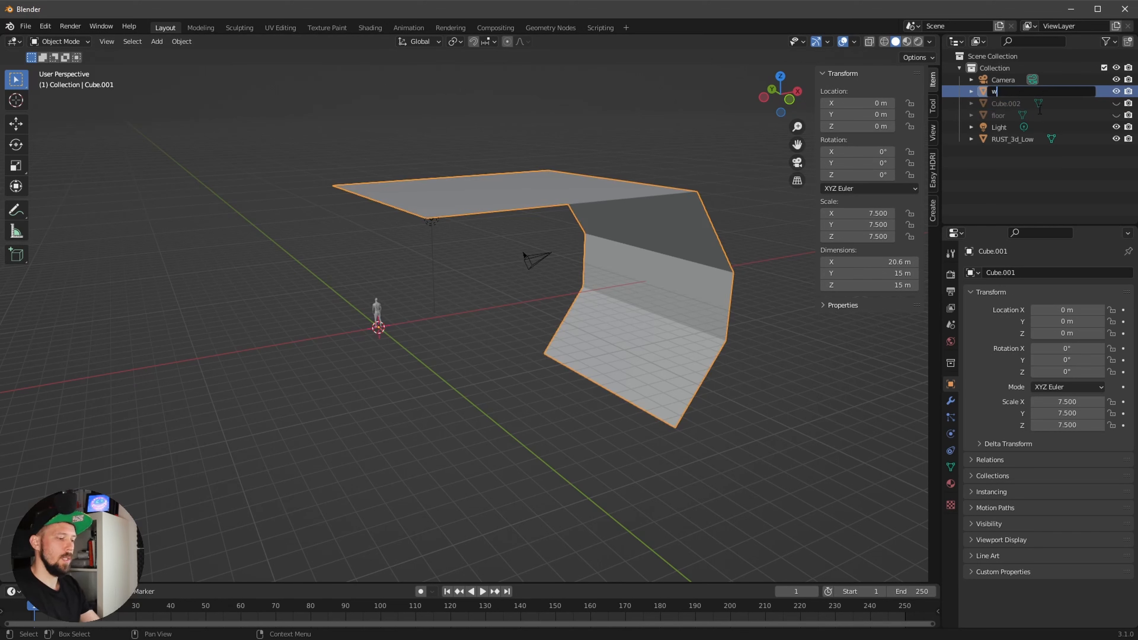
{"action": "type", "text": "allCeilin"}
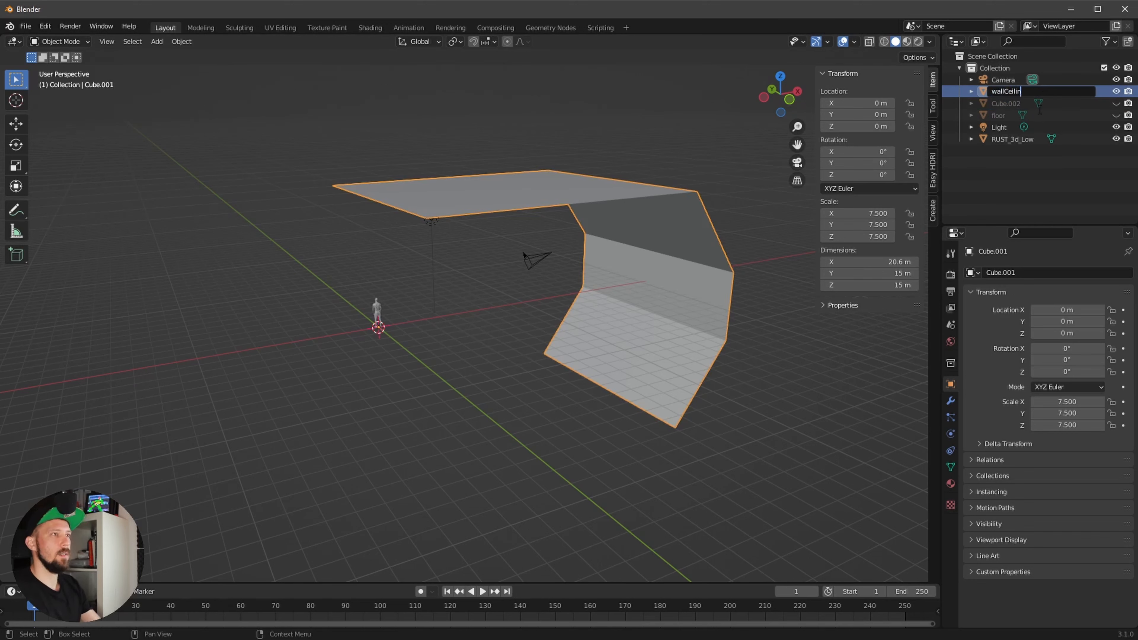
{"action": "type", "text": "g"}
{"action": "key", "text": "Return"}
{"action": "left_click", "coordinate": [1116, 139]}
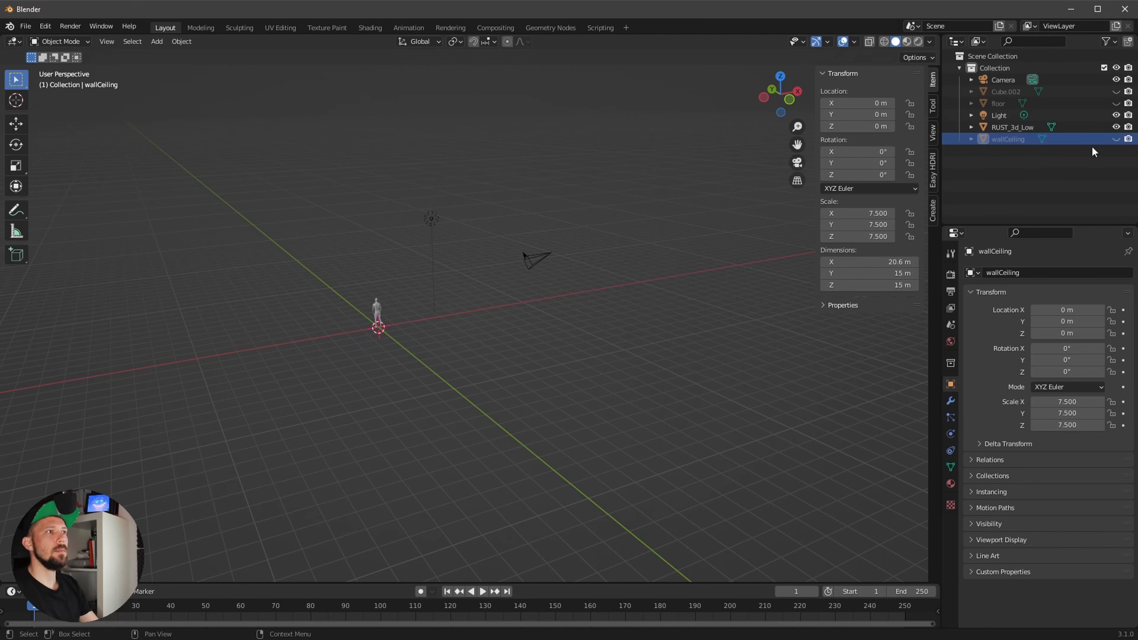
Step: Show Cube.002 and rename it as lights
{"action": "left_click", "coordinate": [1114, 91]}
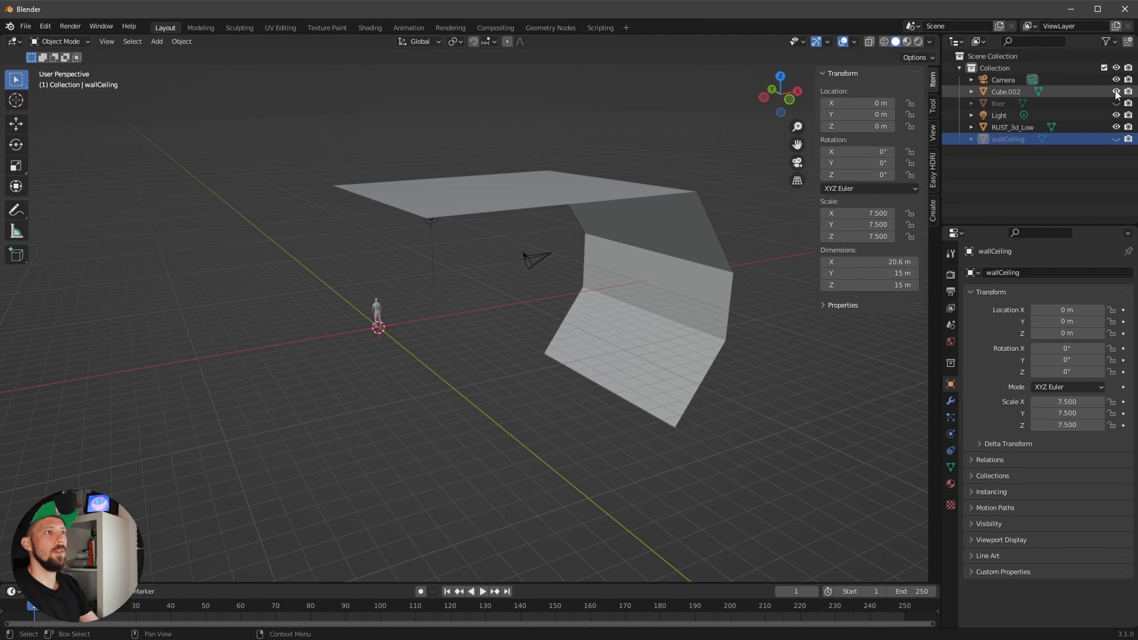
{"action": "double_click", "coordinate": [1009, 89]}
{"action": "key", "text": "BackSpace"}
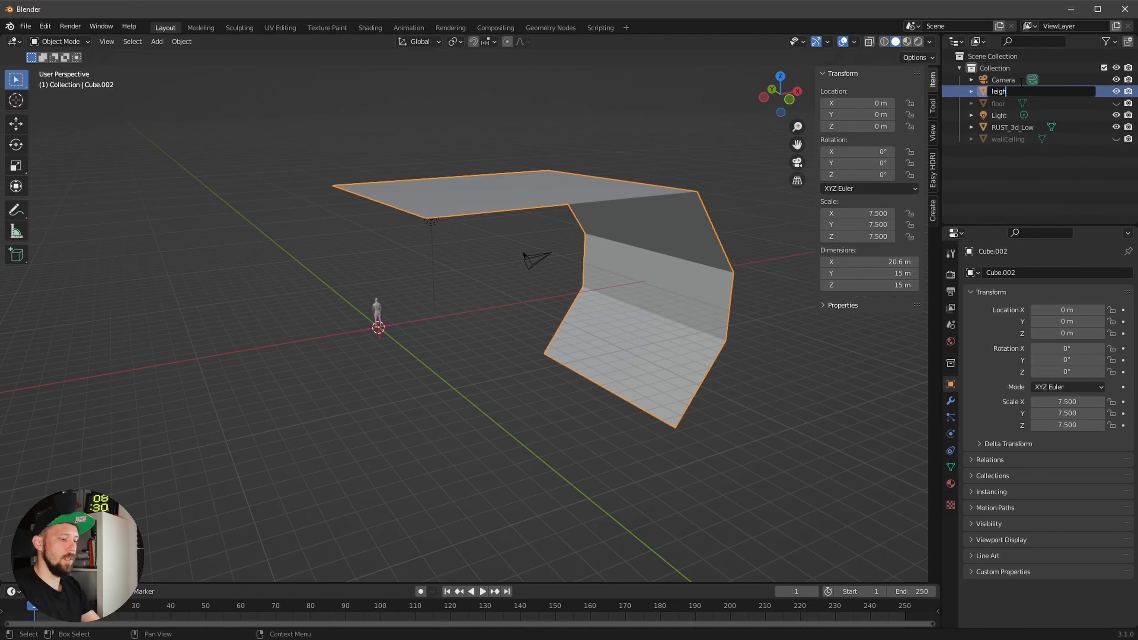
{"action": "key", "text": "Return"}
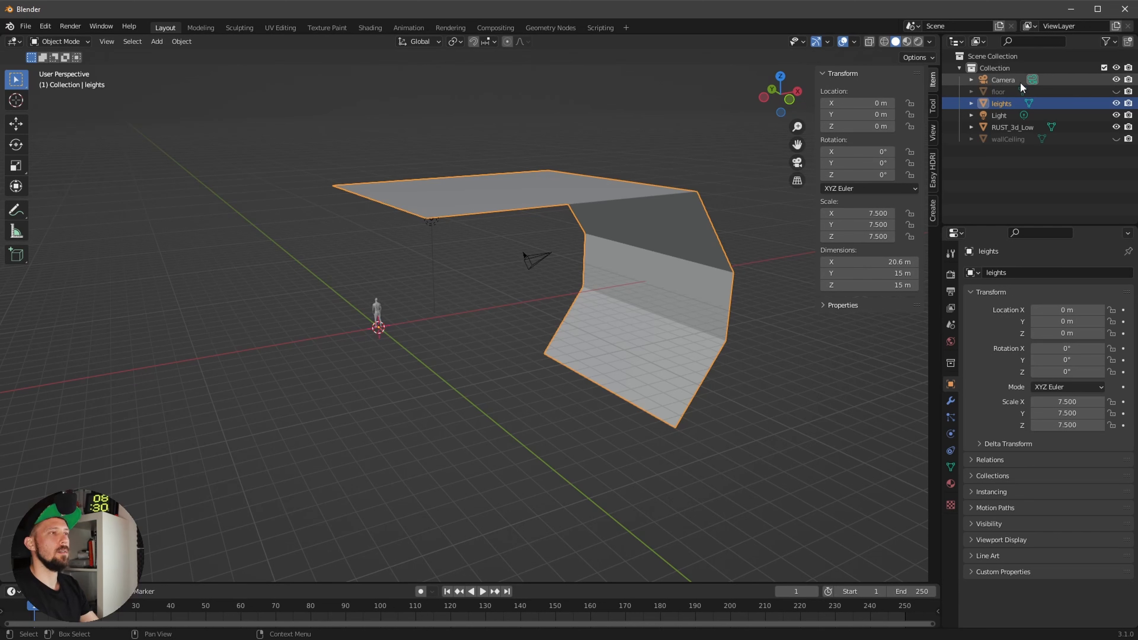
{"action": "double_click", "coordinate": [1002, 104]}
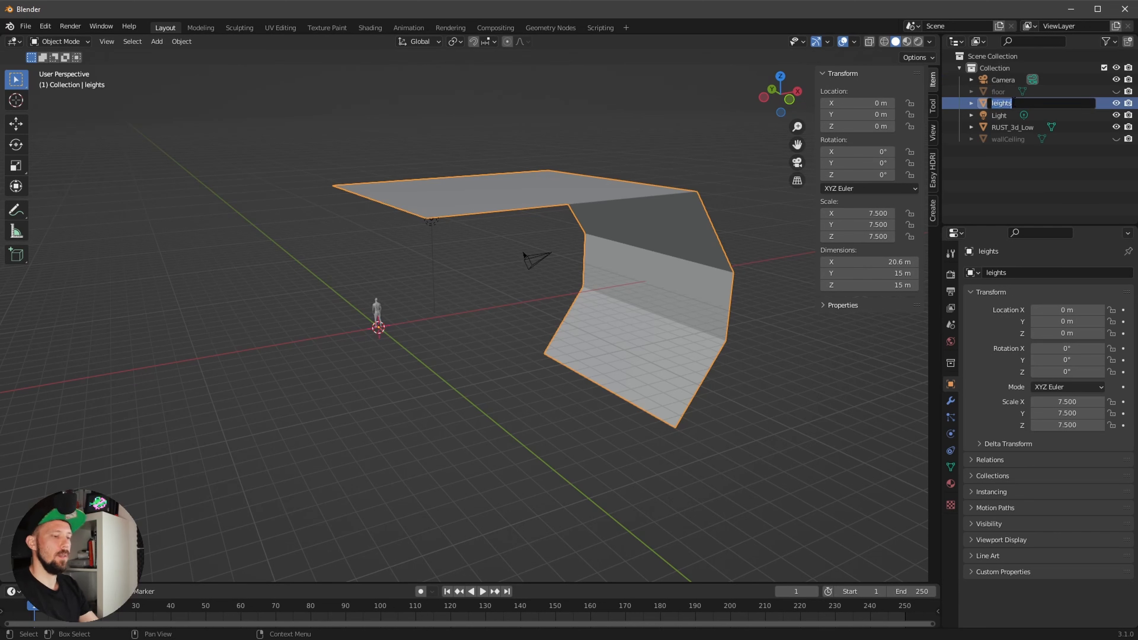
{"action": "key", "text": "BackSpace"}
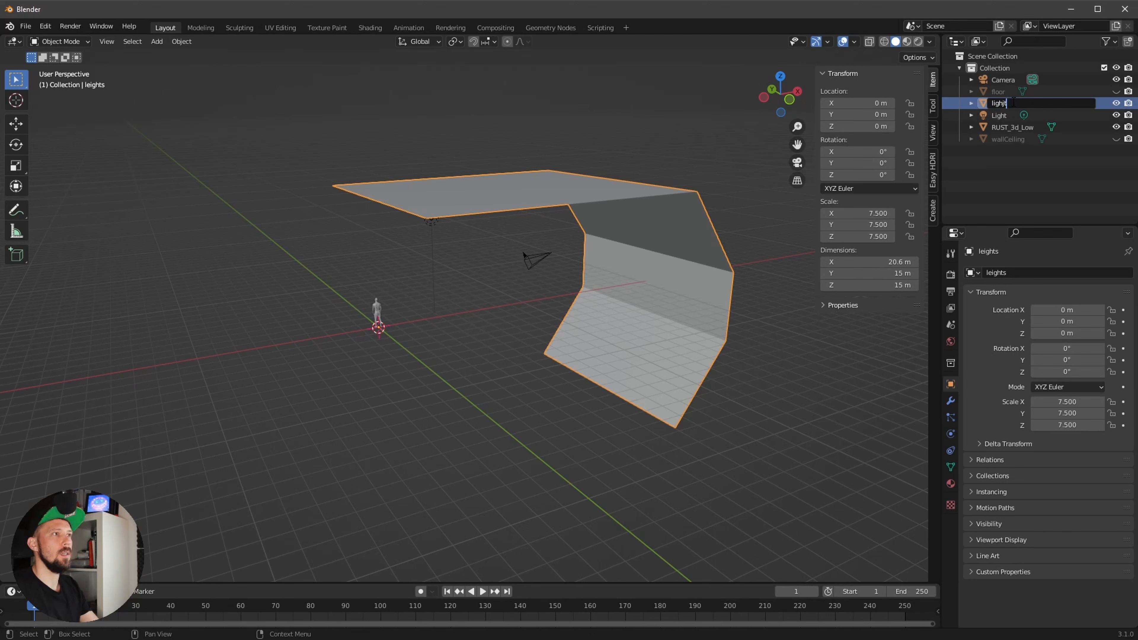
{"action": "type", "text": "lights"}
{"action": "key", "text": "Return"}
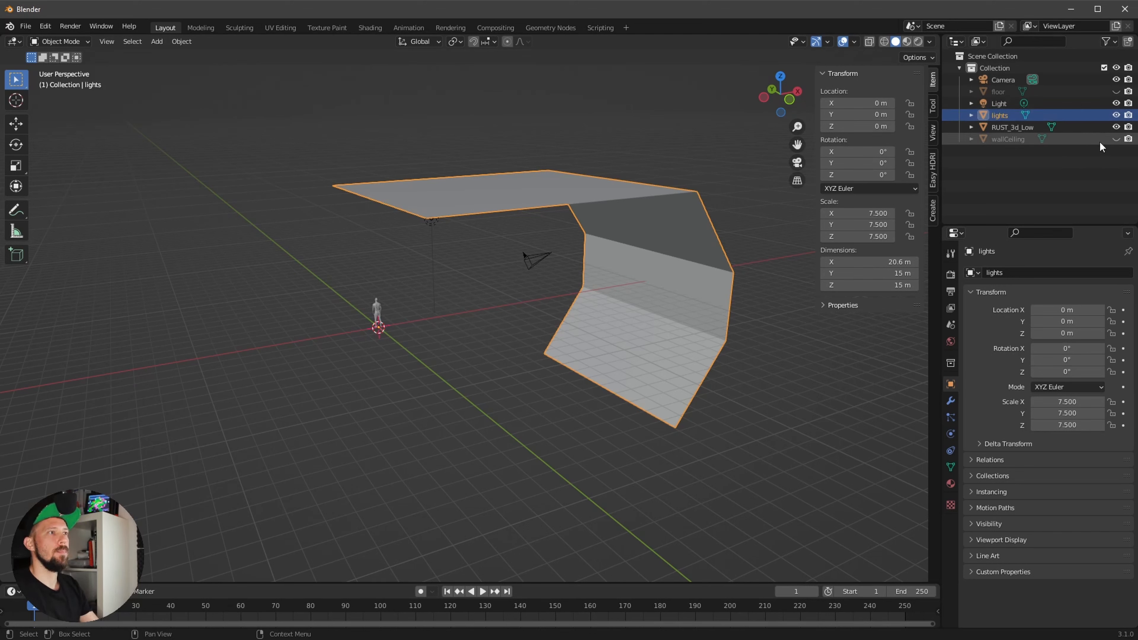
Step: Move the lights, wallCeiling and floor objects together into a new collection named _hangar
{"action": "left_click", "coordinate": [1010, 139], "text": "ctrl"}
{"action": "left_click", "coordinate": [1007, 92], "text": "ctrl"}
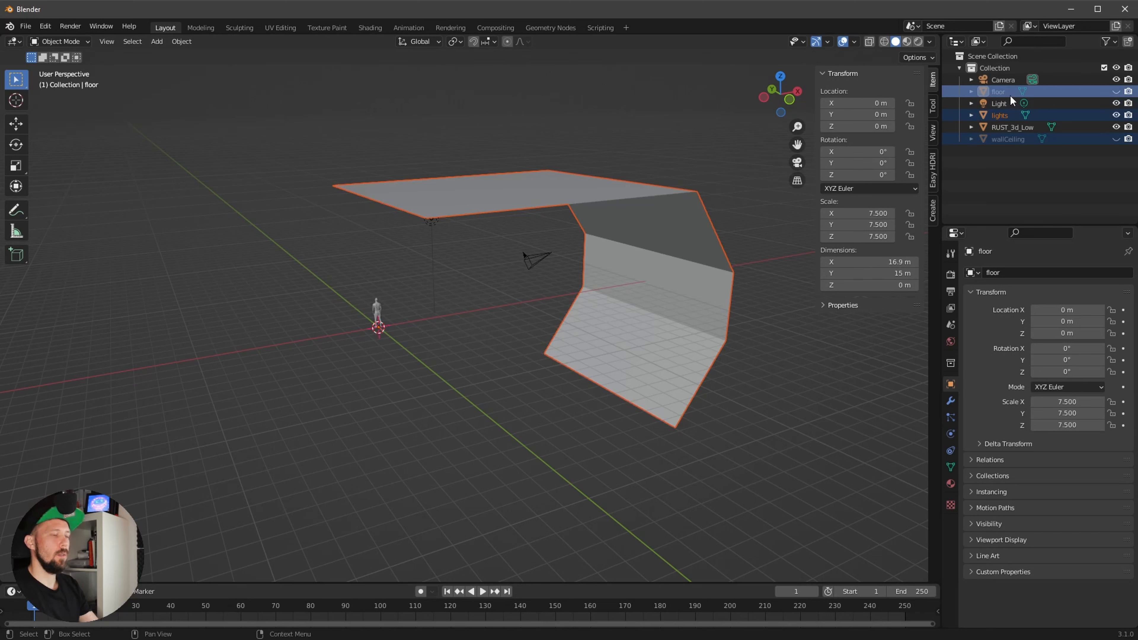
{"action": "key", "text": "m"}
{"action": "left_click", "coordinate": [1007, 93]}
{"action": "type", "text": "_har"}
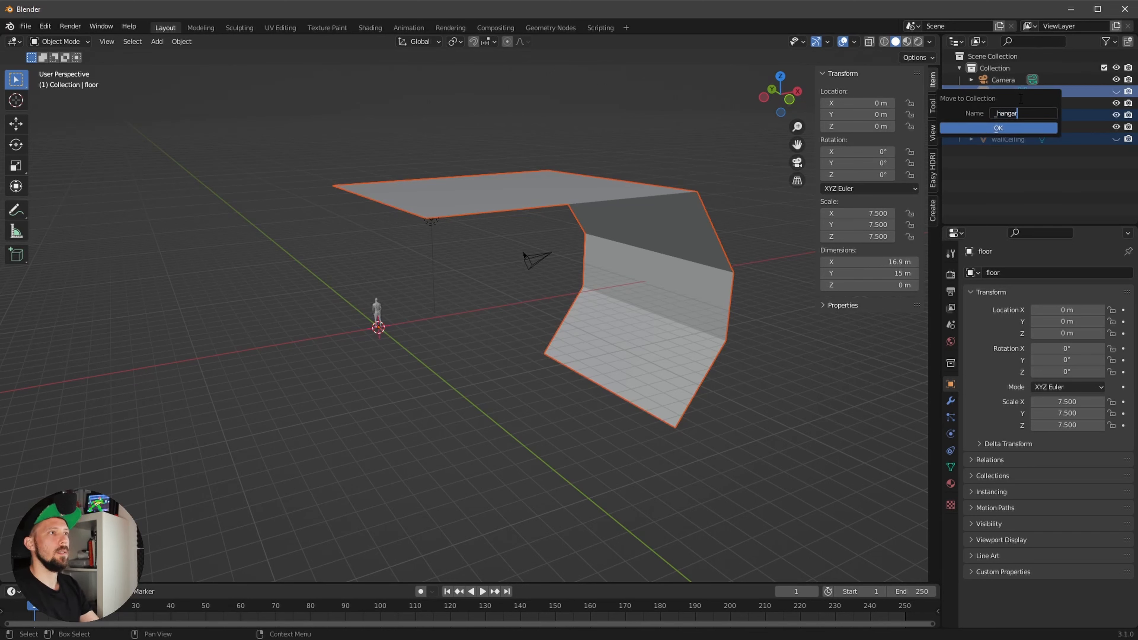
{"action": "key", "text": "Return"}
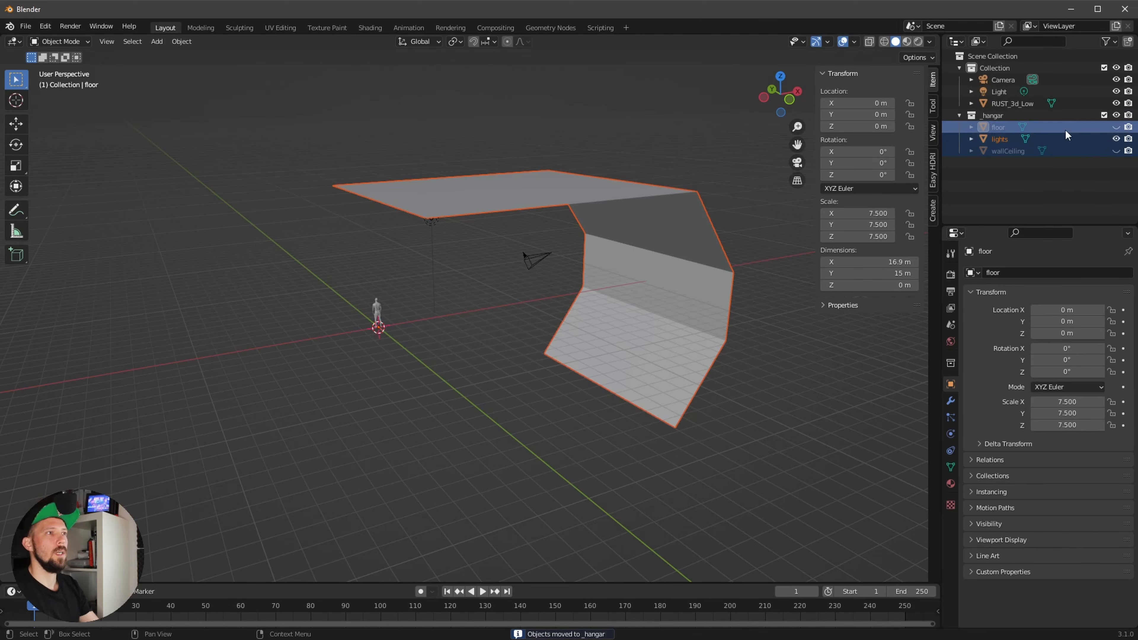
Step: Select only the lights object and set its Y dimension to 2.5 m
{"action": "left_click", "coordinate": [1058, 139]}
{"action": "middle_click_drag", "start_coordinate": [588, 345], "coordinate": [602, 334]}
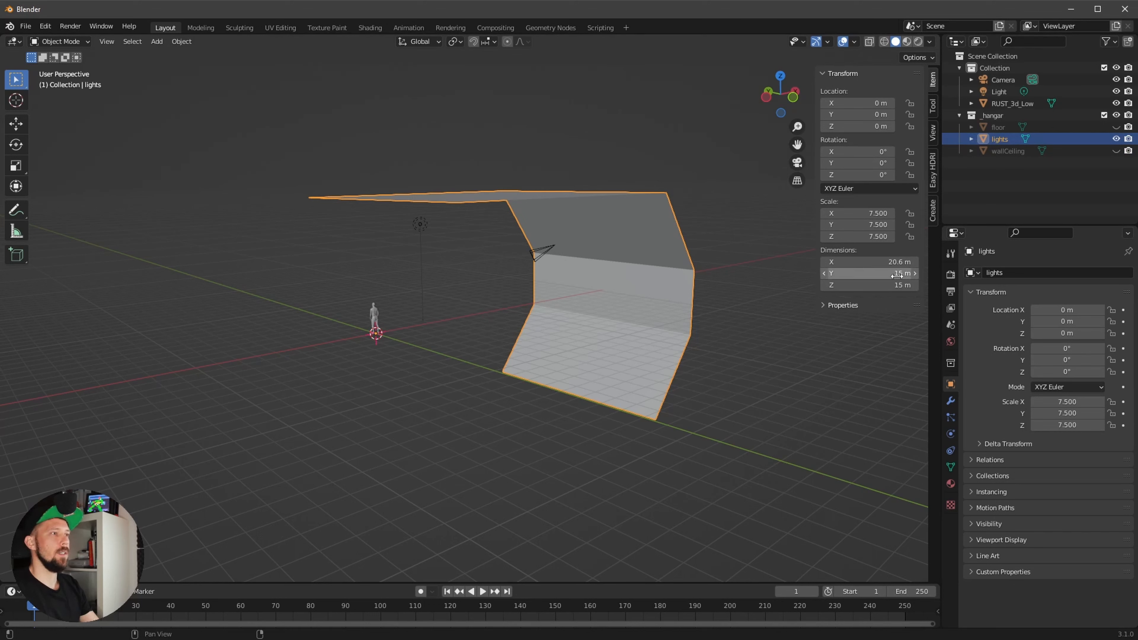
{"action": "left_click", "coordinate": [906, 272]}
{"action": "type", "text": "2.5"}
{"action": "key", "text": "Return"}
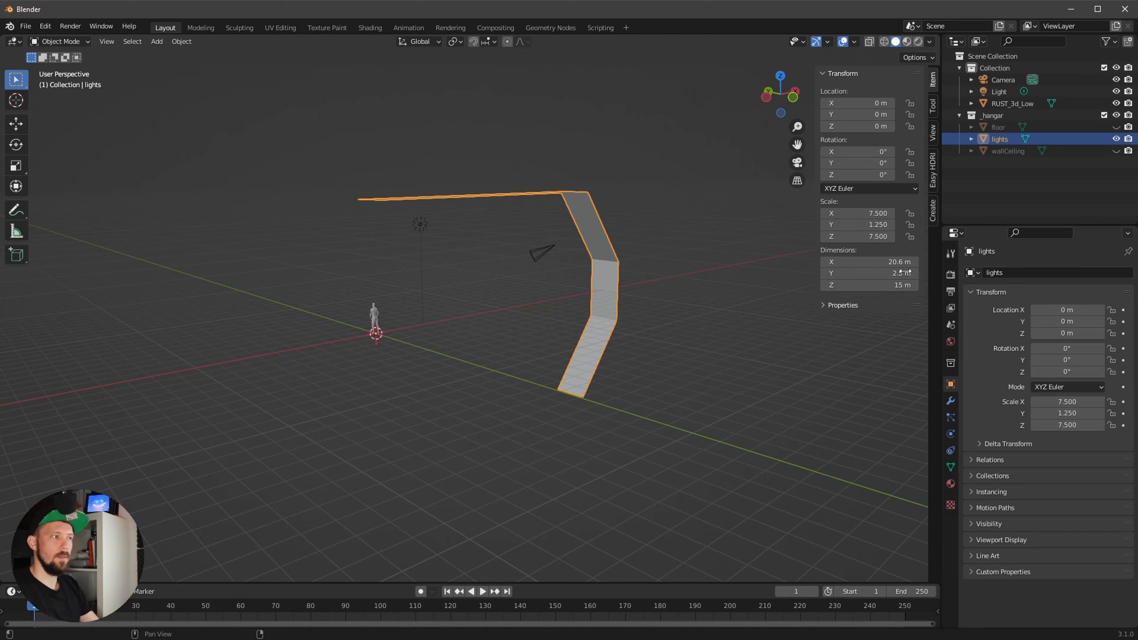
Step: Extrude all faces of the lights strip along their normals with an offset of about -0.0959 m and even offset enabled
{"action": "middle_click_drag", "start_coordinate": [767, 348], "coordinate": [702, 328]}
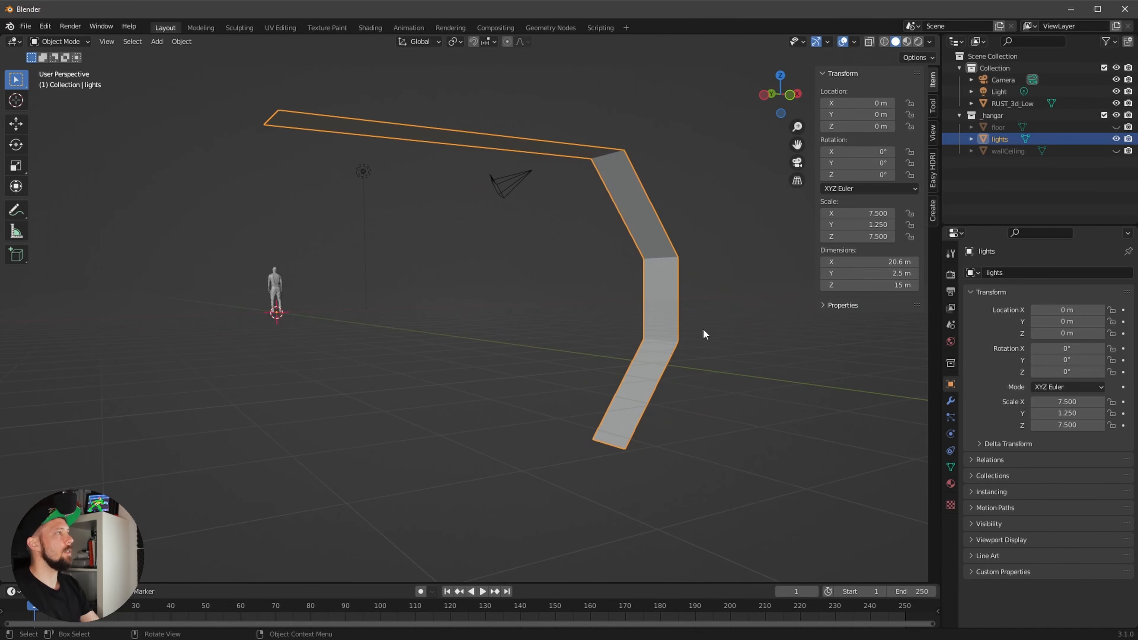
{"action": "key", "text": "Tab"}
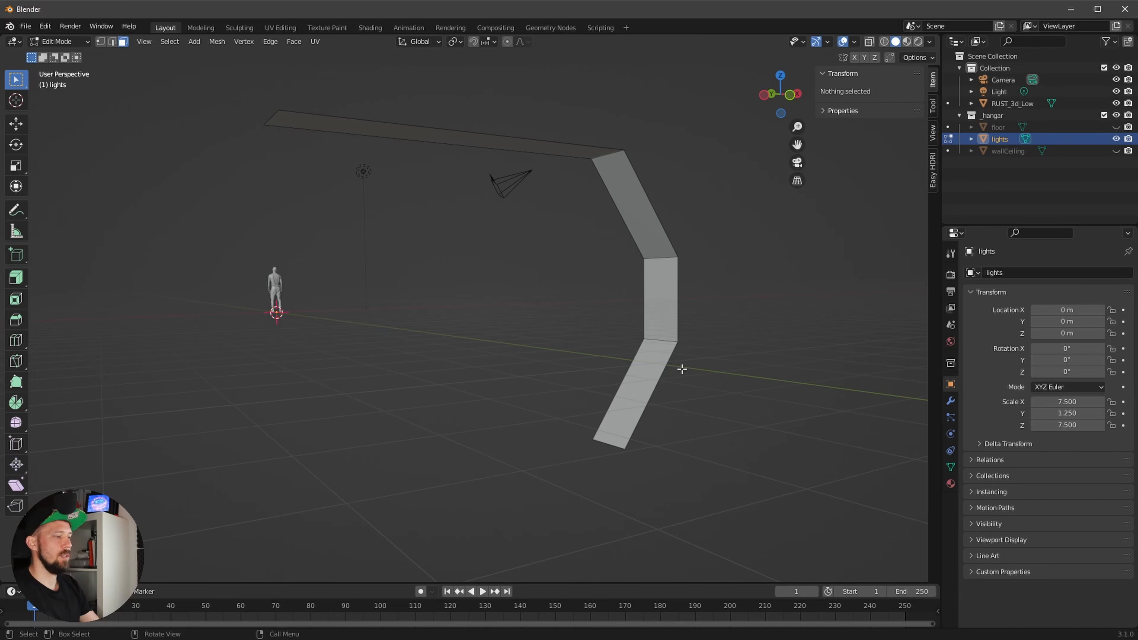
{"action": "key", "text": "a"}
{"action": "middle_click_drag", "start_coordinate": [742, 373], "coordinate": [67, 294]}
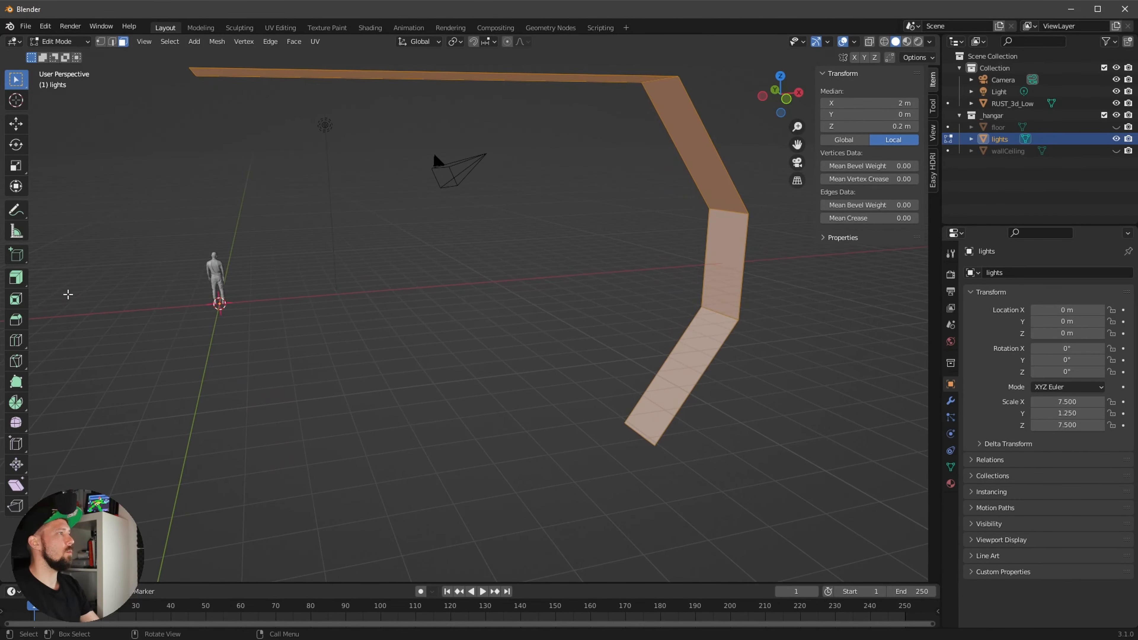
{"action": "left_click", "coordinate": [16, 278]}
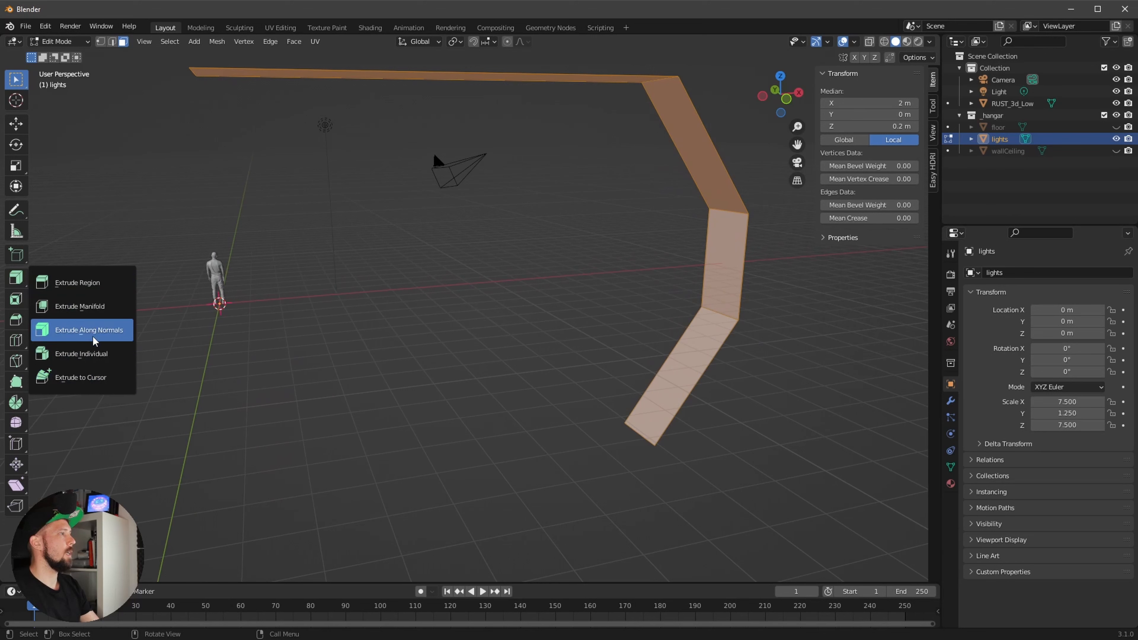
{"action": "left_click", "coordinate": [88, 331]}
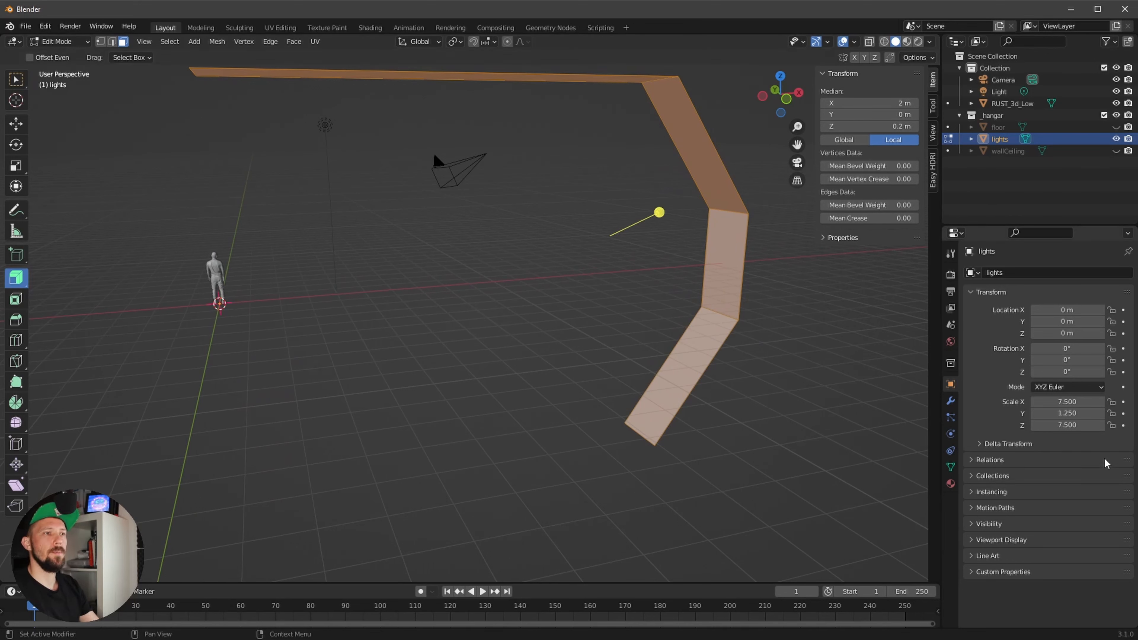
{"action": "left_click_drag", "start_coordinate": [659, 211], "coordinate": [650, 217]}
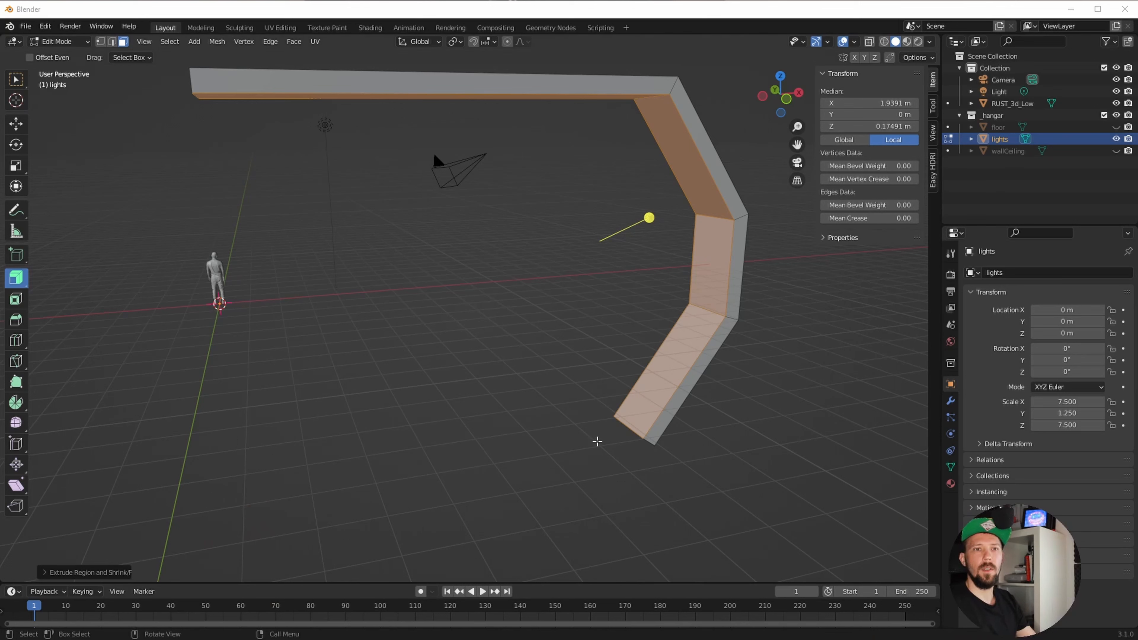
{"action": "left_click", "coordinate": [44, 572]}
{"action": "left_click_drag", "start_coordinate": [153, 542], "coordinate": [155, 541]}
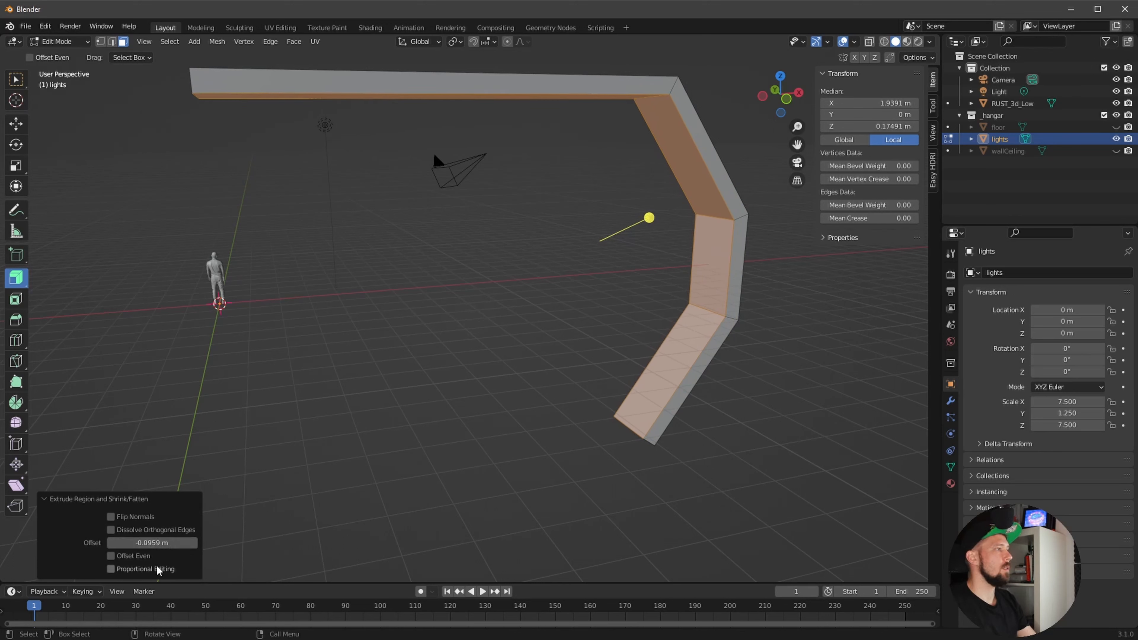
{"action": "left_click", "coordinate": [111, 556]}
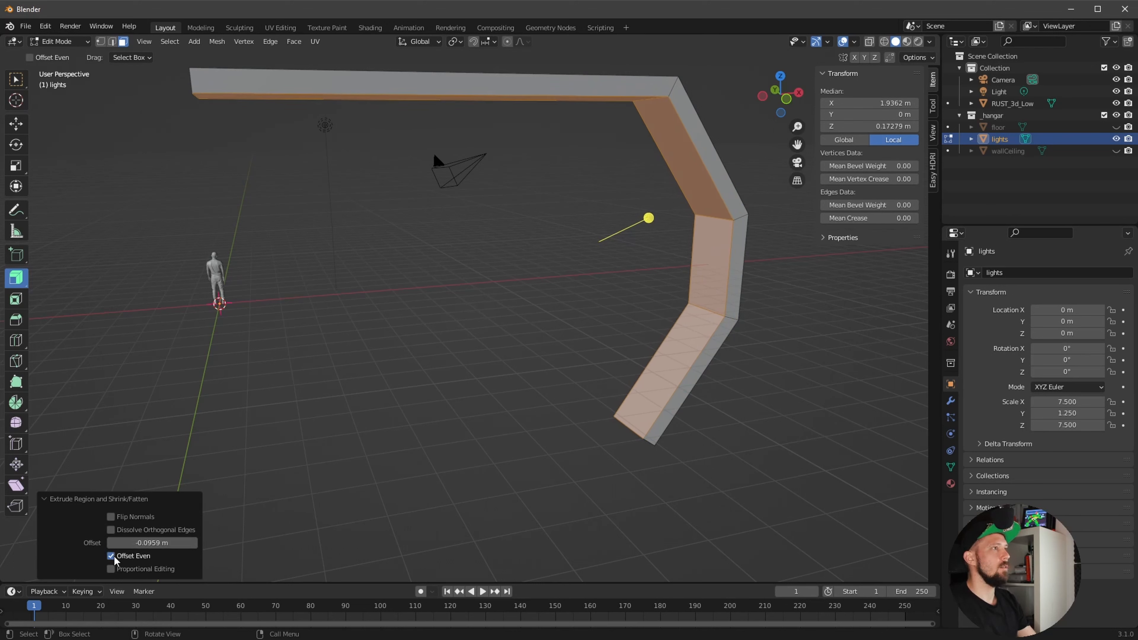
Step: Inset the selected inner faces of the lights strip by about 0.1152 m
{"action": "middle_click_drag", "start_coordinate": [660, 205], "coordinate": [594, 263]}
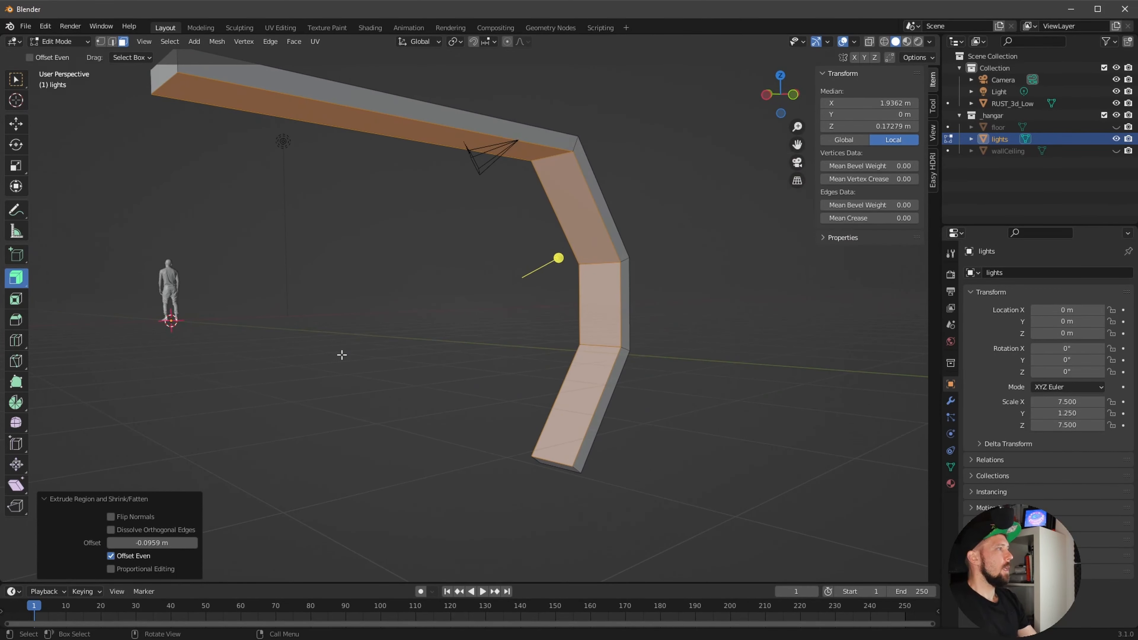
{"action": "left_click", "coordinate": [17, 300]}
{"action": "scroll", "coordinate": [587, 359], "scroll_direction": "up", "scroll_amount": 1}
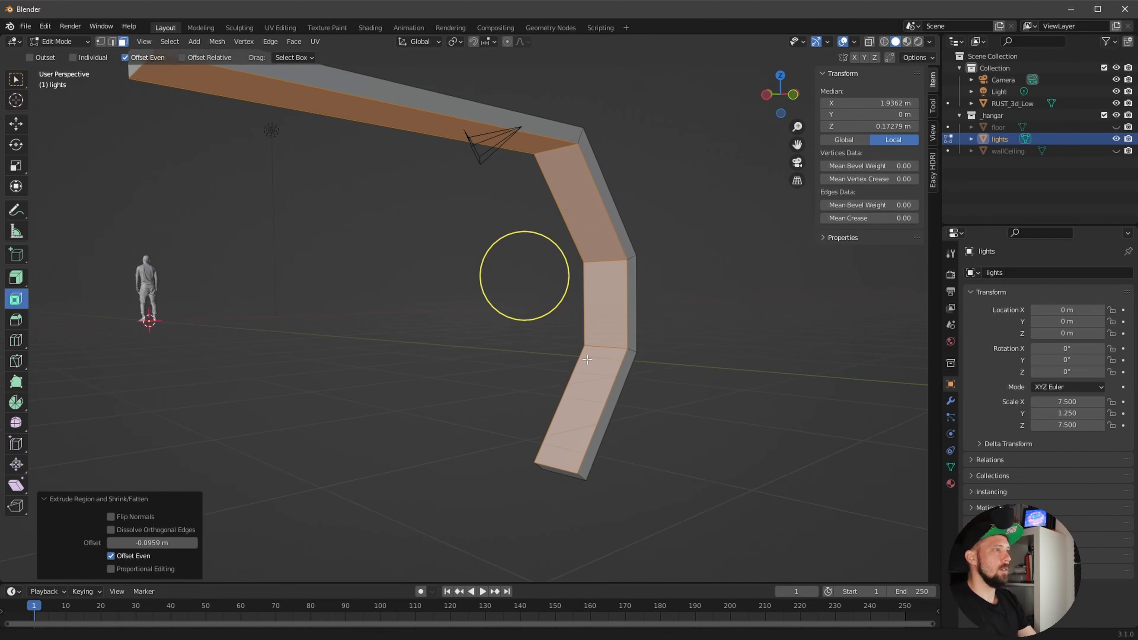
{"action": "scroll", "coordinate": [586, 360], "scroll_direction": "up", "scroll_amount": 1}
{"action": "left_click_drag", "start_coordinate": [571, 245], "coordinate": [524, 273]}
Step: Scale the inset faces along global Y to about 0.318 to form a narrow central band
{"action": "middle_click_drag", "start_coordinate": [524, 273], "coordinate": [619, 388]}
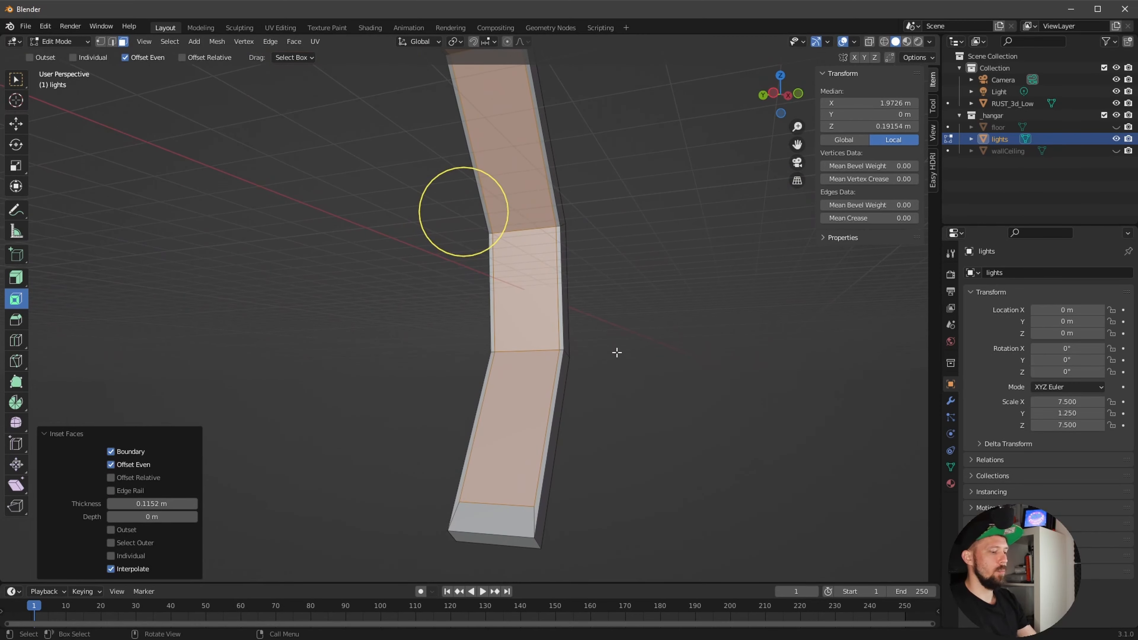
{"action": "key", "text": "s"}
{"action": "key", "text": "y"}
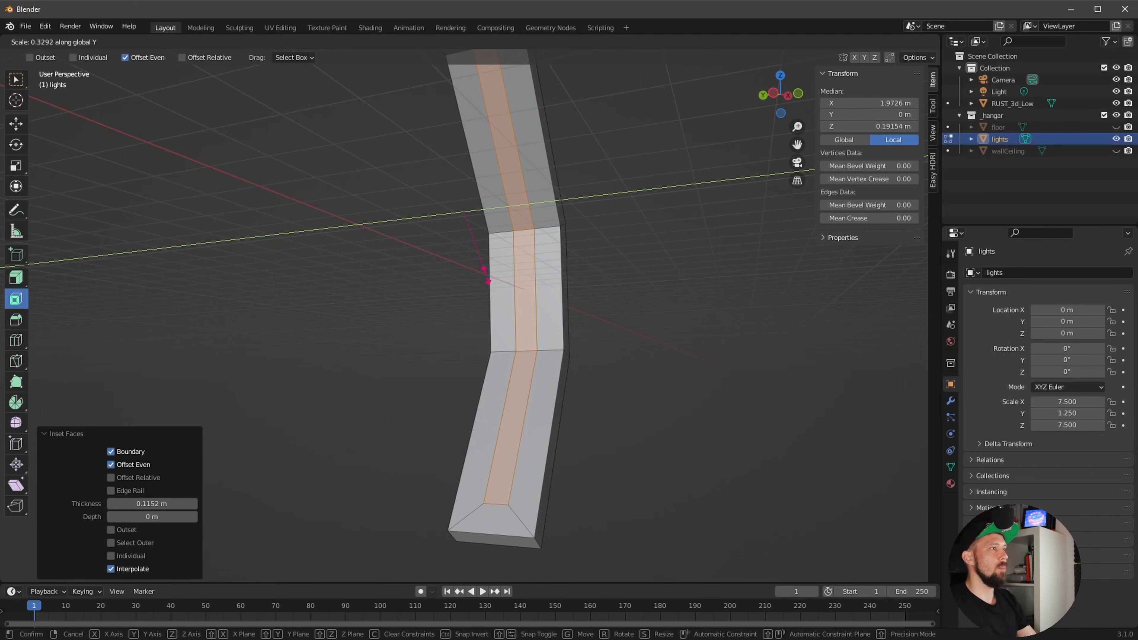
{"action": "left_click", "coordinate": [485, 279]}
Step: Extrude the narrow central band along its normals by 0.032 m with even offset to recess a groove
{"action": "middle_click_drag", "start_coordinate": [484, 273], "coordinate": [598, 364]}
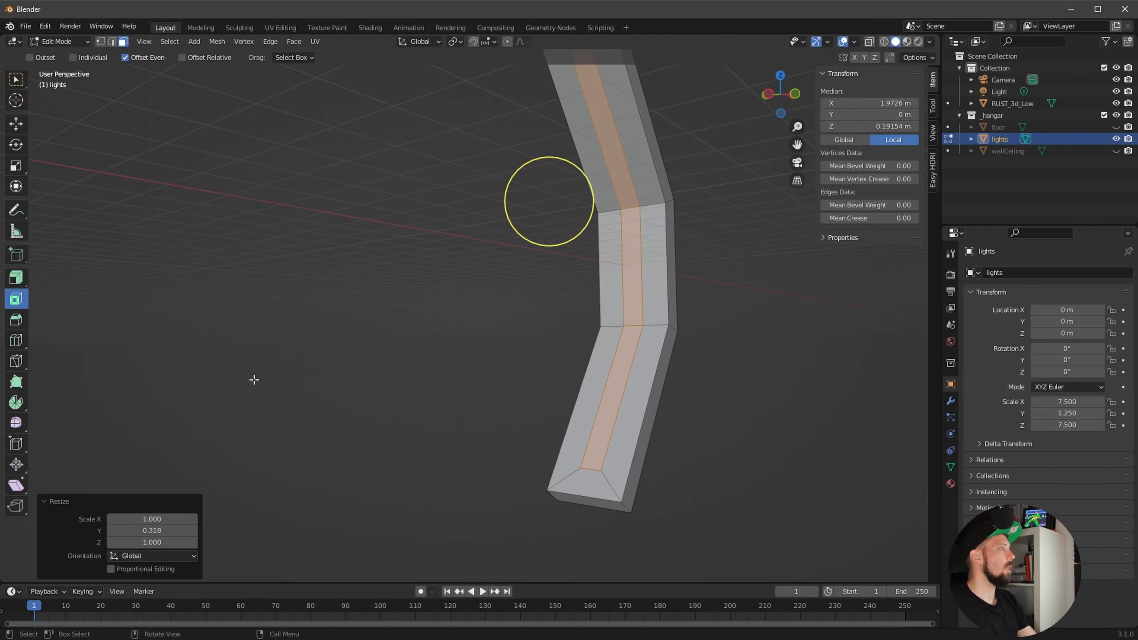
{"action": "left_click", "coordinate": [17, 279]}
{"action": "middle_click_drag", "start_coordinate": [545, 302], "coordinate": [591, 269]}
{"action": "key", "text": "alt+s"}
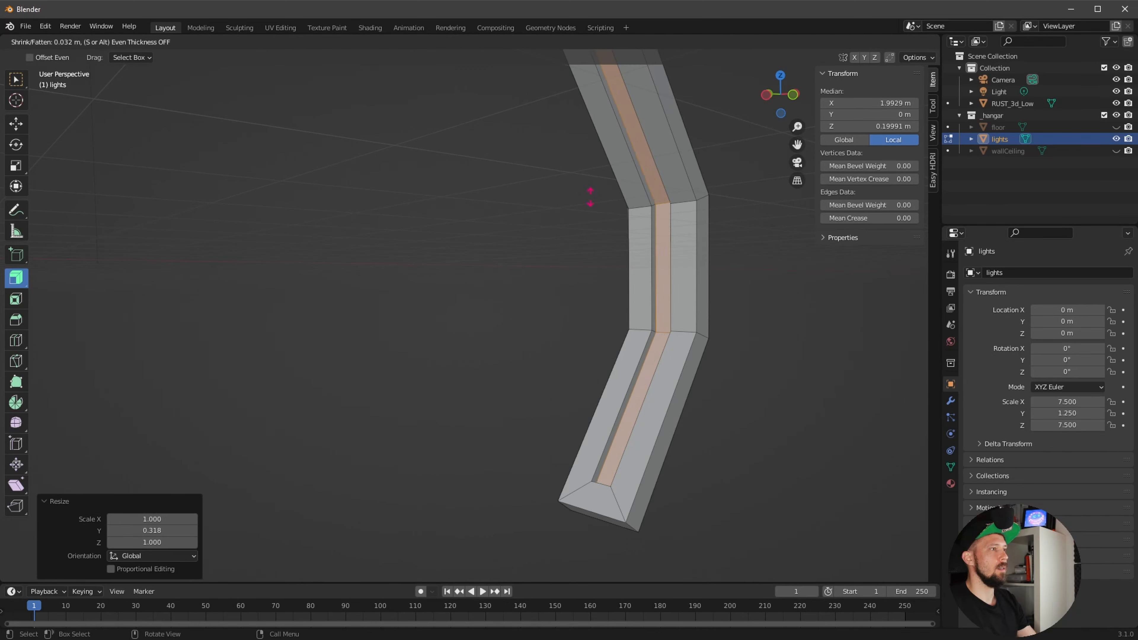
{"action": "left_click", "coordinate": [590, 198]}
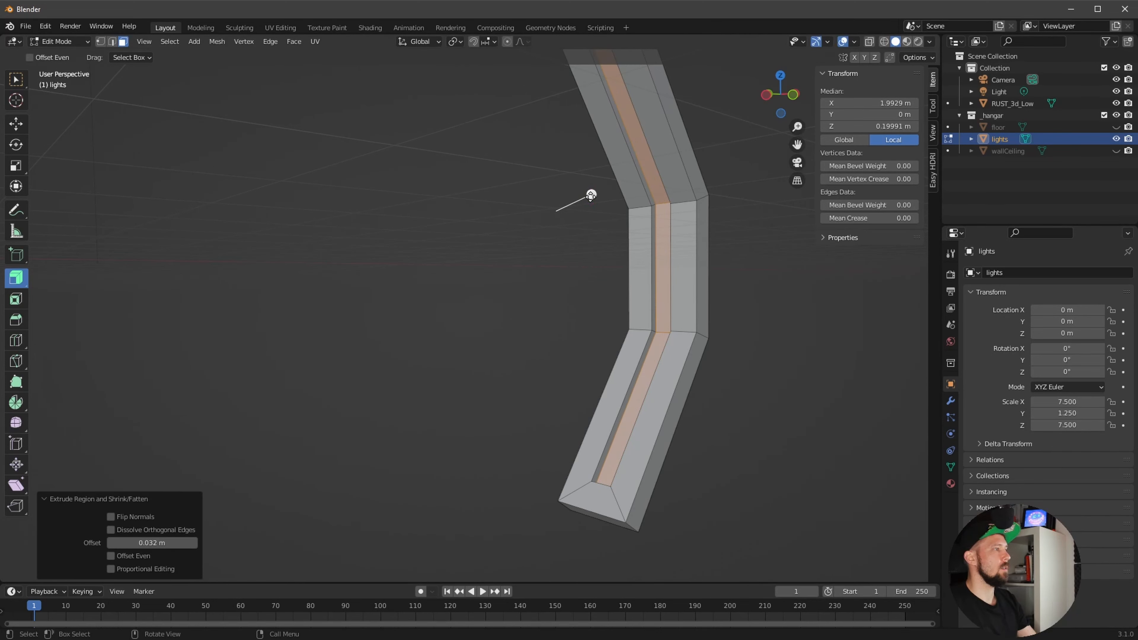
{"action": "left_click", "coordinate": [112, 556]}
{"action": "middle_click_drag", "start_coordinate": [312, 468], "coordinate": [511, 399]}
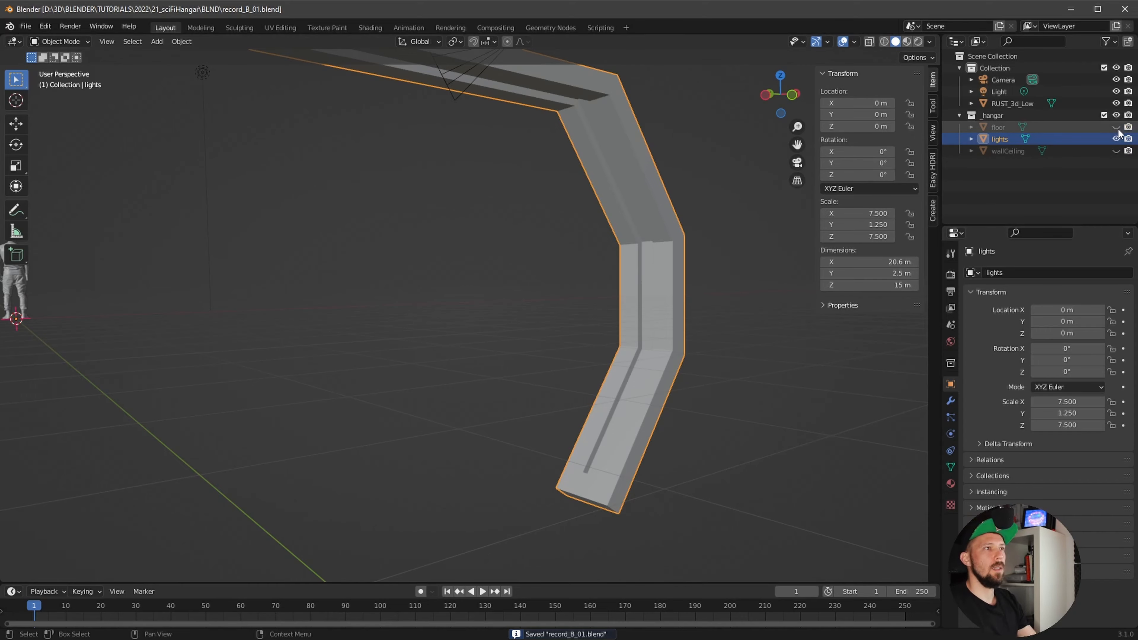
Step: Make the floor and wallCeiling objects visible again alongside the lights strip
{"action": "left_click", "coordinate": [1115, 127]}
{"action": "left_click", "coordinate": [1115, 150]}
{"action": "middle_click_drag", "start_coordinate": [695, 355], "coordinate": [578, 441], "text": "ctrl"}
Step: Select the floor and set its material's base color to black in the Shading workspace
{"action": "left_click", "coordinate": [516, 358]}
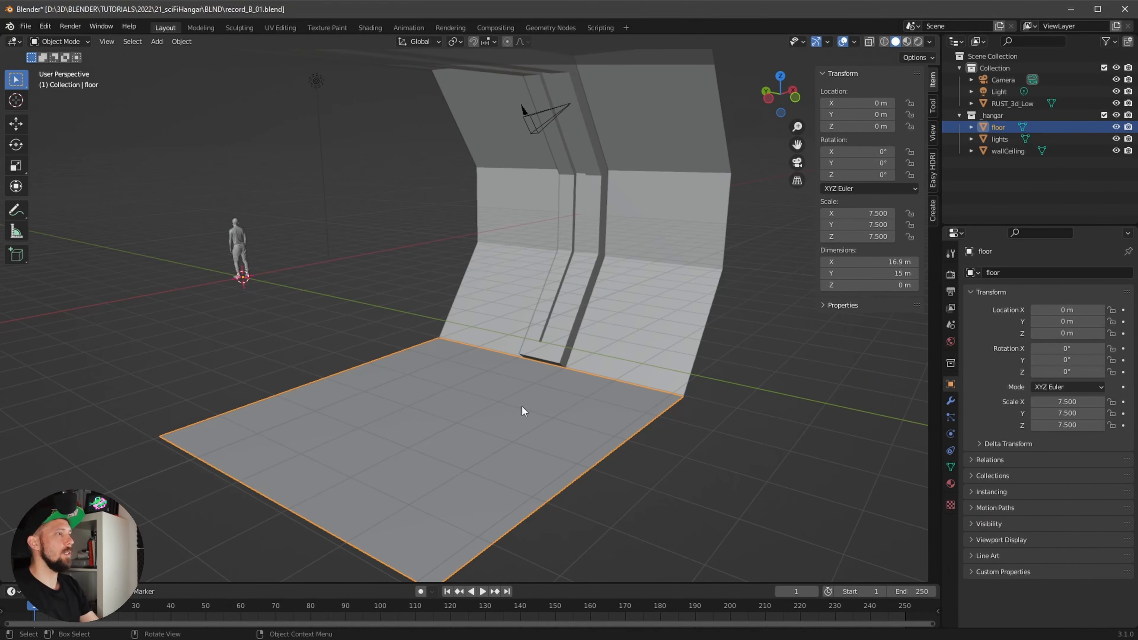
{"action": "left_click", "coordinate": [363, 28]}
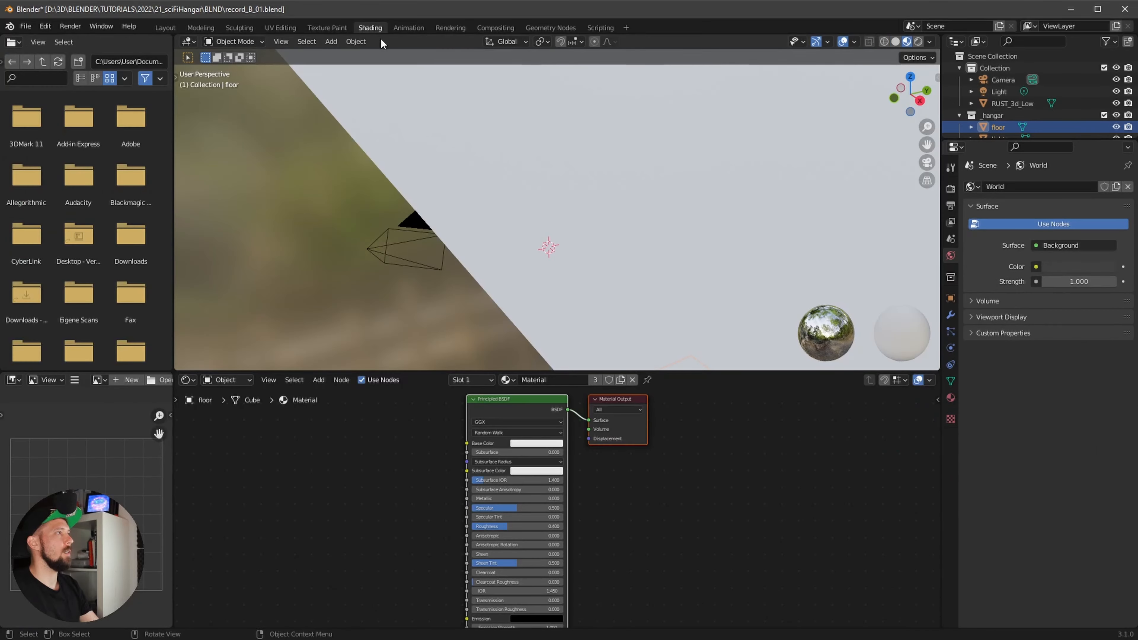
{"action": "scroll", "coordinate": [678, 258], "scroll_direction": "down", "scroll_amount": 5}
{"action": "mouse_move", "coordinate": [724, 240]}
{"action": "middle_mouse_down"}
{"action": "mouse_move", "coordinate": [773, 313]}
{"action": "mouse_move", "coordinate": [705, 245]}
{"action": "mouse_move", "coordinate": [735, 275]}
{"action": "mouse_move", "coordinate": [617, 205]}
{"action": "mouse_move", "coordinate": [704, 236]}
{"action": "mouse_move", "coordinate": [660, 345]}
{"action": "middle_mouse_up"}
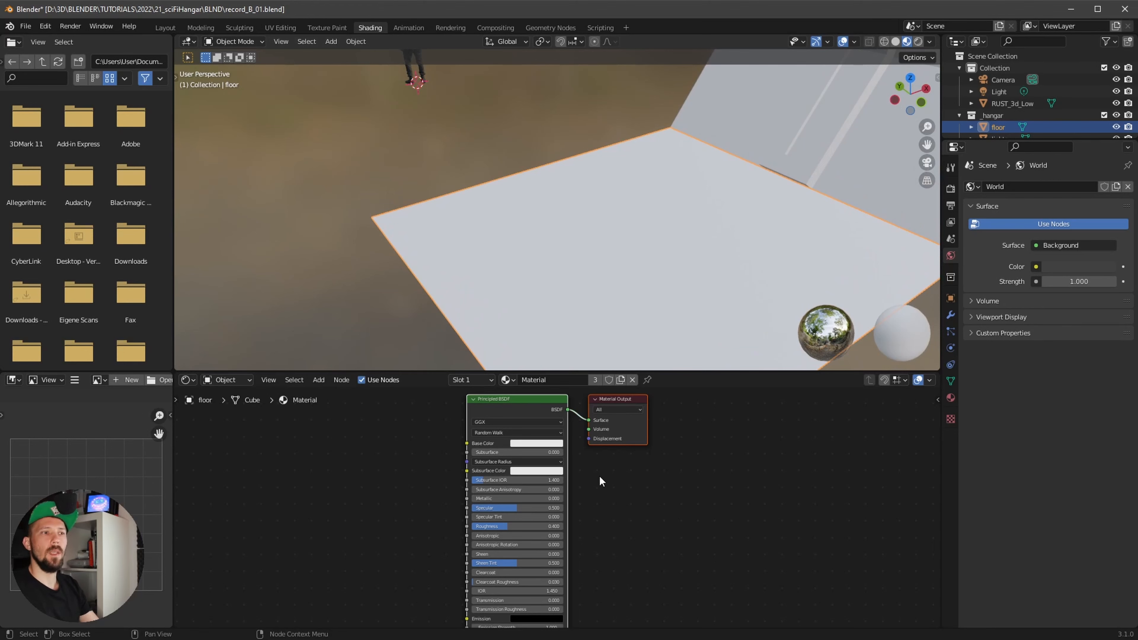
{"action": "left_click", "coordinate": [535, 442]}
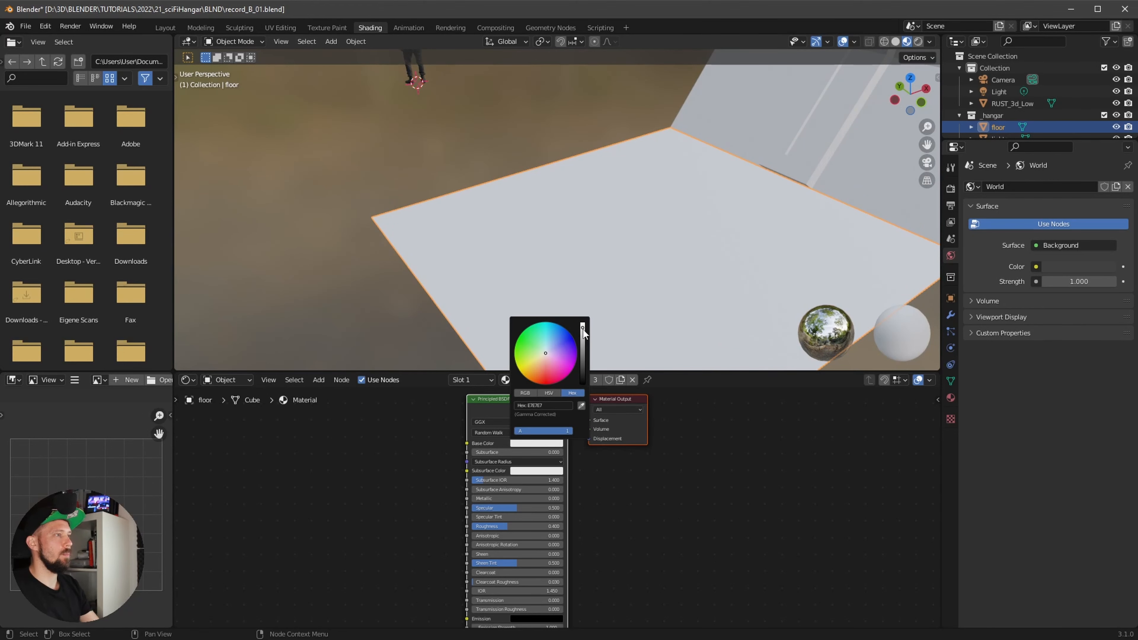
{"action": "left_click_drag", "start_coordinate": [584, 337], "coordinate": [584, 394]}
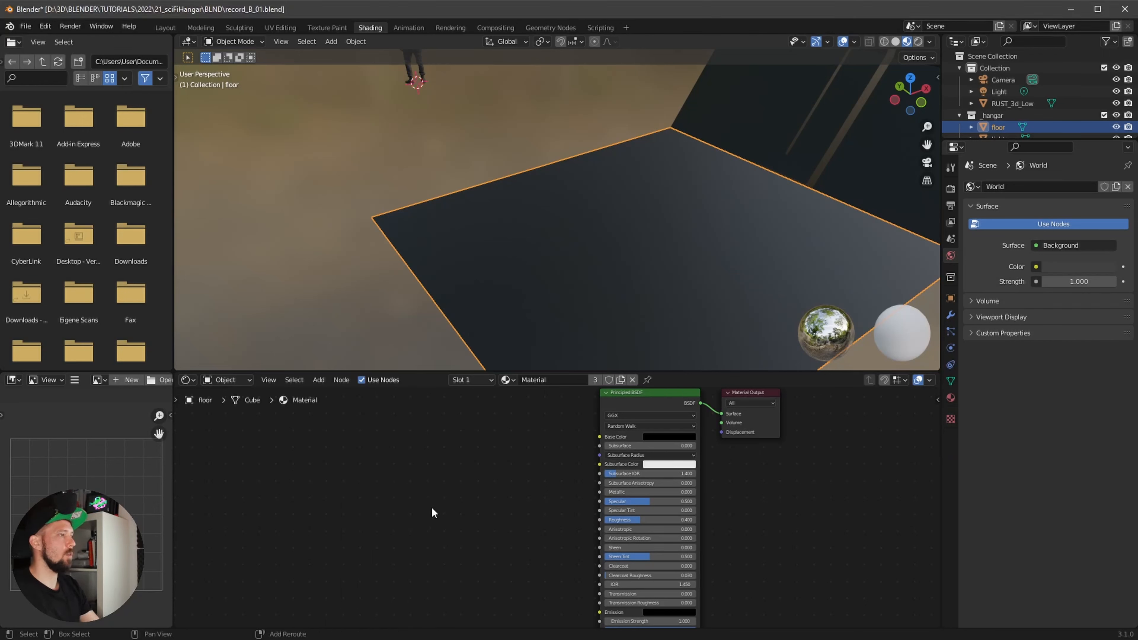
Step: Add a Voronoi Texture node beside the Principled BSDF in the floor's material
{"action": "key", "text": "shift+a"}
{"action": "left_click", "coordinate": [425, 495]}
{"action": "type", "text": "vorr"}
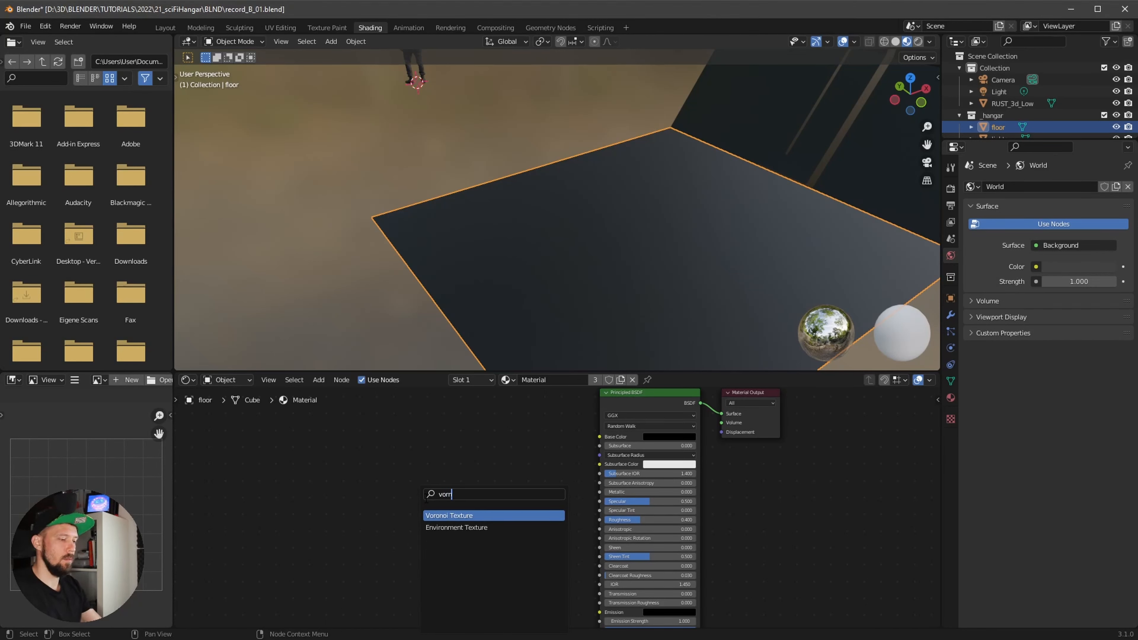
{"action": "key", "text": "Return"}
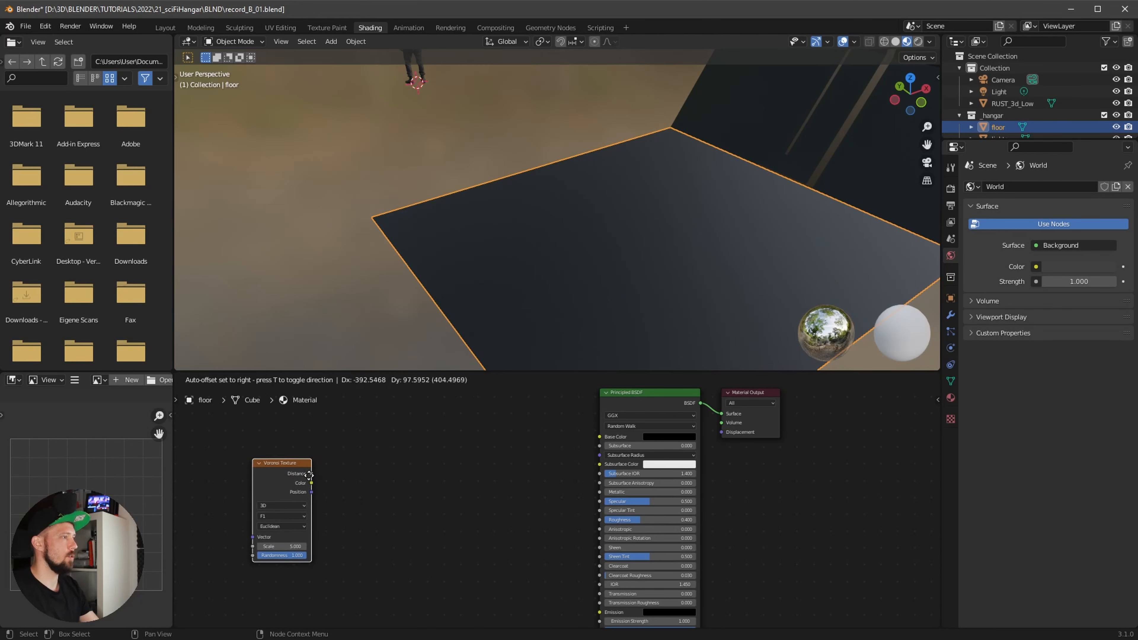
{"action": "left_click", "coordinate": [364, 521]}
Step: Add a Bump node fed at Height by the Voronoi Color output, and link its Normal to the Principled BSDF's Normal
{"action": "middle_click_drag", "start_coordinate": [364, 522], "coordinate": [404, 507]}
{"action": "scroll", "coordinate": [404, 507], "scroll_direction": "down", "scroll_amount": 1}
{"action": "middle_click_drag", "start_coordinate": [478, 483], "coordinate": [352, 494]}
{"action": "scroll", "coordinate": [405, 497], "scroll_direction": "up", "scroll_amount": 1}
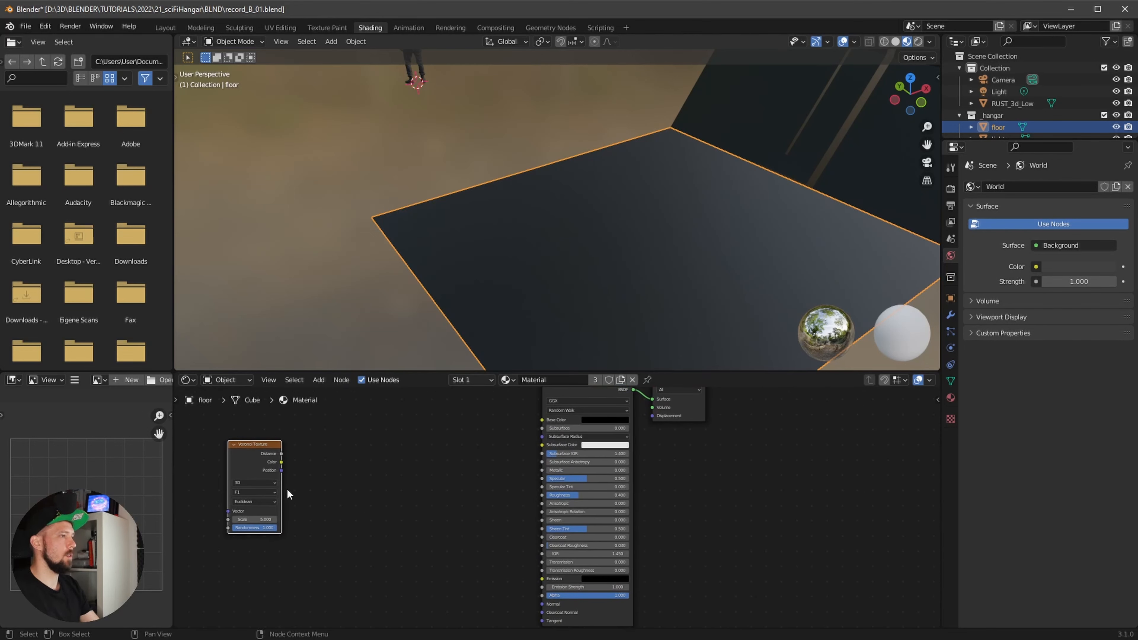
{"action": "left_click_drag", "start_coordinate": [281, 464], "coordinate": [380, 538]}
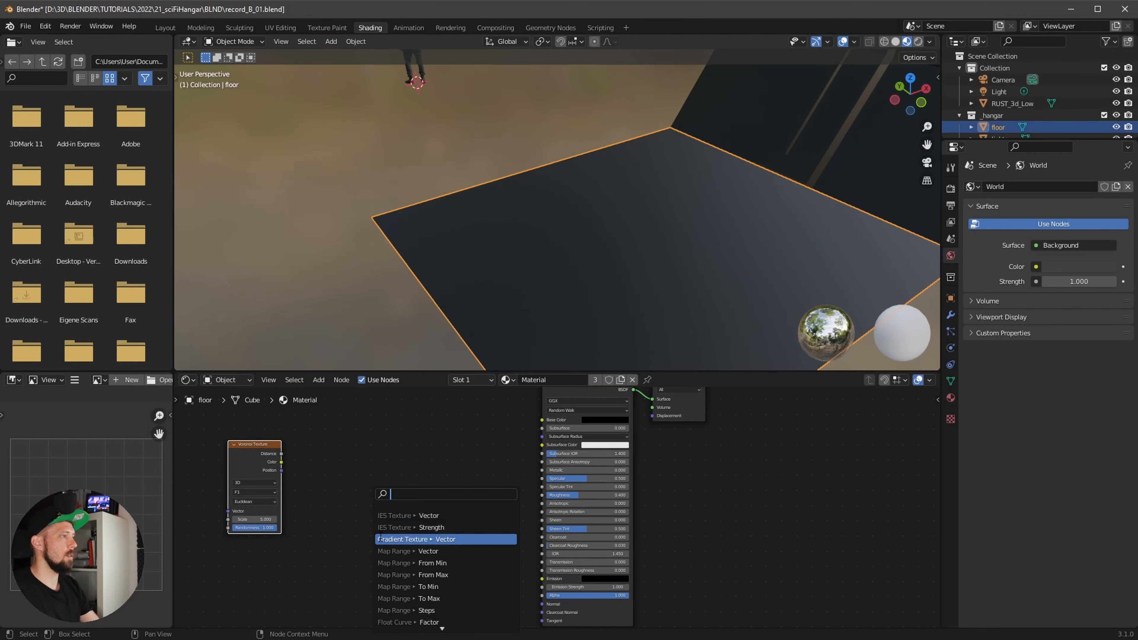
{"action": "type", "text": "bumo"}
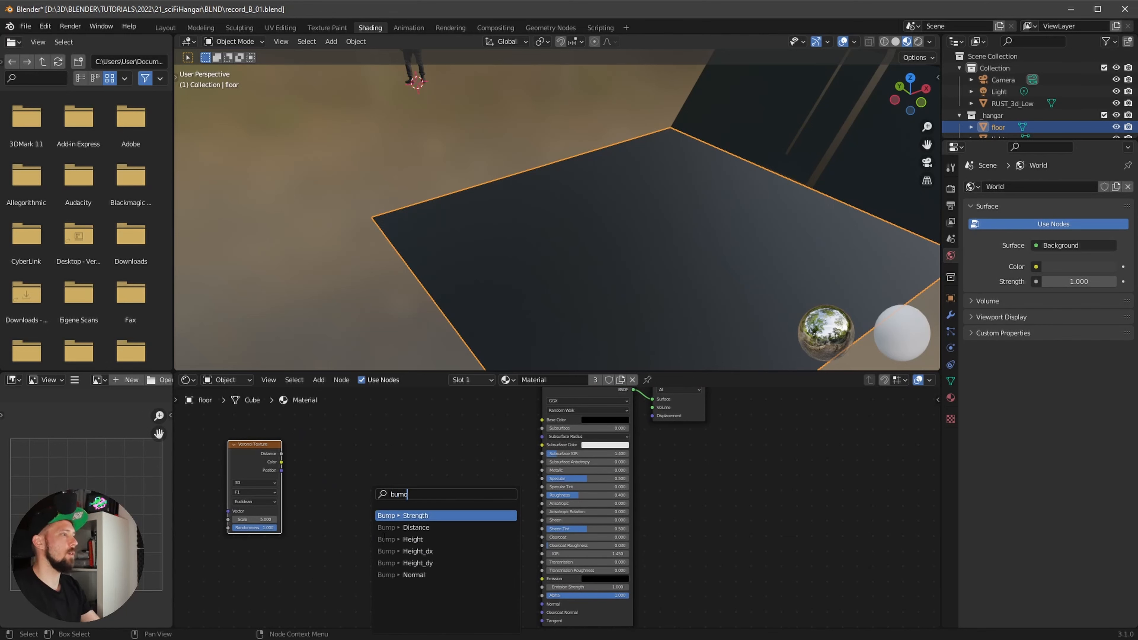
{"action": "left_click", "coordinate": [434, 539]}
{"action": "left_click", "coordinate": [442, 538]}
{"action": "left_click_drag", "start_coordinate": [429, 512], "coordinate": [541, 602]}
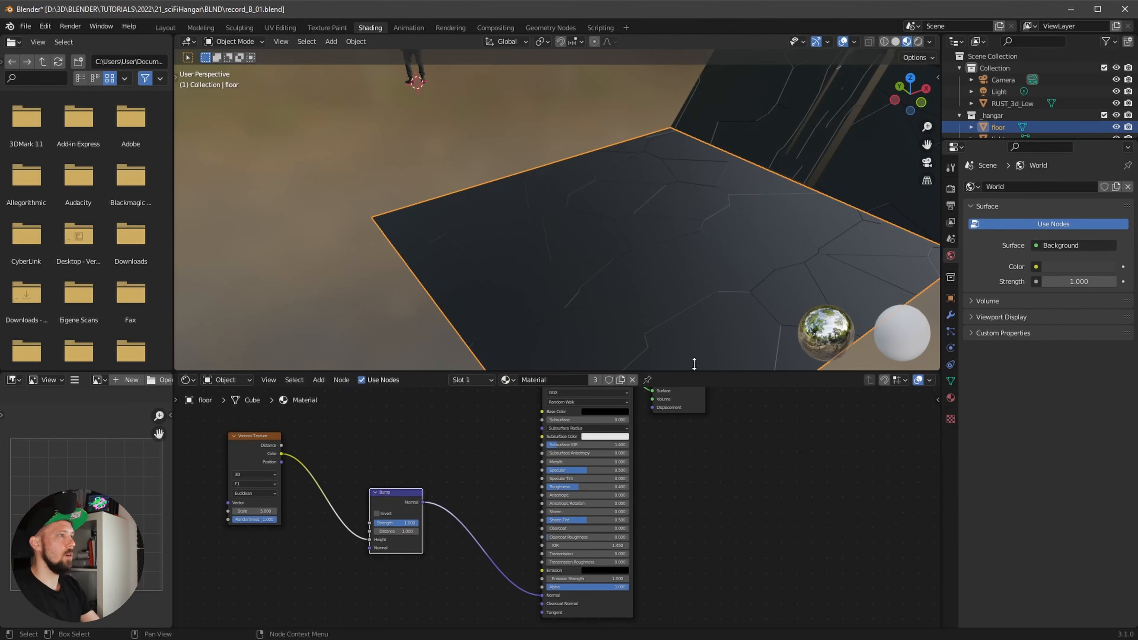
Step: Set the Voronoi Texture's distance metric to Manhattan
{"action": "scroll", "coordinate": [310, 554], "scroll_direction": "up", "scroll_amount": 2}
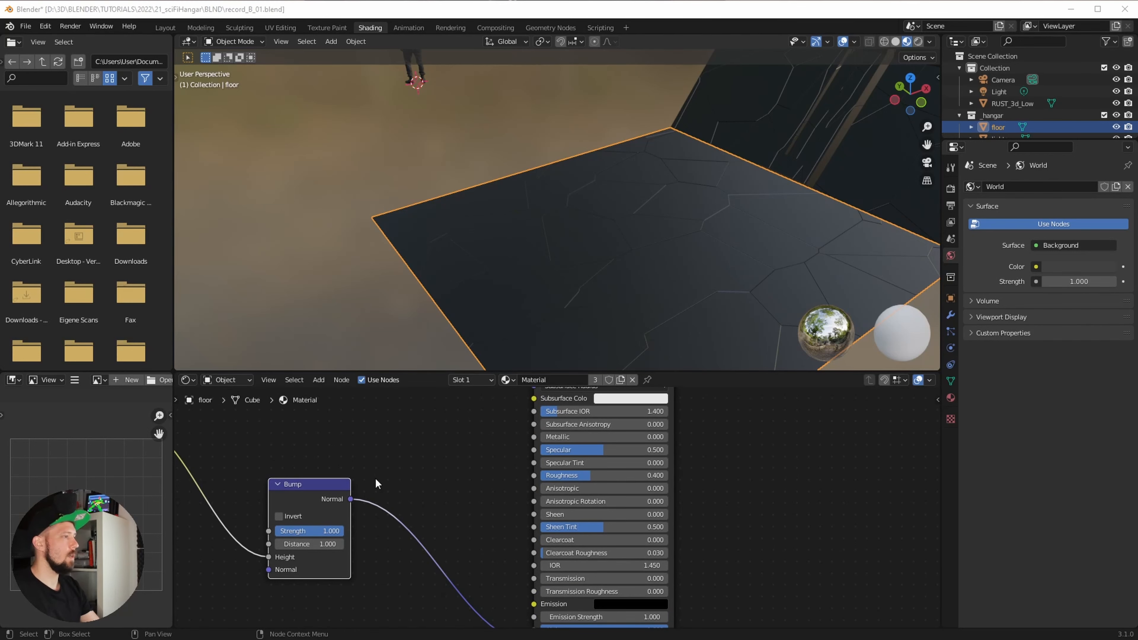
{"action": "middle_click_drag", "start_coordinate": [312, 447], "coordinate": [566, 440]}
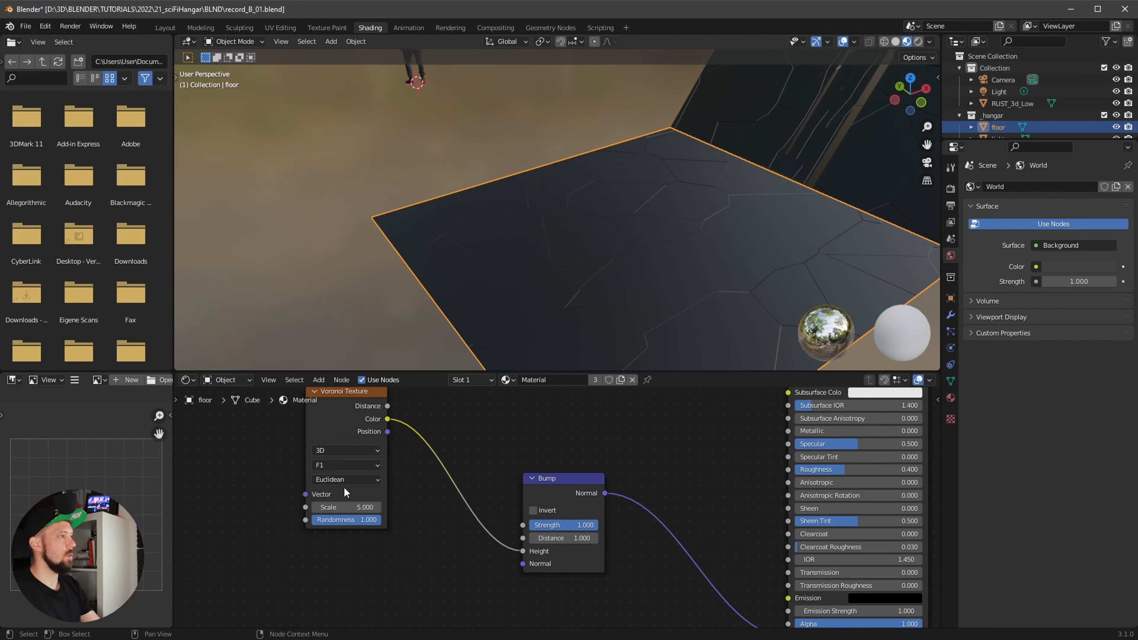
{"action": "left_click", "coordinate": [355, 478]}
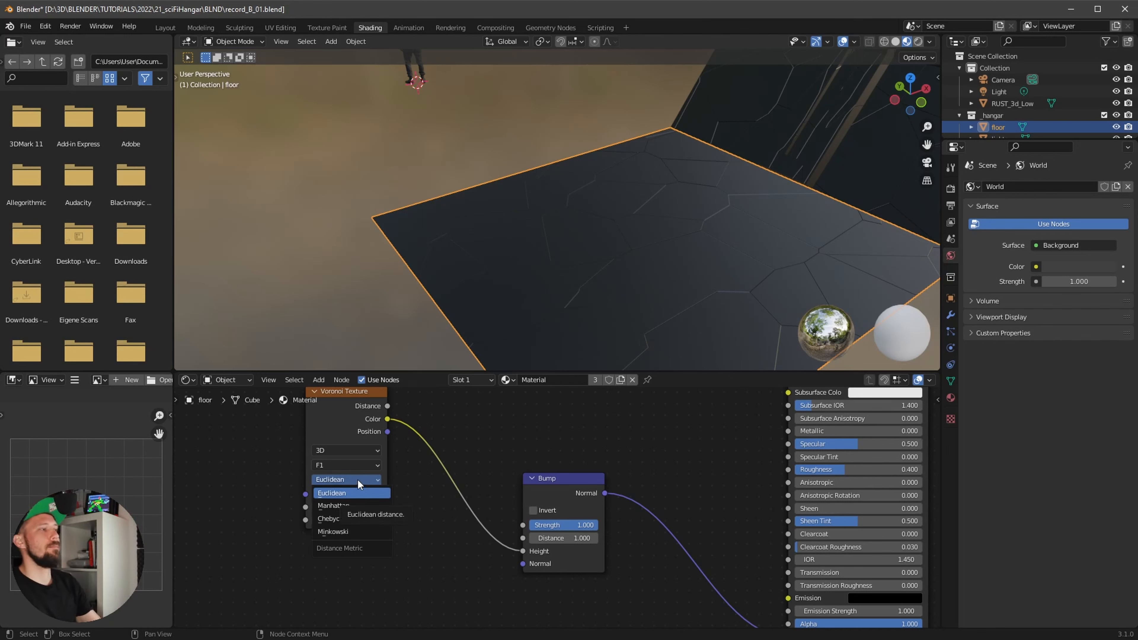
{"action": "left_click", "coordinate": [356, 506]}
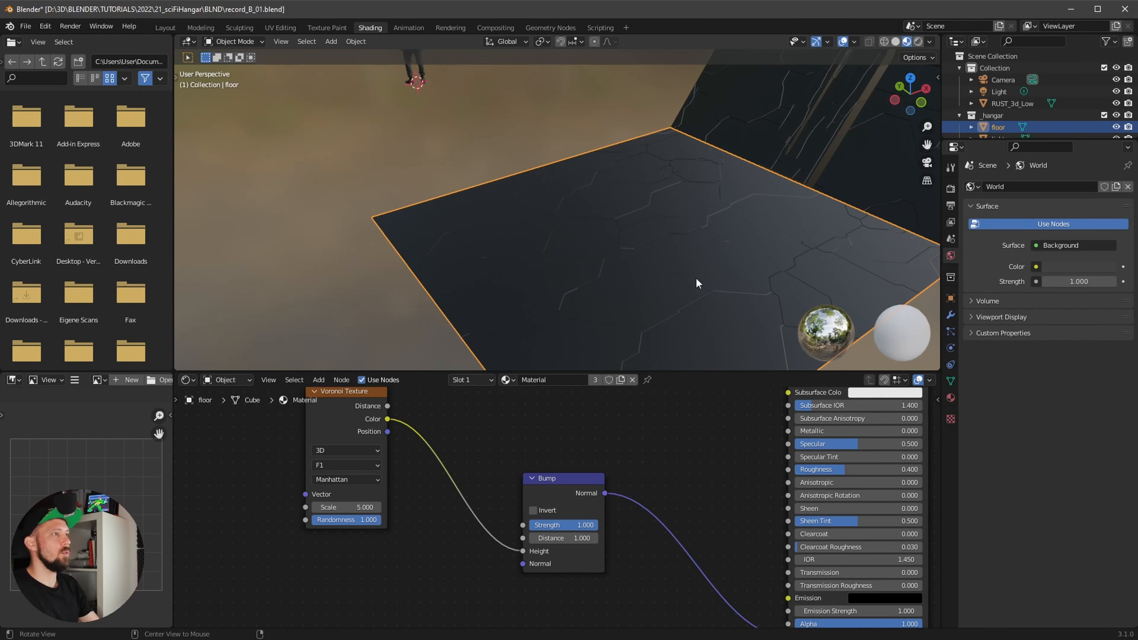
Step: Set the Bump node's strength to 5
{"action": "middle_click_drag", "start_coordinate": [647, 514], "coordinate": [581, 483]}
{"action": "left_click", "coordinate": [511, 493]}
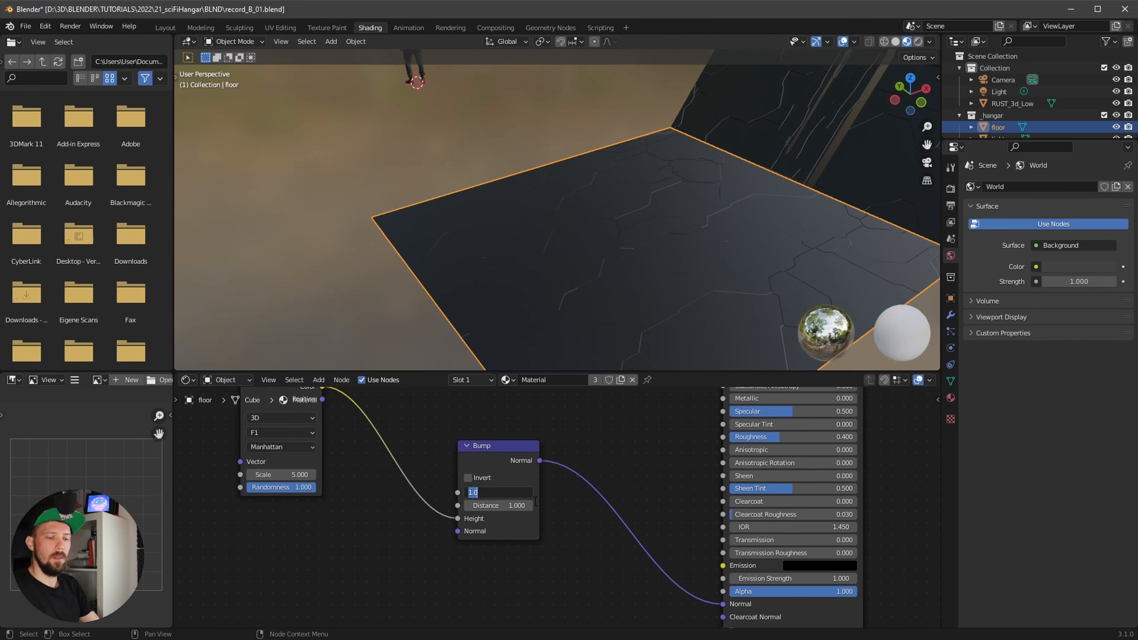
{"action": "type", "text": "5"}
{"action": "key", "text": "Return"}
Step: Insert a Hue/Saturation node between the Voronoi Texture and Bump nodes and set its saturation to 0
{"action": "middle_click_drag", "start_coordinate": [411, 417], "coordinate": [488, 448]}
{"action": "key", "text": "shift+a"}
{"action": "left_click", "coordinate": [489, 446]}
{"action": "type", "text": "hue"}
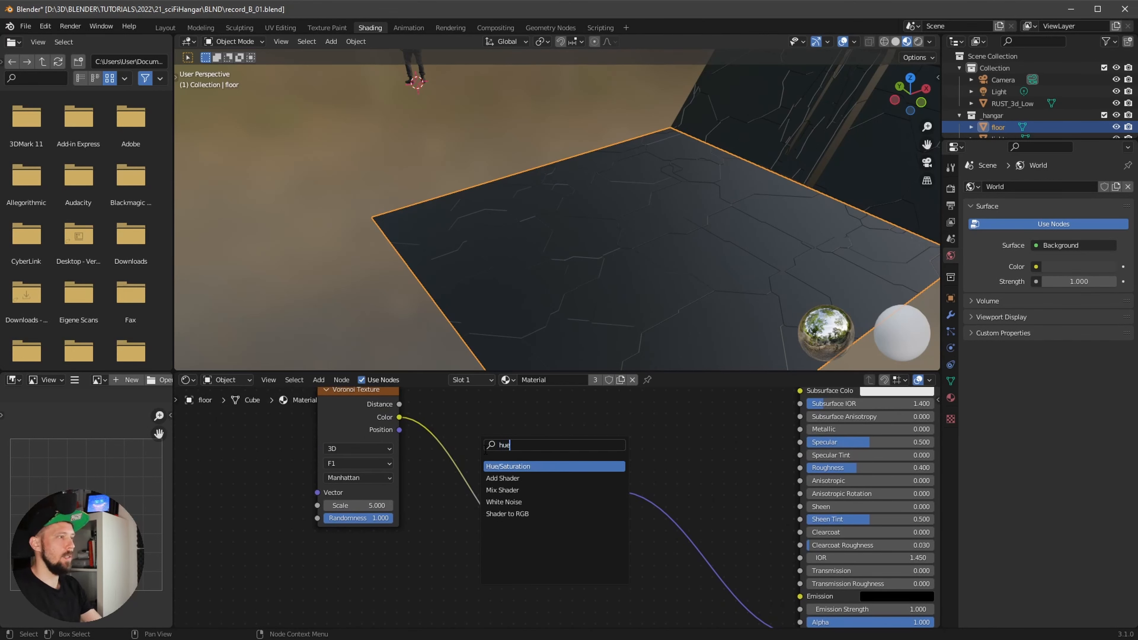
{"action": "key", "text": "Return"}
{"action": "left_click", "coordinate": [476, 449]}
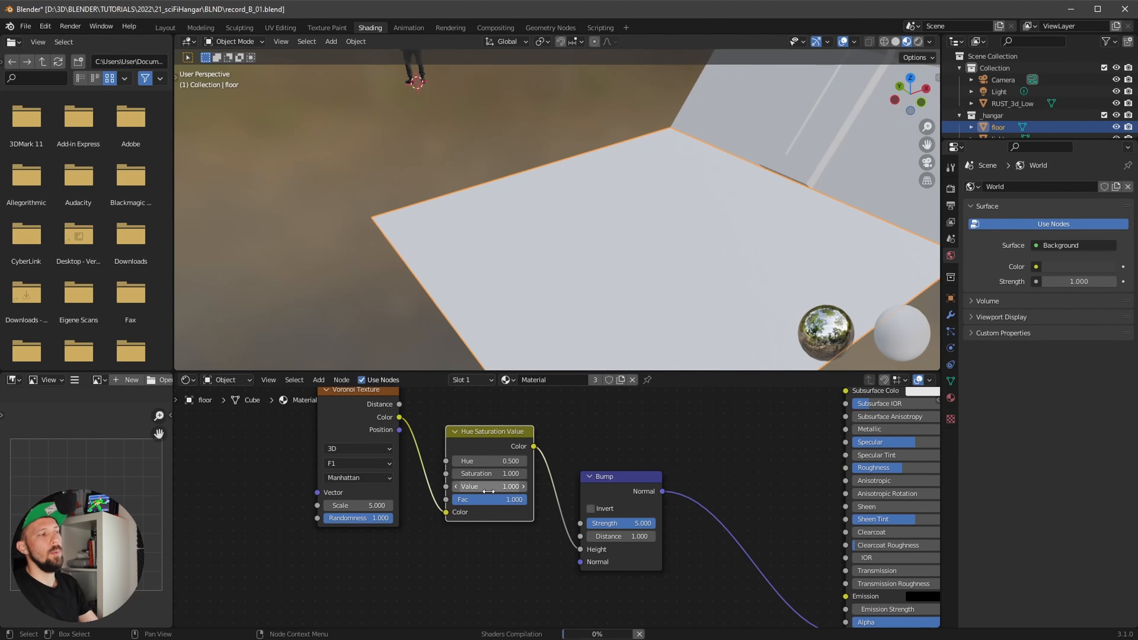
{"action": "left_click_drag", "start_coordinate": [508, 474], "coordinate": [334, 502]}
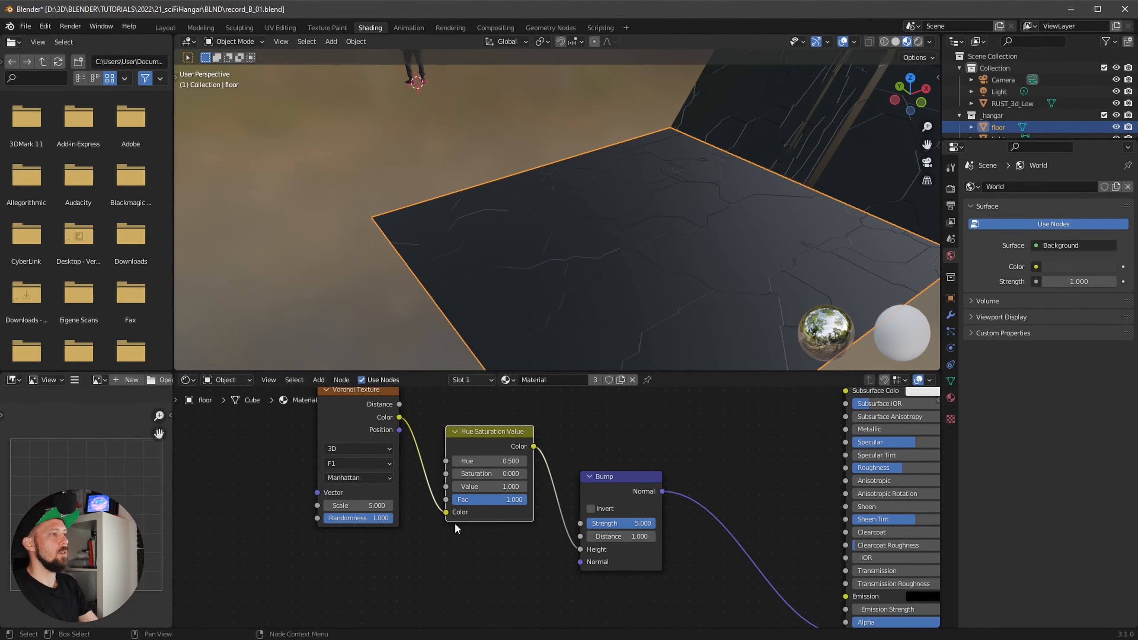
Step: Add Texture Coordinate and Mapping nodes feeding the Voronoi Texture's Vector input
{"action": "middle_click_drag", "start_coordinate": [680, 297], "coordinate": [726, 319]}
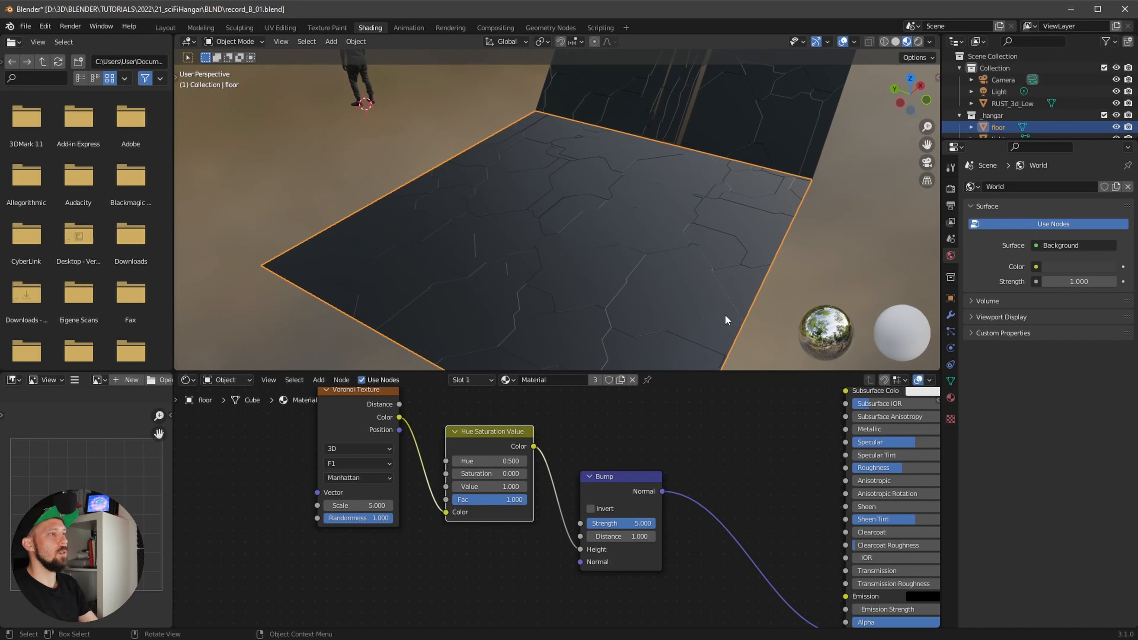
{"action": "middle_click_drag", "start_coordinate": [362, 482], "coordinate": [344, 536]}
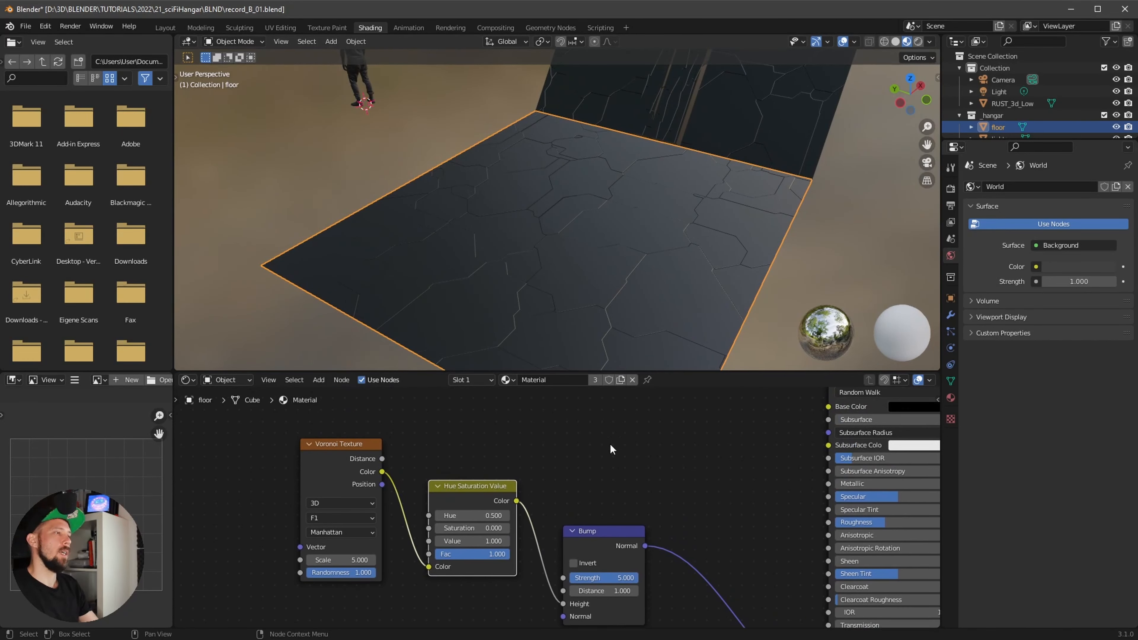
{"action": "middle_click_drag", "start_coordinate": [473, 452], "coordinate": [508, 459]}
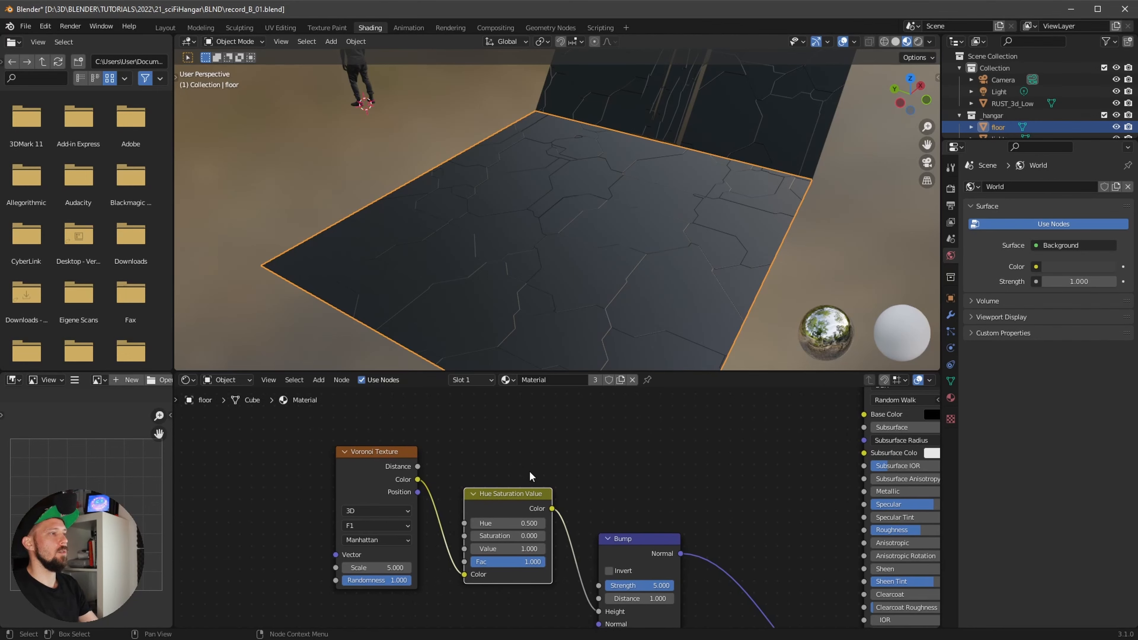
{"action": "left_click_drag", "start_coordinate": [496, 459], "coordinate": [570, 463], "text": "alt"}
{"action": "left_click", "coordinate": [414, 473]}
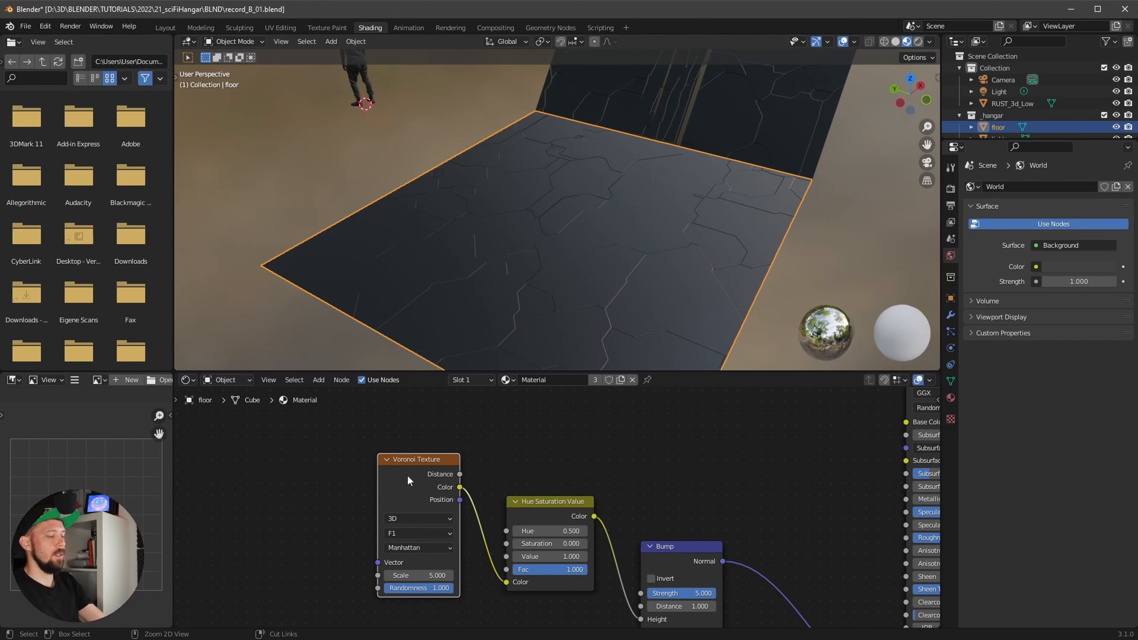
{"action": "key", "text": "ctrl+t"}
{"action": "left_click_drag", "start_coordinate": [375, 430], "coordinate": [512, 429], "text": "alt"}
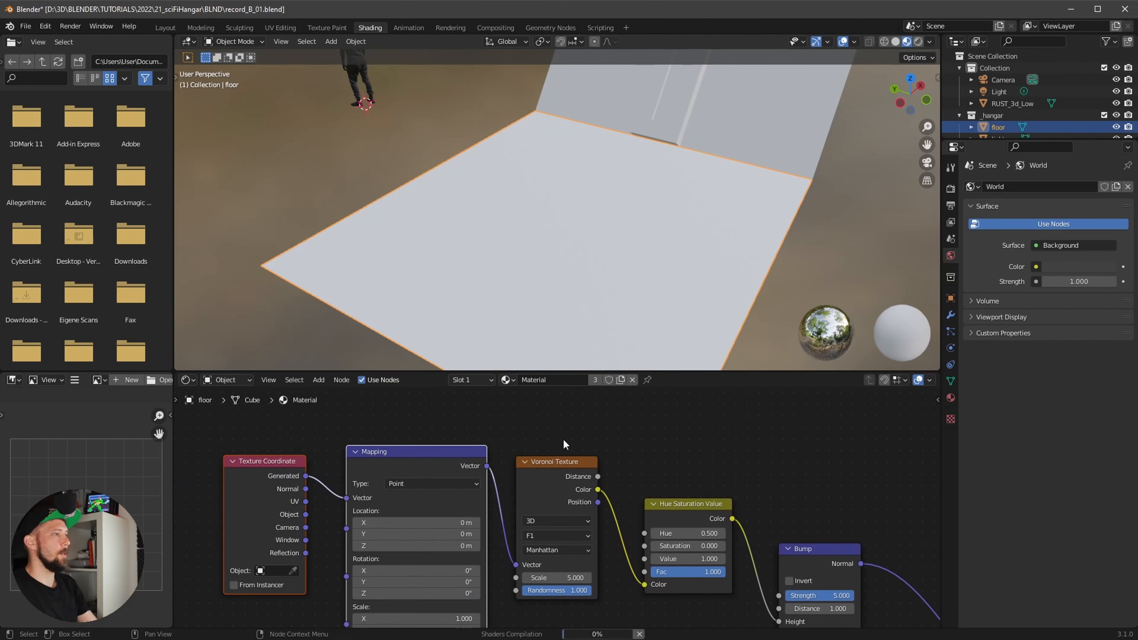
{"action": "left_click_drag", "start_coordinate": [669, 443], "coordinate": [544, 459], "text": "alt"}
{"action": "mouse_move", "coordinate": [669, 456]}
{"action": "left_mouse_down", "text": "alt"}
{"action": "mouse_move", "coordinate": [594, 468]}
{"action": "mouse_move", "coordinate": [612, 479]}
{"action": "mouse_move", "coordinate": [571, 443]}
{"action": "left_mouse_up", "text": "alt"}
{"action": "scroll", "coordinate": [650, 481], "scroll_direction": "down", "scroll_amount": 4}
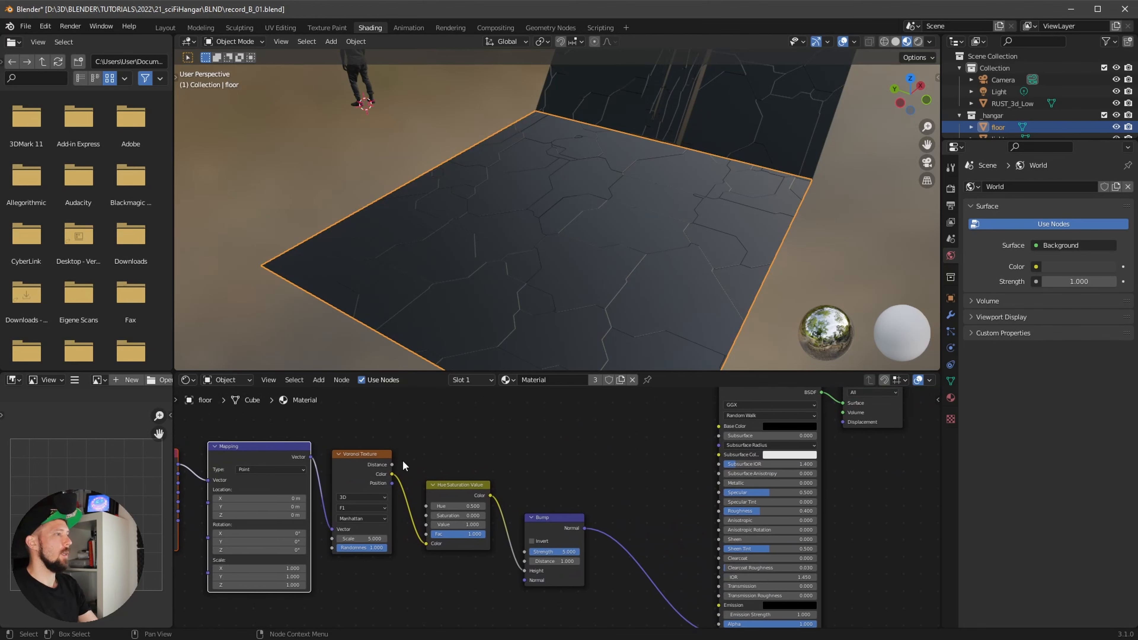
Step: Move the Voronoi Texture up slightly and link its Color output to the Principled BSDF's Roughness
{"action": "left_click_drag", "start_coordinate": [366, 454], "coordinate": [366, 445]}
{"action": "left_click_drag", "start_coordinate": [547, 452], "coordinate": [465, 460], "text": "alt"}
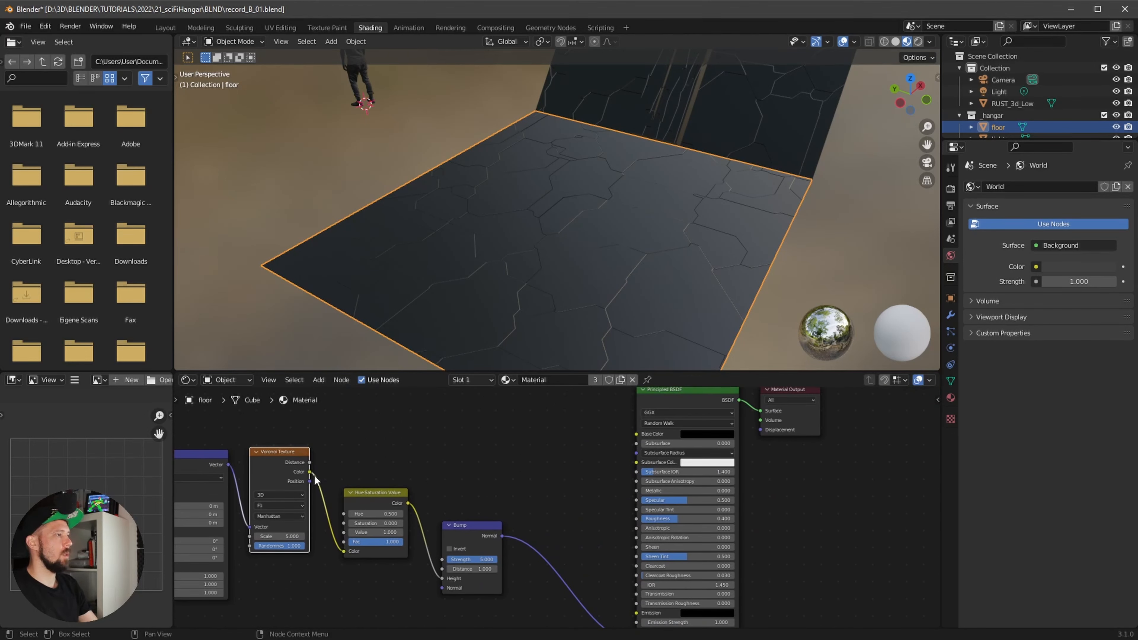
{"action": "left_click_drag", "start_coordinate": [310, 471], "coordinate": [596, 505]}
{"action": "left_click_drag", "start_coordinate": [633, 519], "coordinate": [636, 518]}
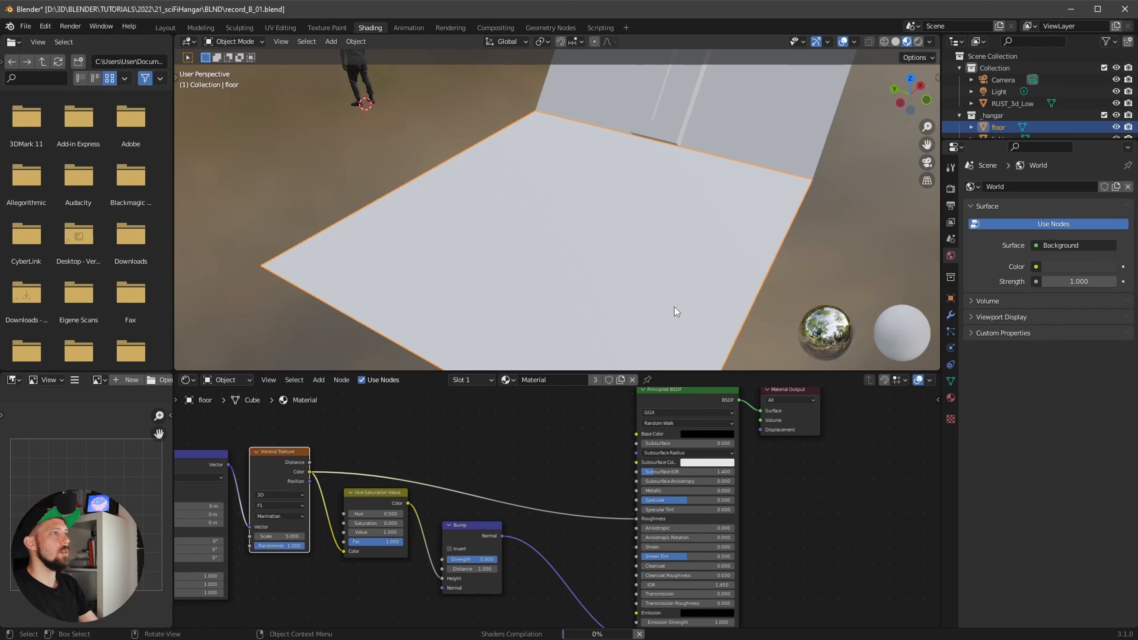
{"action": "middle_click_drag", "start_coordinate": [673, 313], "coordinate": [573, 274]}
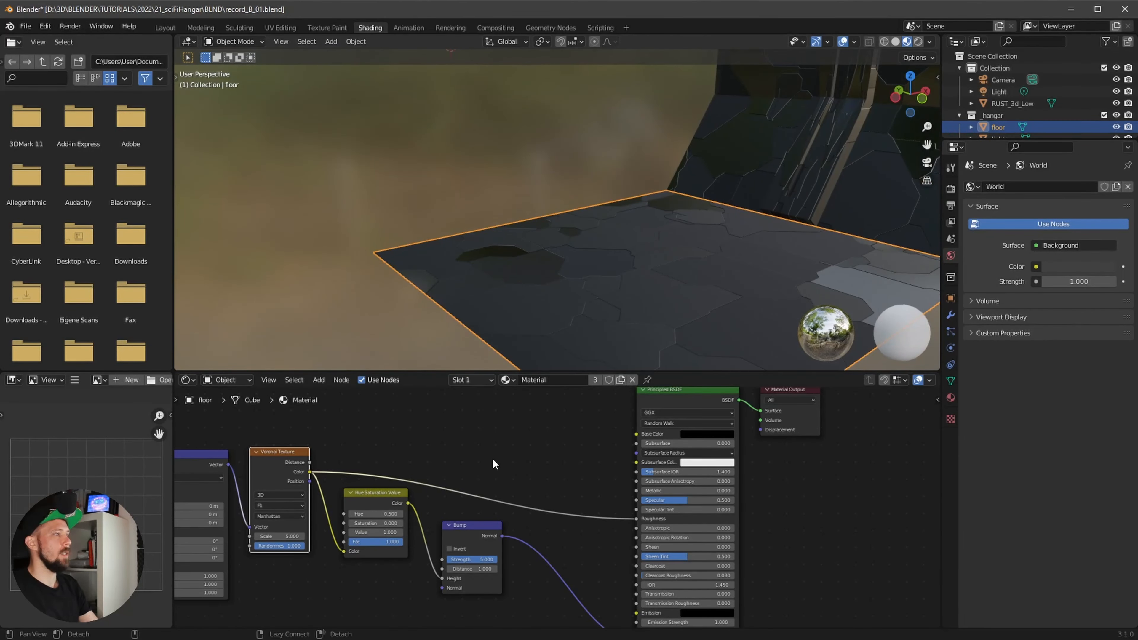
Step: Insert a ColorRamp node on the link between the Voronoi Texture's Color and the Principled BSDF's Roughness
{"action": "middle_click_drag", "start_coordinate": [477, 435], "coordinate": [483, 447]}
{"action": "middle_click_drag", "start_coordinate": [563, 460], "coordinate": [502, 459]}
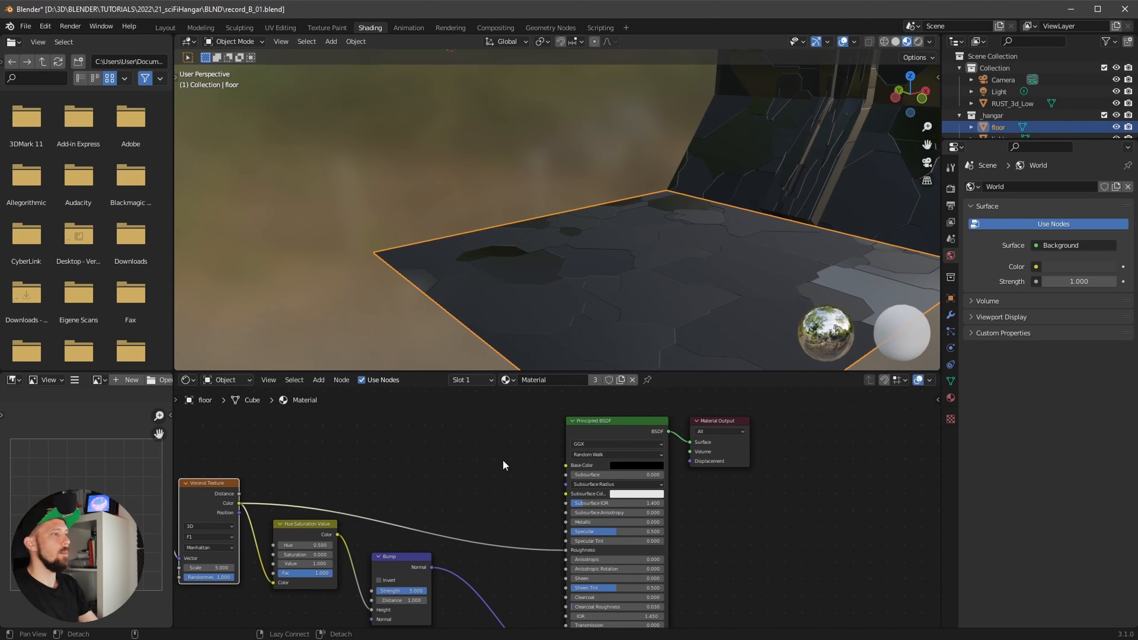
{"action": "key", "text": "shift+a"}
{"action": "left_click", "coordinate": [483, 459]}
{"action": "type", "text": "ramp"}
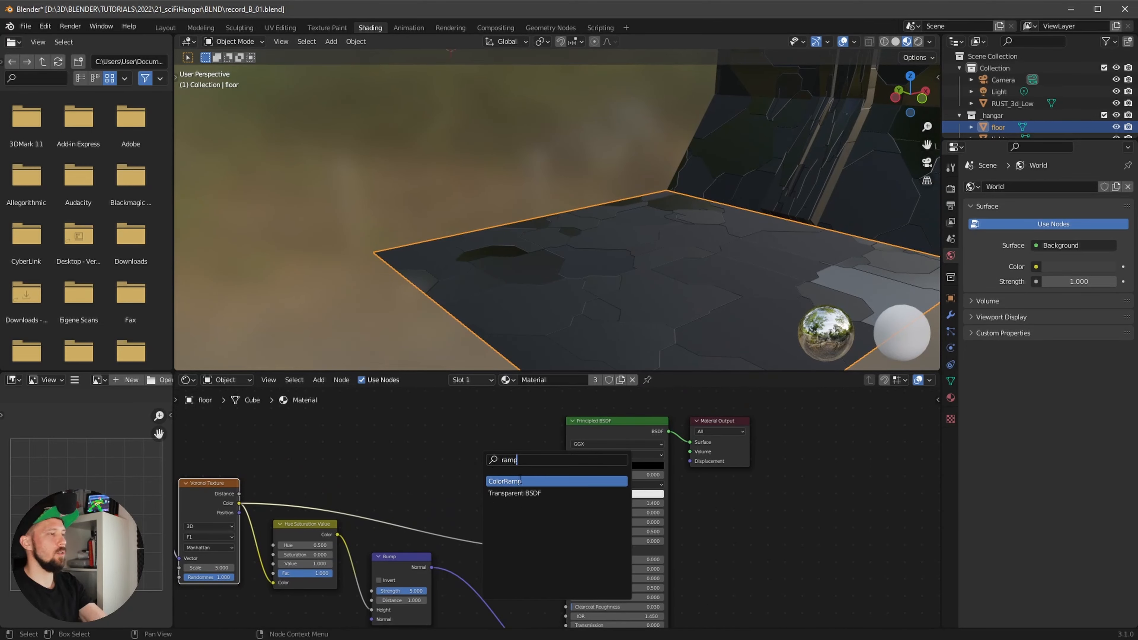
{"action": "key", "text": "Return"}
{"action": "left_click", "coordinate": [443, 471]}
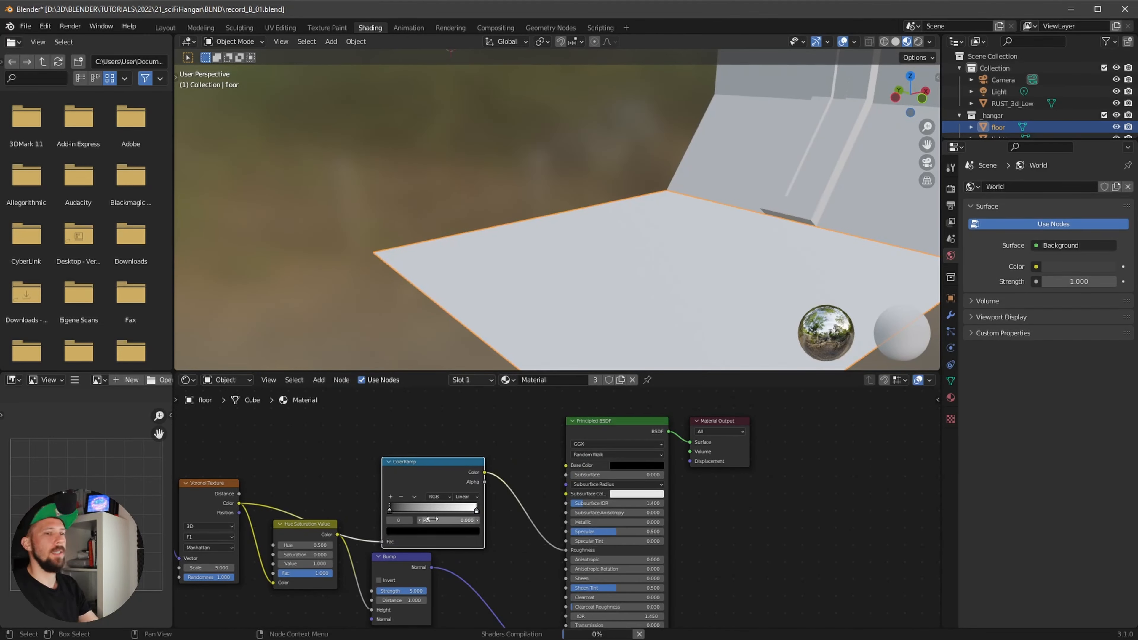
Step: Increase the roughness ColorRamp's contrast by moving its black stop to 0.264 and its white stop inward
{"action": "mouse_move", "coordinate": [389, 509]}
{"action": "left_mouse_down"}
{"action": "mouse_move", "coordinate": [413, 510]}
{"action": "mouse_move", "coordinate": [401, 509]}
{"action": "left_mouse_up"}
{"action": "left_click_drag", "start_coordinate": [473, 509], "coordinate": [455, 508]}
{"action": "mouse_move", "coordinate": [654, 269]}
{"action": "middle_mouse_down"}
{"action": "mouse_move", "coordinate": [670, 264]}
{"action": "mouse_move", "coordinate": [650, 291]}
{"action": "middle_mouse_up"}
{"action": "left_click_drag", "start_coordinate": [402, 511], "coordinate": [405, 506]}
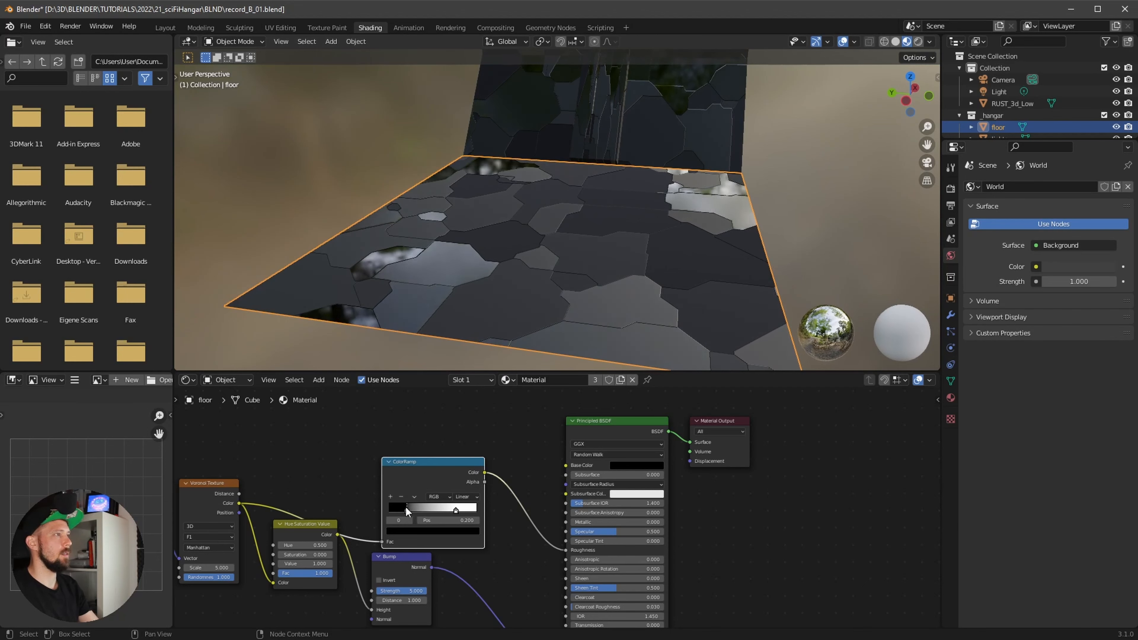
{"action": "mouse_move", "coordinate": [578, 278]}
{"action": "middle_mouse_down"}
{"action": "mouse_move", "coordinate": [615, 204]}
{"action": "mouse_move", "coordinate": [602, 262]}
{"action": "mouse_move", "coordinate": [591, 253]}
{"action": "mouse_move", "coordinate": [576, 269]}
{"action": "middle_mouse_up"}
{"action": "mouse_move", "coordinate": [402, 513]}
{"action": "left_mouse_down"}
{"action": "mouse_move", "coordinate": [428, 506]}
{"action": "mouse_move", "coordinate": [419, 506]}
{"action": "left_mouse_up"}
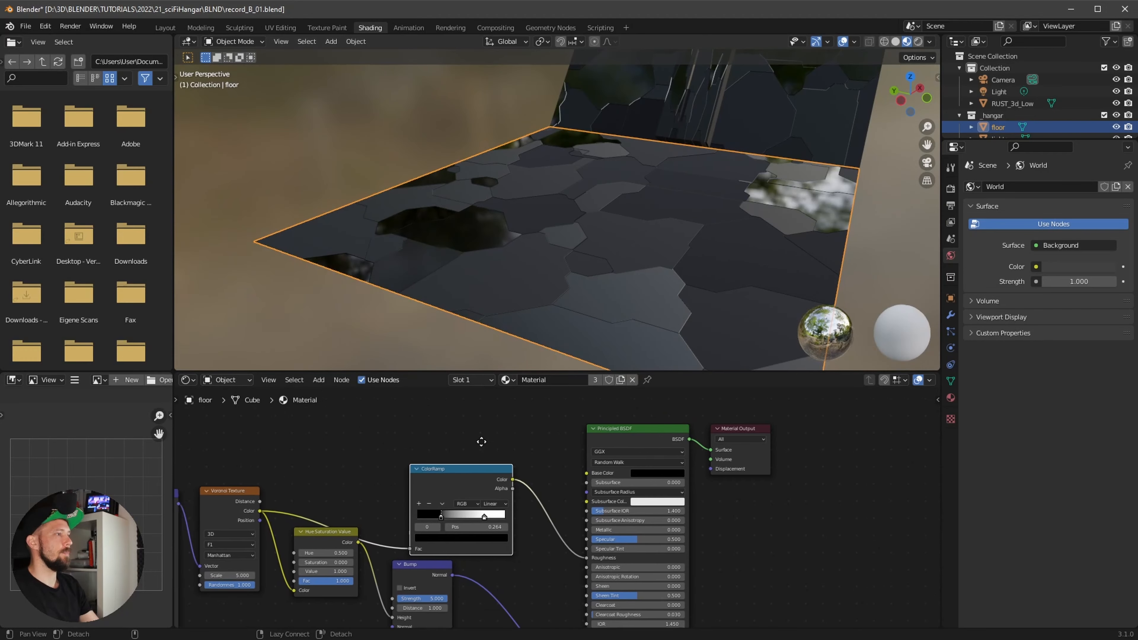
Step: Insert a MixRGB node between the ColorRamp and Roughness, with the ColorRamp's Color feeding Color2
{"action": "left_click_drag", "start_coordinate": [517, 488], "coordinate": [436, 457]}
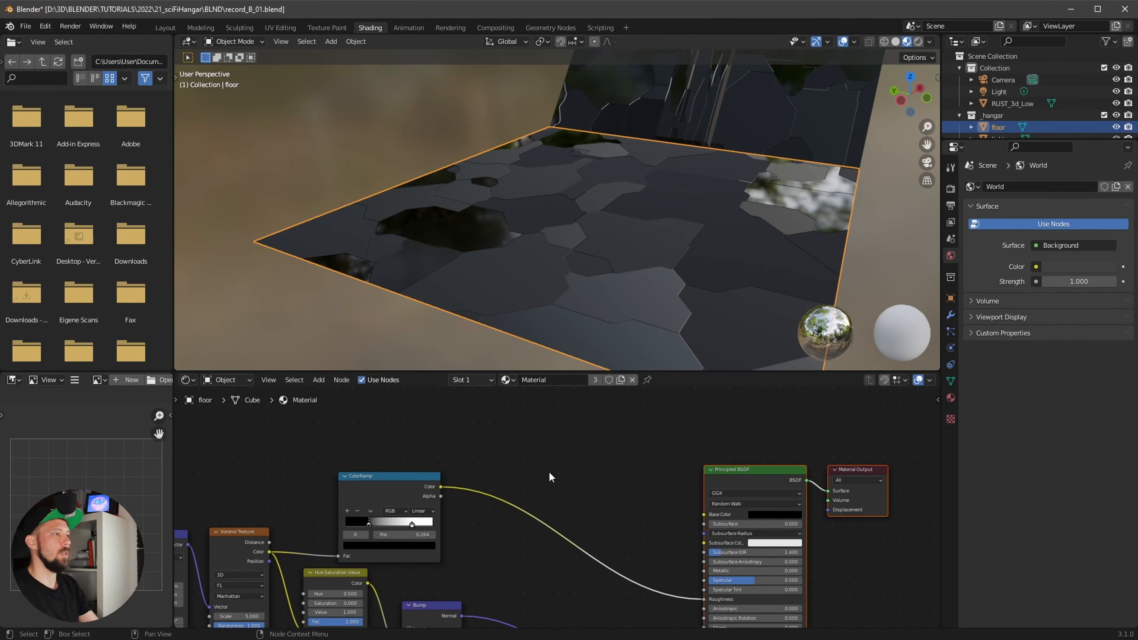
{"action": "key", "text": "shift+a"}
{"action": "left_click", "coordinate": [565, 471]}
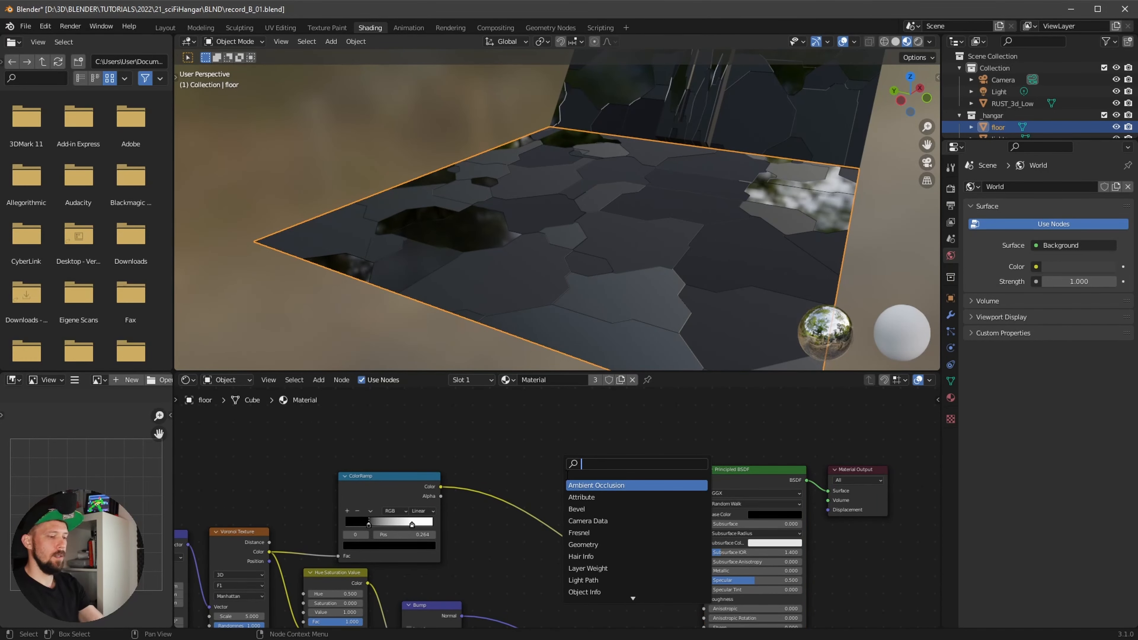
{"action": "type", "text": "mix"}
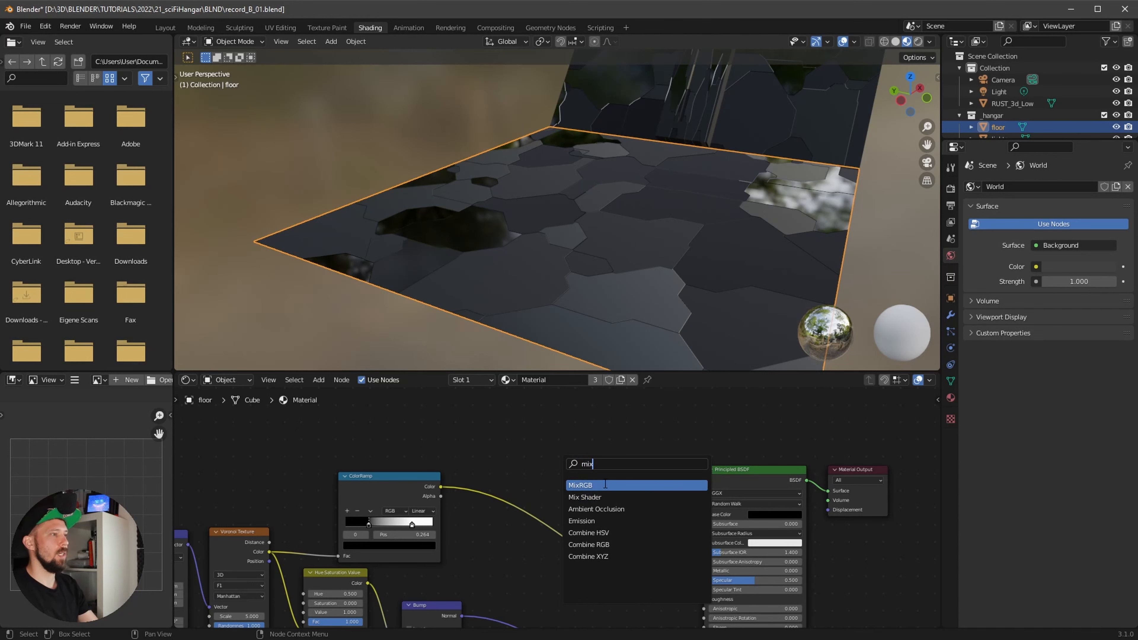
{"action": "left_click", "coordinate": [605, 484]}
{"action": "left_click", "coordinate": [578, 475]}
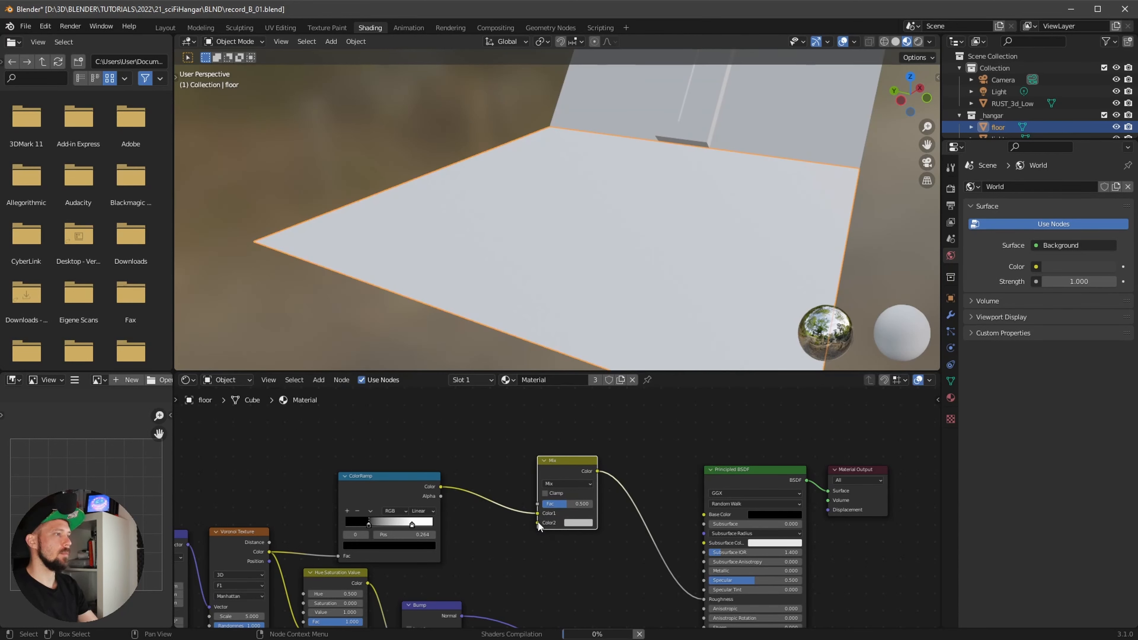
{"action": "left_click_drag", "start_coordinate": [538, 520], "coordinate": [535, 524]}
{"action": "middle_click_drag", "start_coordinate": [539, 526], "coordinate": [549, 523]}
Step: Add a Noise Texture above the ColorRamp and link its Color output to the Mix node's Color1
{"action": "key", "text": "shift+a"}
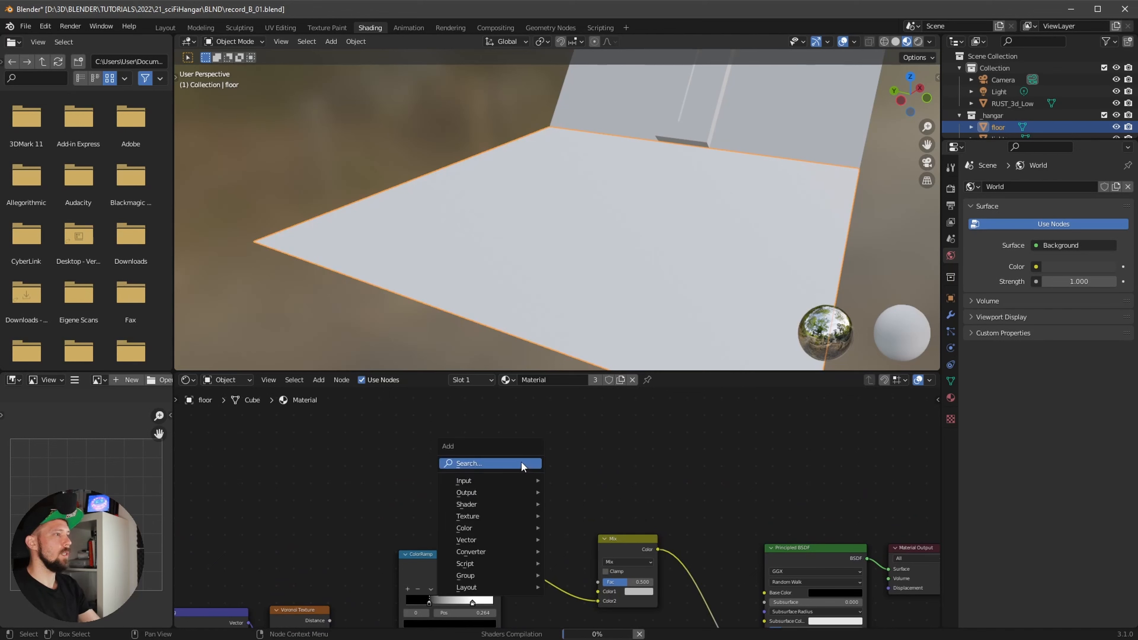
{"action": "left_click", "coordinate": [521, 464]}
{"action": "type", "text": "noi"}
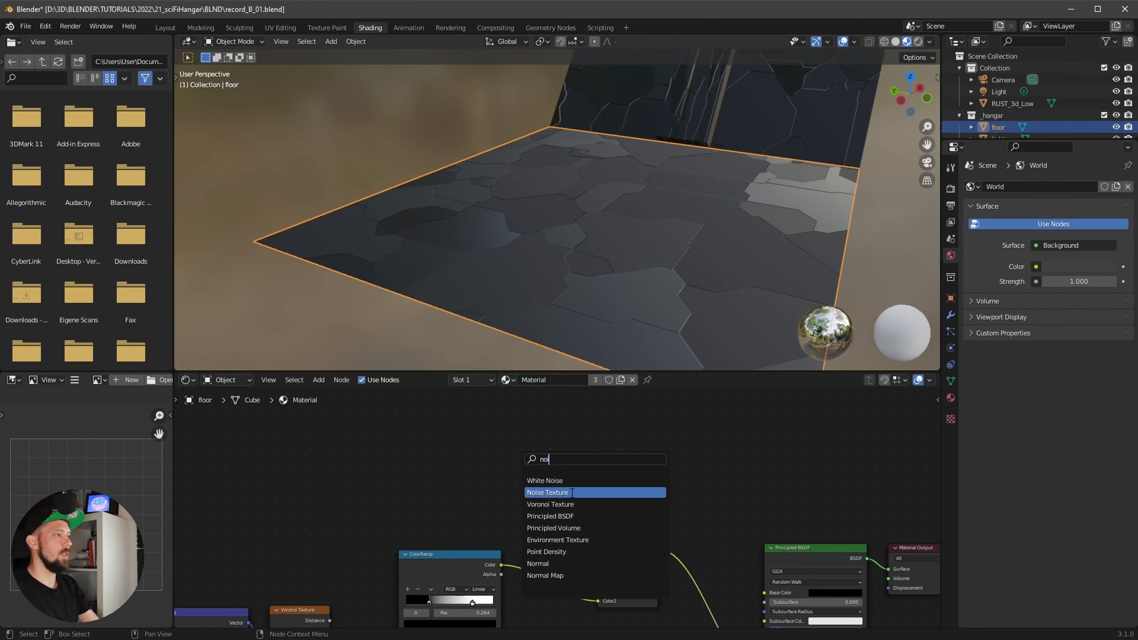
{"action": "left_click", "coordinate": [572, 493]}
{"action": "left_click", "coordinate": [547, 471]}
{"action": "left_click_drag", "start_coordinate": [501, 450], "coordinate": [598, 592]}
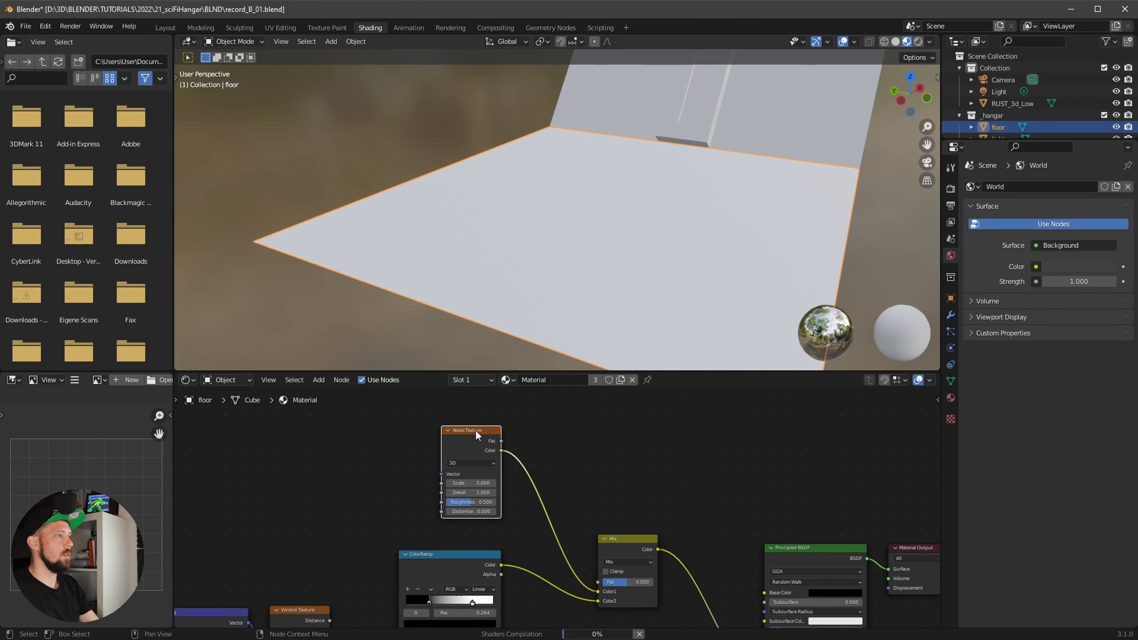
{"action": "left_click_drag", "start_coordinate": [476, 431], "coordinate": [451, 434]}
Step: Set the Noise Texture's scale to 6.7
{"action": "middle_click_drag", "start_coordinate": [622, 269], "coordinate": [503, 229]}
{"action": "middle_click_drag", "start_coordinate": [584, 274], "coordinate": [591, 332]}
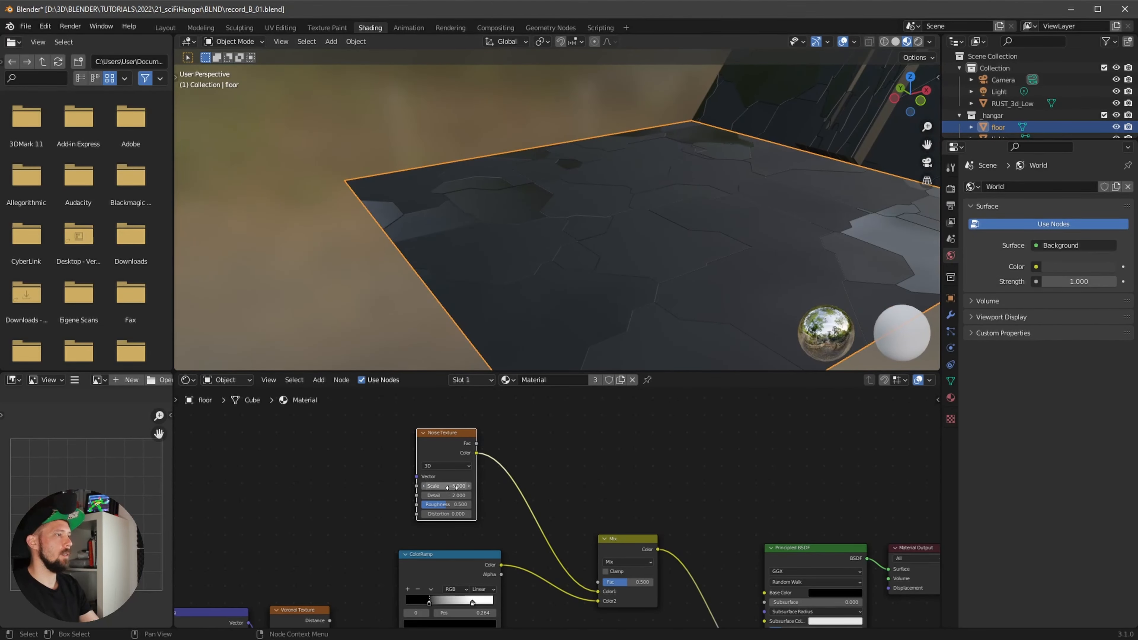
{"action": "mouse_move", "coordinate": [447, 486]}
{"action": "left_mouse_down"}
{"action": "mouse_move", "coordinate": [467, 486]}
{"action": "mouse_move", "coordinate": [453, 486]}
{"action": "left_mouse_up"}
{"action": "scroll", "coordinate": [488, 492], "scroll_direction": "down", "scroll_amount": 2}
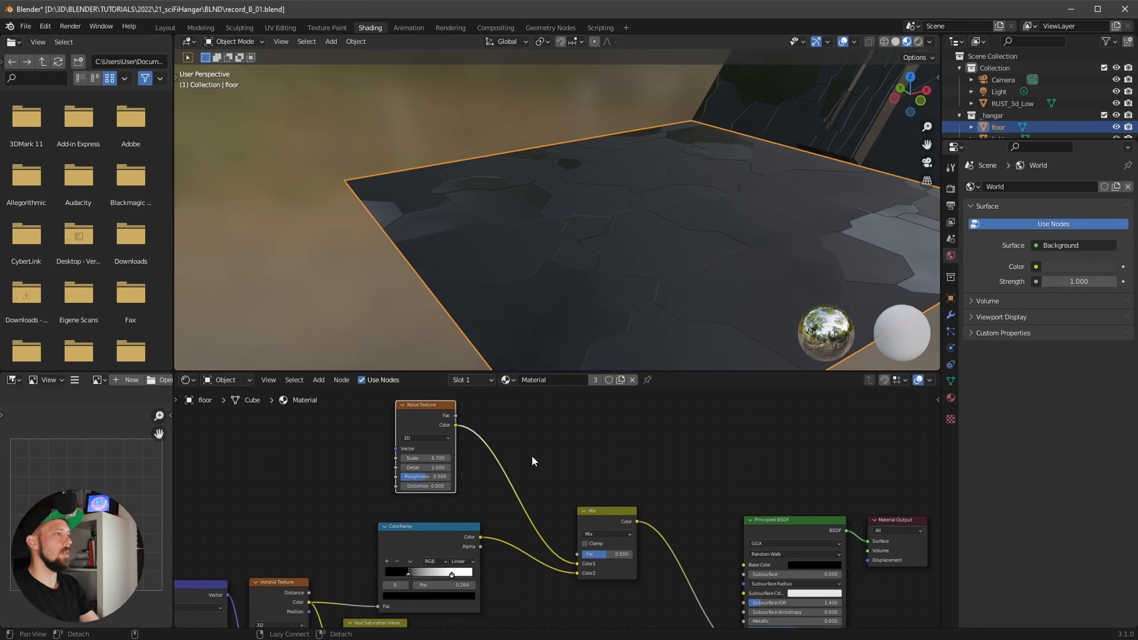
Step: Insert a duplicate of the ColorRamp between the Noise Texture and Mix nodes, moving its black stop inward and its white stop to 0.832
{"action": "left_click_drag", "start_coordinate": [440, 404], "coordinate": [323, 400]}
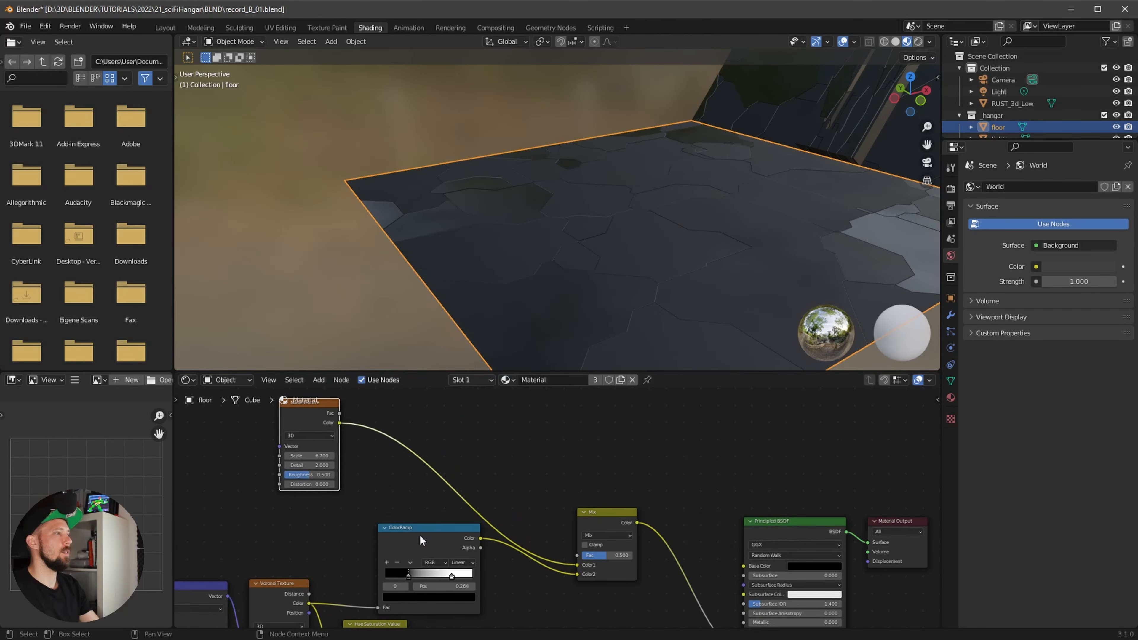
{"action": "left_click", "coordinate": [420, 529]}
{"action": "key", "text": "shift+d"}
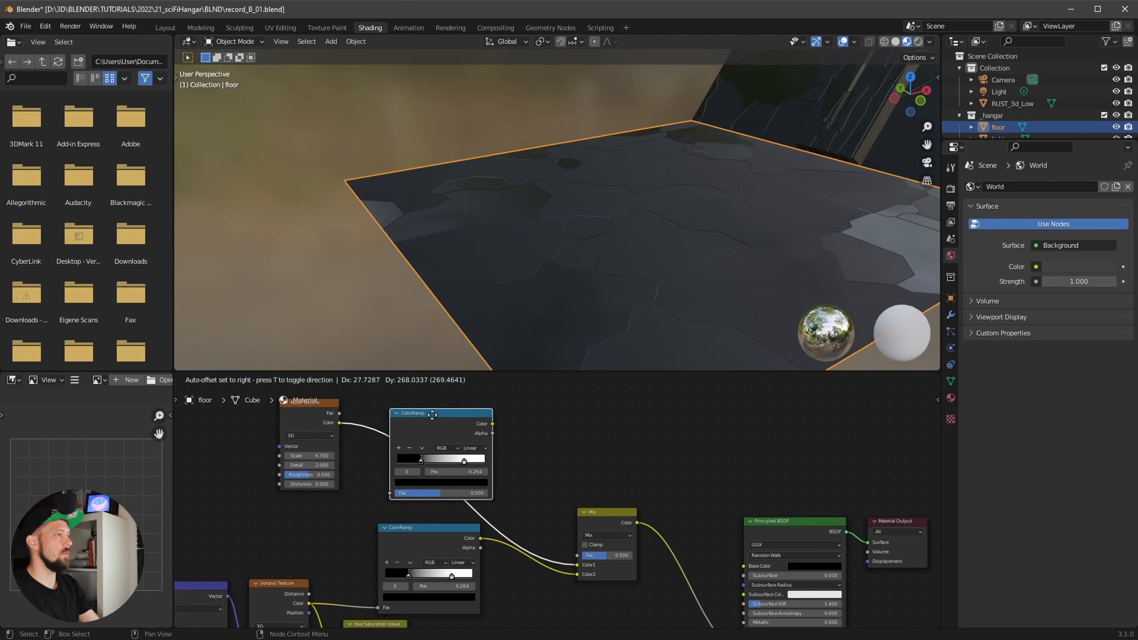
{"action": "left_click", "coordinate": [441, 415]}
{"action": "left_click_drag", "start_coordinate": [429, 459], "coordinate": [478, 459]}
{"action": "middle_click_drag", "start_coordinate": [602, 322], "coordinate": [708, 297]}
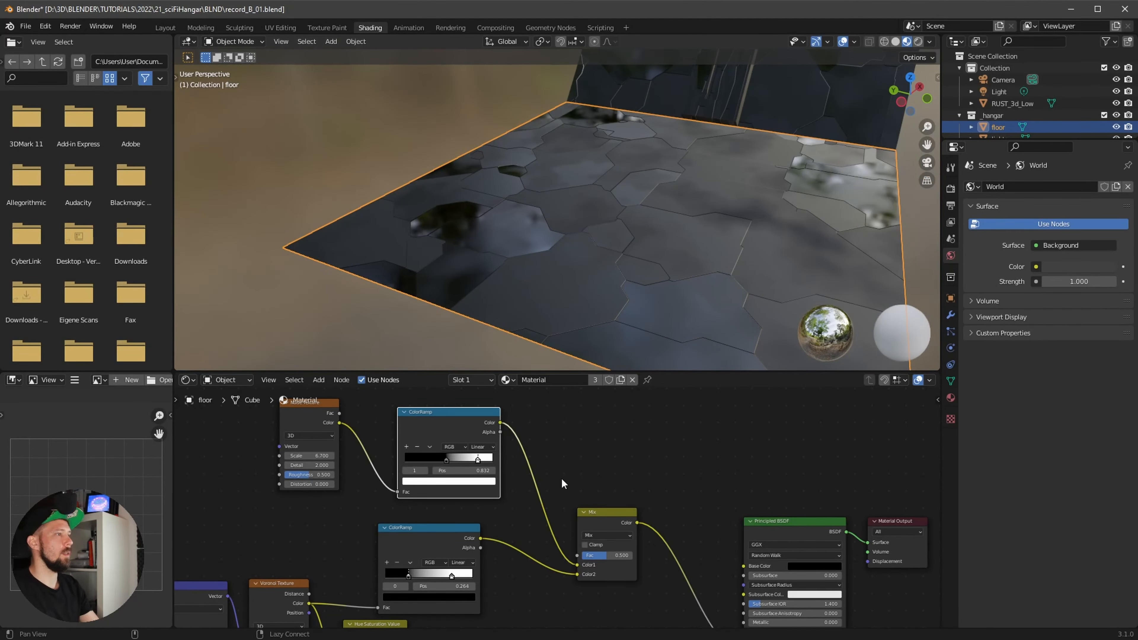
Step: Save the file incrementally as record_B_02.blend
{"action": "middle_click_drag", "start_coordinate": [561, 478], "coordinate": [712, 464]}
{"action": "key", "text": "ctrl+alt+s"}
{"action": "middle_click_drag", "start_coordinate": [718, 269], "coordinate": [659, 230]}
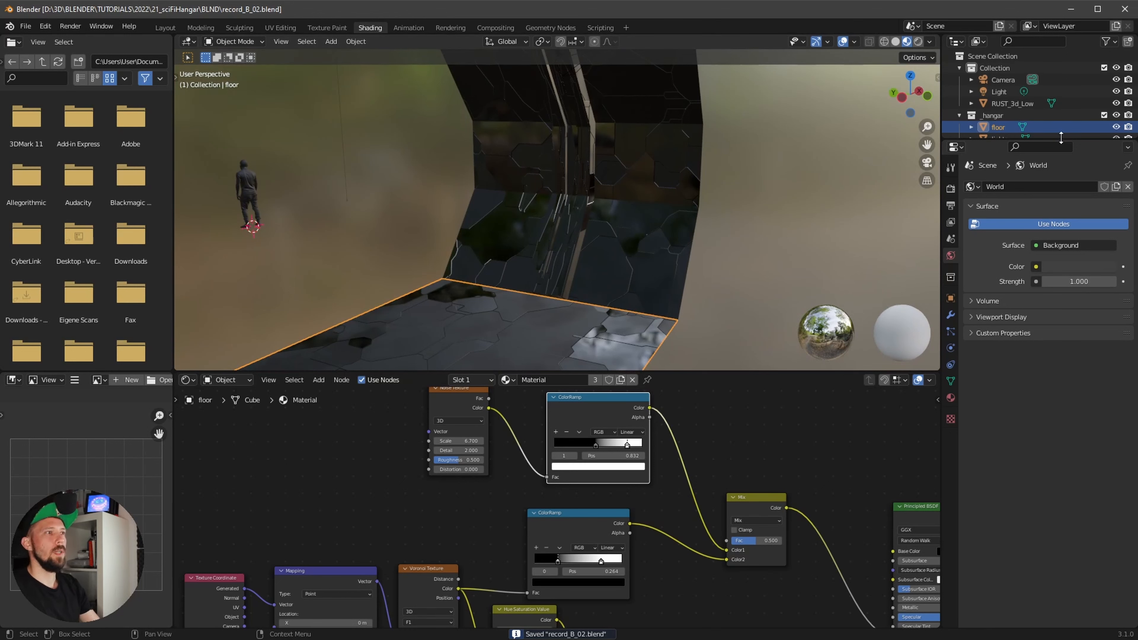
Step: Enlarge the object list, hide the lights object, and select wallCeiling
{"action": "left_click_drag", "start_coordinate": [1060, 139], "coordinate": [1061, 240]}
{"action": "left_click", "coordinate": [1012, 150]}
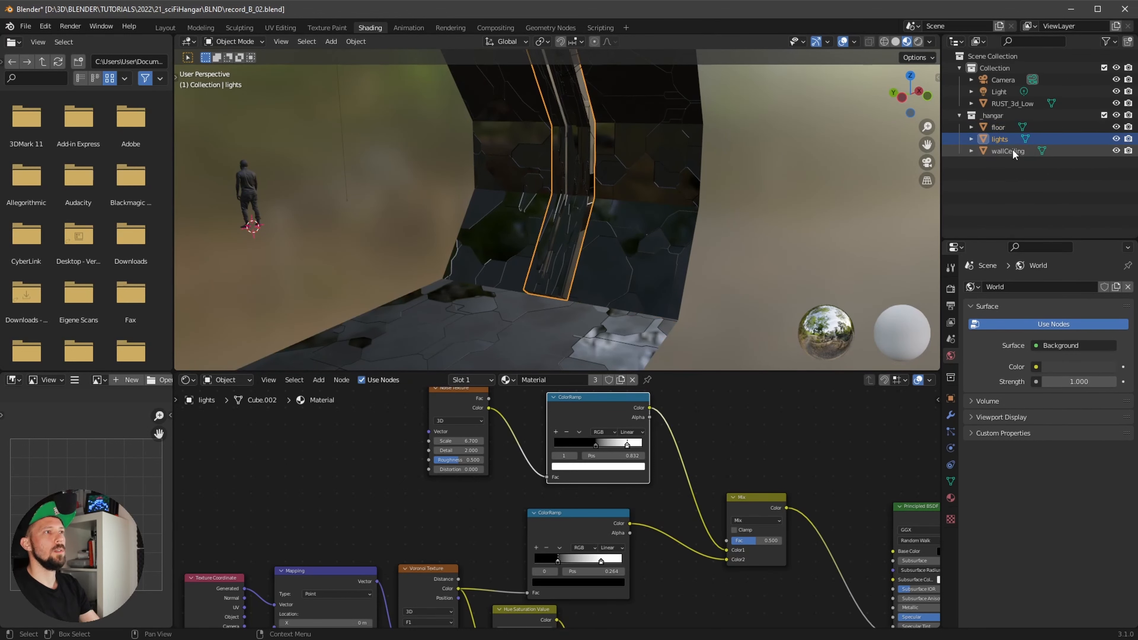
{"action": "left_click", "coordinate": [1115, 139]}
{"action": "middle_click_drag", "start_coordinate": [699, 238], "coordinate": [694, 290]}
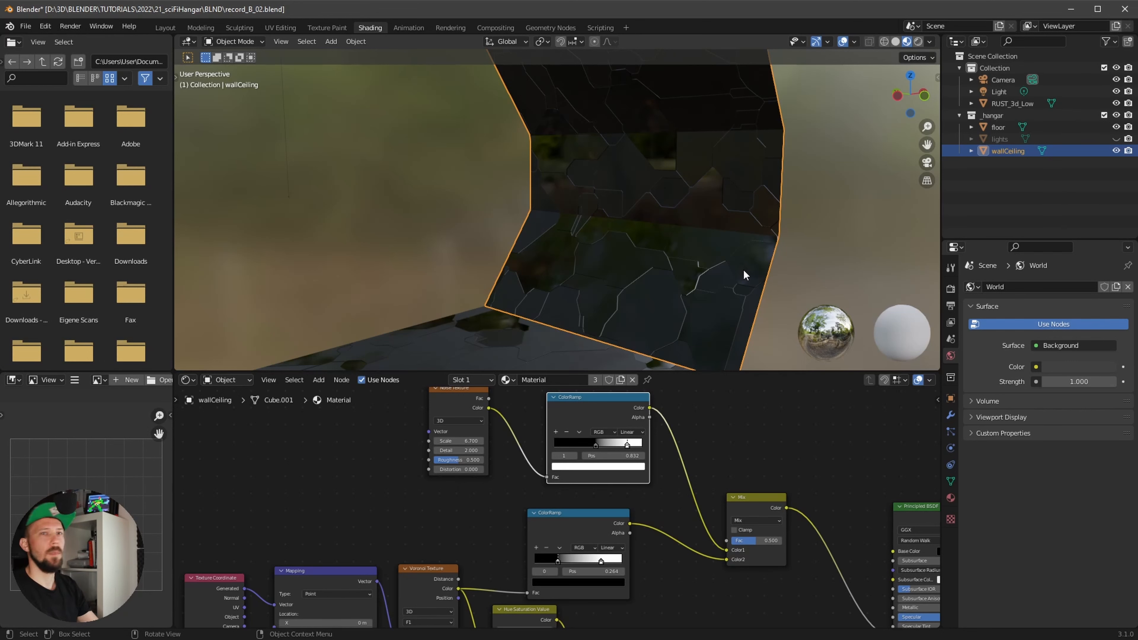
{"action": "middle_click_drag", "start_coordinate": [748, 280], "coordinate": [716, 272]}
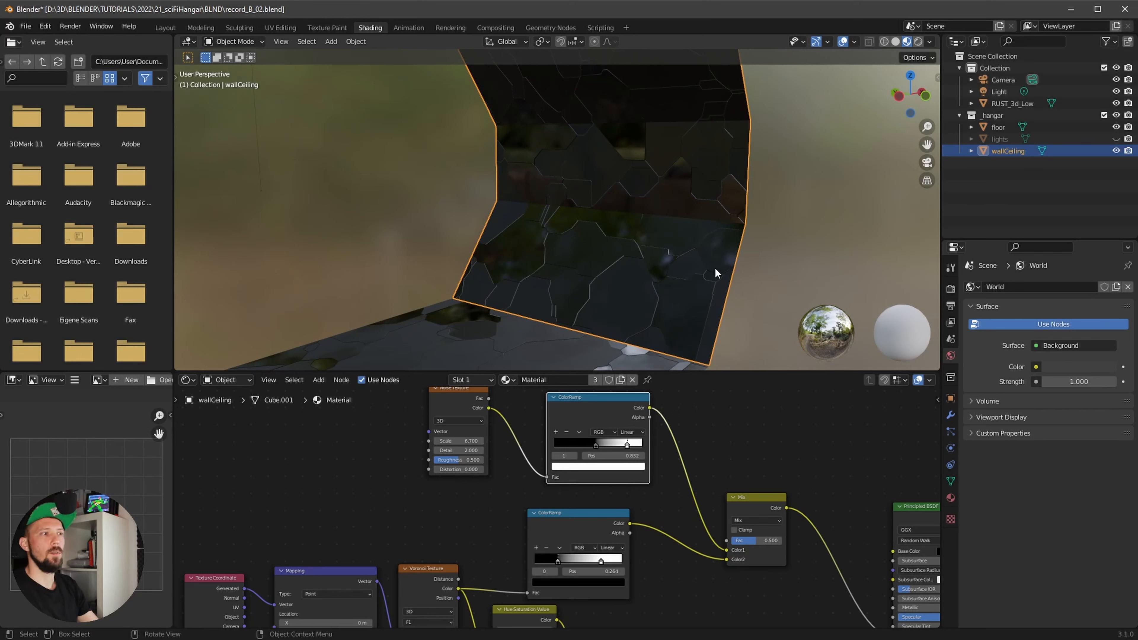
Step: Duplicate wallCeiling in place, hide the original, and select the copy
{"action": "left_click", "coordinate": [950, 415]}
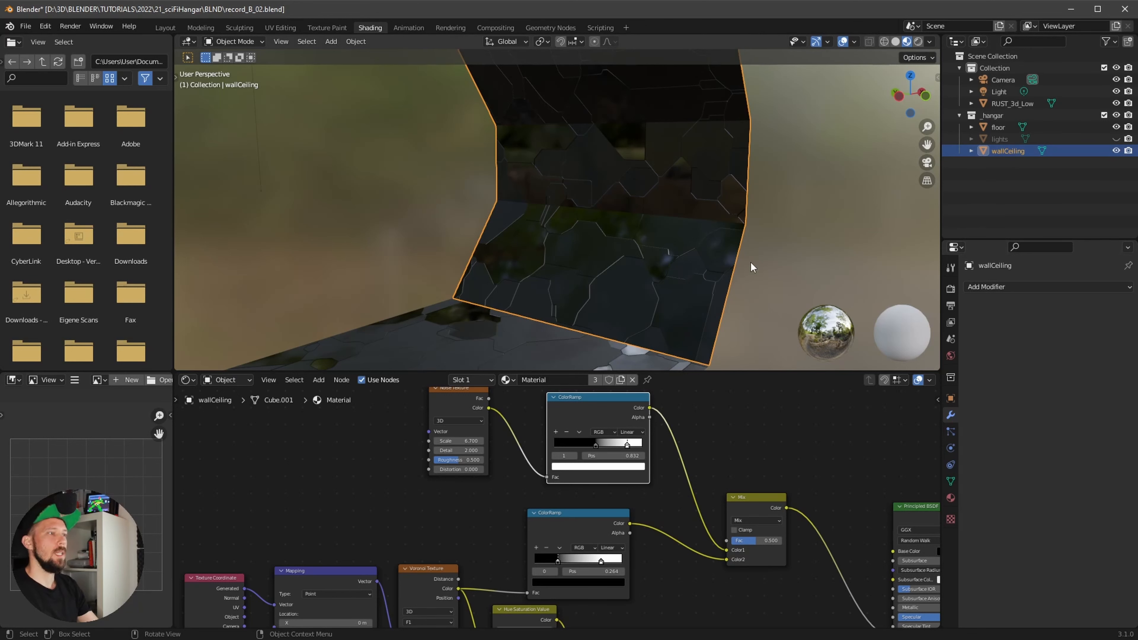
{"action": "key", "text": "shift+d"}
{"action": "key", "text": "Escape"}
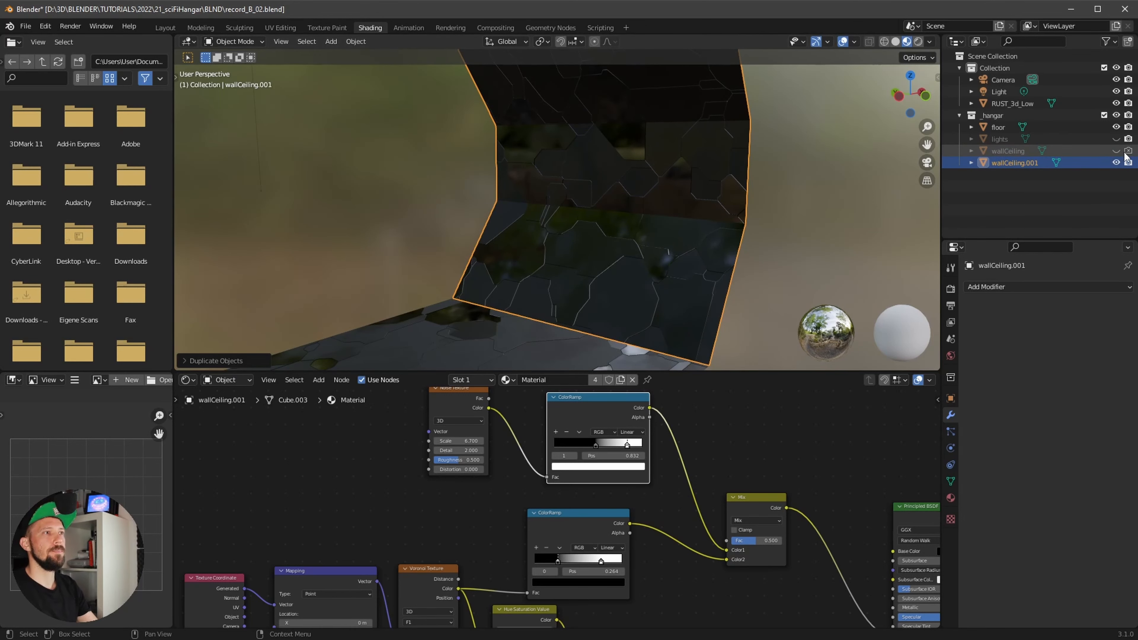
{"action": "left_click", "coordinate": [1009, 163]}
{"action": "middle_click_drag", "start_coordinate": [757, 266], "coordinate": [742, 268]}
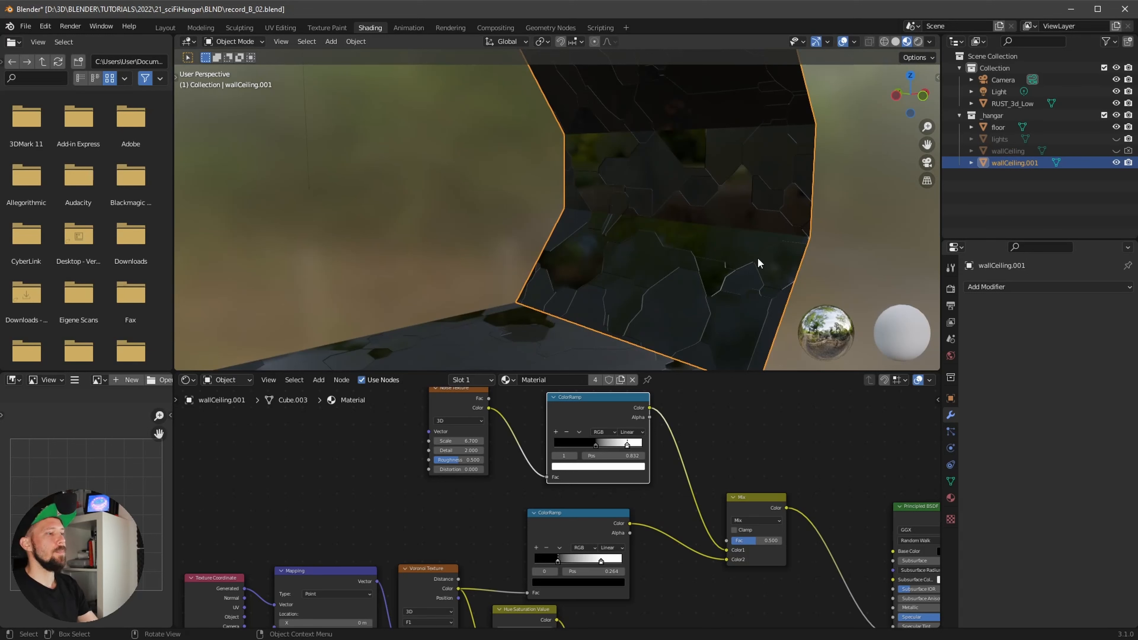
Step: Subdivide all faces of wallCeiling.001 three times in Edit Mode and return to Object Mode
{"action": "key", "text": "Tab"}
{"action": "key", "text": "a"}
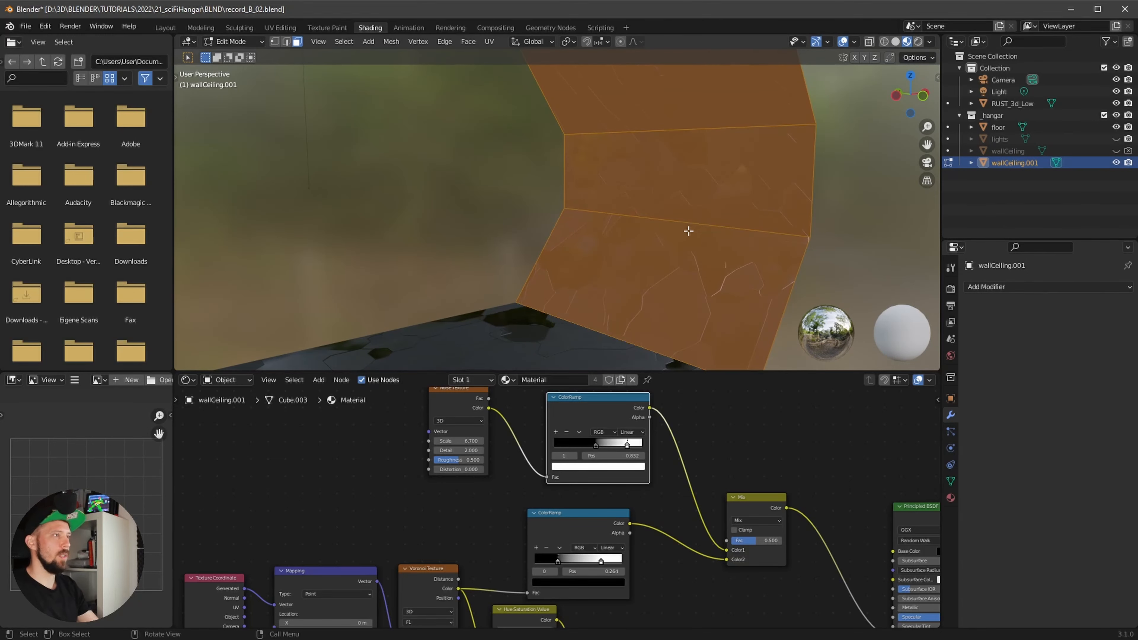
{"action": "right_click", "coordinate": [688, 230]}
{"action": "left_click", "coordinate": [712, 193]}
{"action": "right_click", "coordinate": [714, 177]}
{"action": "left_click", "coordinate": [715, 177]}
{"action": "right_click", "coordinate": [728, 166]}
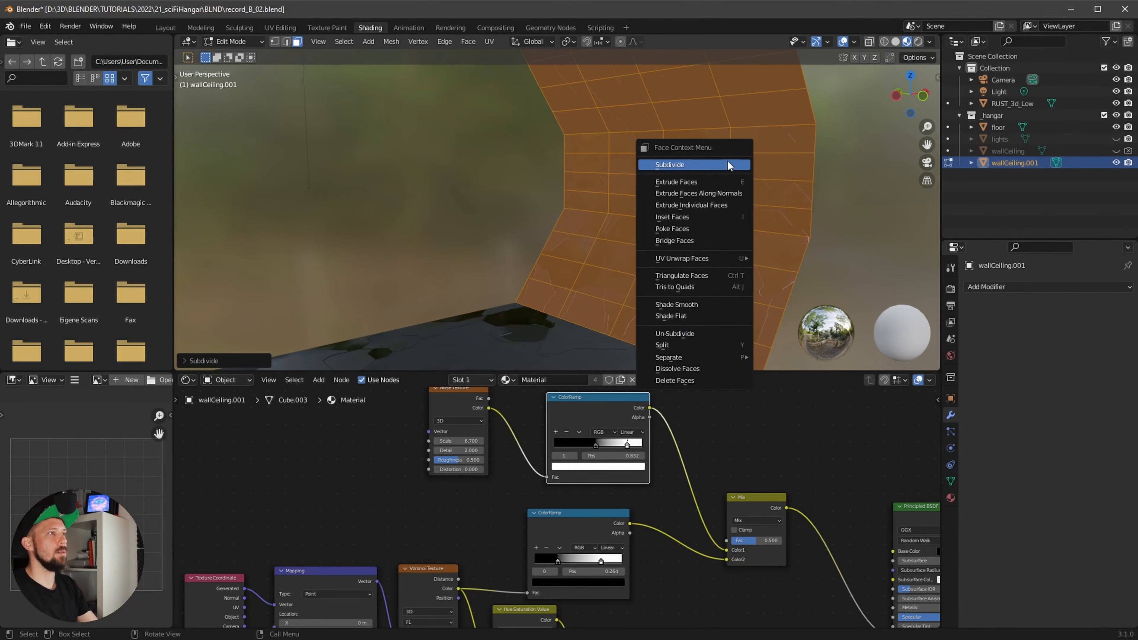
{"action": "left_click", "coordinate": [728, 165]}
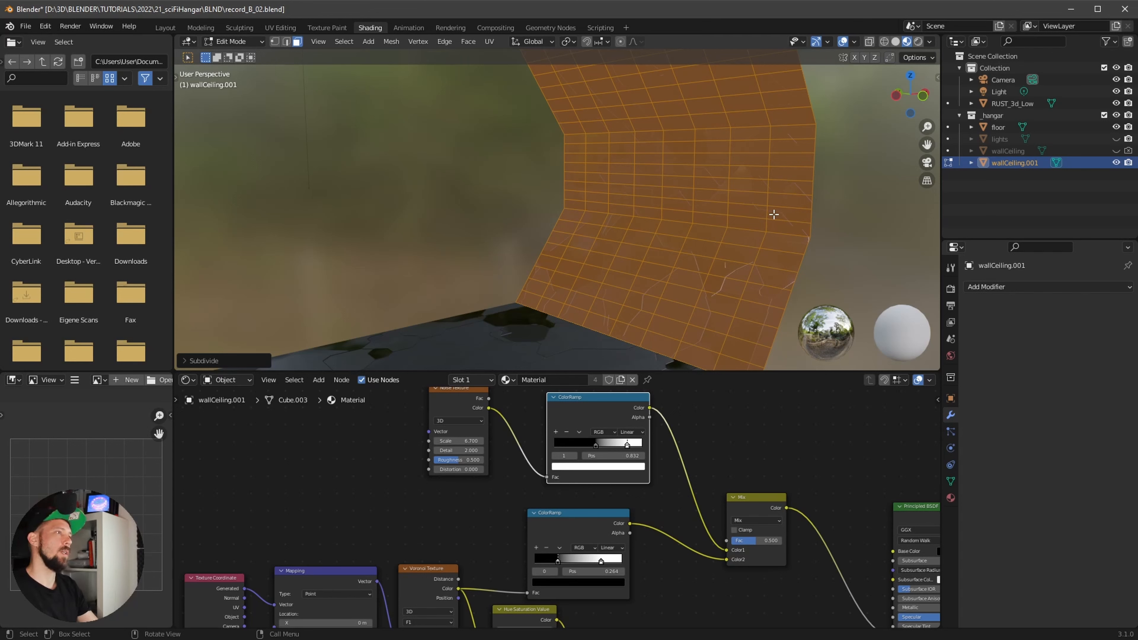
{"action": "key", "text": "Tab"}
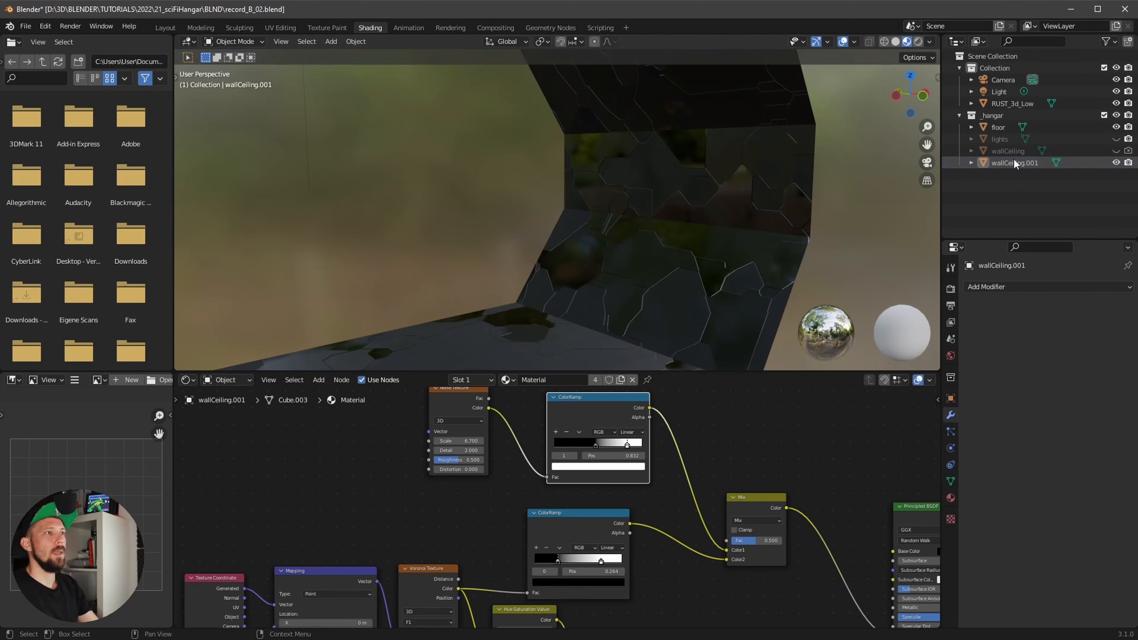
Step: Add a Subdivision Surface modifier to wallCeiling.001, set to Simple with viewport level 3 and render level 5
{"action": "left_click", "coordinate": [1008, 286]}
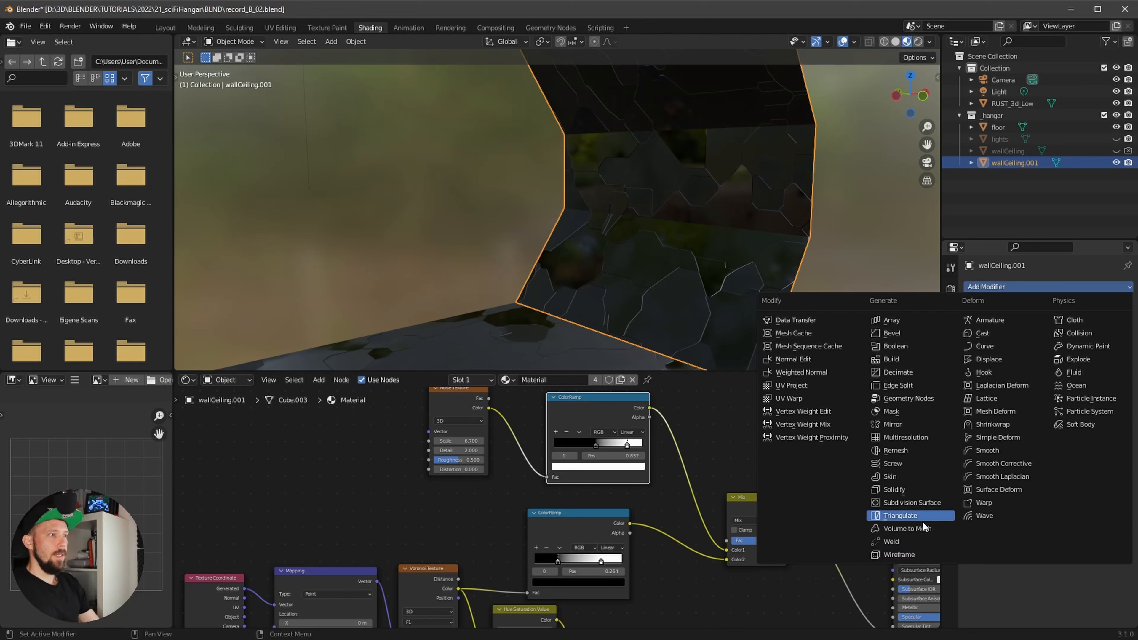
{"action": "left_click", "coordinate": [918, 502]}
{"action": "left_click", "coordinate": [1086, 324]}
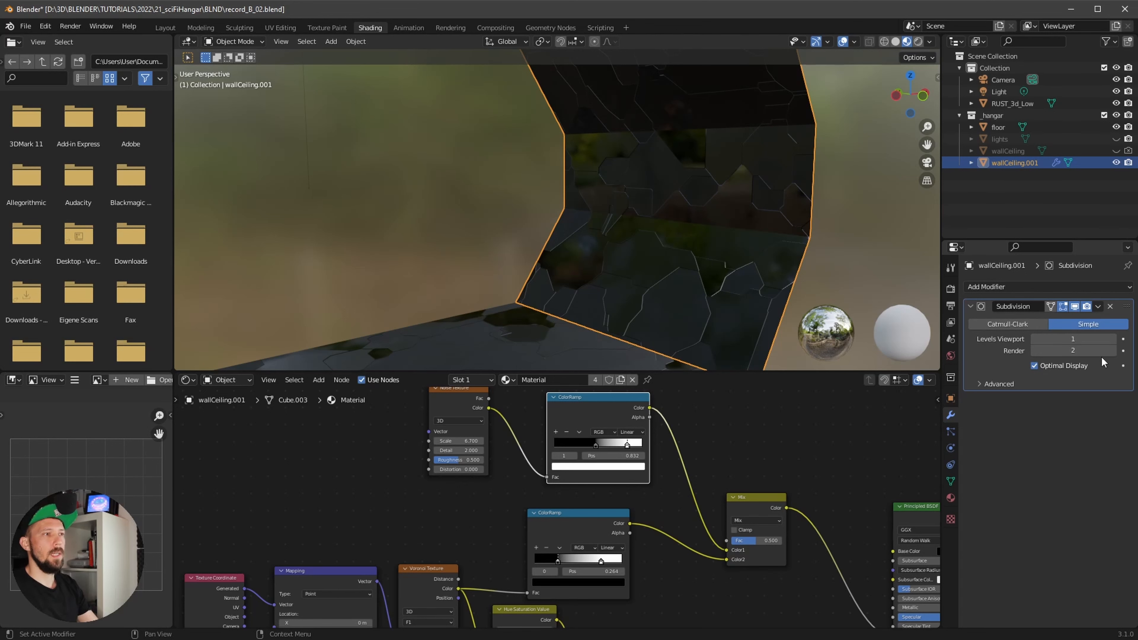
{"action": "left_click", "coordinate": [1111, 340]}
{"action": "left_click", "coordinate": [1112, 339]}
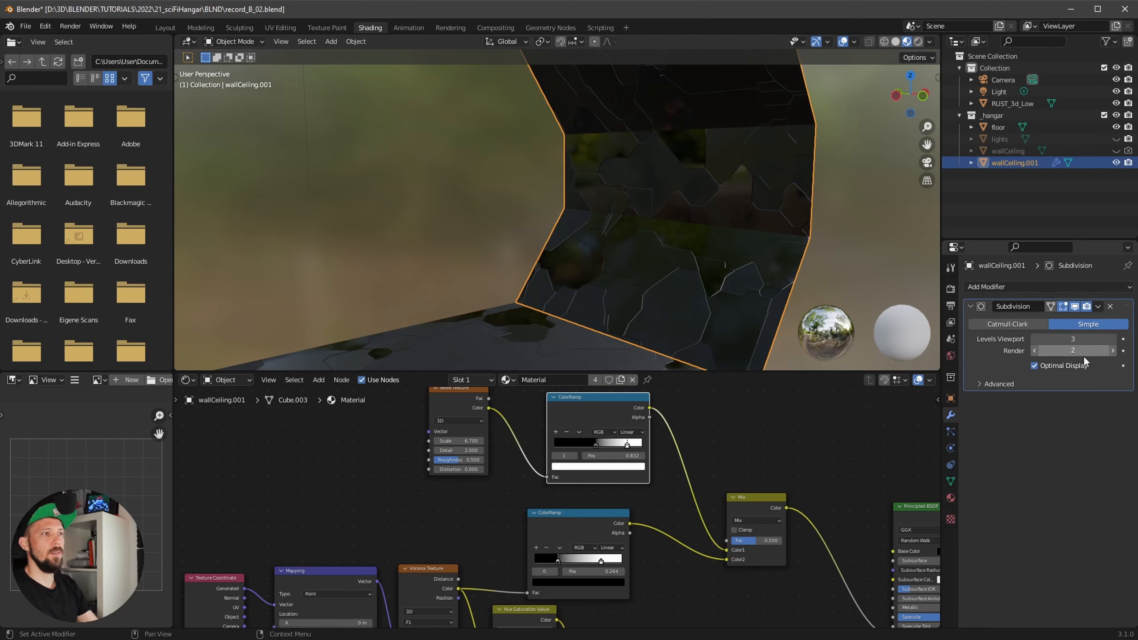
{"action": "left_click", "coordinate": [1110, 351]}
{"action": "left_click", "coordinate": [1111, 352]}
{"action": "left_click", "coordinate": [1110, 351]}
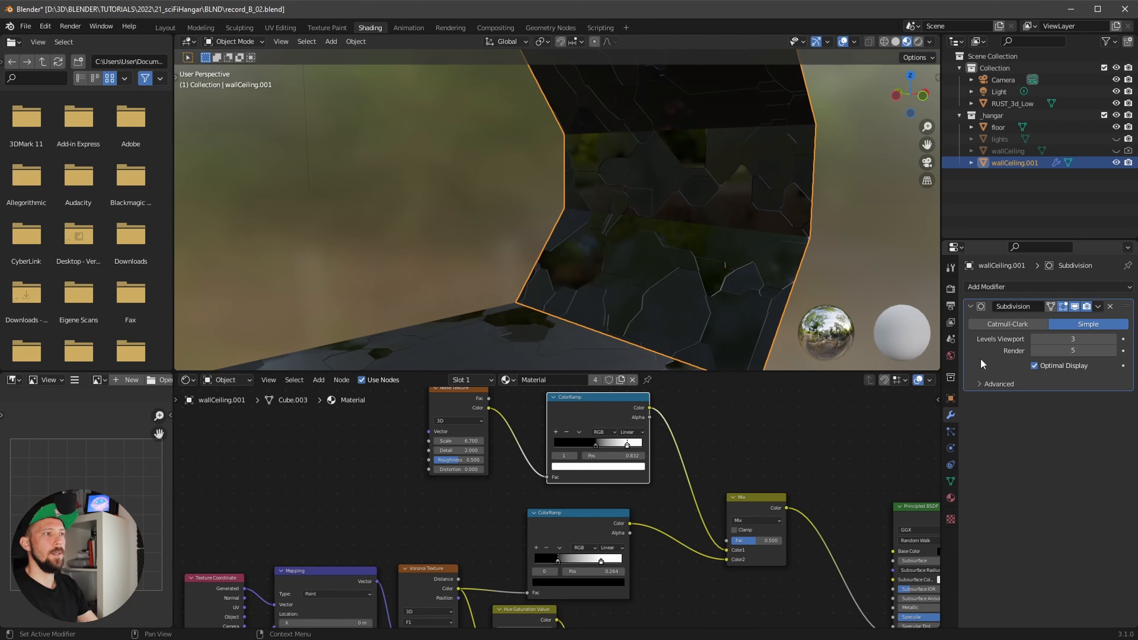
Step: Add a Displace modifier to wallCeiling.001 with a new texture named t_voroni
{"action": "middle_click_drag", "start_coordinate": [645, 238], "coordinate": [703, 209]}
{"action": "scroll", "coordinate": [744, 220], "scroll_direction": "down", "scroll_amount": 2}
{"action": "left_click", "coordinate": [1047, 288]}
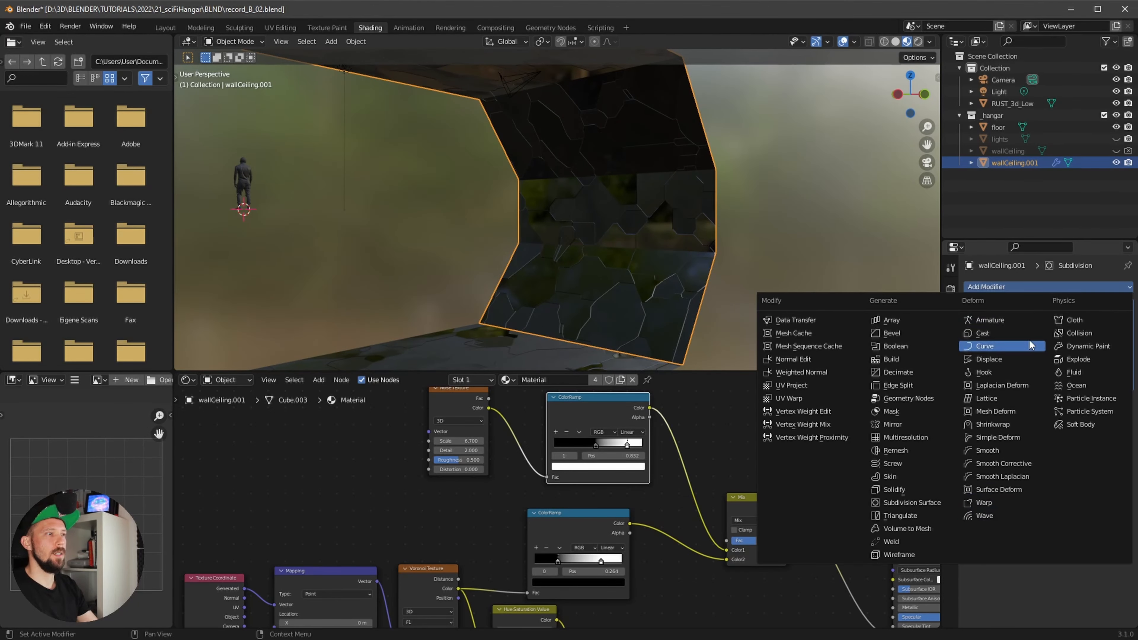
{"action": "left_click", "coordinate": [1013, 358]}
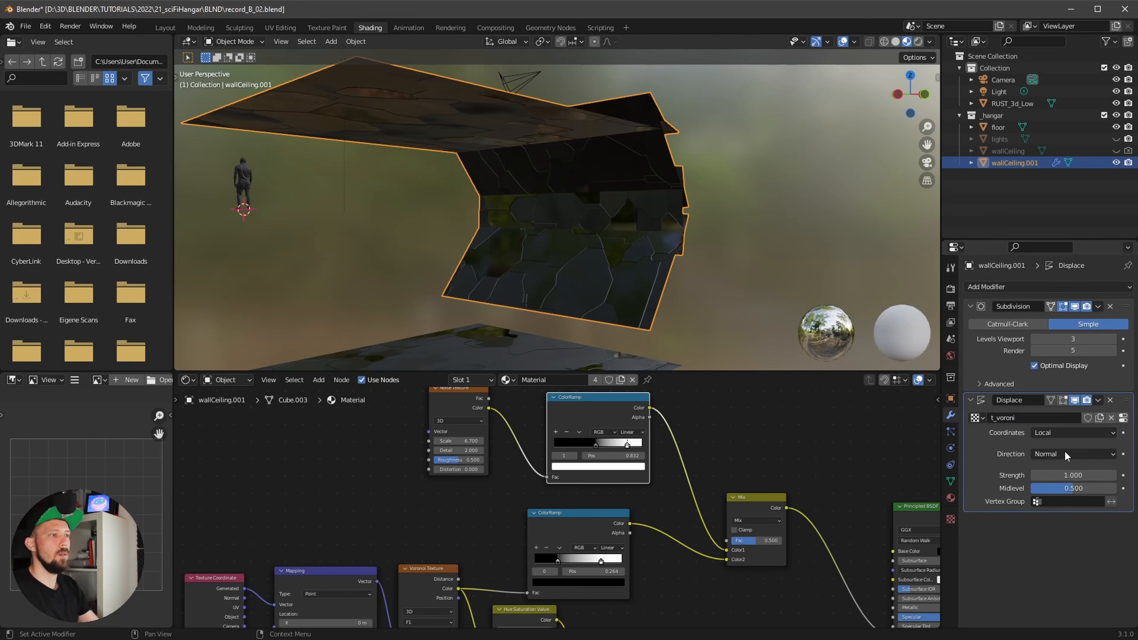
Step: Set the t_voroni texture's type to Voronoi and its coloring to Position
{"action": "left_click", "coordinate": [951, 519]}
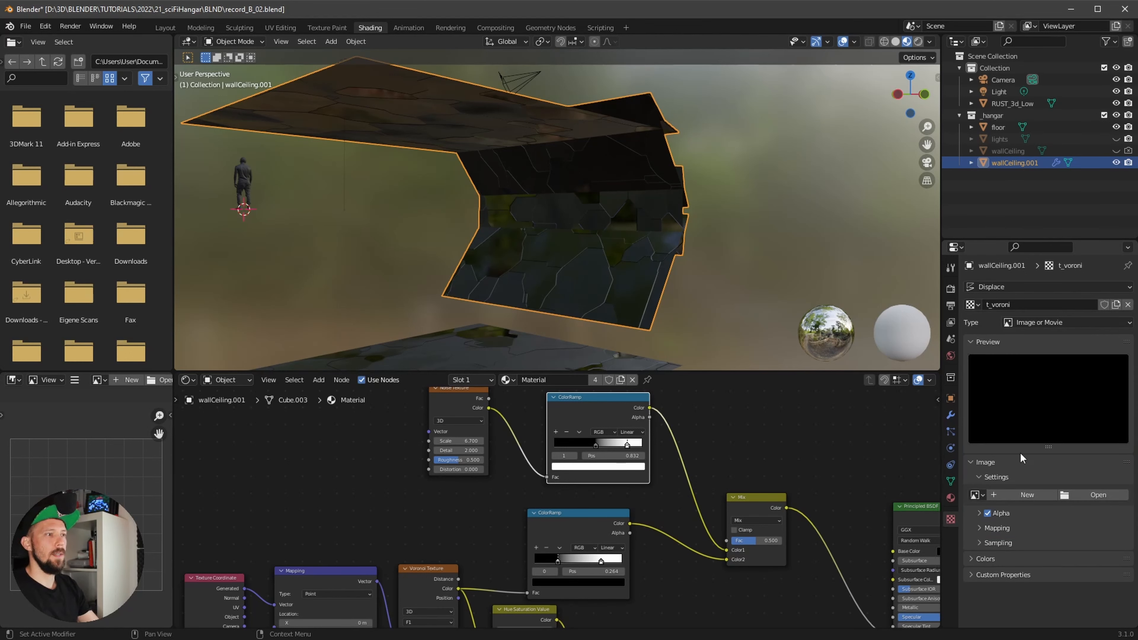
{"action": "left_click", "coordinate": [1081, 323]}
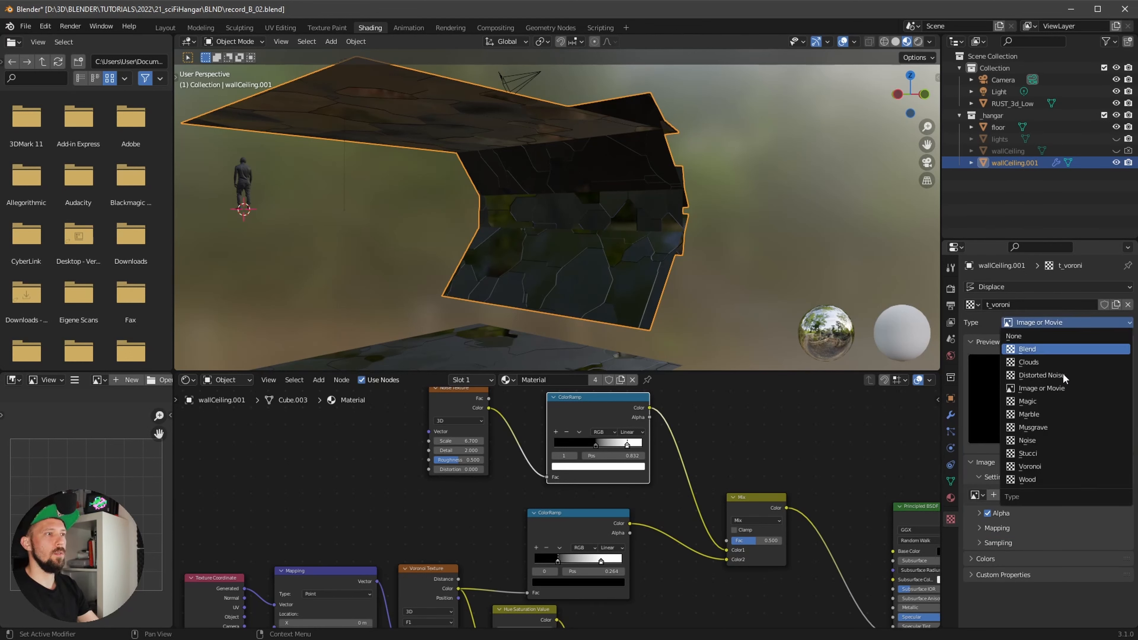
{"action": "left_click", "coordinate": [1054, 466]}
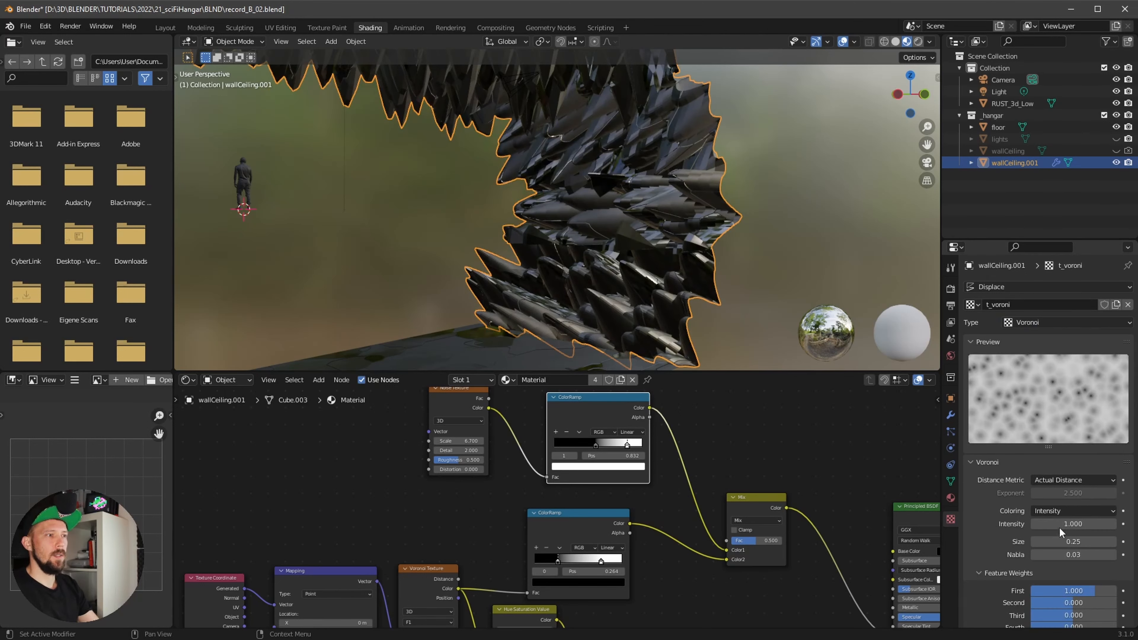
{"action": "left_click", "coordinate": [1084, 510]}
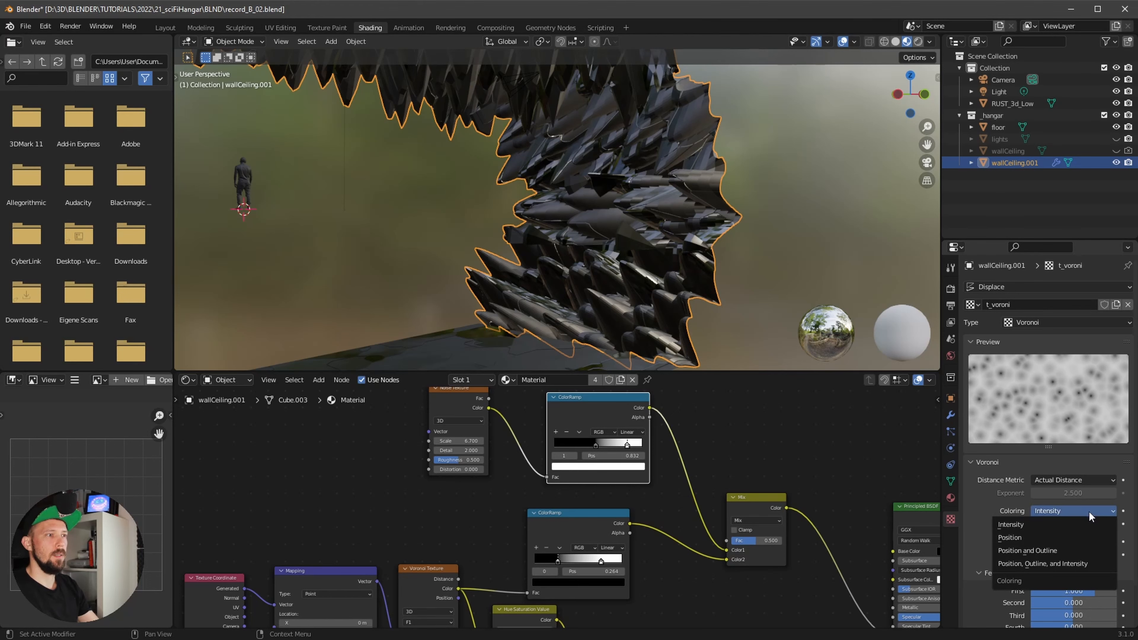
{"action": "left_click", "coordinate": [1064, 538]}
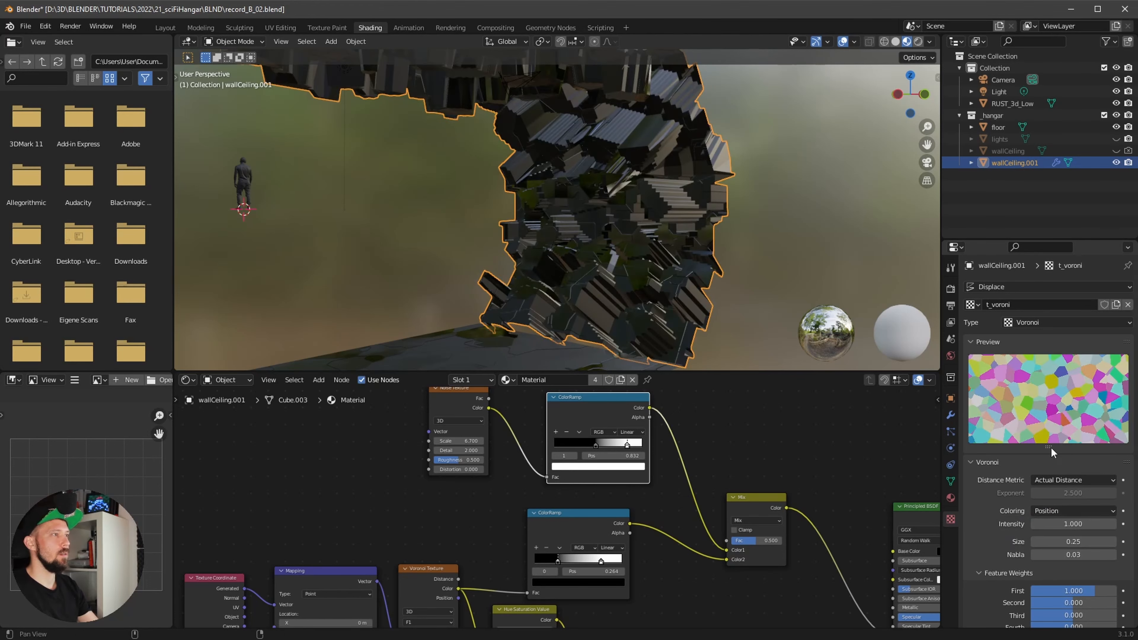
{"action": "middle_click_drag", "start_coordinate": [703, 228], "coordinate": [672, 223]}
{"action": "scroll", "coordinate": [672, 223], "scroll_direction": "up", "scroll_amount": 1}
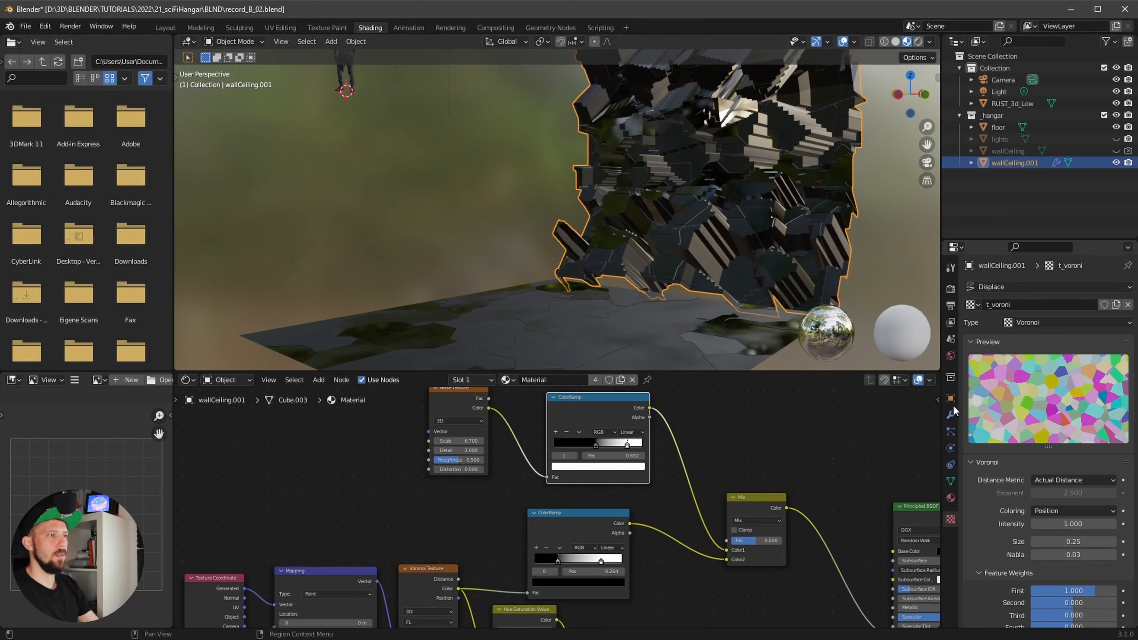
Step: Set the Displace modifier's strength to 0.1 on wallCeiling.001
{"action": "left_click", "coordinate": [951, 413]}
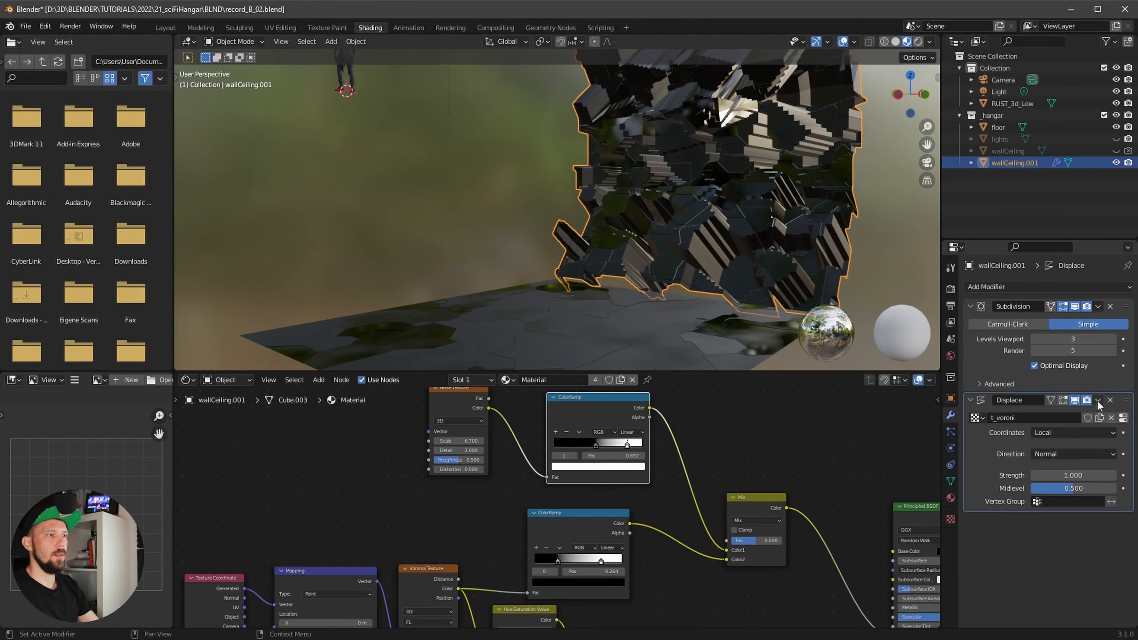
{"action": "left_click", "coordinate": [1074, 475]}
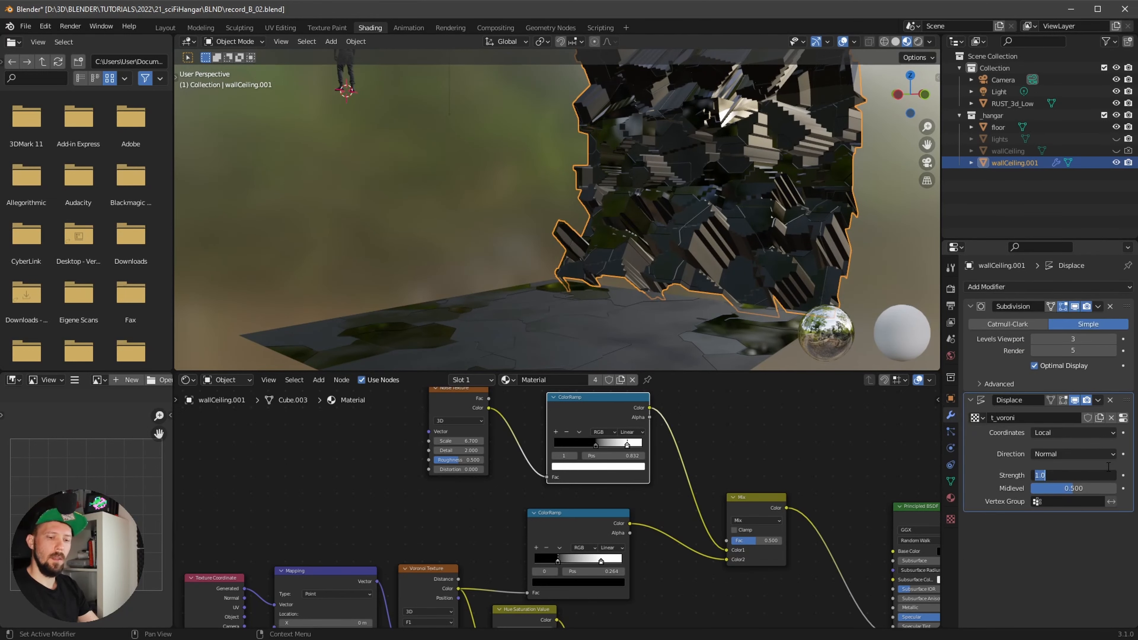
{"action": "type", "text": ".1"}
{"action": "key", "text": "Return"}
{"action": "middle_click_drag", "start_coordinate": [761, 224], "coordinate": [772, 182]}
Step: Try a higher viewport level on wallCeiling.001's Subdivision modifier and return it to 3
{"action": "left_click", "coordinate": [1113, 339]}
{"action": "left_click", "coordinate": [1113, 339]}
{"action": "left_click", "coordinate": [1033, 339]}
{"action": "left_click", "coordinate": [1033, 339]}
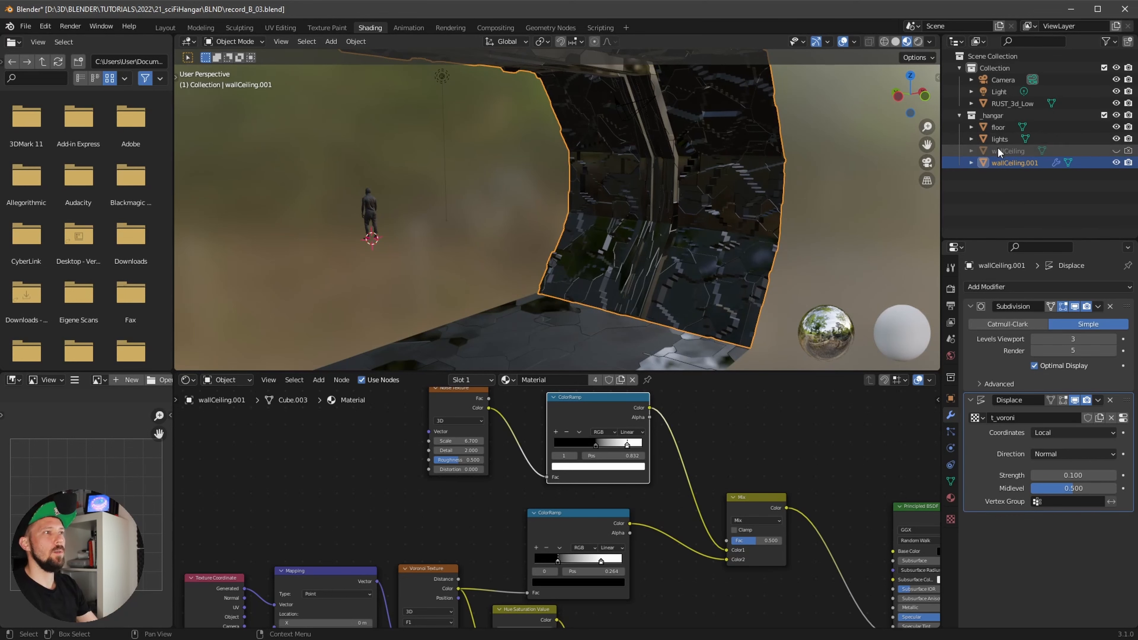
Step: Select the lights object, hide wallCeiling.001, and inspect the lights' scale and dimensions
{"action": "left_click", "coordinate": [1003, 139]}
{"action": "mouse_move", "coordinate": [749, 245]}
{"action": "middle_mouse_down"}
{"action": "mouse_move", "coordinate": [698, 238]}
{"action": "mouse_move", "coordinate": [759, 242]}
{"action": "middle_mouse_up"}
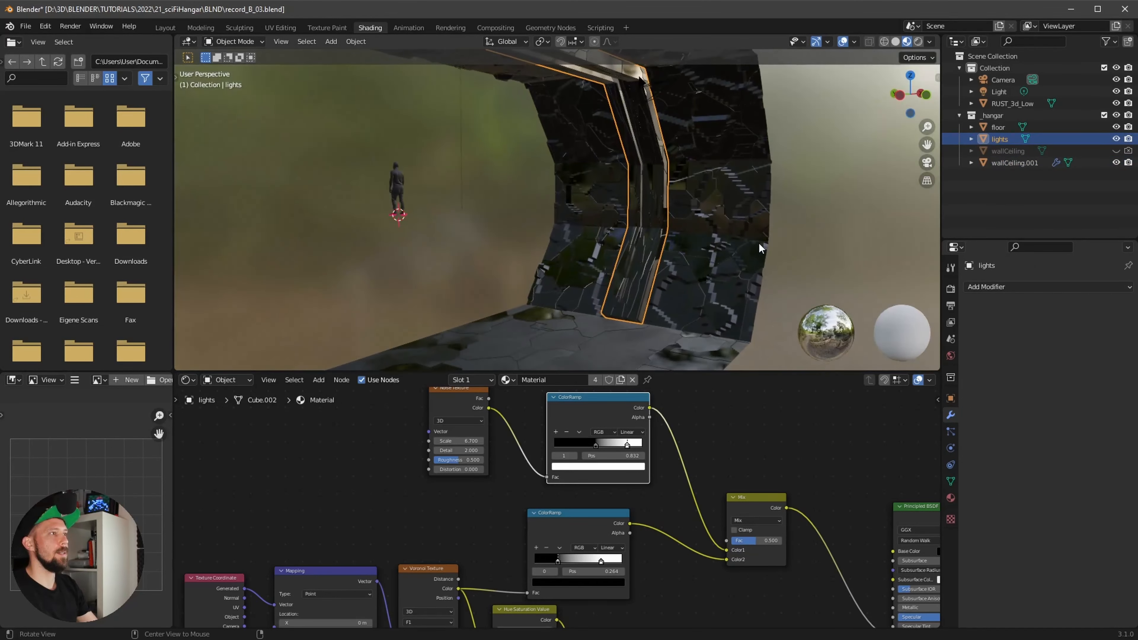
{"action": "left_click", "coordinate": [1115, 162]}
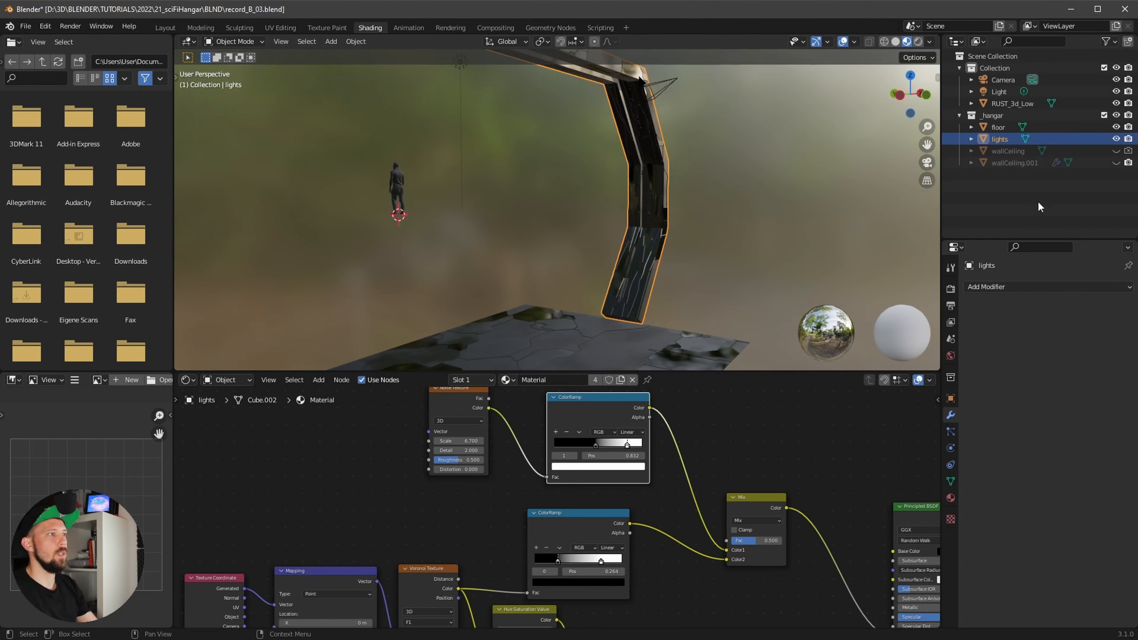
{"action": "middle_click_drag", "start_coordinate": [933, 208], "coordinate": [779, 231]}
{"action": "middle_click_drag", "start_coordinate": [739, 215], "coordinate": [689, 249]}
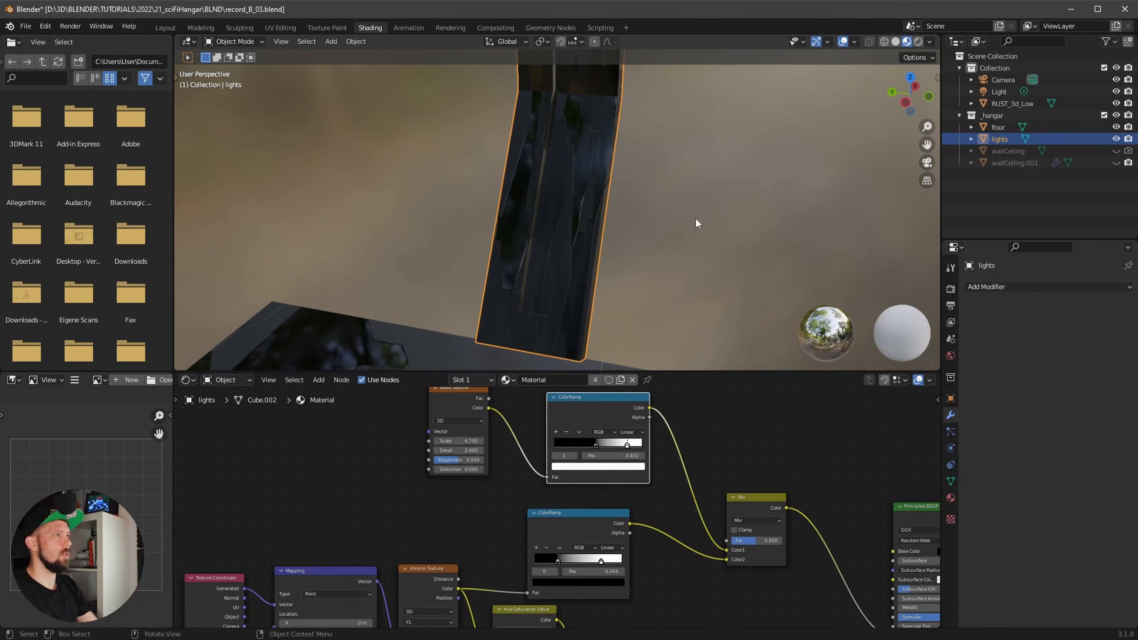
{"action": "key", "text": "n"}
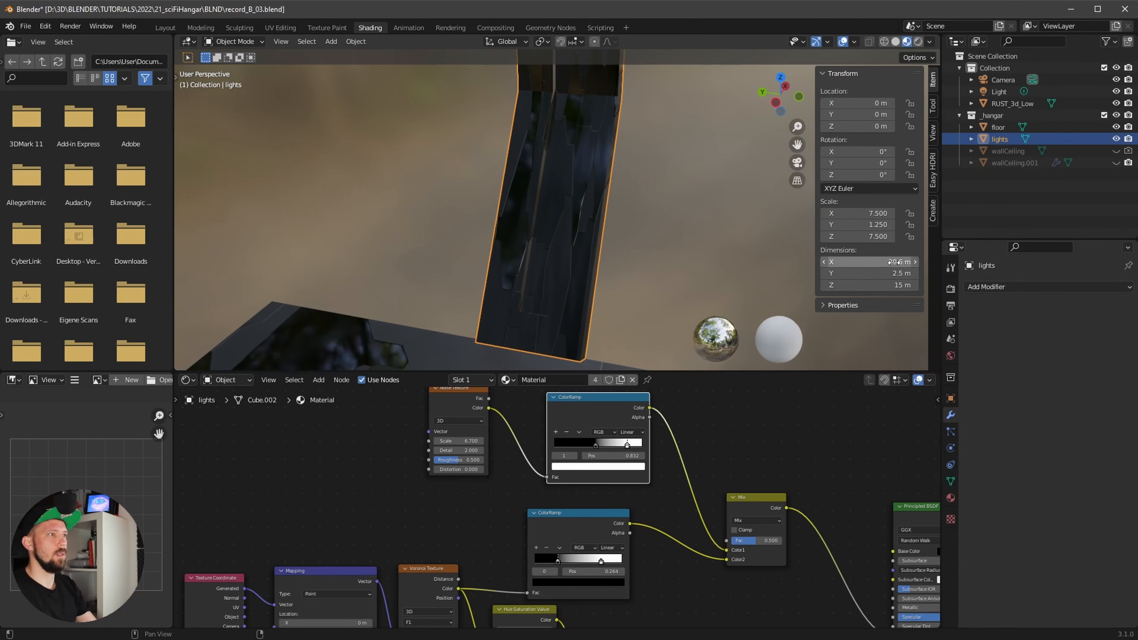
{"action": "key", "text": "n"}
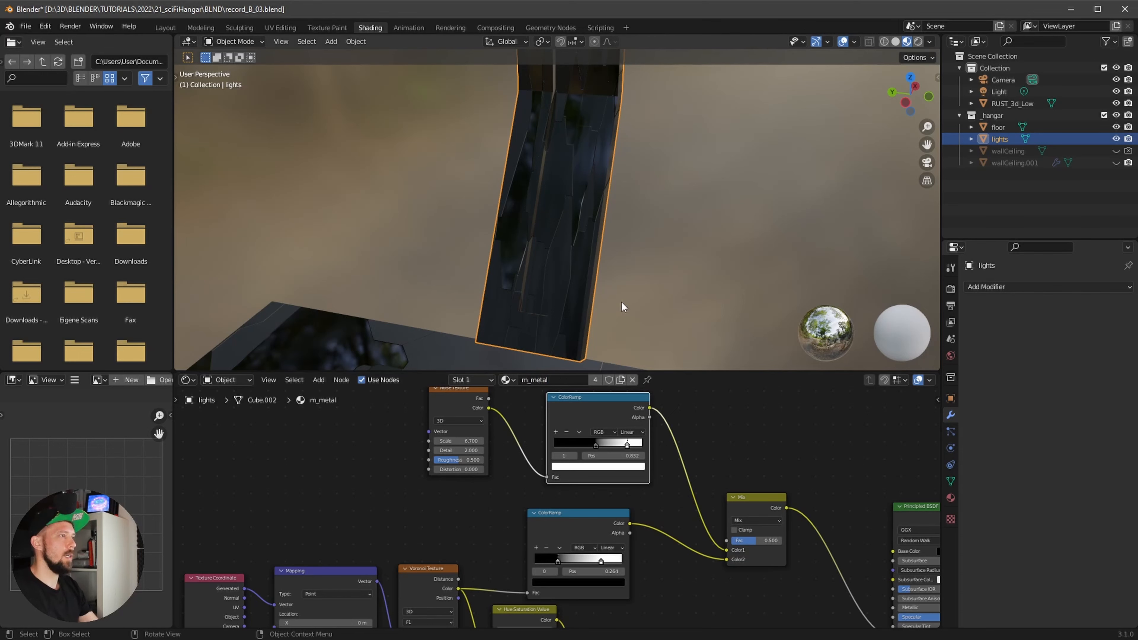
Step: Make the lights object's m_metal material a single-user copy and rename it m_metal_lights
{"action": "middle_click_drag", "start_coordinate": [641, 299], "coordinate": [672, 233]}
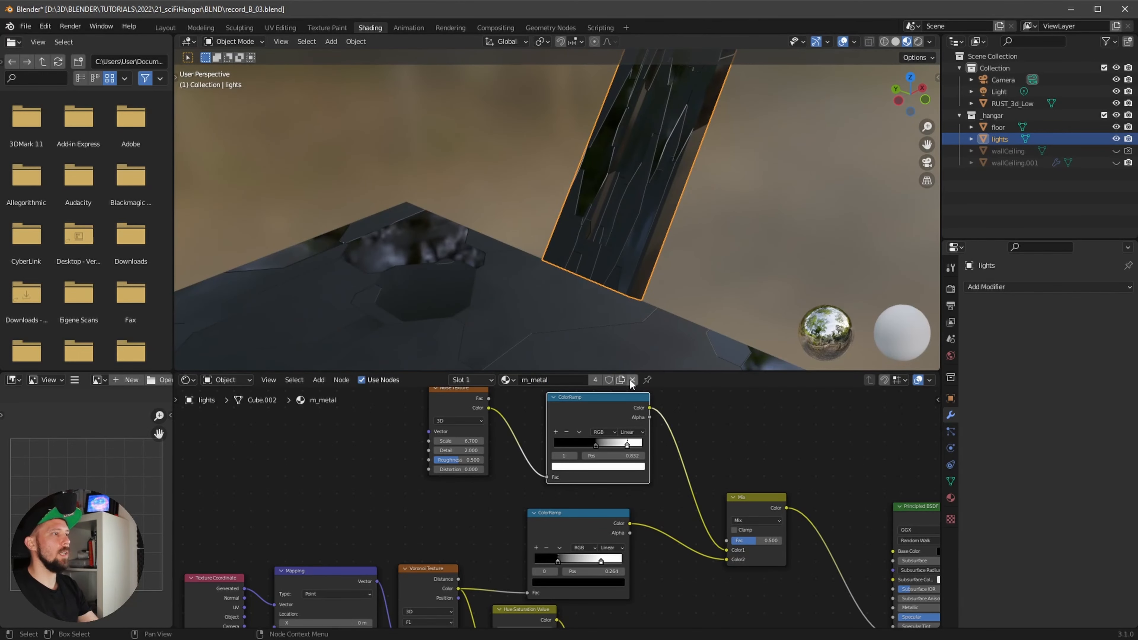
{"action": "left_click", "coordinate": [594, 379]}
{"action": "left_click", "coordinate": [592, 376]}
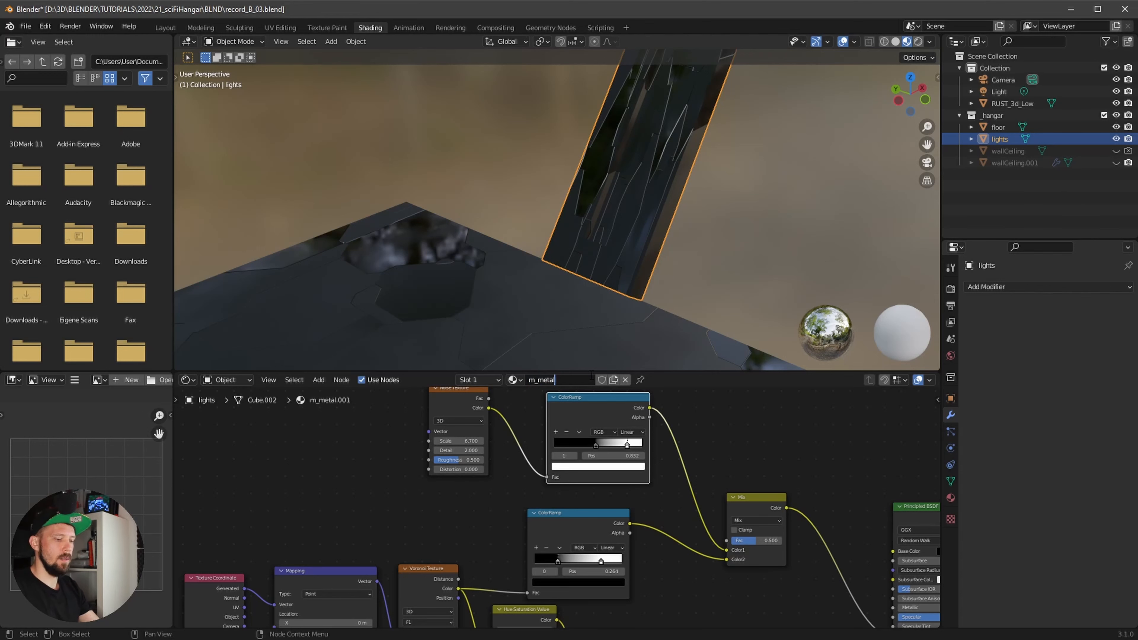
{"action": "type", "text": "_lights"}
{"action": "key", "text": "Return"}
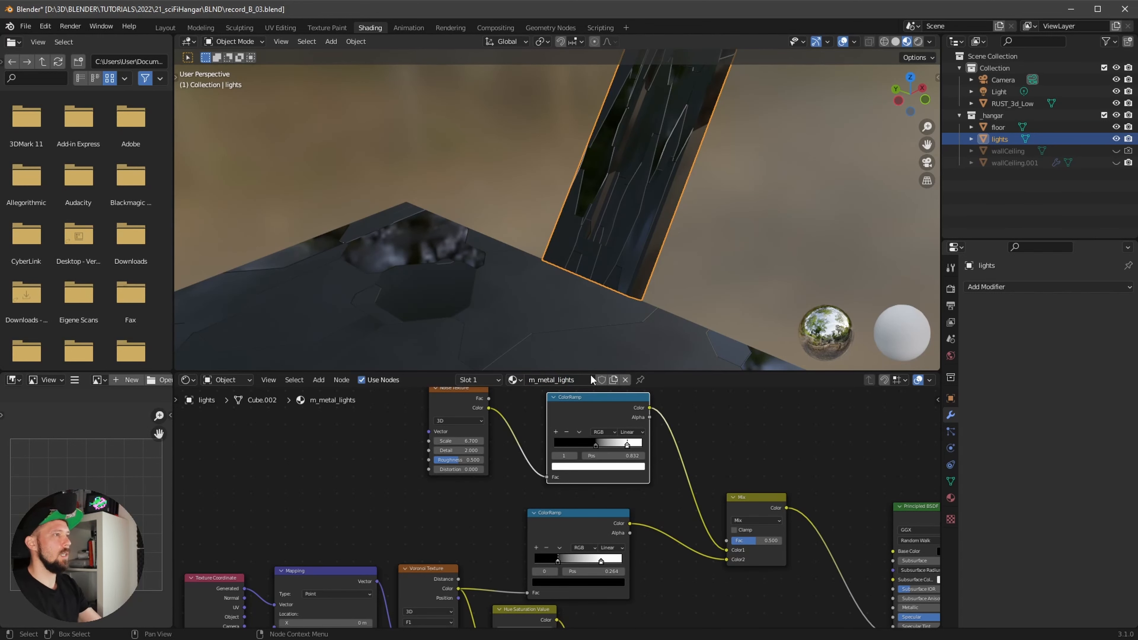
Step: Set the Mapping node's Y scale to 0.2 in the m_metal_lights material
{"action": "middle_click_drag", "start_coordinate": [654, 215], "coordinate": [644, 240]}
{"action": "scroll", "coordinate": [364, 538], "scroll_direction": "down", "scroll_amount": 3}
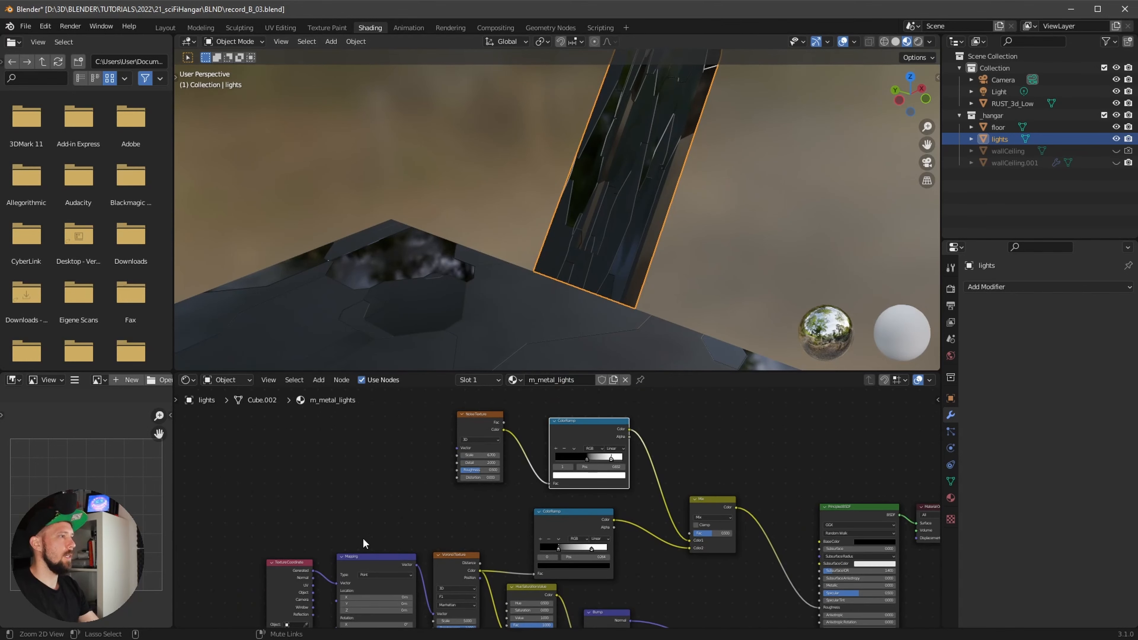
{"action": "middle_click_drag", "start_coordinate": [348, 548], "coordinate": [456, 423]}
{"action": "scroll", "coordinate": [448, 466], "scroll_direction": "up", "scroll_amount": 5}
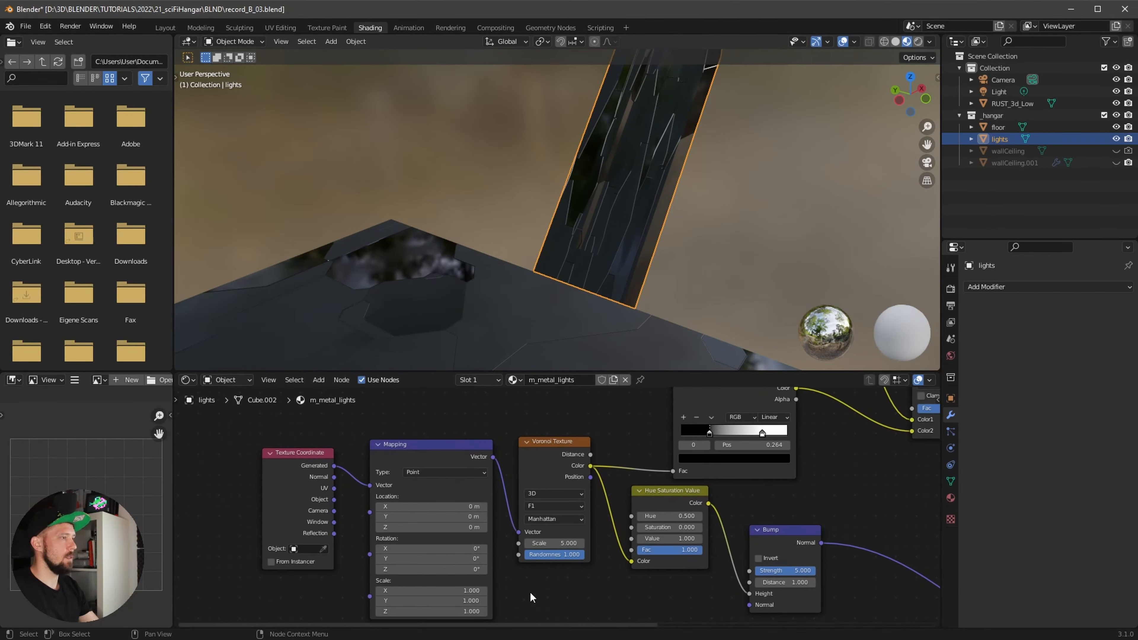
{"action": "mouse_move", "coordinate": [467, 591]}
{"action": "left_mouse_down"}
{"action": "mouse_move", "coordinate": [456, 594]}
{"action": "mouse_move", "coordinate": [468, 604]}
{"action": "mouse_move", "coordinate": [453, 600]}
{"action": "left_mouse_up"}
{"action": "key", "text": "ctrl+z"}
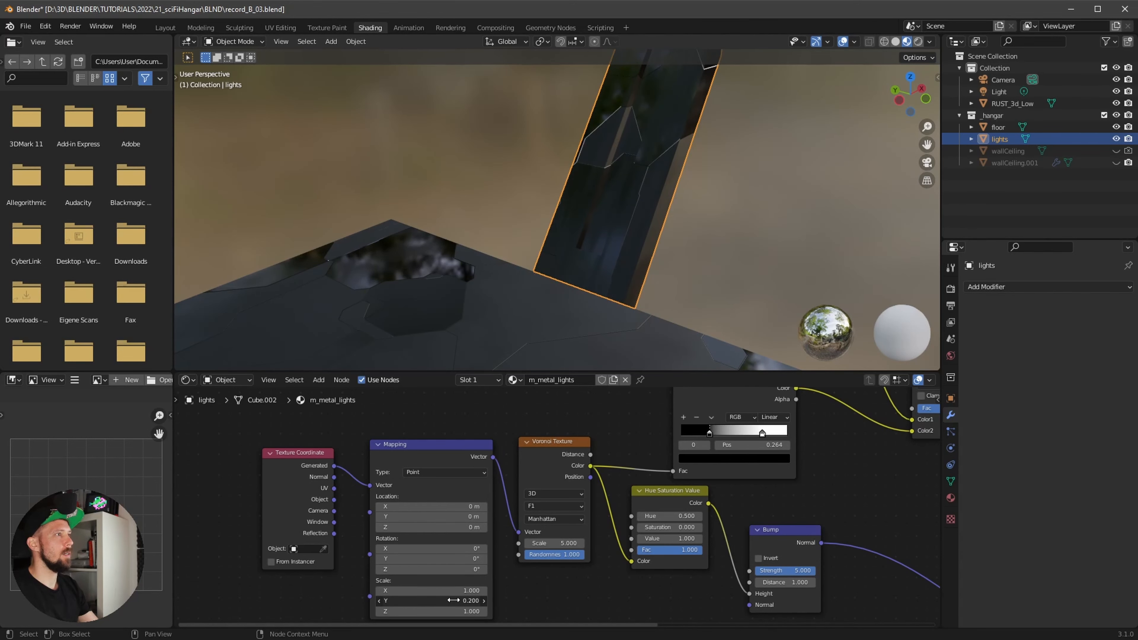
{"action": "middle_click_drag", "start_coordinate": [658, 233], "coordinate": [686, 280]}
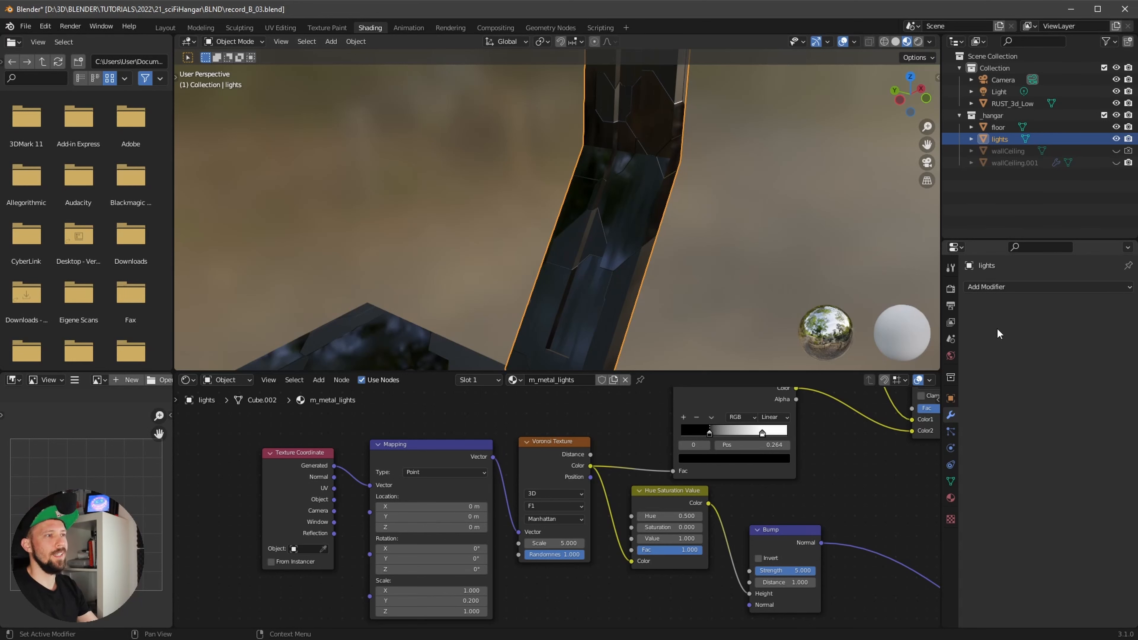
Step: Enter Edit Mode on the lights object with its inner strip faces selected and add a second material slot
{"action": "left_click", "coordinate": [950, 498]}
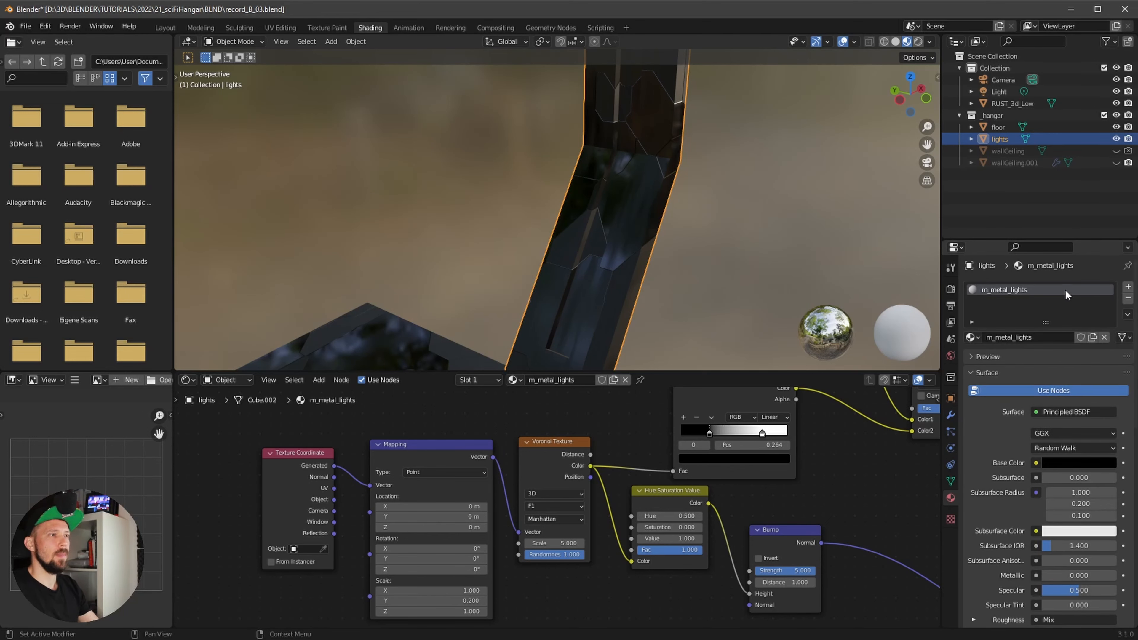
{"action": "key", "text": "Tab"}
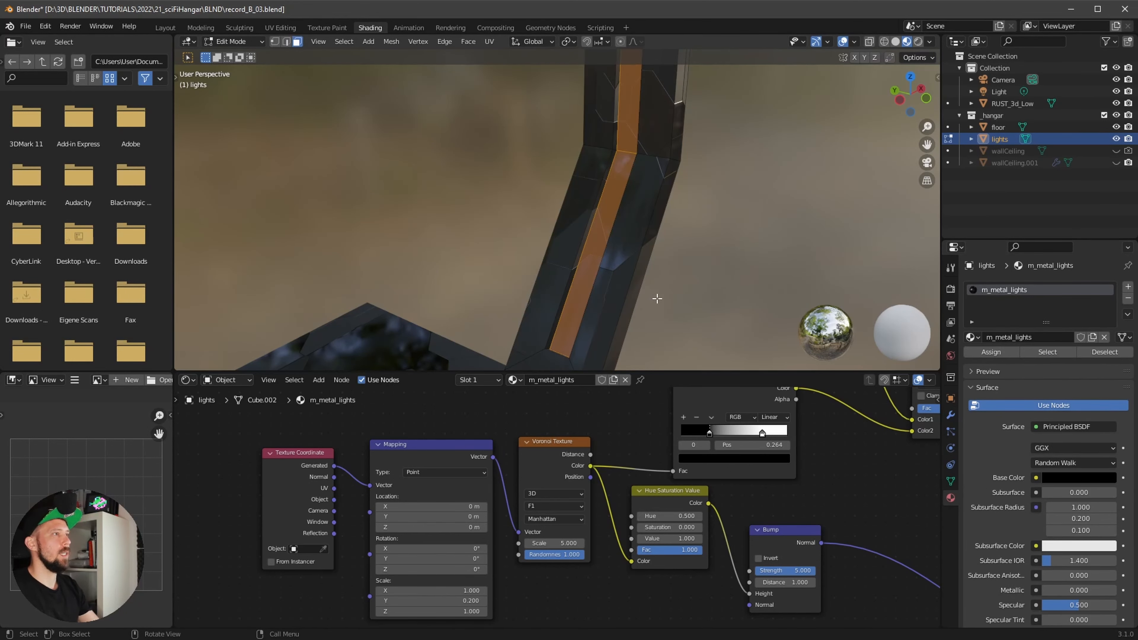
{"action": "middle_click_drag", "start_coordinate": [690, 251], "coordinate": [779, 251]}
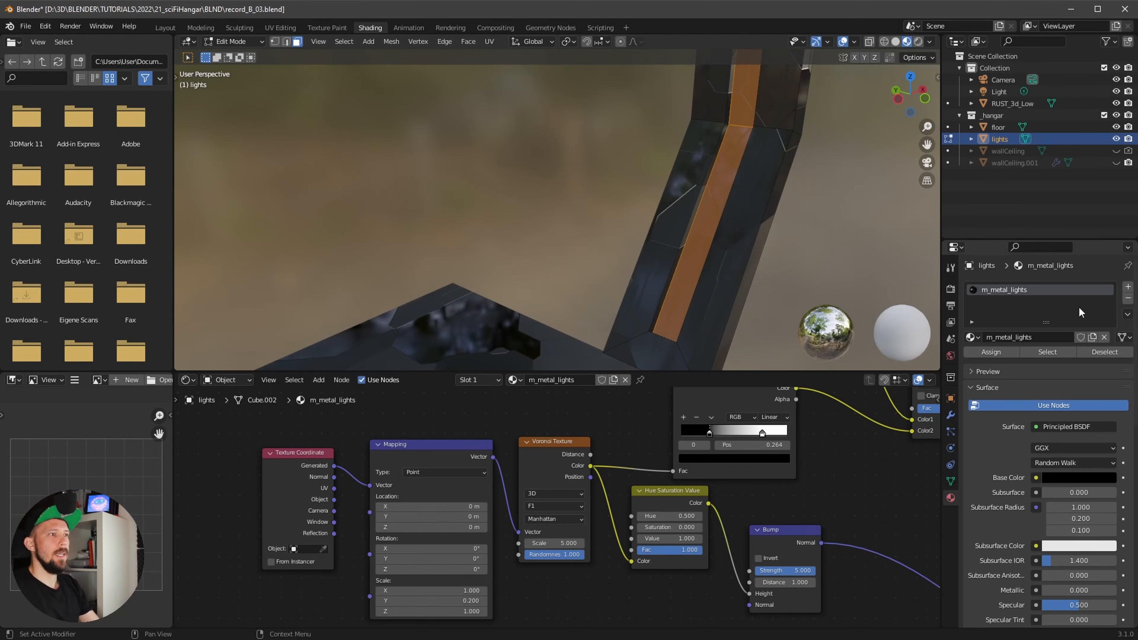
{"action": "left_click", "coordinate": [1127, 288]}
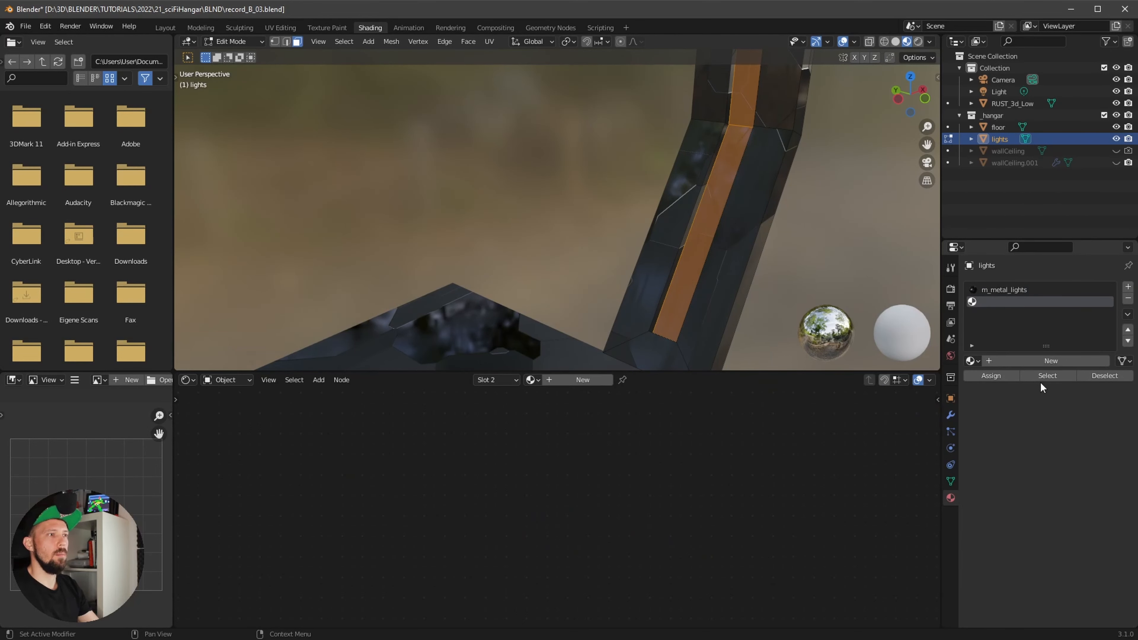
Step: Create a new material named M_light in the lights object's second material slot
{"action": "left_click", "coordinate": [1045, 360]}
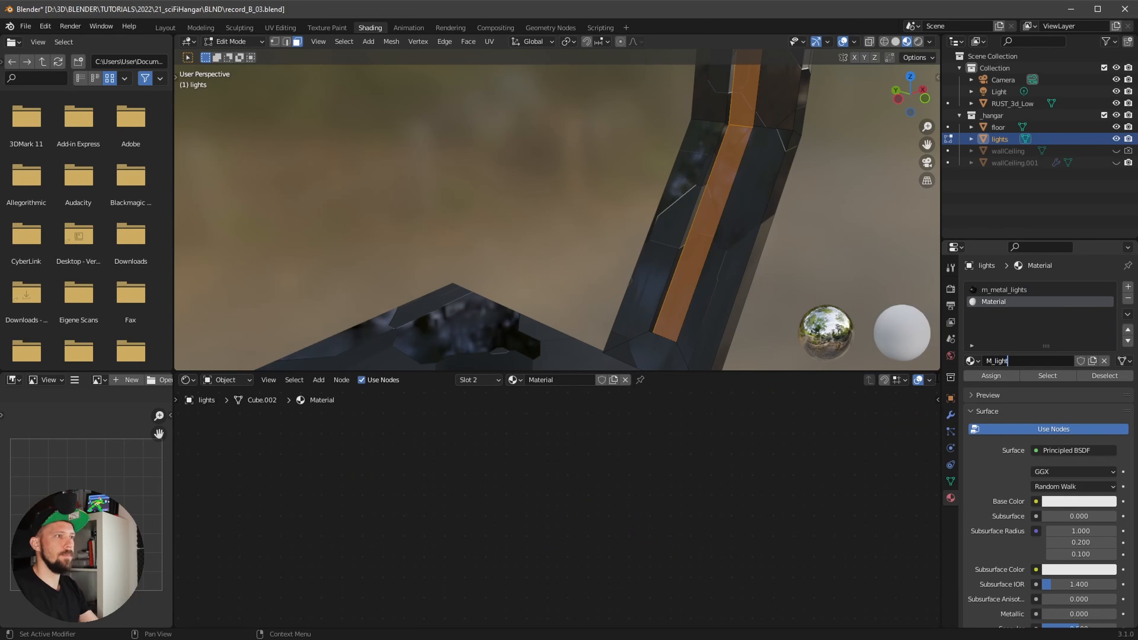
{"action": "key", "text": "Home"}
{"action": "scroll", "coordinate": [693, 521], "scroll_direction": "up", "scroll_amount": 3, "text": "shift"}
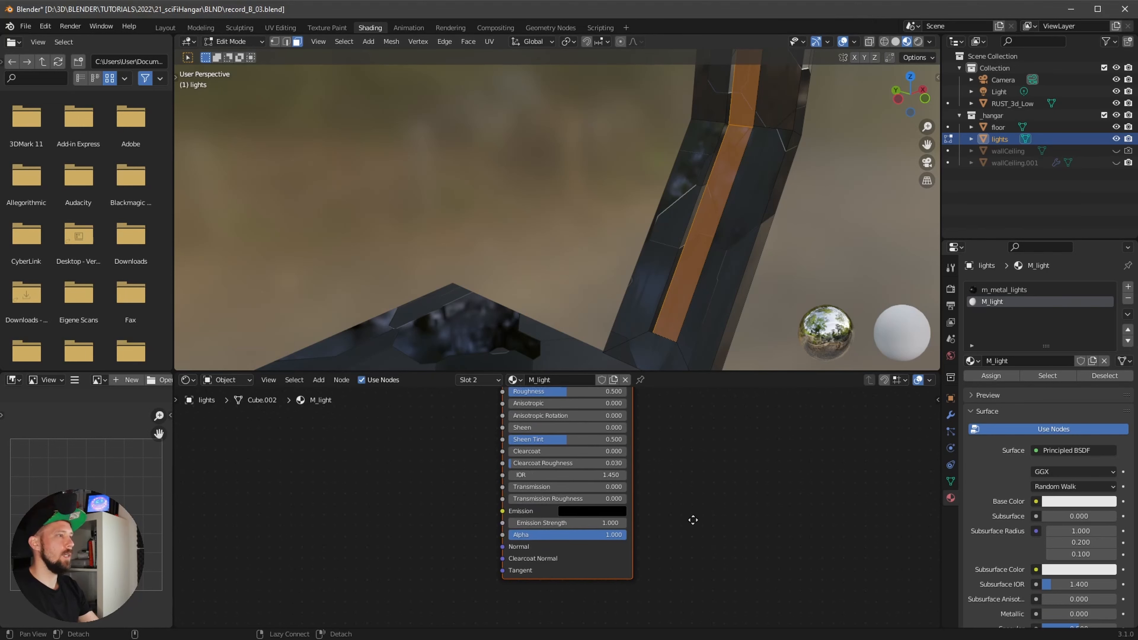
{"action": "scroll", "coordinate": [711, 524], "scroll_direction": "up", "scroll_amount": 1}
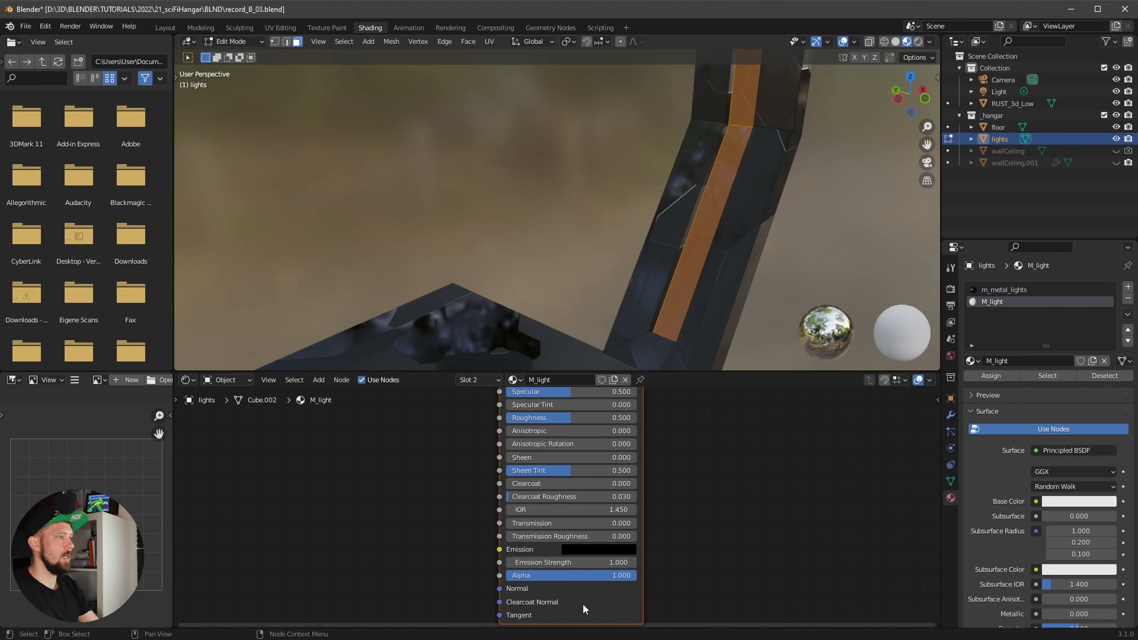
Step: Set M_light's emission colour to hex FF866D and its emission strength to 12
{"action": "left_click", "coordinate": [610, 549]}
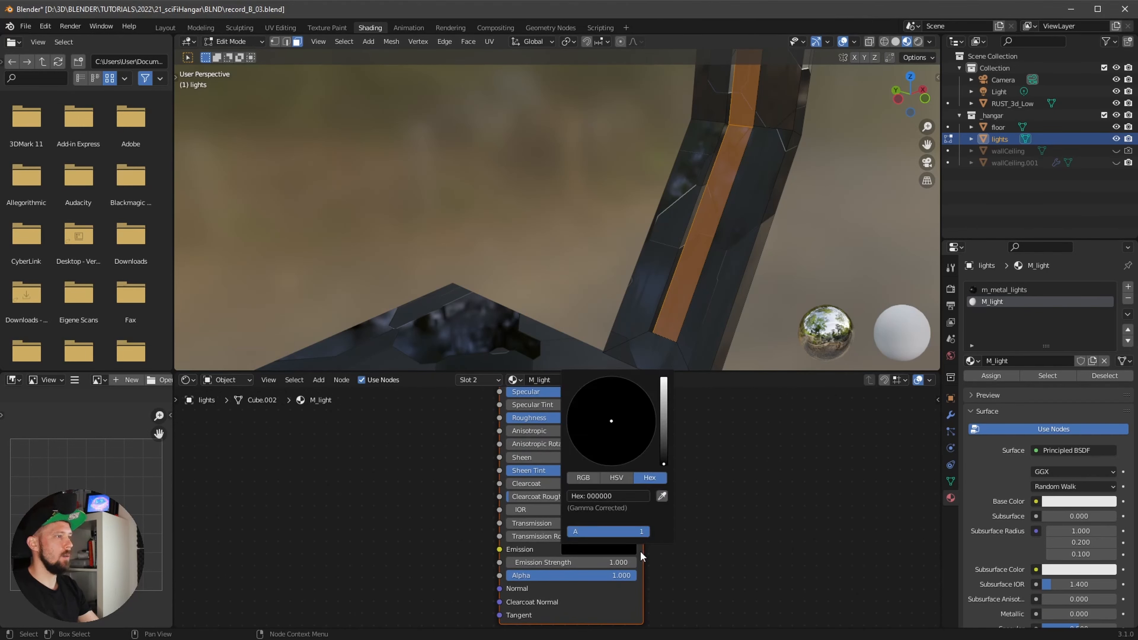
{"action": "left_click", "coordinate": [623, 499]}
{"action": "key", "text": "ctrl+v"}
{"action": "key", "text": "Return"}
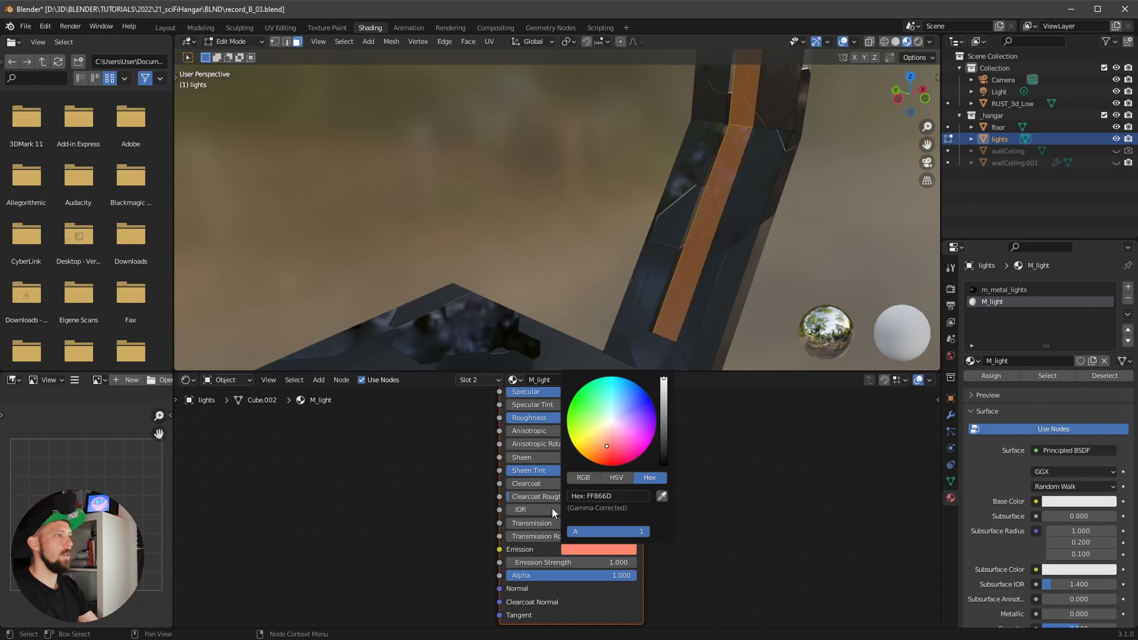
{"action": "left_click", "coordinate": [582, 562]}
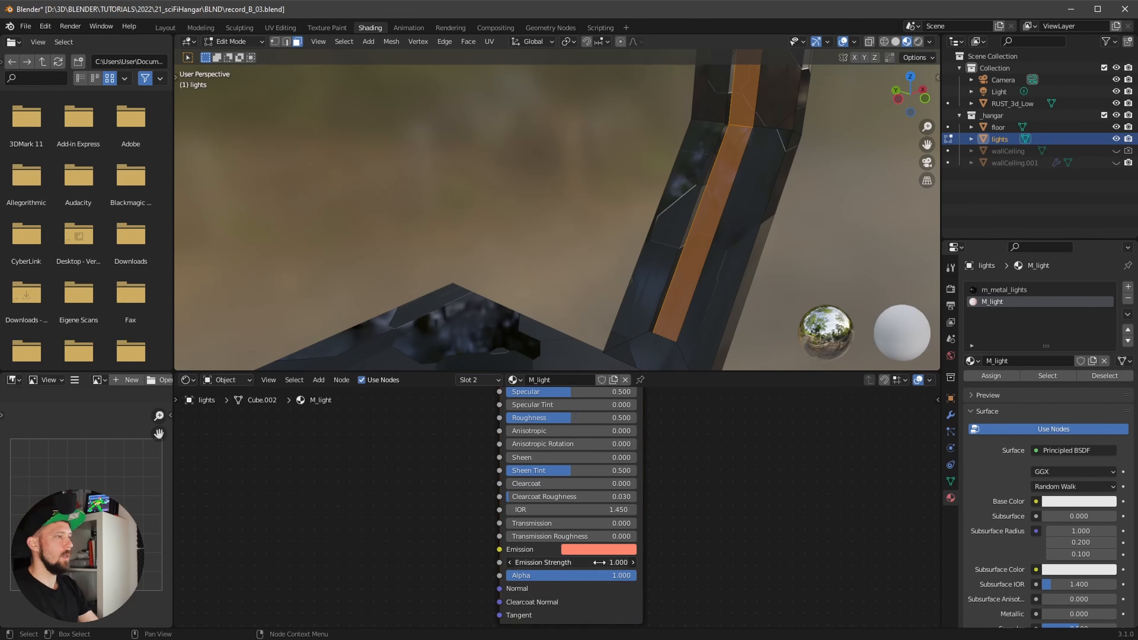
{"action": "type", "text": "12"}
{"action": "key", "text": "Return"}
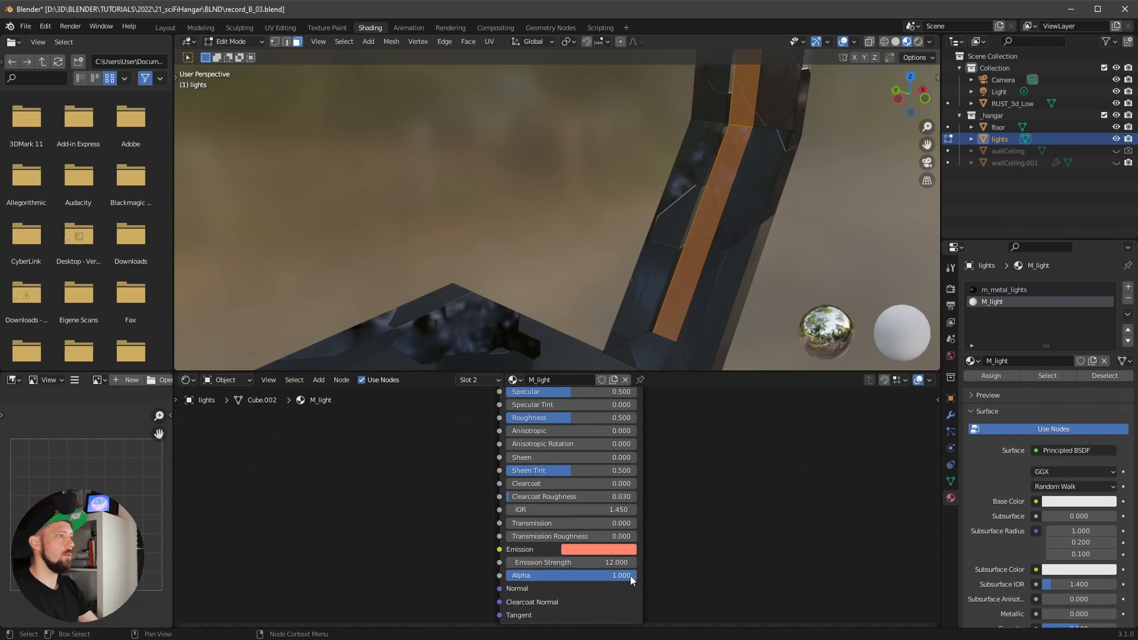
Step: Assign M_light to the selected inner strip faces and return to Object Mode
{"action": "left_click", "coordinate": [995, 377]}
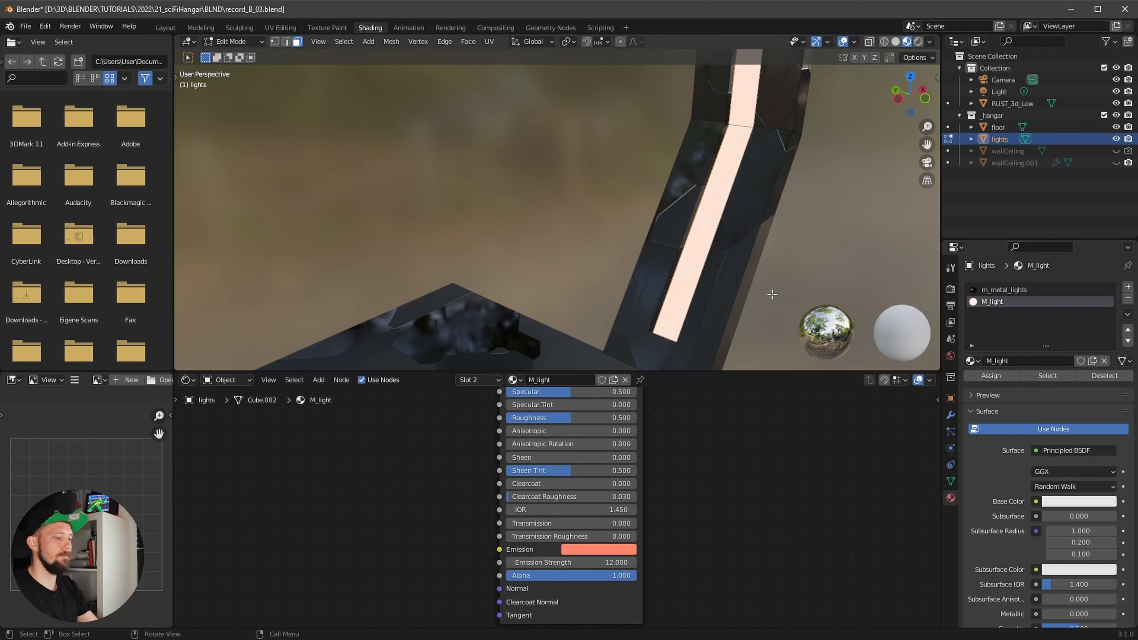
{"action": "key", "text": "Tab"}
{"action": "middle_click_drag", "start_coordinate": [769, 256], "coordinate": [746, 257]}
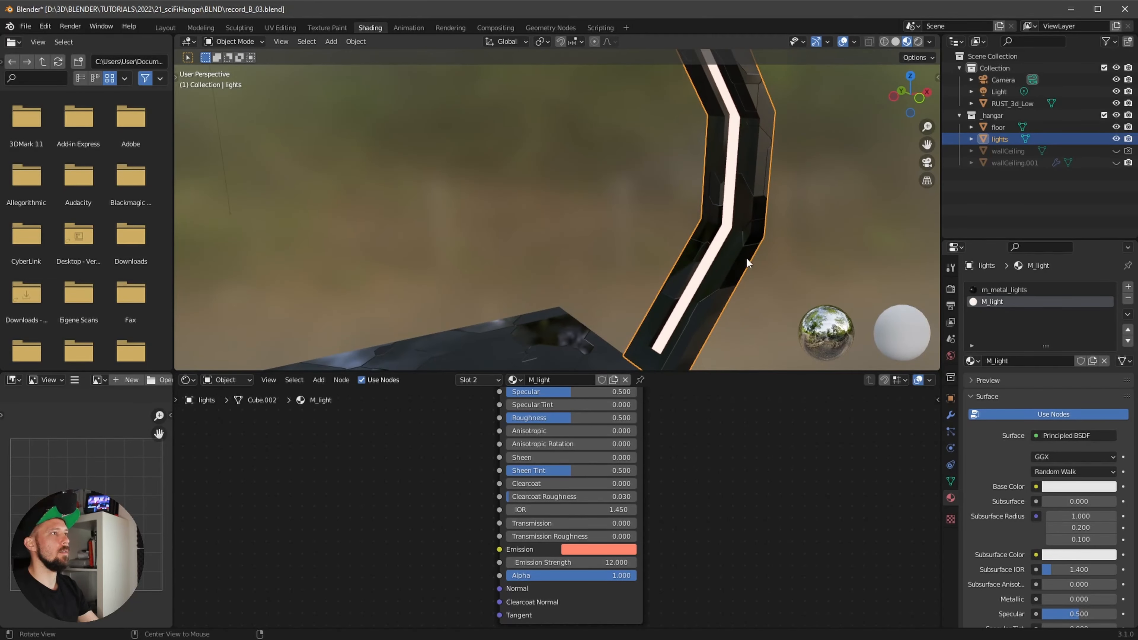
Step: Enable Ambient Occlusion and Bloom in the Eevee render settings
{"action": "left_click", "coordinate": [950, 288]}
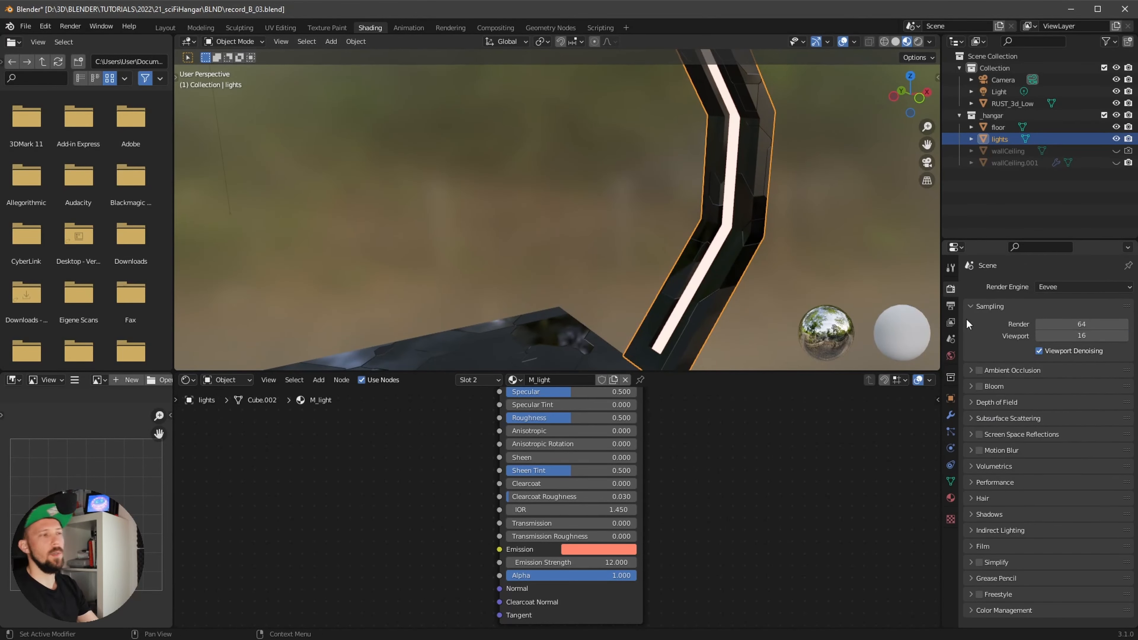
{"action": "left_click", "coordinate": [979, 370]}
{"action": "left_click", "coordinate": [979, 386]}
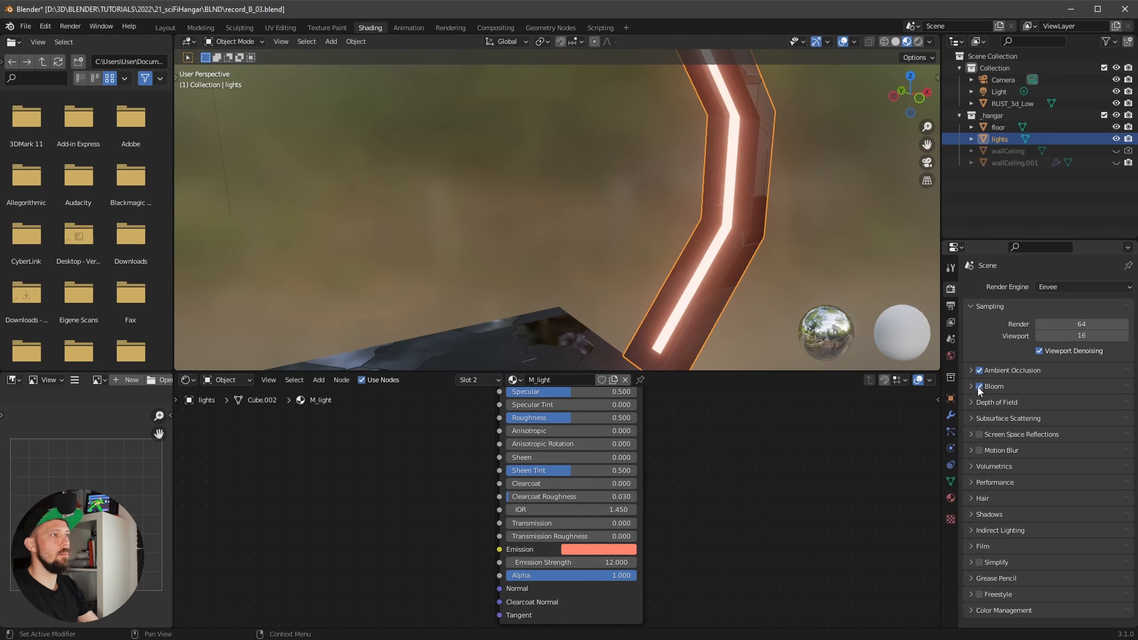
{"action": "mouse_move", "coordinate": [726, 300]}
{"action": "middle_mouse_down"}
{"action": "mouse_move", "coordinate": [814, 245]}
{"action": "mouse_move", "coordinate": [749, 238]}
{"action": "mouse_move", "coordinate": [745, 198]}
{"action": "mouse_move", "coordinate": [740, 210]}
{"action": "mouse_move", "coordinate": [782, 242]}
{"action": "mouse_move", "coordinate": [735, 291]}
{"action": "mouse_move", "coordinate": [779, 281]}
{"action": "mouse_move", "coordinate": [739, 277]}
{"action": "mouse_move", "coordinate": [714, 297]}
{"action": "middle_mouse_up"}
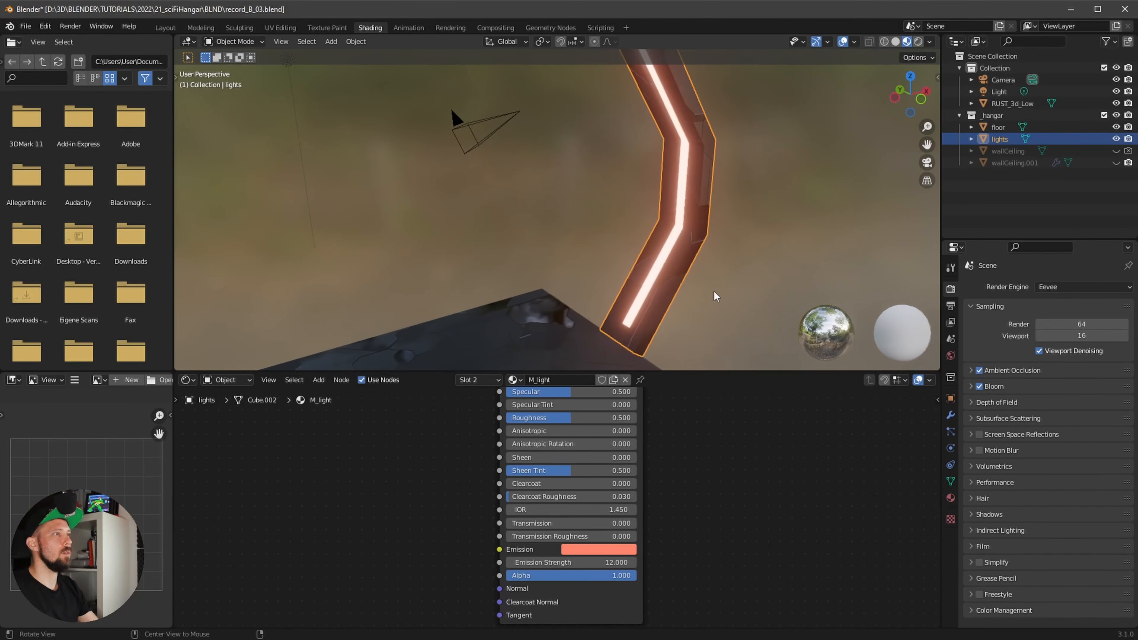
Step: Unhide the displaced wallCeiling.001 object and keep the original wallCeiling hidden
{"action": "left_click", "coordinate": [1115, 151]}
{"action": "left_click", "coordinate": [1115, 151]}
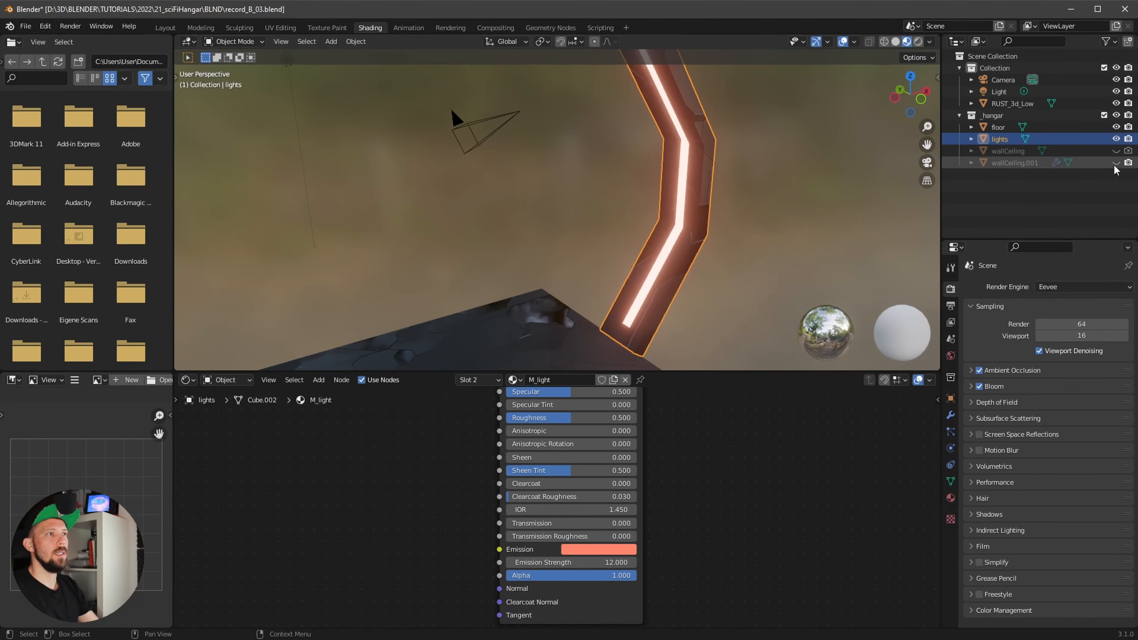
{"action": "left_click", "coordinate": [1115, 163]}
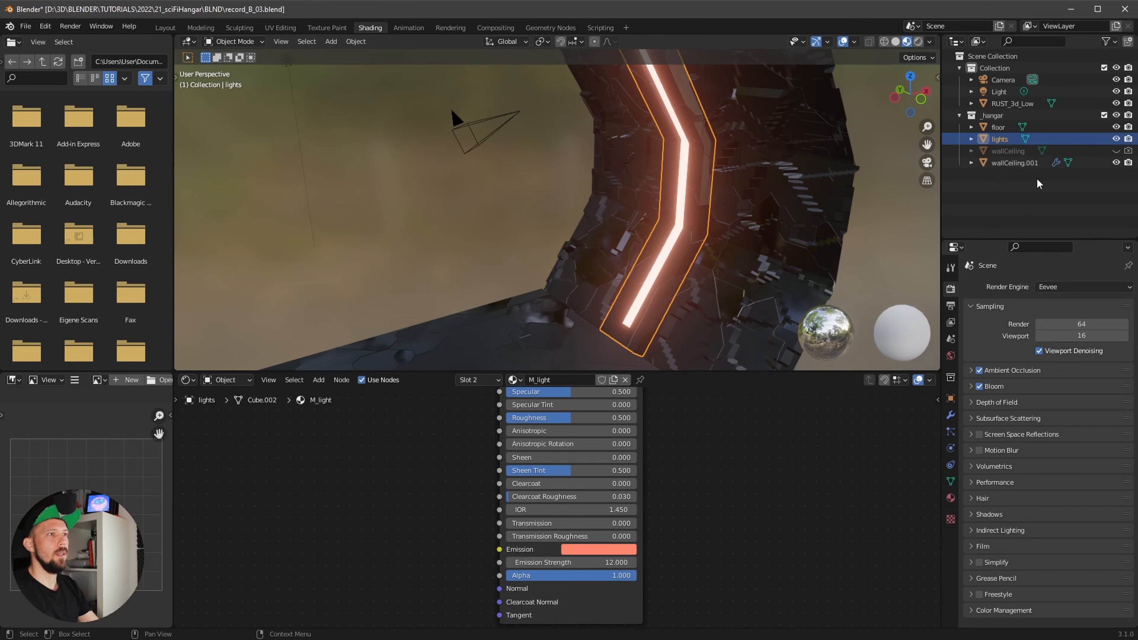
Step: Delete the original wallCeiling object and save the project as record_B_04.blend
{"action": "left_click", "coordinate": [1018, 153]}
{"action": "key", "text": "Delete"}
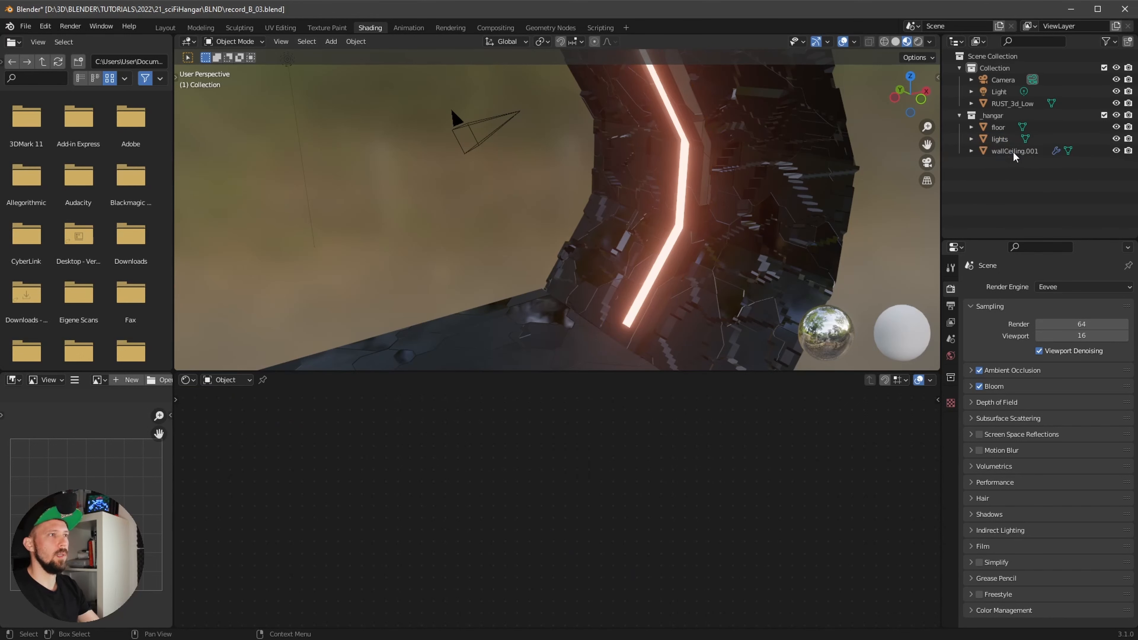
{"action": "middle_click_drag", "start_coordinate": [788, 269], "coordinate": [812, 243]}
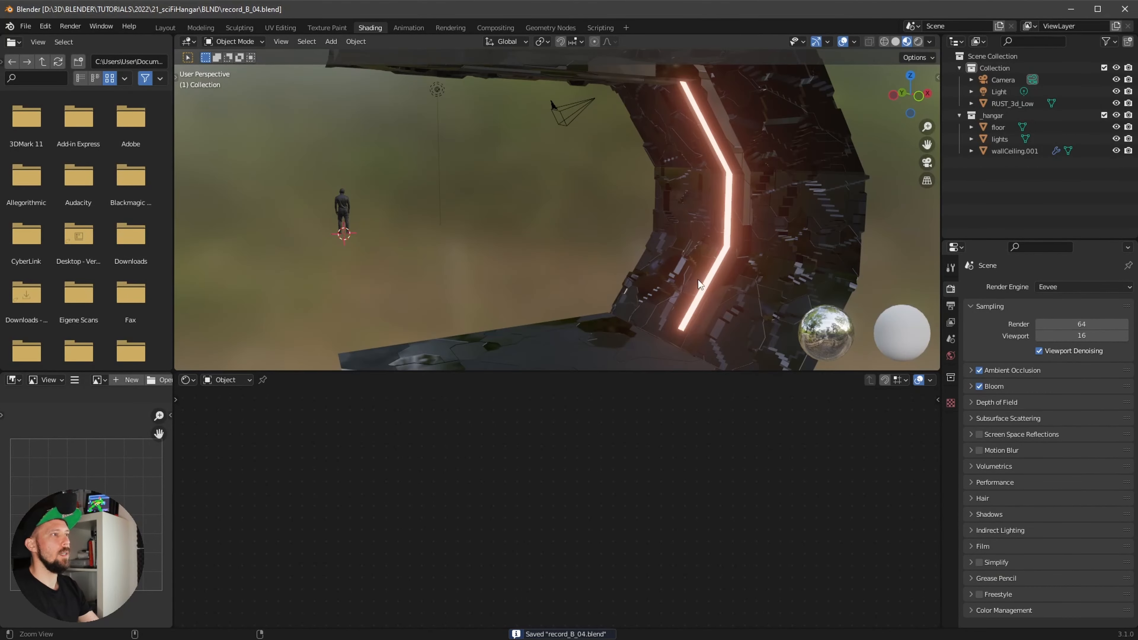
Step: Select floor, lights and wallCeiling.001 and raise them along global Z to near the human figure's feet
{"action": "middle_click_drag", "start_coordinate": [698, 279], "coordinate": [613, 313]}
{"action": "left_click", "coordinate": [997, 129]}
{"action": "left_click", "coordinate": [1006, 150], "text": "shift"}
{"action": "key", "text": "g"}
{"action": "key", "text": "z"}
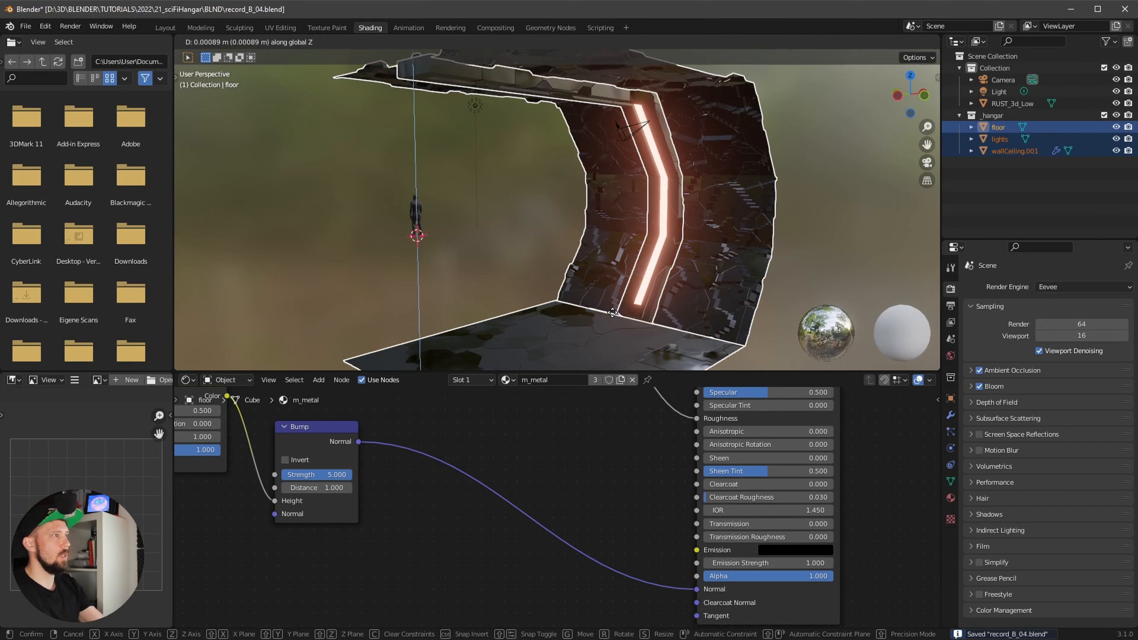
{"action": "left_click", "coordinate": [602, 152]}
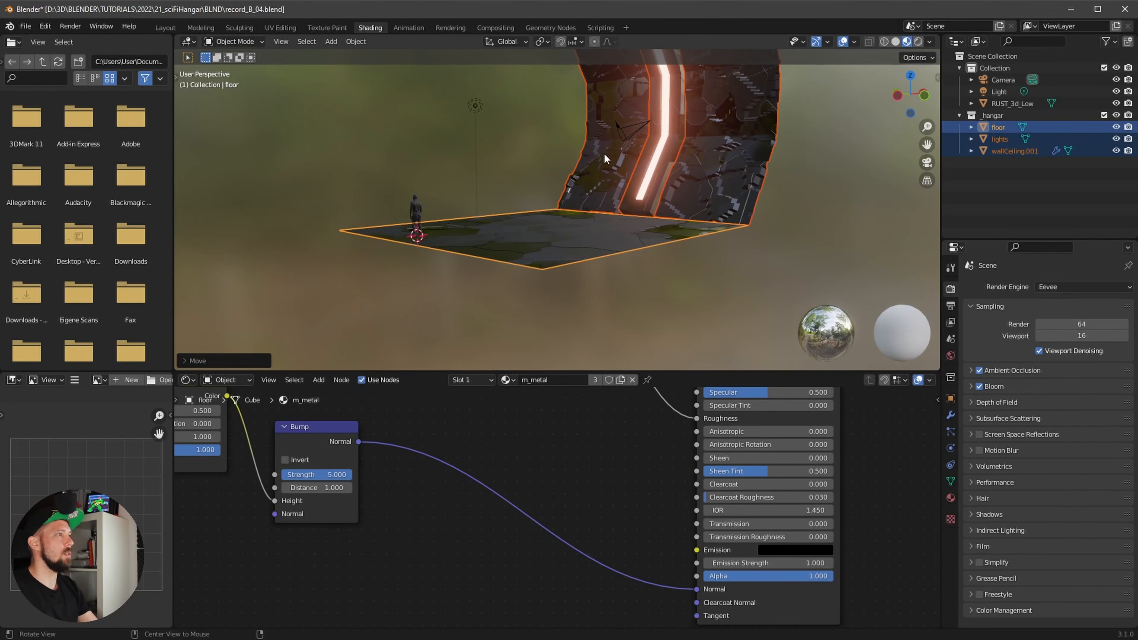
Step: Fine-tune the height of the selected hangar parts along Z so the floor meets the soles of the figure's feet
{"action": "middle_click_drag", "start_coordinate": [602, 152], "coordinate": [610, 269]}
{"action": "left_click_drag", "start_coordinate": [609, 265], "coordinate": [770, 242], "text": "ctrl+alt"}
{"action": "key", "text": "g"}
{"action": "key", "text": "z"}
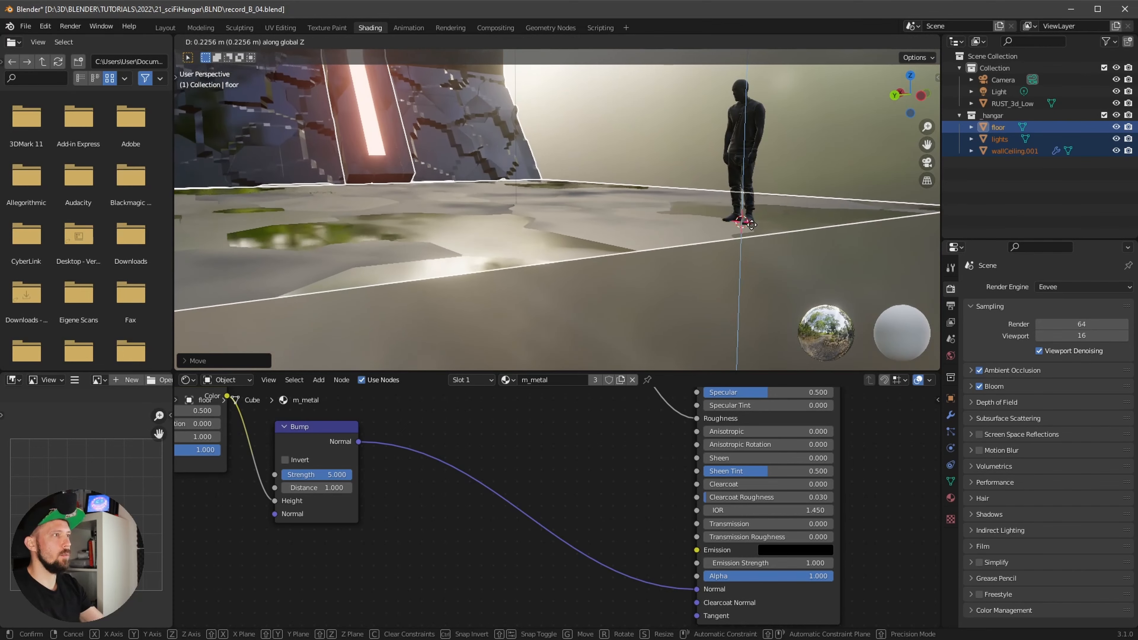
{"action": "left_click", "coordinate": [759, 205]}
{"action": "middle_click_drag", "start_coordinate": [762, 237], "coordinate": [757, 215], "text": "shift"}
{"action": "key", "text": "g"}
{"action": "key", "text": "z"}
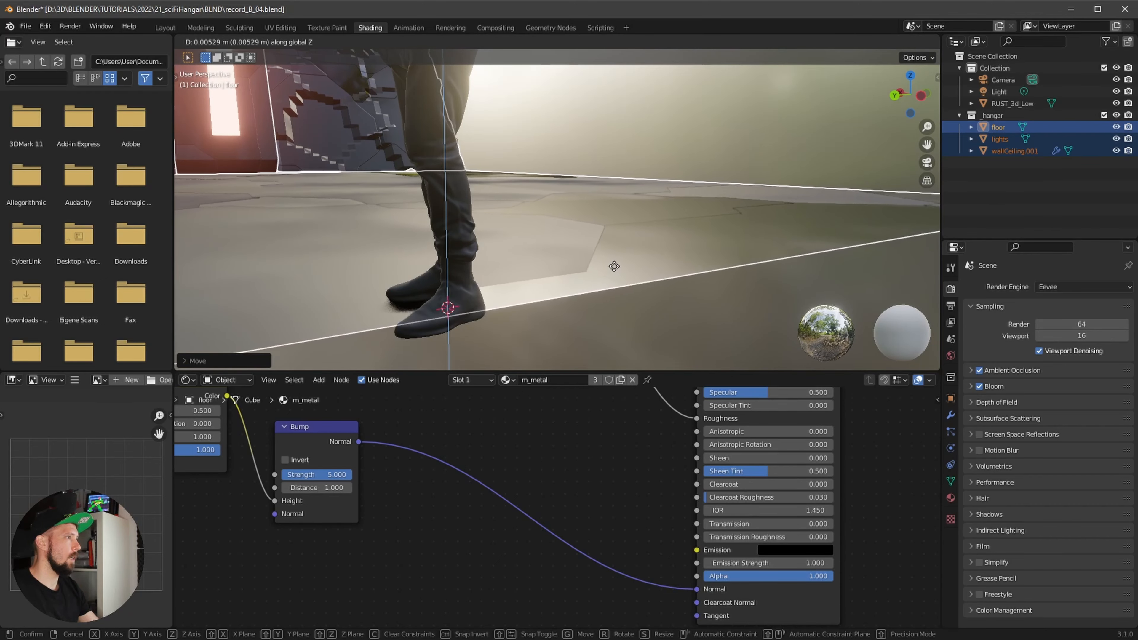
{"action": "left_click", "coordinate": [617, 261]}
Step: Collapse the _hangar collection, exclude it from the view layer and include it again
{"action": "scroll", "coordinate": [656, 254], "scroll_direction": "down", "scroll_amount": 9}
{"action": "middle_click_drag", "start_coordinate": [678, 236], "coordinate": [538, 271]}
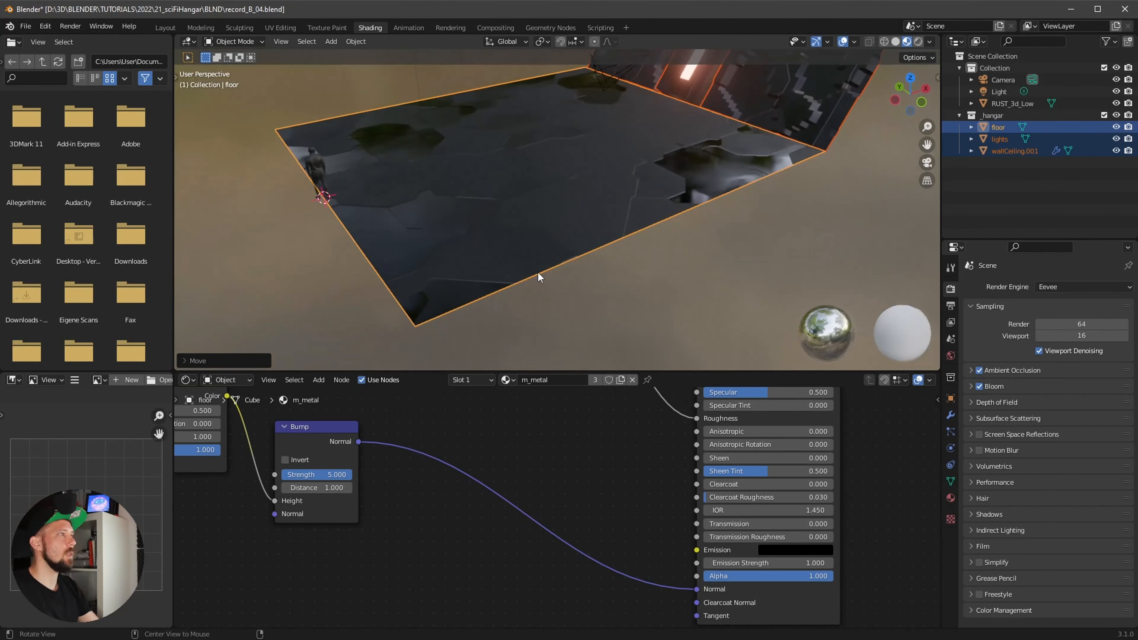
{"action": "scroll", "coordinate": [603, 255], "scroll_direction": "down", "scroll_amount": 5}
{"action": "middle_click_drag", "start_coordinate": [604, 255], "coordinate": [678, 283]}
{"action": "scroll", "coordinate": [605, 231], "scroll_direction": "up", "scroll_amount": 6}
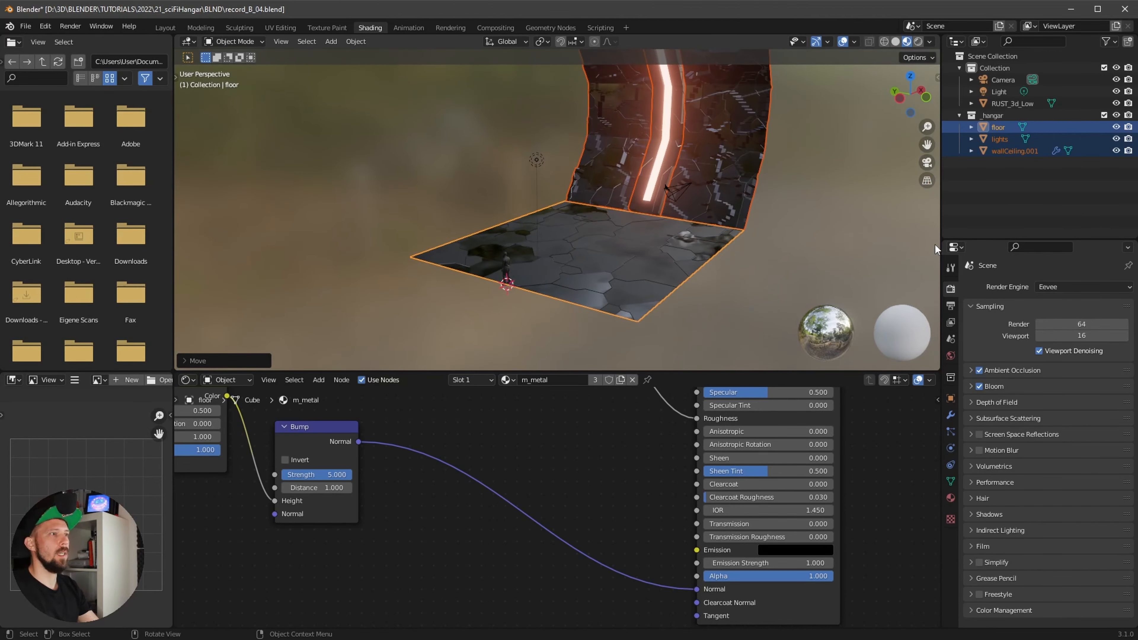
{"action": "left_click", "coordinate": [959, 115]}
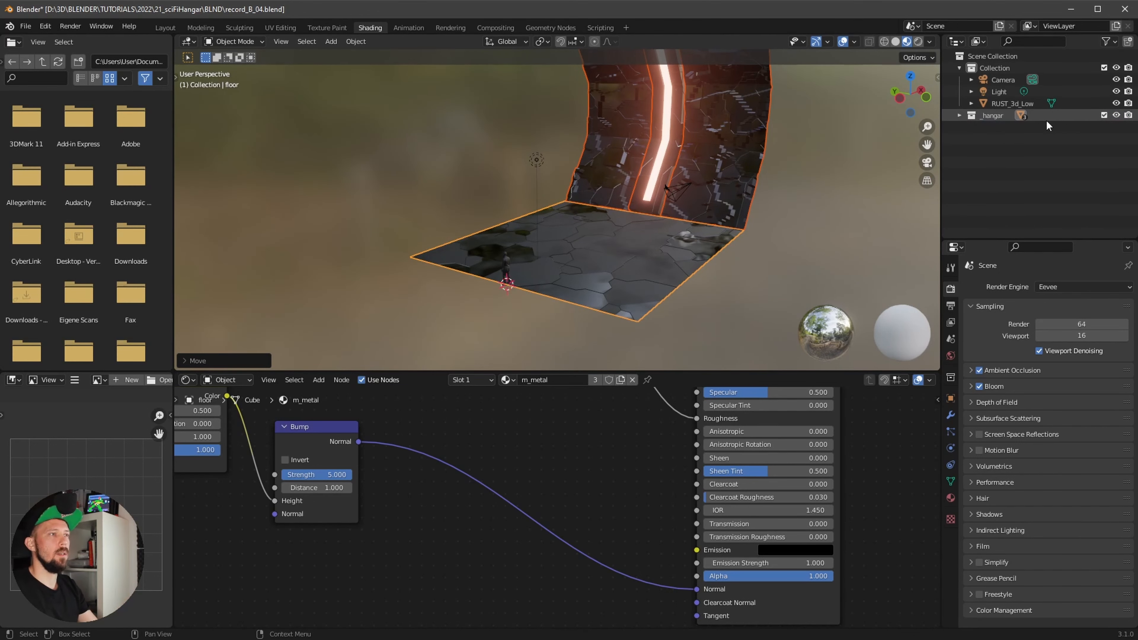
{"action": "left_click", "coordinate": [1103, 115]}
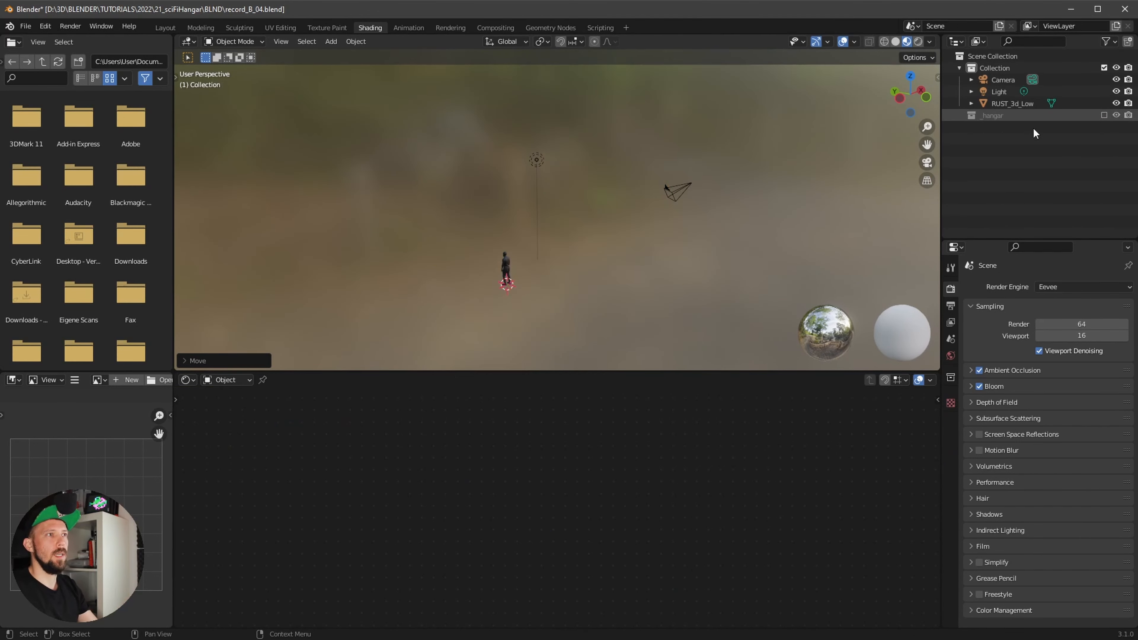
{"action": "left_click", "coordinate": [1103, 115]}
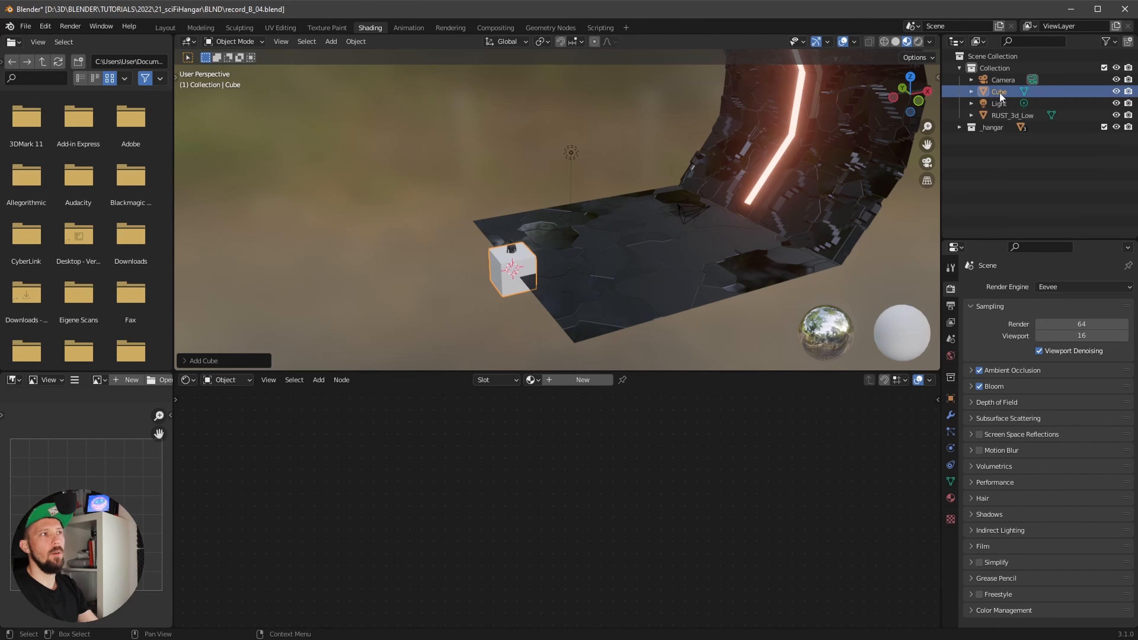
Step: Add a cube at the 3D cursor and rename it GN_hangar
{"action": "double_click", "coordinate": [1001, 91]}
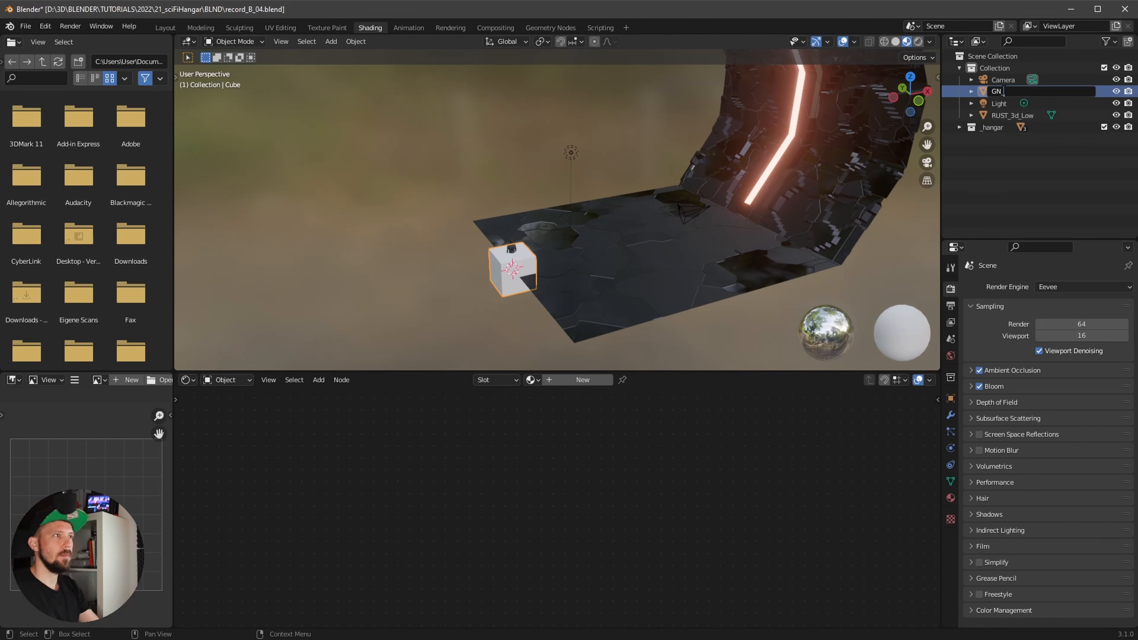
{"action": "type", "text": "GN_hangar"}
{"action": "key", "text": "Return"}
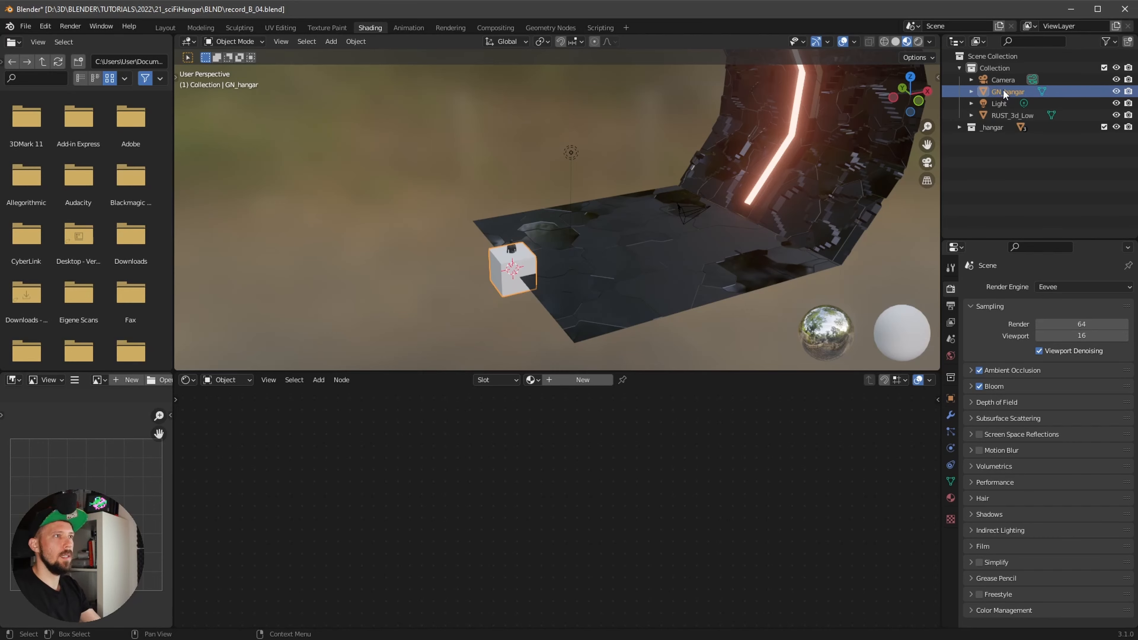
Step: Switch to the Geometry Nodes workspace and exclude the _hangar collection from the view layer
{"action": "left_click", "coordinate": [548, 28]}
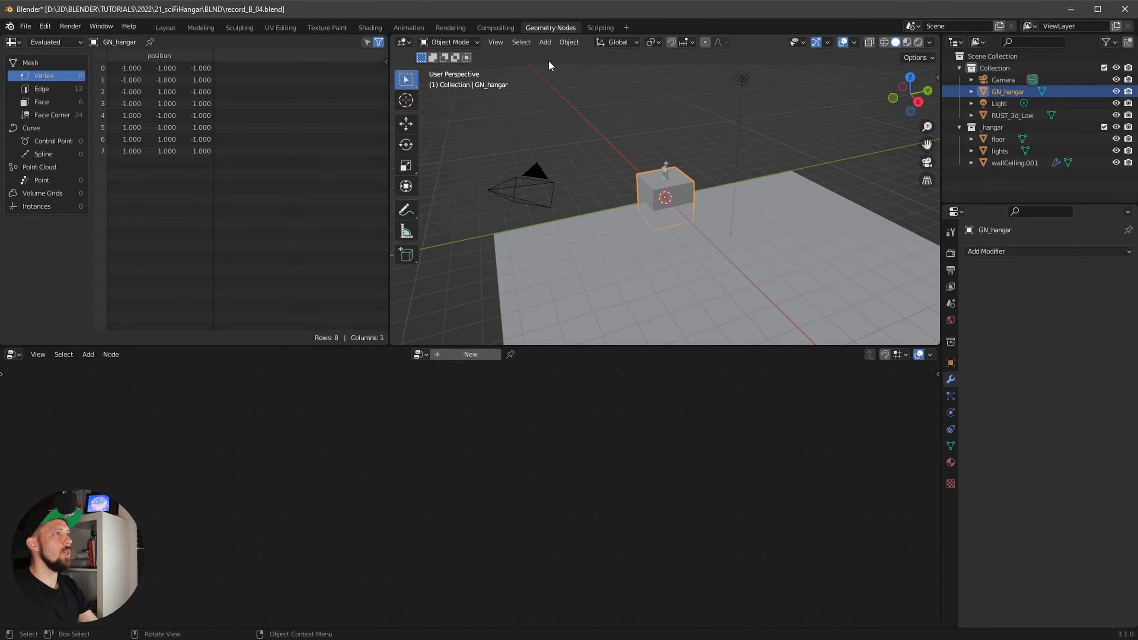
{"action": "middle_click_drag", "start_coordinate": [703, 248], "coordinate": [761, 211]}
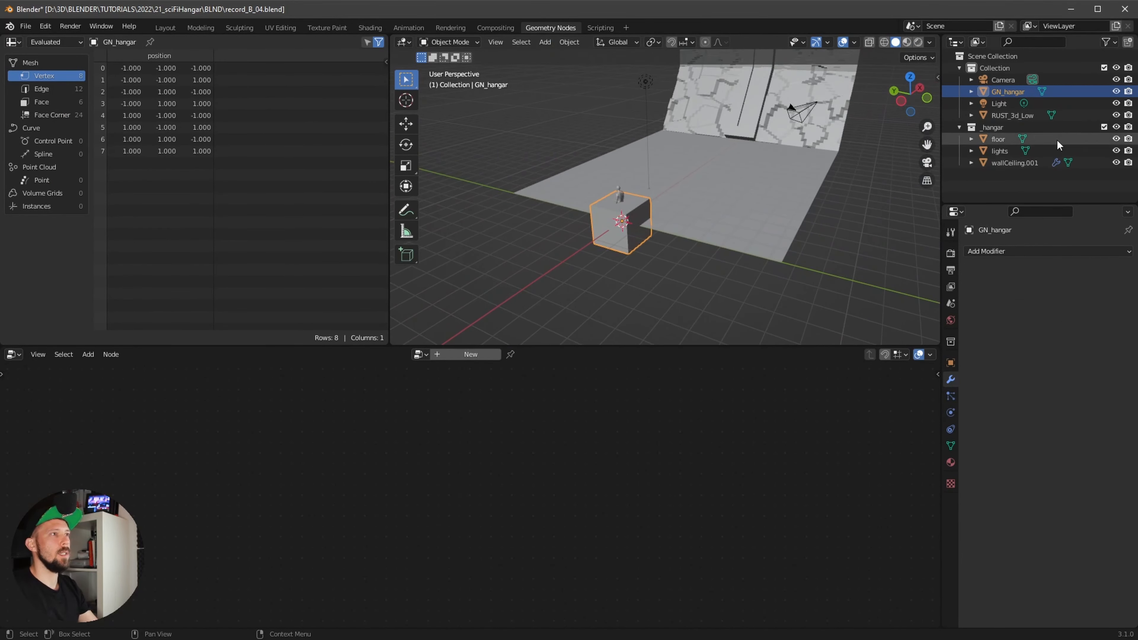
{"action": "left_click", "coordinate": [1103, 127]}
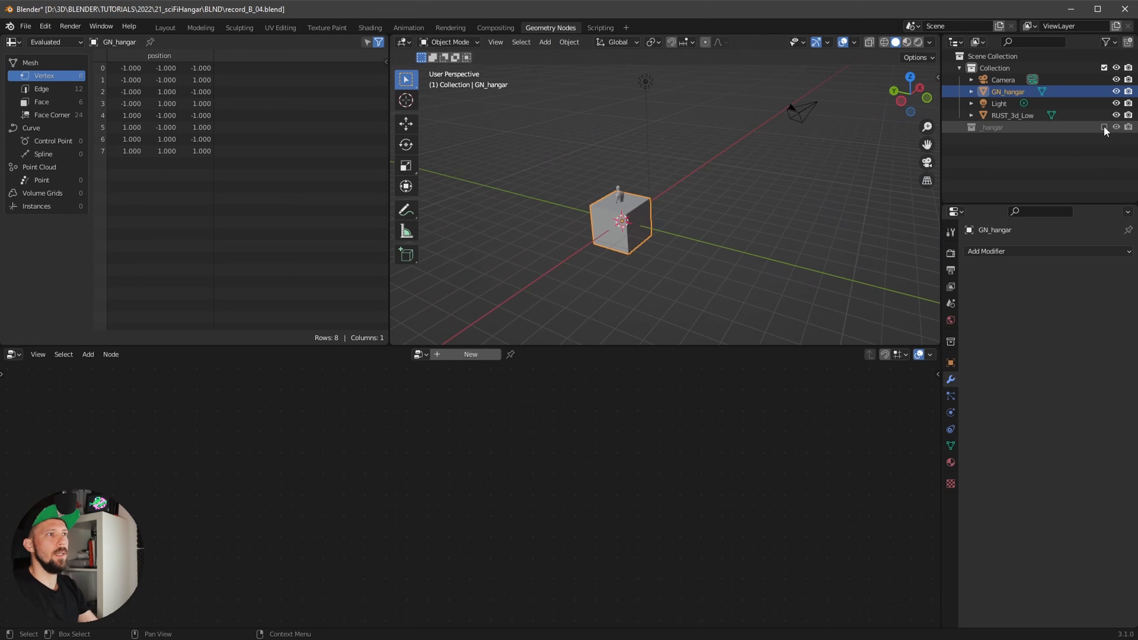
{"action": "middle_click_drag", "start_coordinate": [761, 220], "coordinate": [633, 238]}
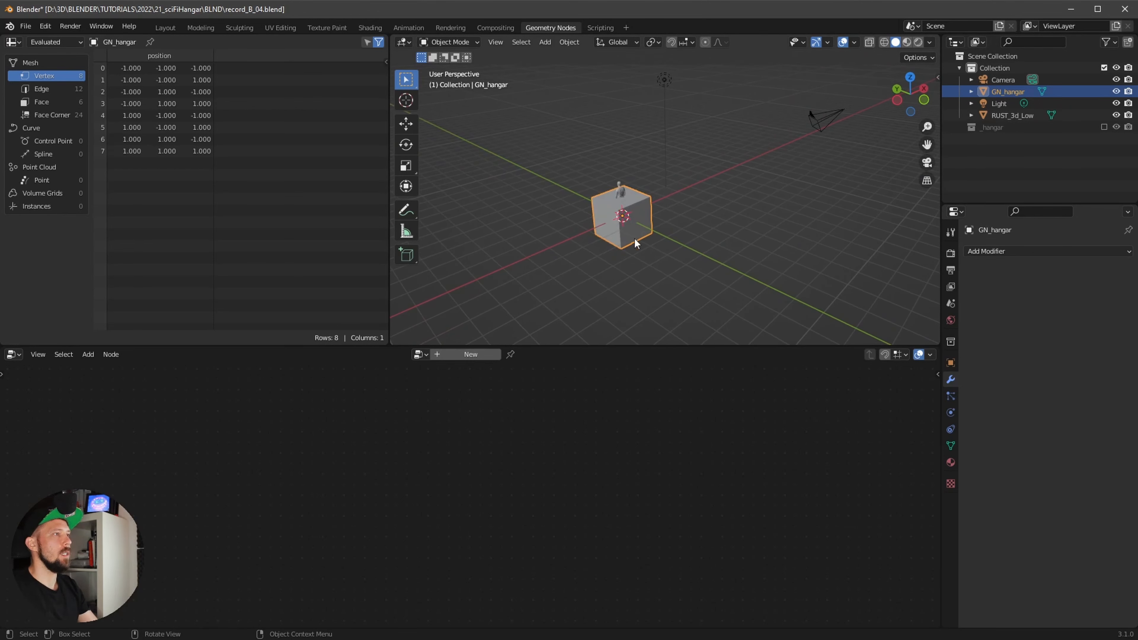
Step: Create a new geometry node tree on the GN_hangar cube and name it GN_hangar
{"action": "left_click", "coordinate": [451, 354]}
{"action": "type", "text": "GN_hangar"}
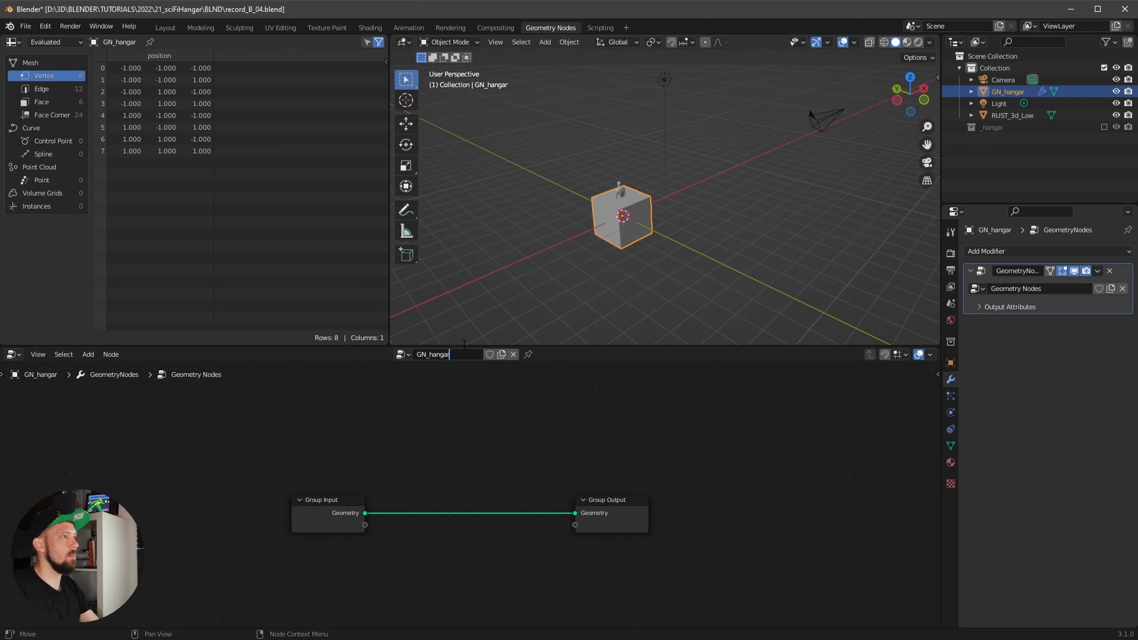
{"action": "key", "text": "Return"}
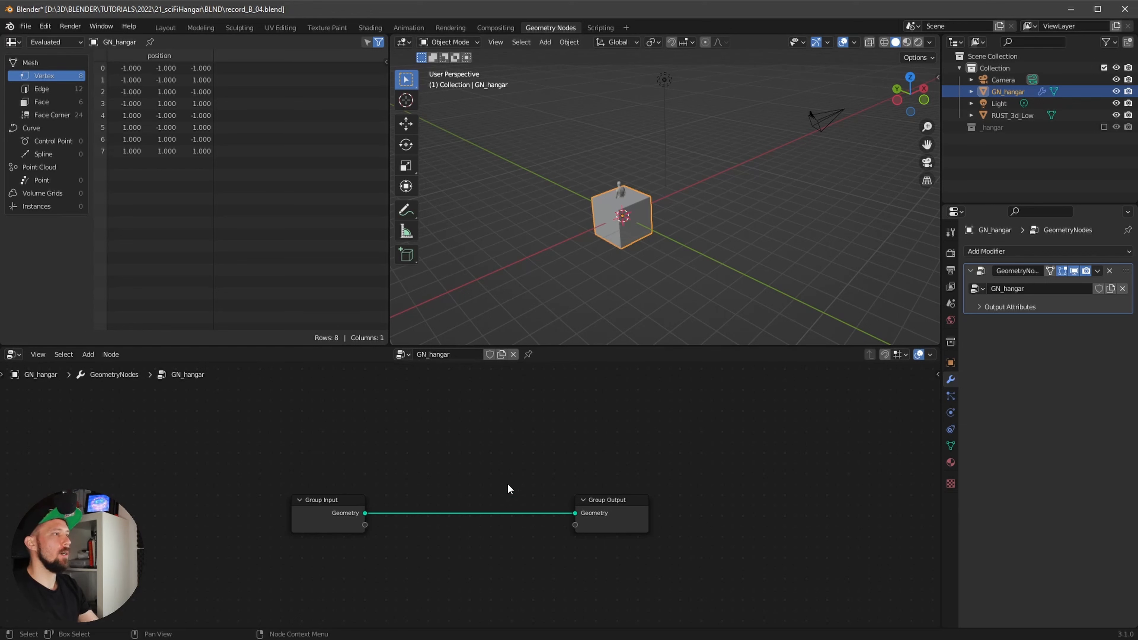
Step: Remove the geometry link between the Group Input and Group Output nodes
{"action": "middle_click_drag", "start_coordinate": [559, 476], "coordinate": [582, 483]}
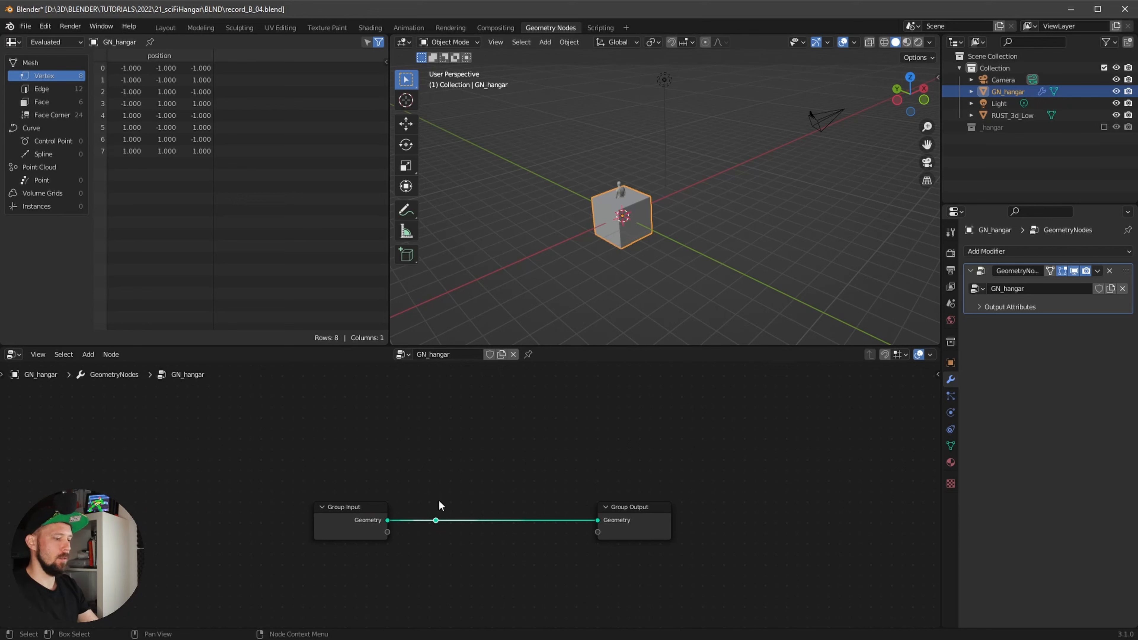
{"action": "key", "text": "c"}
{"action": "key", "text": "Escape"}
{"action": "left_click_drag", "start_coordinate": [455, 538], "coordinate": [418, 489]}
{"action": "key", "text": "x"}
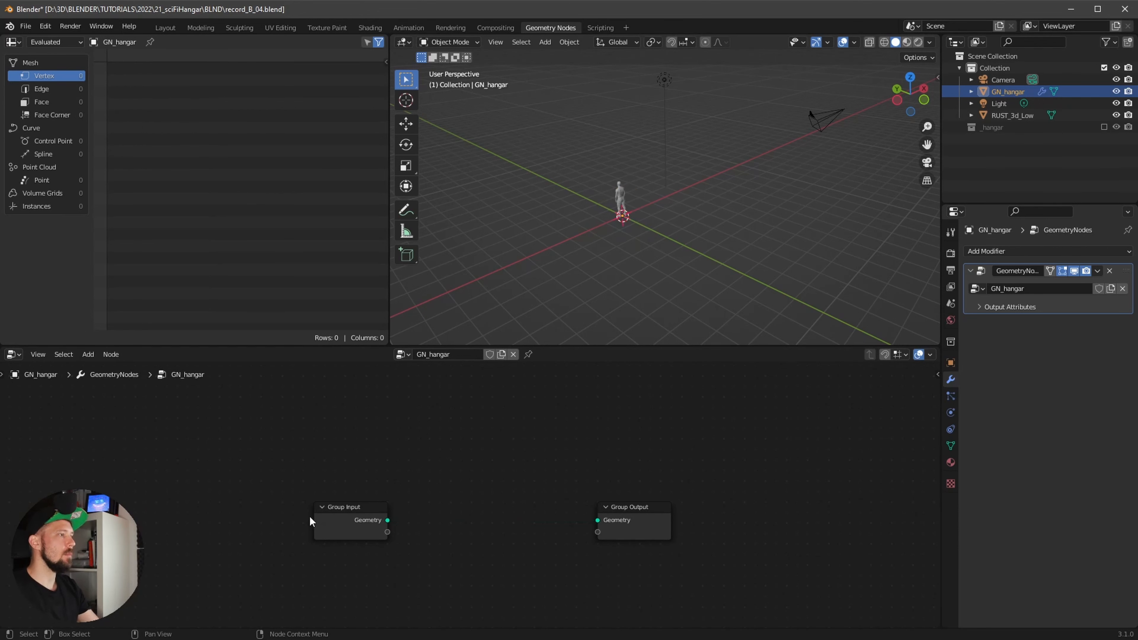
Step: Add a Collection Info node to the GN_hangar node tree, above the Group Input and Group Output nodes
{"action": "left_click_drag", "start_coordinate": [310, 520], "coordinate": [150, 520]}
{"action": "scroll", "coordinate": [448, 484], "scroll_direction": "down", "scroll_amount": 2}
{"action": "key", "text": "shift+a"}
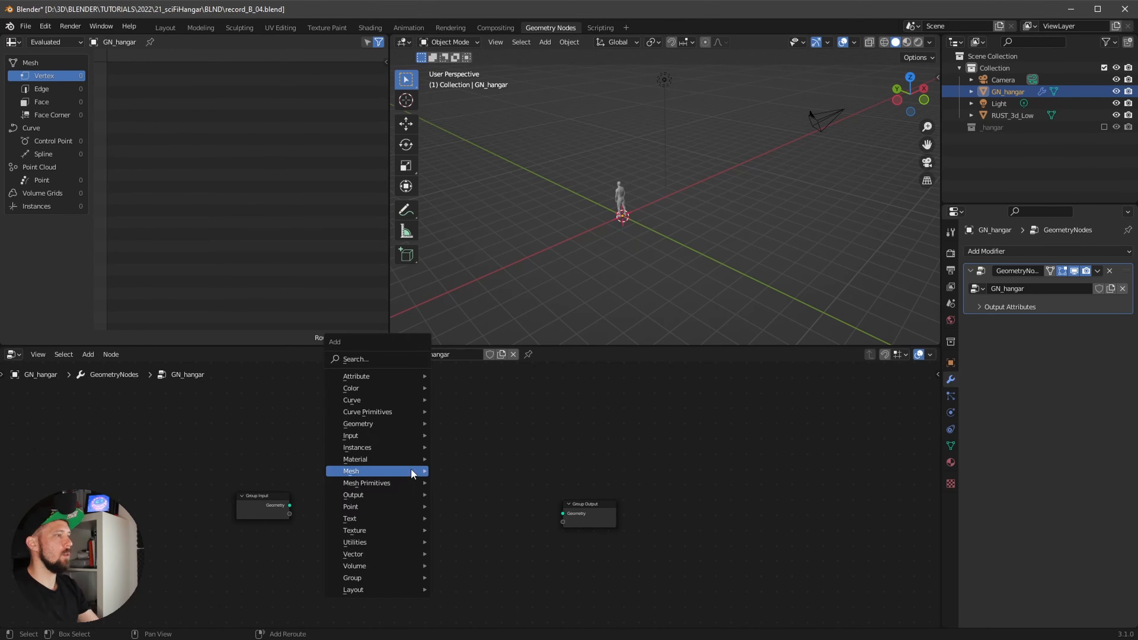
{"action": "left_click", "coordinate": [401, 360]}
{"action": "type", "text": "info"}
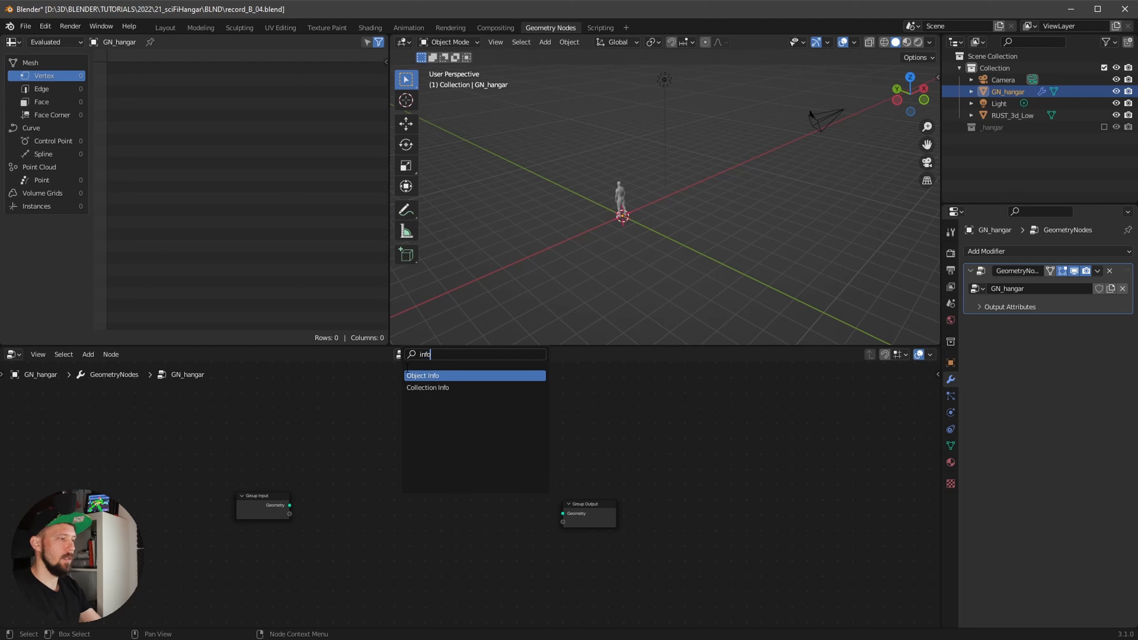
Step: Add a Mesh Line node and place it between the Group Input and Group Output nodes
{"action": "key", "text": "shift+a"}
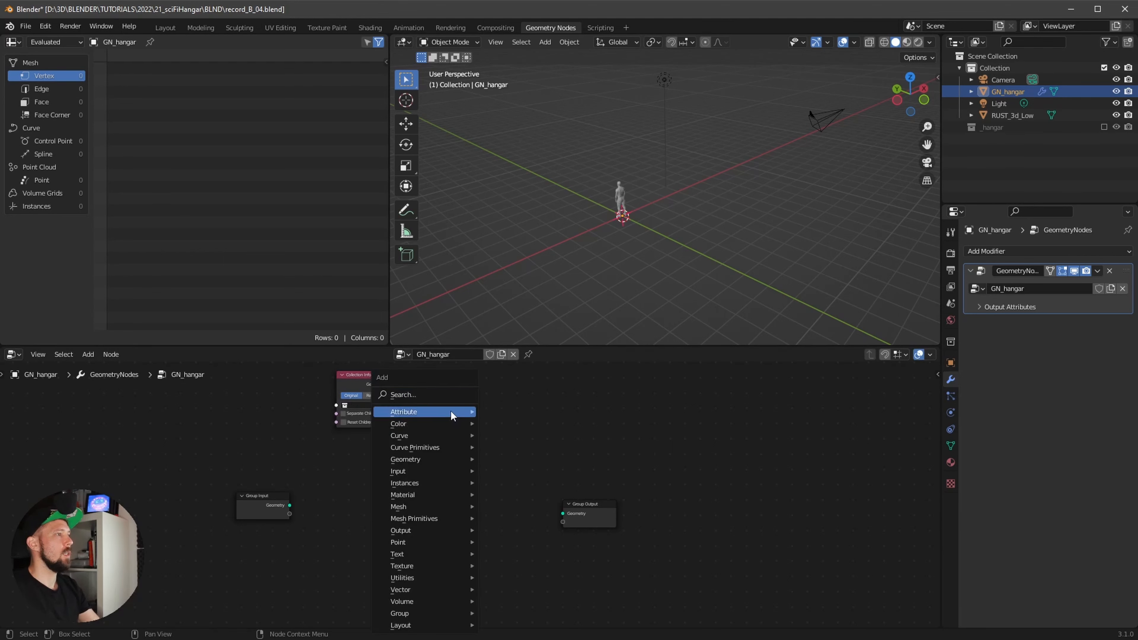
{"action": "left_click", "coordinate": [444, 398]}
{"action": "type", "text": "mash"}
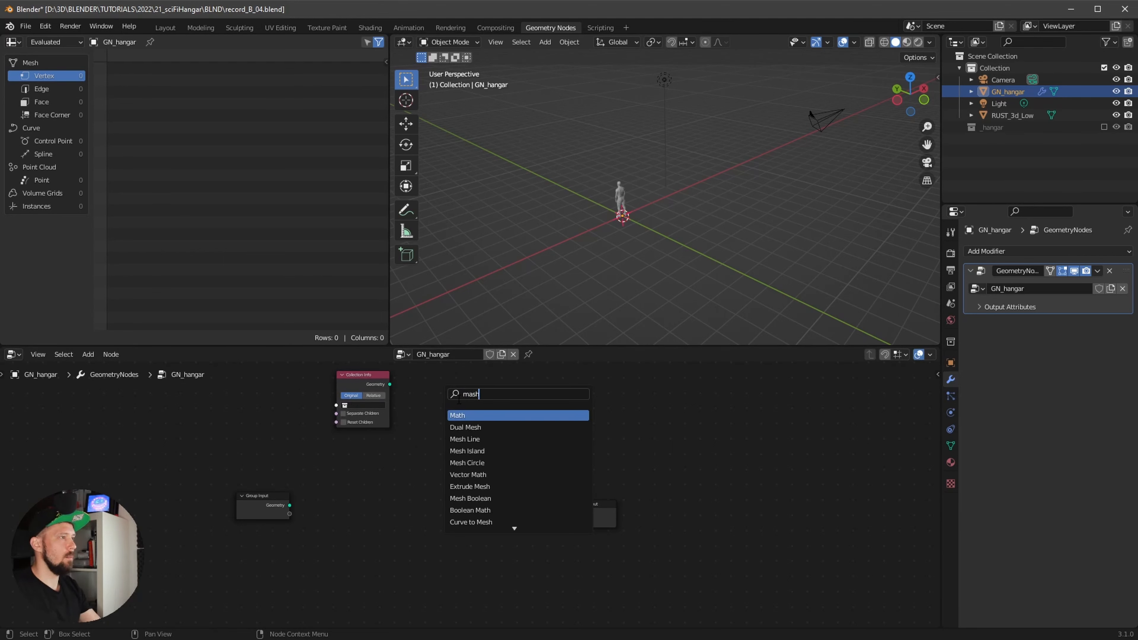
{"action": "key", "text": "BackSpace"}
{"action": "key", "text": "BackSpace"}
{"action": "type", "text": "sh lin"}
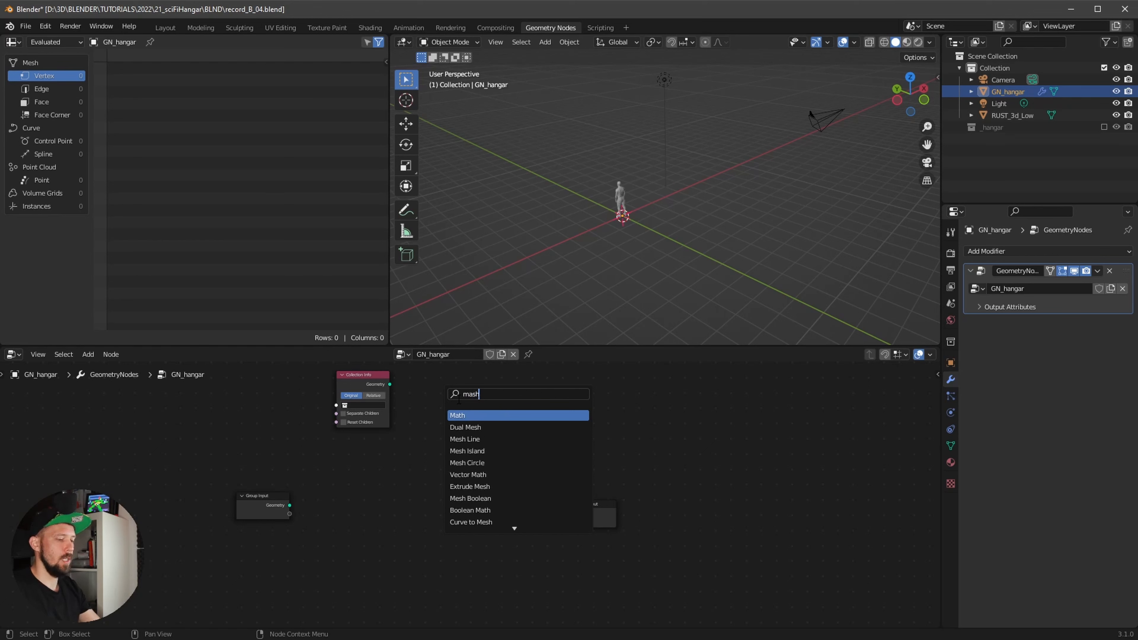
{"action": "left_click", "coordinate": [484, 414]}
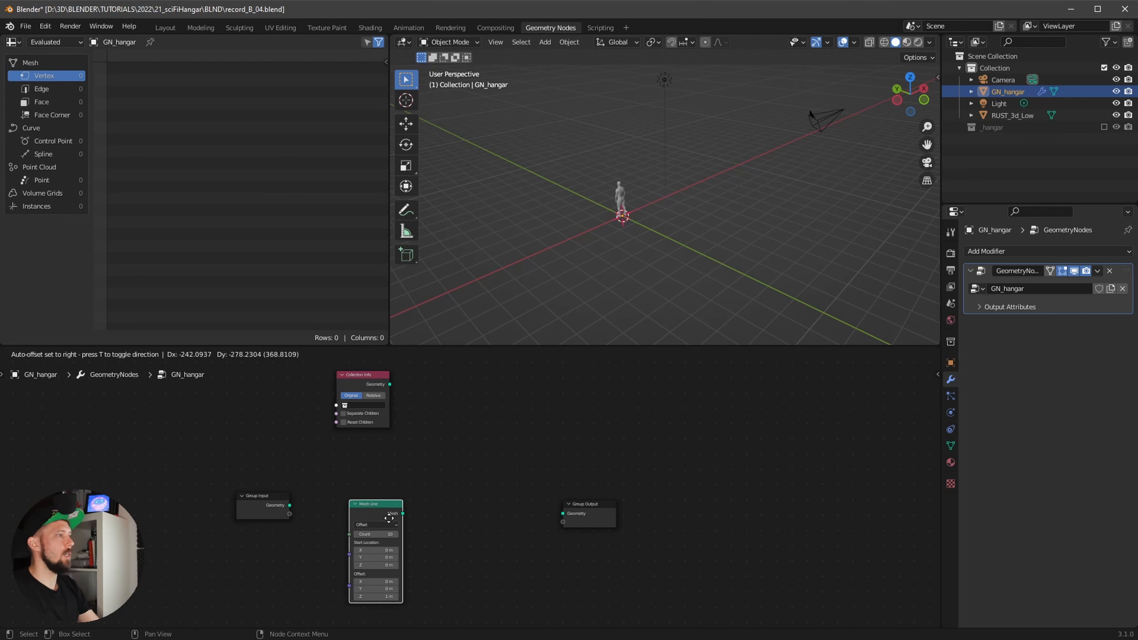
{"action": "left_click", "coordinate": [385, 496]}
Step: Add an Instance on Points node before the Group Output and move the Group Output clear of it
{"action": "key", "text": "shift+a"}
{"action": "left_click", "coordinate": [515, 392]}
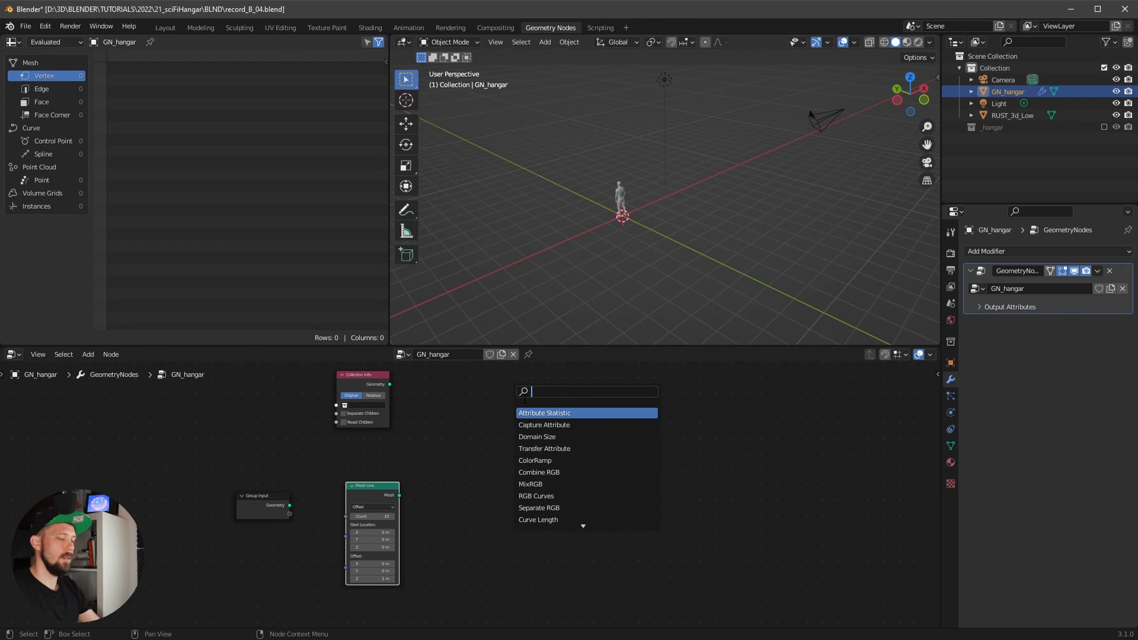
{"action": "type", "text": "instan"}
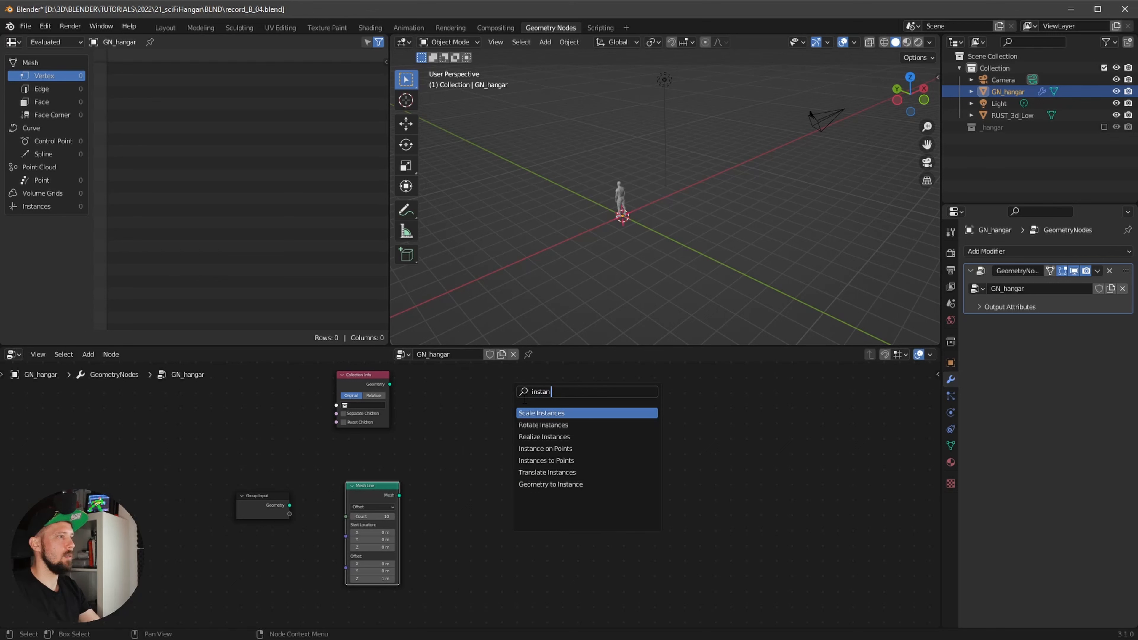
{"action": "type", "text": "ce in"}
{"action": "key", "text": "BackSpace"}
{"action": "key", "text": "BackSpace"}
{"action": "key", "text": "BackSpace"}
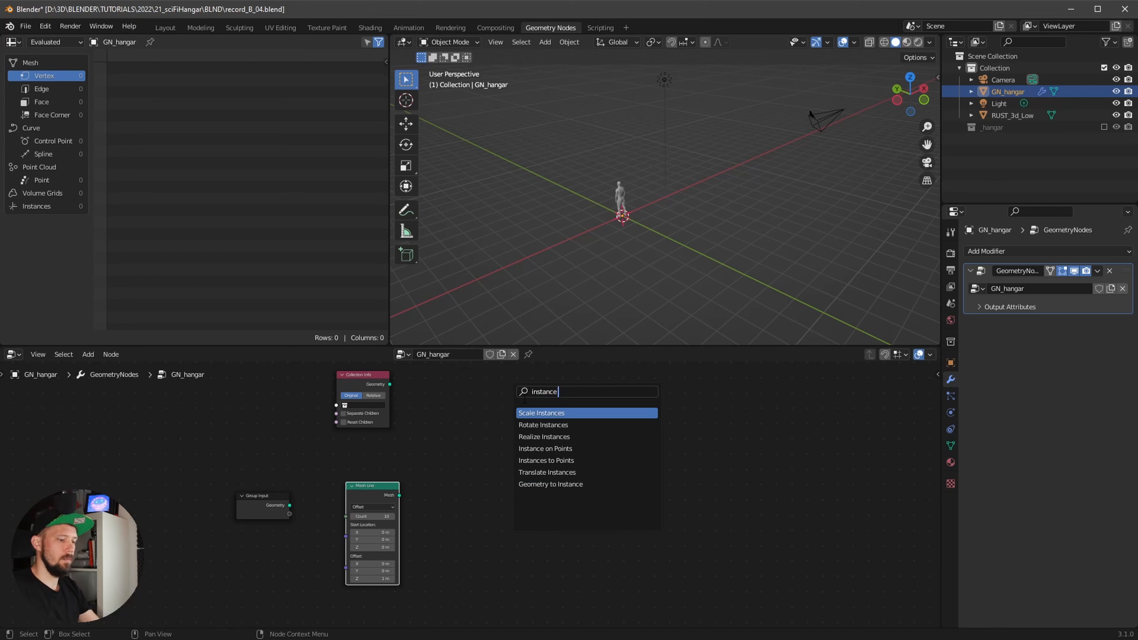
{"action": "type", "text": "on"}
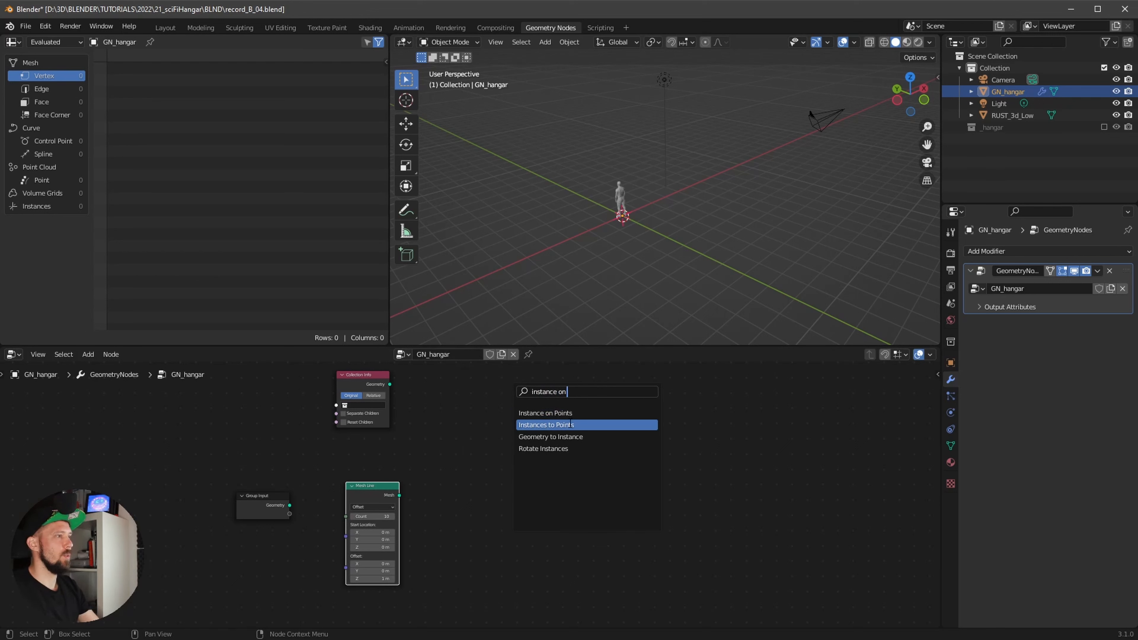
{"action": "left_click", "coordinate": [545, 413]}
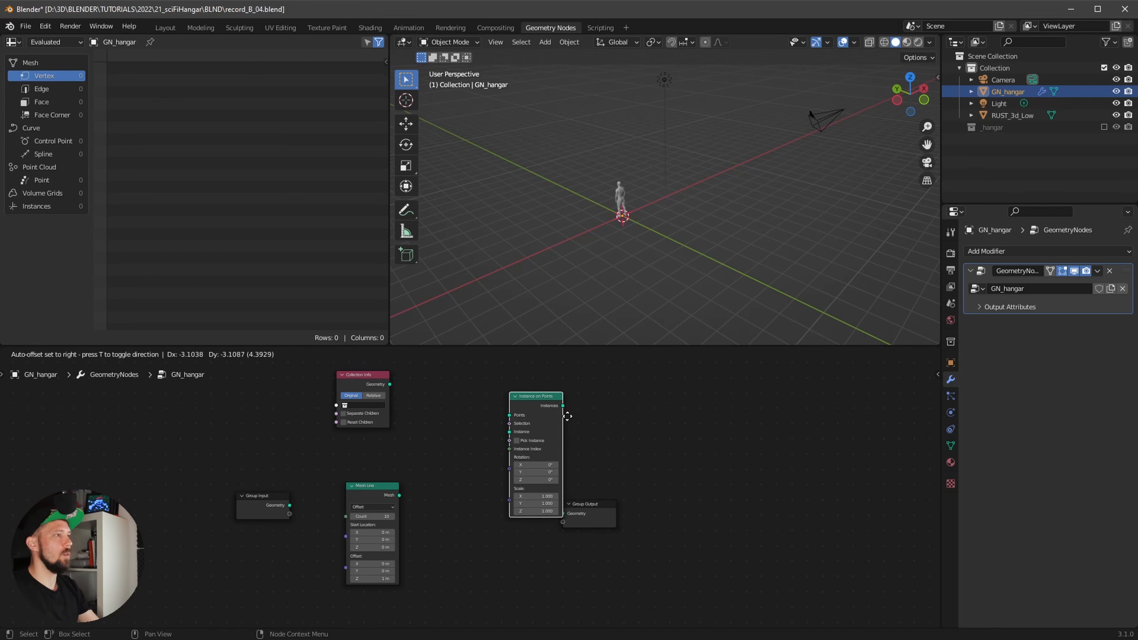
{"action": "left_click", "coordinate": [581, 507]}
{"action": "left_click_drag", "start_coordinate": [581, 506], "coordinate": [604, 506]}
Step: Rearrange the nodes so Mesh Line sits above Collection Info, both ahead of Instance on Points
{"action": "middle_click_drag", "start_coordinate": [391, 432], "coordinate": [402, 458]}
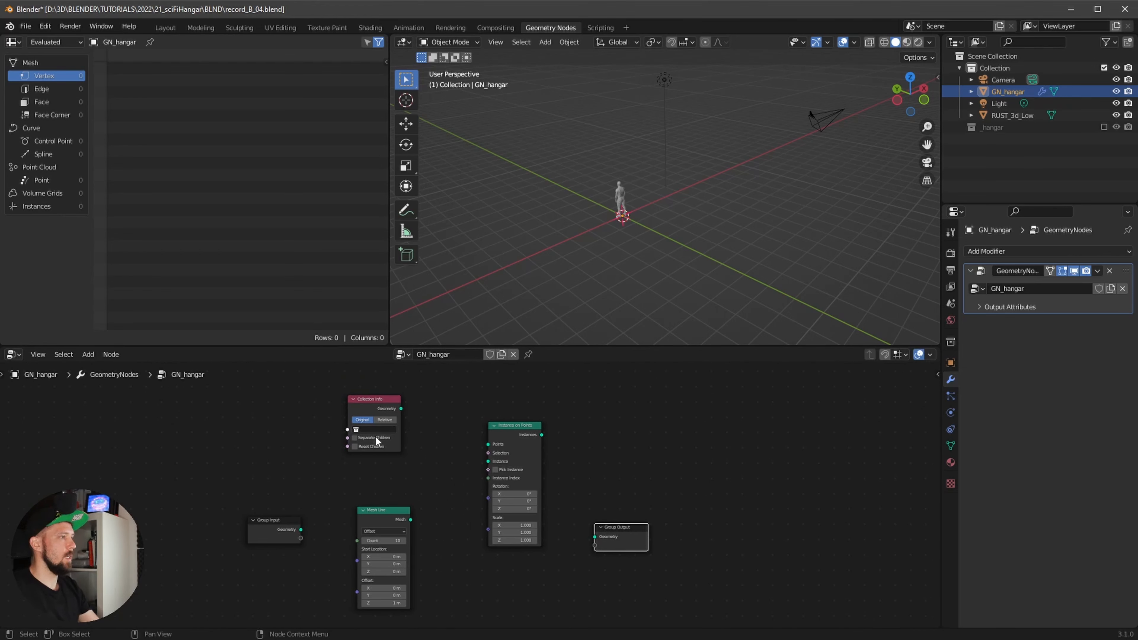
{"action": "left_click_drag", "start_coordinate": [375, 401], "coordinate": [359, 472]}
{"action": "left_click_drag", "start_coordinate": [399, 516], "coordinate": [404, 352]}
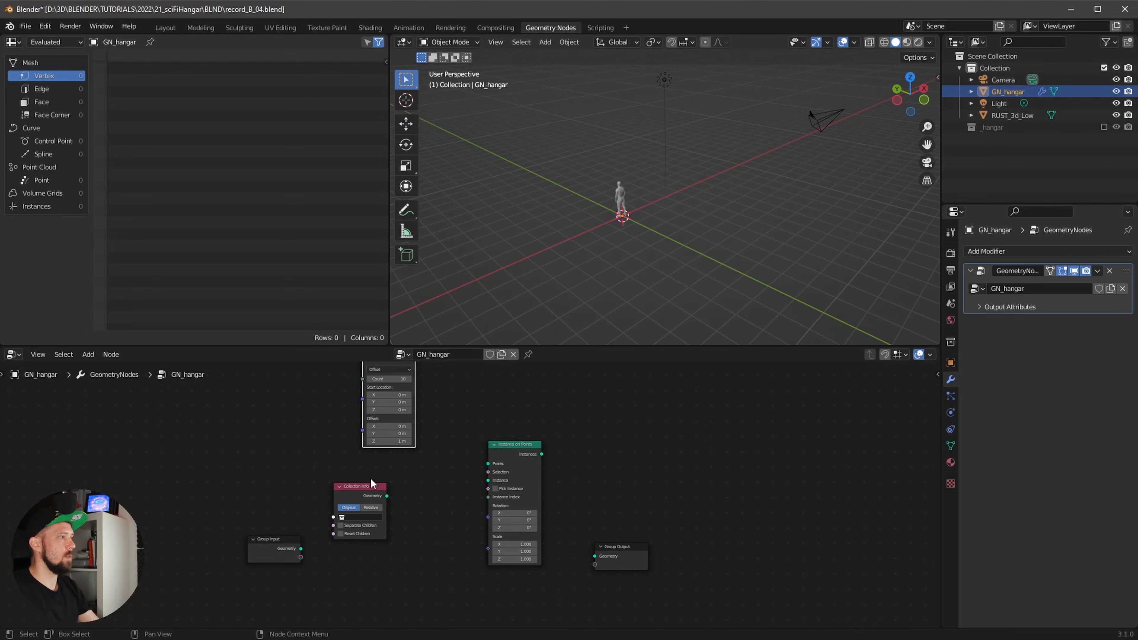
{"action": "left_click_drag", "start_coordinate": [370, 487], "coordinate": [392, 575]}
{"action": "middle_click_drag", "start_coordinate": [446, 422], "coordinate": [447, 460]}
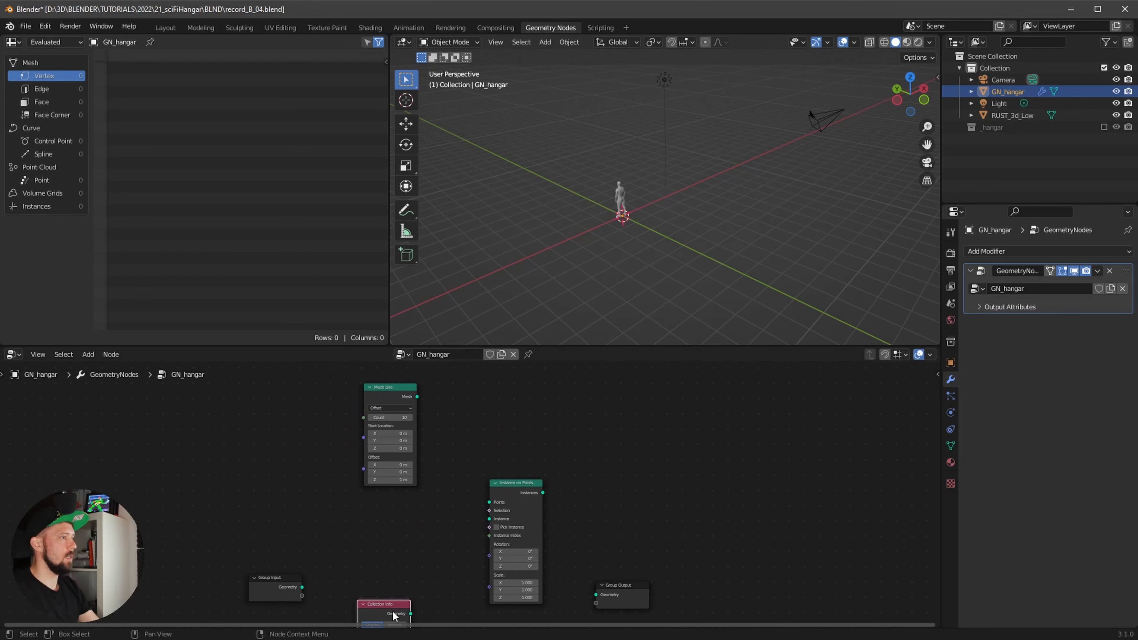
{"action": "left_click_drag", "start_coordinate": [394, 612], "coordinate": [395, 522]}
{"action": "scroll", "coordinate": [430, 534], "scroll_direction": "up", "scroll_amount": 3}
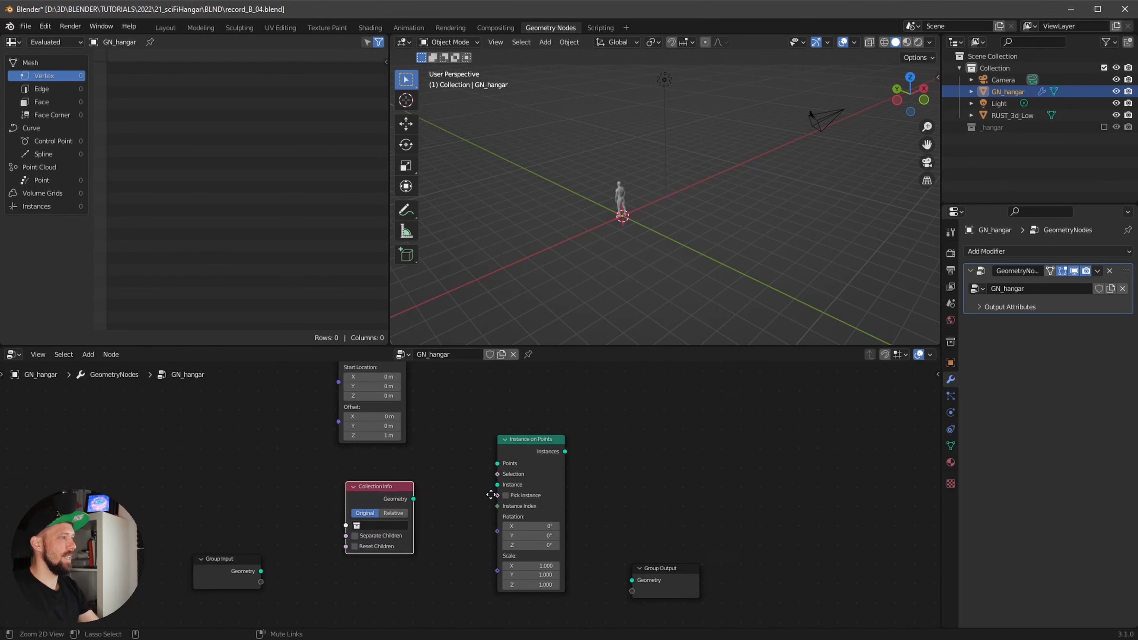
{"action": "middle_click_drag", "start_coordinate": [437, 555], "coordinate": [444, 544]}
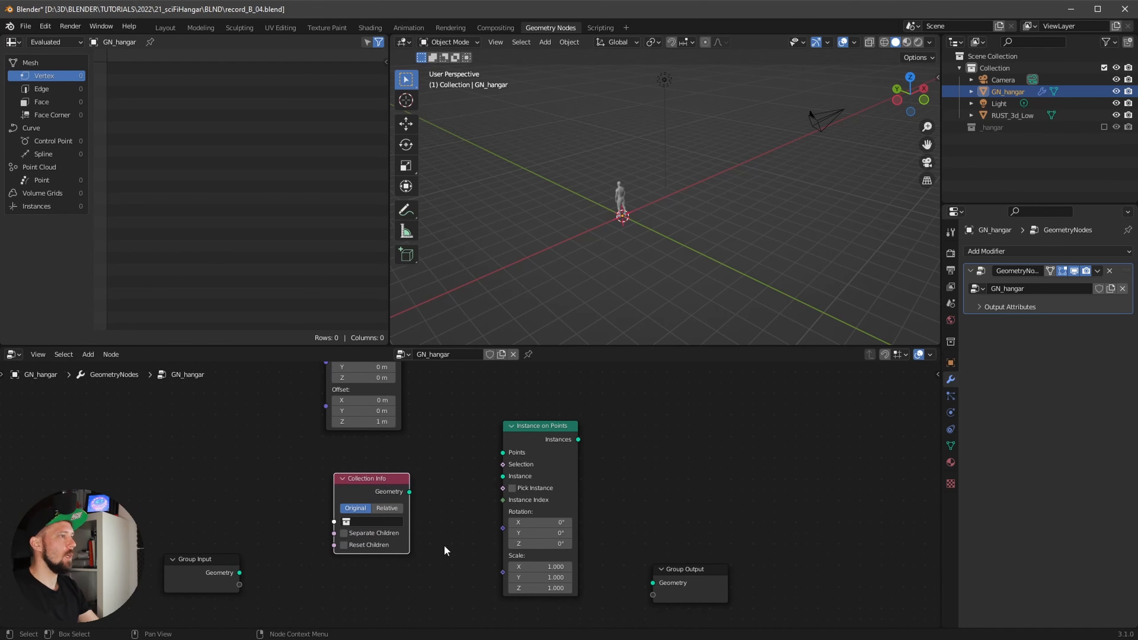
Step: Set the Collection Info node to the _hangar collection and link its Geometry to the Instance input of Instance on Points
{"action": "left_click", "coordinate": [375, 521]}
{"action": "left_click", "coordinate": [363, 410]}
{"action": "left_click_drag", "start_coordinate": [368, 489], "coordinate": [501, 476]}
Step: Link the Mesh Line's Mesh to the Points input and the resulting Instances to the Group Output's Geometry
{"action": "scroll", "coordinate": [425, 477], "scroll_direction": "down", "scroll_amount": 2}
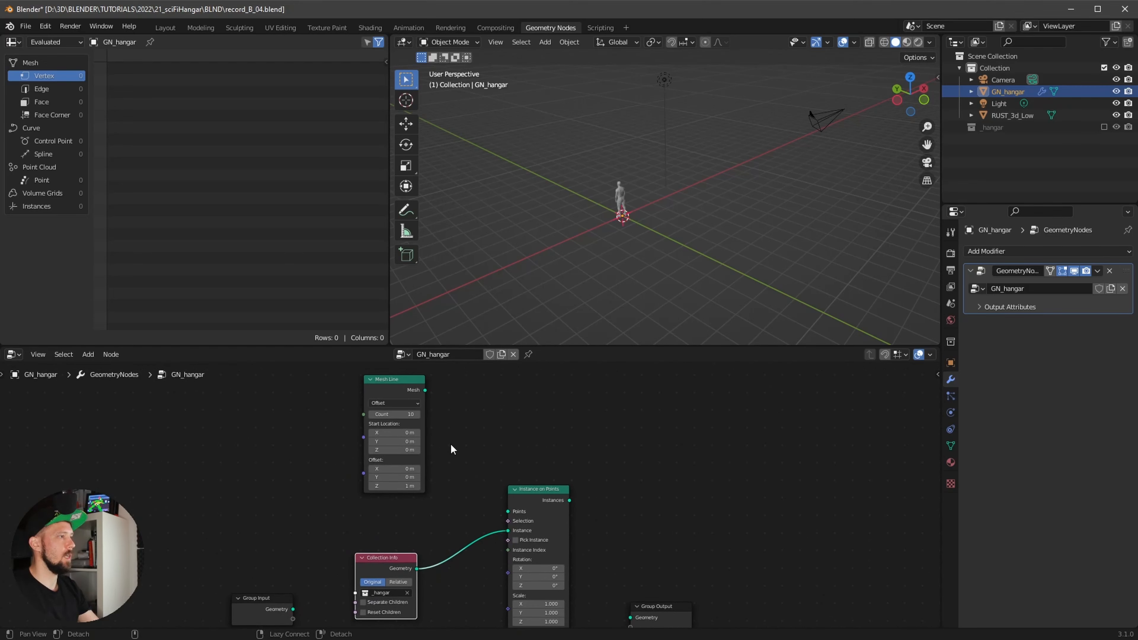
{"action": "middle_click_drag", "start_coordinate": [450, 442], "coordinate": [428, 425]}
{"action": "left_click_drag", "start_coordinate": [403, 372], "coordinate": [488, 492]}
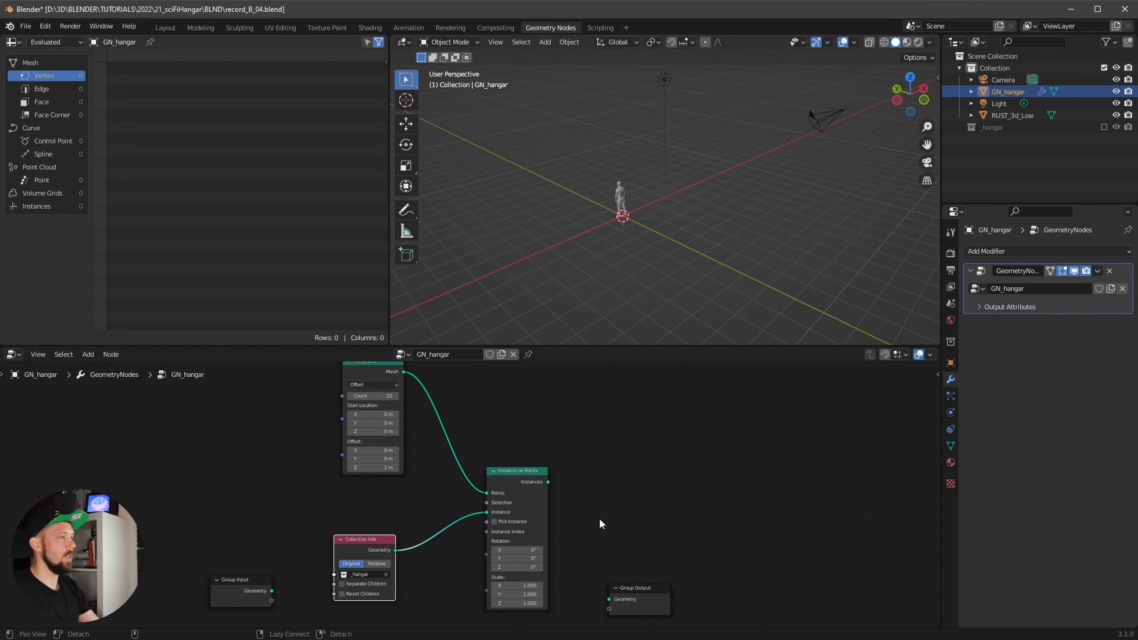
{"action": "middle_click_drag", "start_coordinate": [598, 518], "coordinate": [577, 450]}
{"action": "left_click_drag", "start_coordinate": [525, 414], "coordinate": [586, 532]}
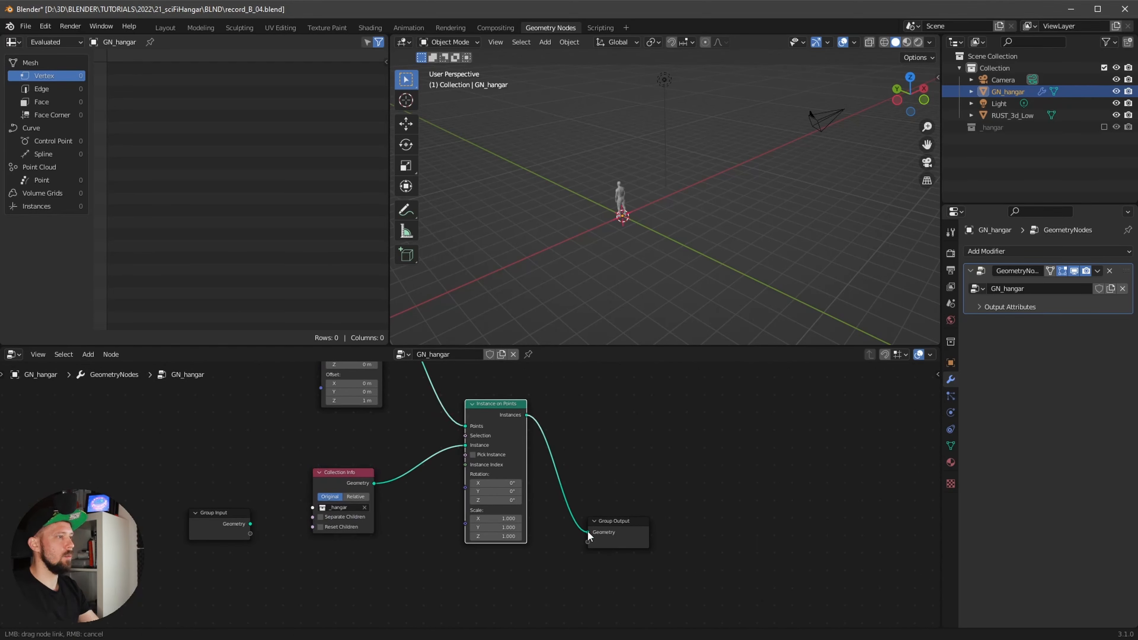
Step: Set the Mesh Line offset to 0 m in Z and about 14.9 m in Y, and check the seams between hangar modules
{"action": "middle_click_drag", "start_coordinate": [687, 301], "coordinate": [699, 254]}
{"action": "scroll", "coordinate": [686, 264], "scroll_direction": "up", "scroll_amount": 6}
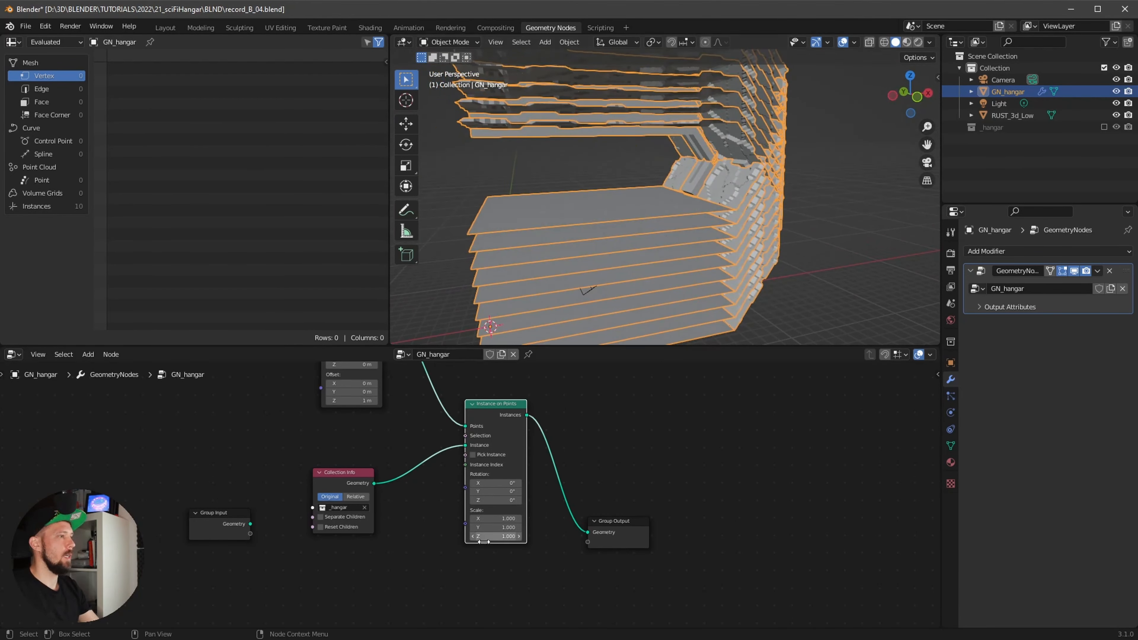
{"action": "middle_click_drag", "start_coordinate": [416, 494], "coordinate": [447, 531]}
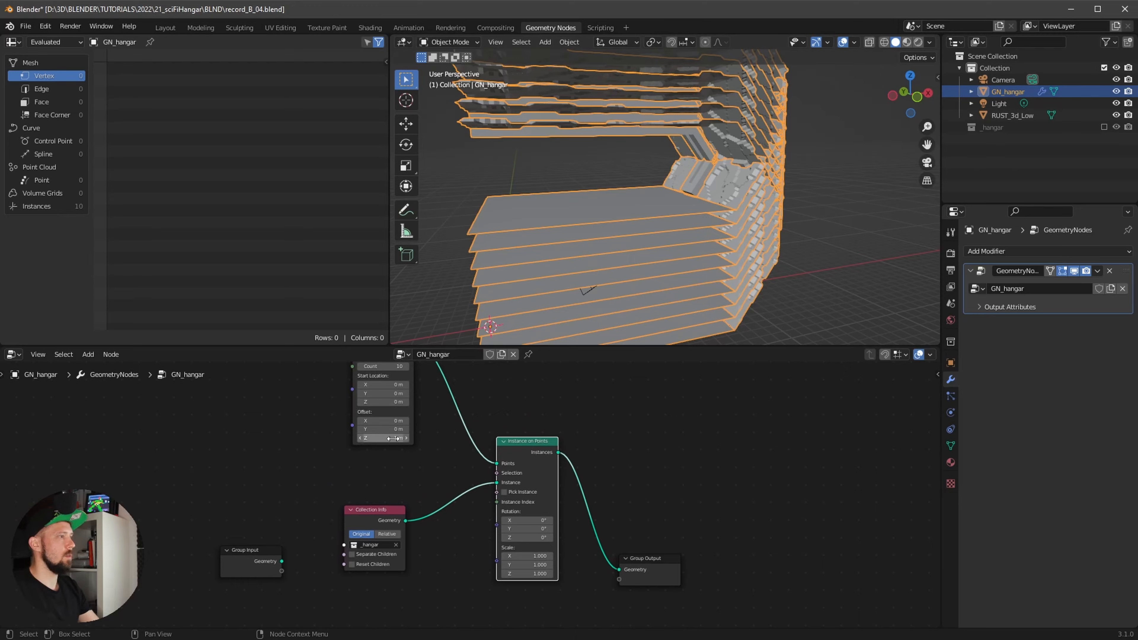
{"action": "mouse_move", "coordinate": [393, 439]}
{"action": "left_mouse_down"}
{"action": "mouse_move", "coordinate": [403, 436]}
{"action": "mouse_move", "coordinate": [393, 435]}
{"action": "left_mouse_up"}
{"action": "key", "text": "Return"}
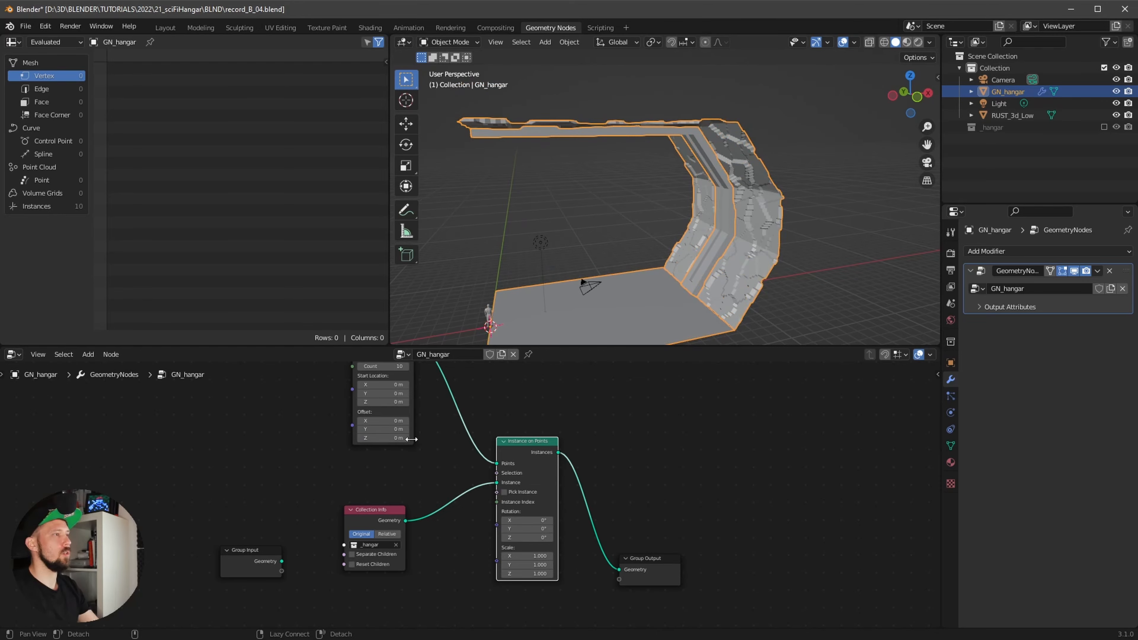
{"action": "left_click_drag", "start_coordinate": [396, 429], "coordinate": [481, 425]}
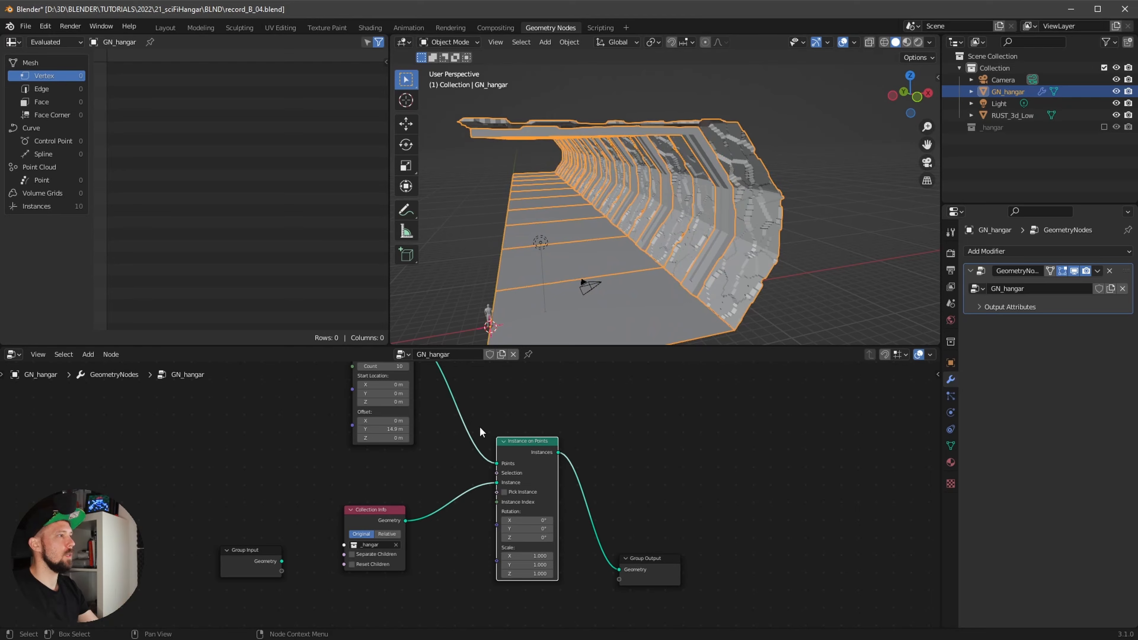
{"action": "middle_click_drag", "start_coordinate": [634, 255], "coordinate": [670, 284]}
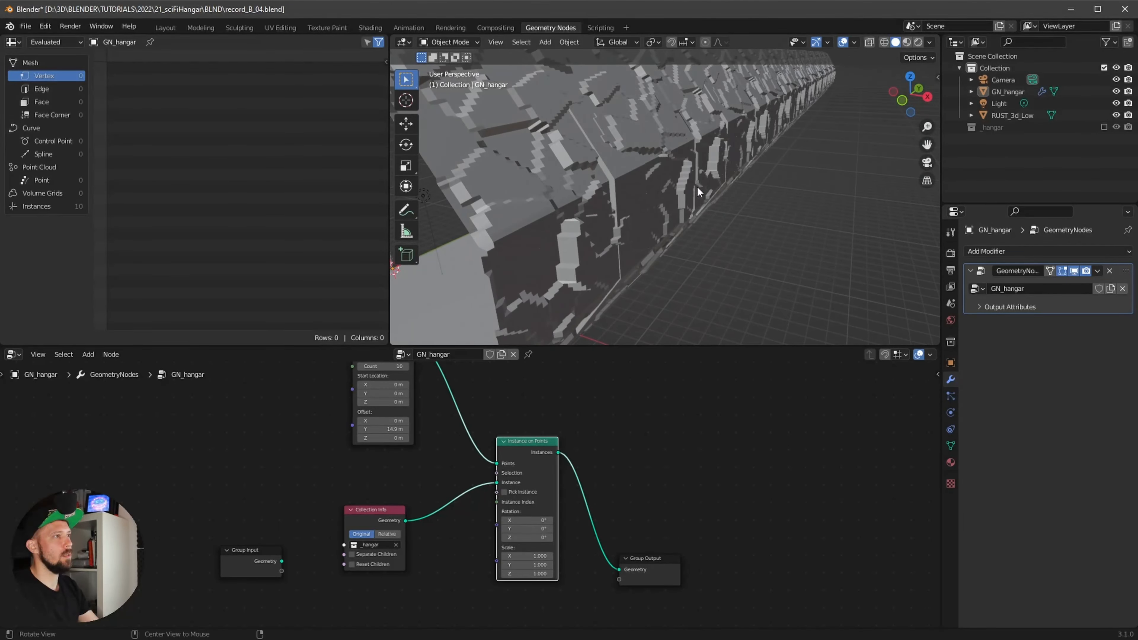
{"action": "middle_click_drag", "start_coordinate": [699, 190], "coordinate": [733, 244]}
Step: Move the Group Output further away and insert a Join Geometry node on the link from Instance on Points
{"action": "middle_click_drag", "start_coordinate": [472, 422], "coordinate": [447, 484]}
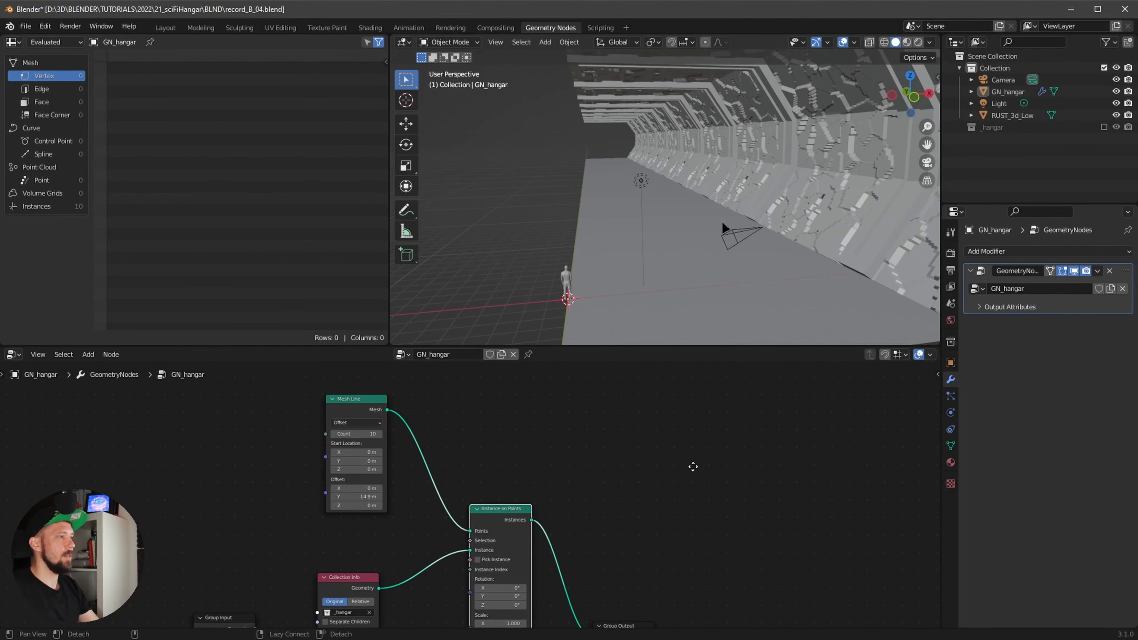
{"action": "middle_click_drag", "start_coordinate": [693, 464], "coordinate": [715, 259], "text": "ctrl"}
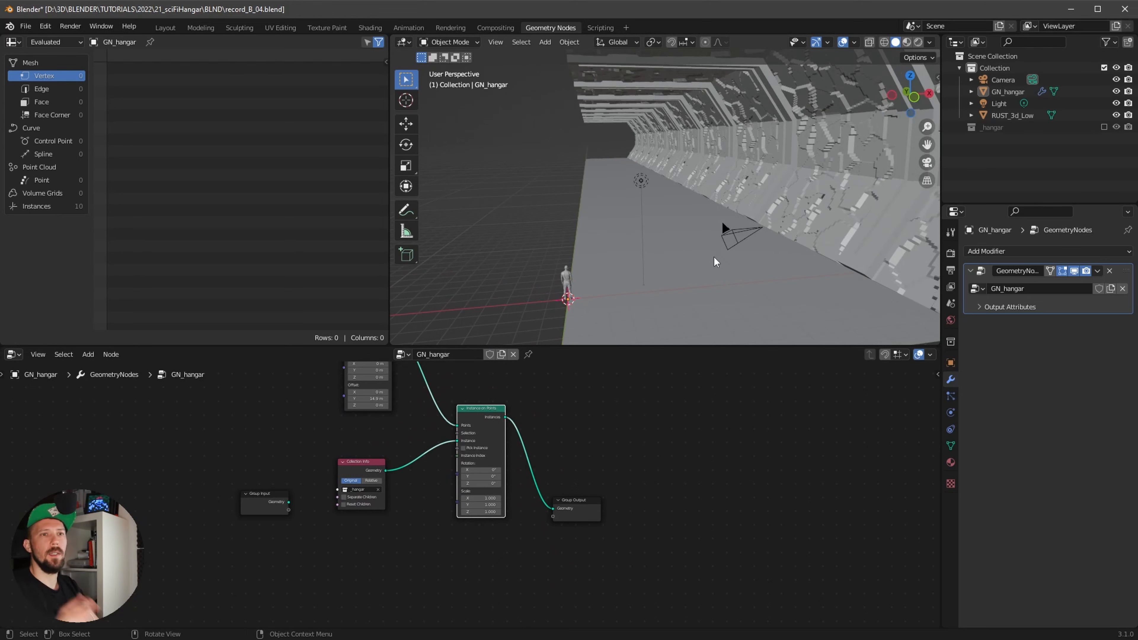
{"action": "scroll", "coordinate": [713, 376], "scroll_direction": "down", "scroll_amount": 2}
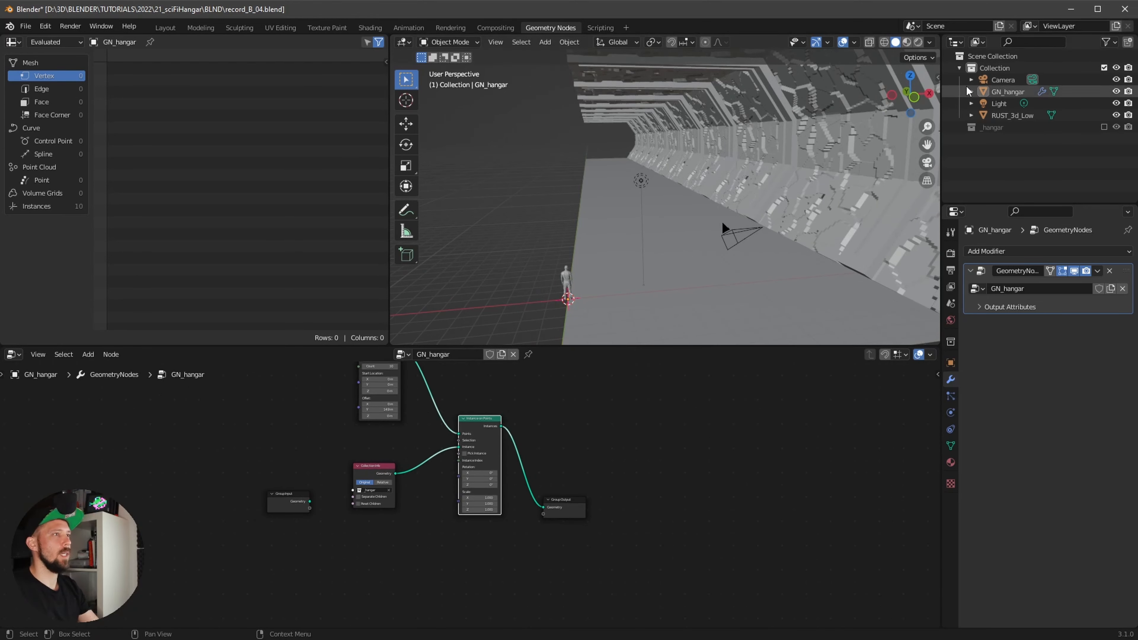
{"action": "left_click_drag", "start_coordinate": [560, 500], "coordinate": [715, 487]}
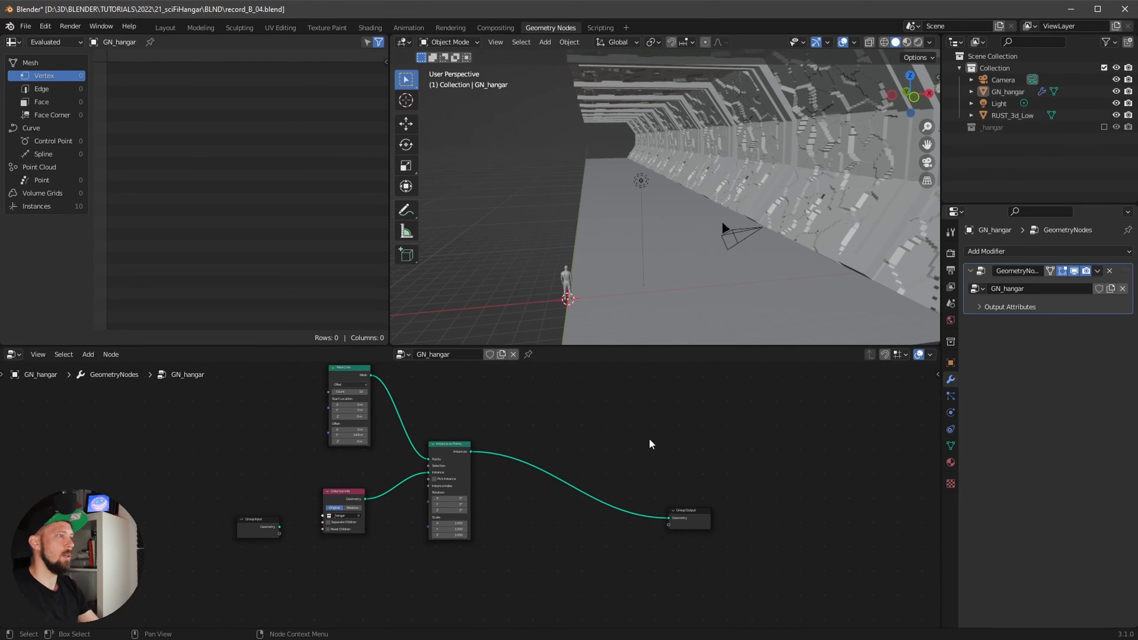
{"action": "middle_click_drag", "start_coordinate": [651, 385], "coordinate": [632, 437]}
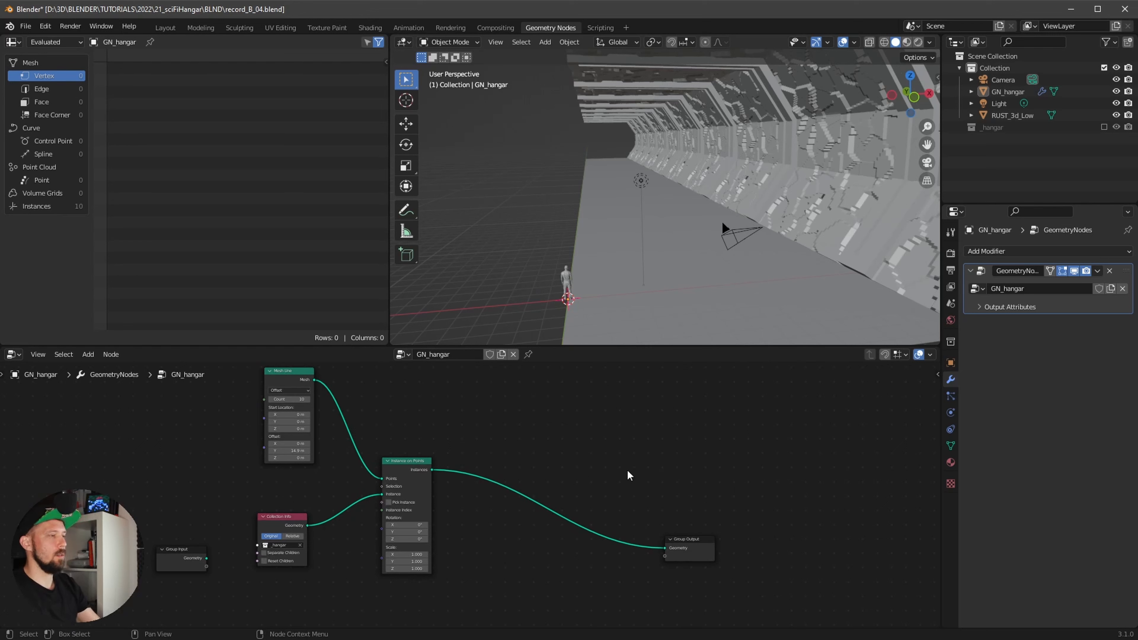
{"action": "key", "text": "shift+a"}
{"action": "left_click", "coordinate": [603, 395]}
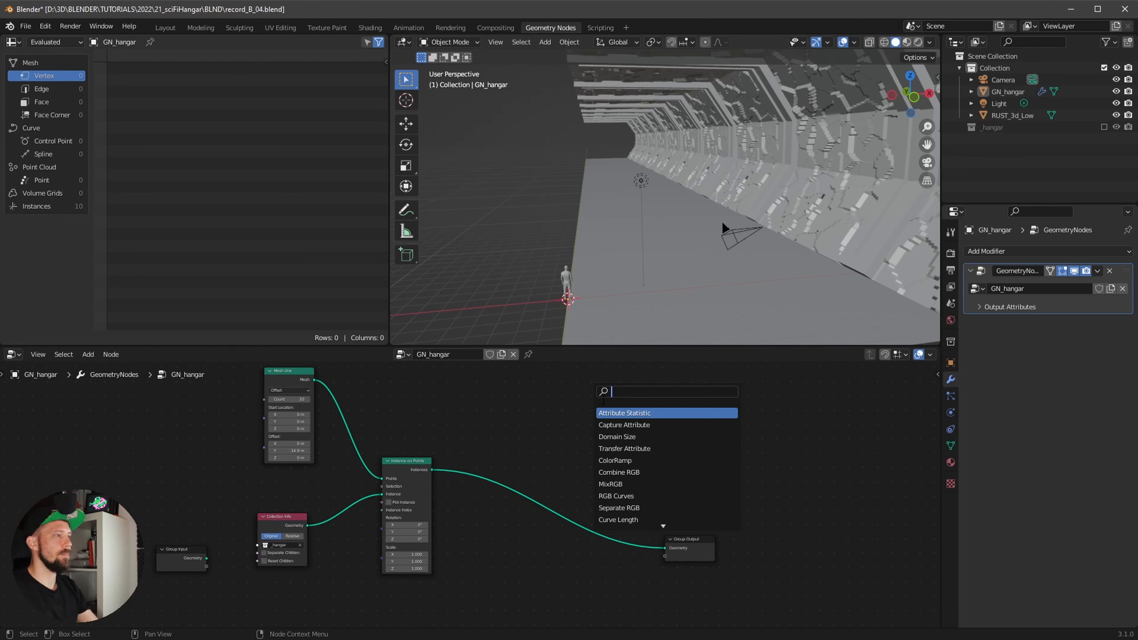
{"action": "type", "text": "join"}
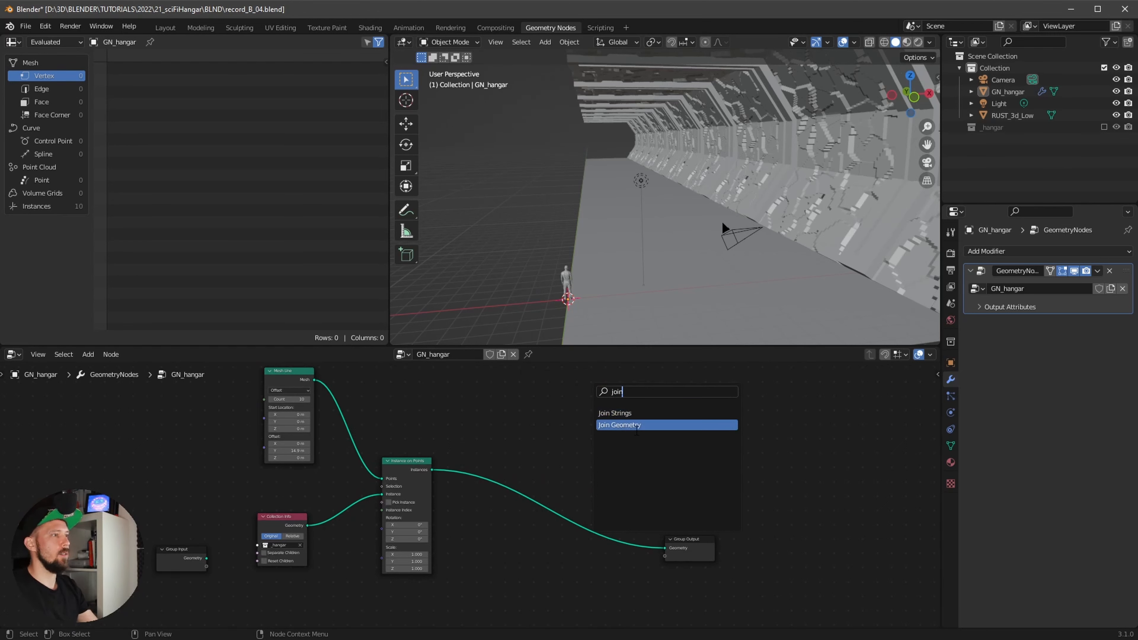
{"action": "left_click", "coordinate": [636, 424]}
{"action": "left_click", "coordinate": [586, 513]}
Step: Add a Transform node between Instance on Points and Join Geometry, and pull it off the link to sit unconnected below
{"action": "scroll", "coordinate": [513, 478], "scroll_direction": "up", "scroll_amount": 1}
{"action": "key", "text": "shift+a"}
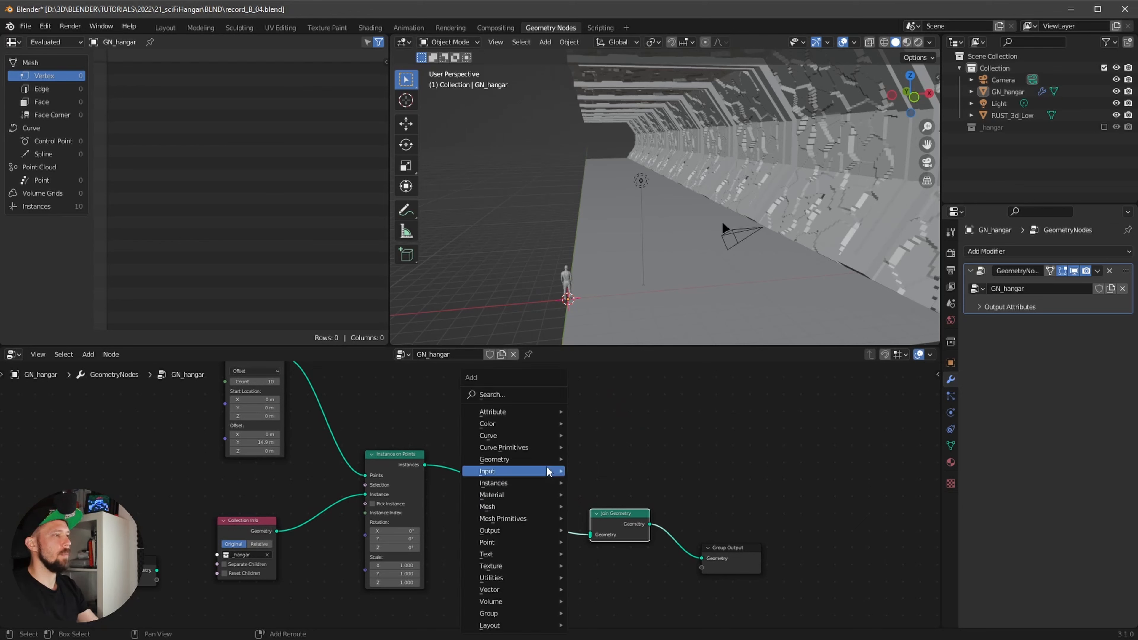
{"action": "left_click", "coordinate": [493, 393]}
{"action": "type", "text": "trans"}
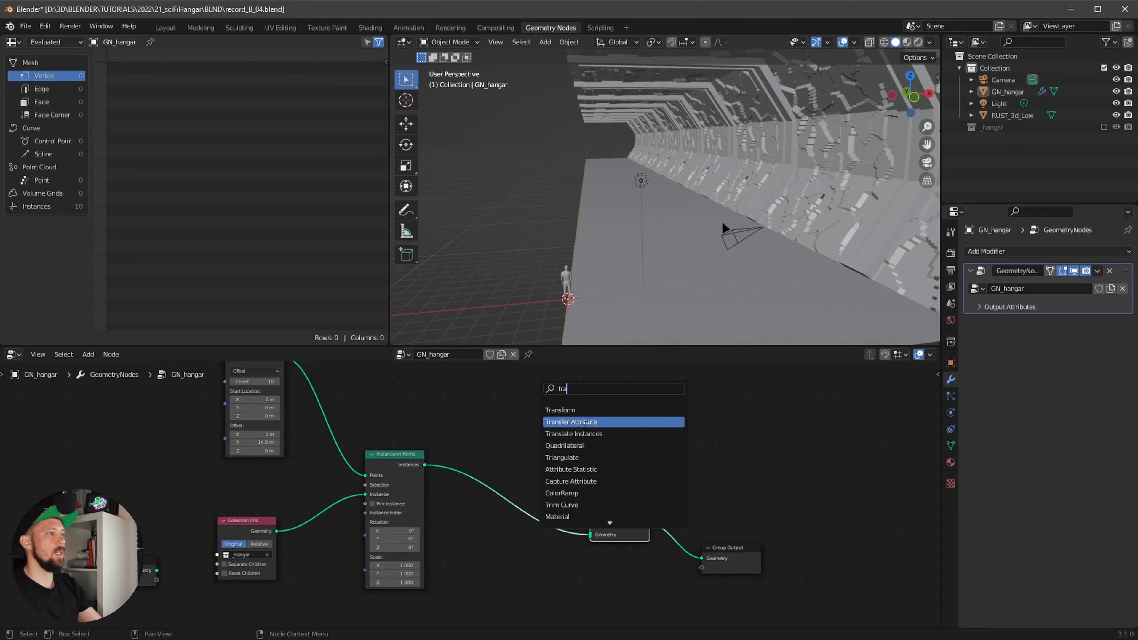
{"action": "key", "text": "Return"}
{"action": "left_click", "coordinate": [543, 486]}
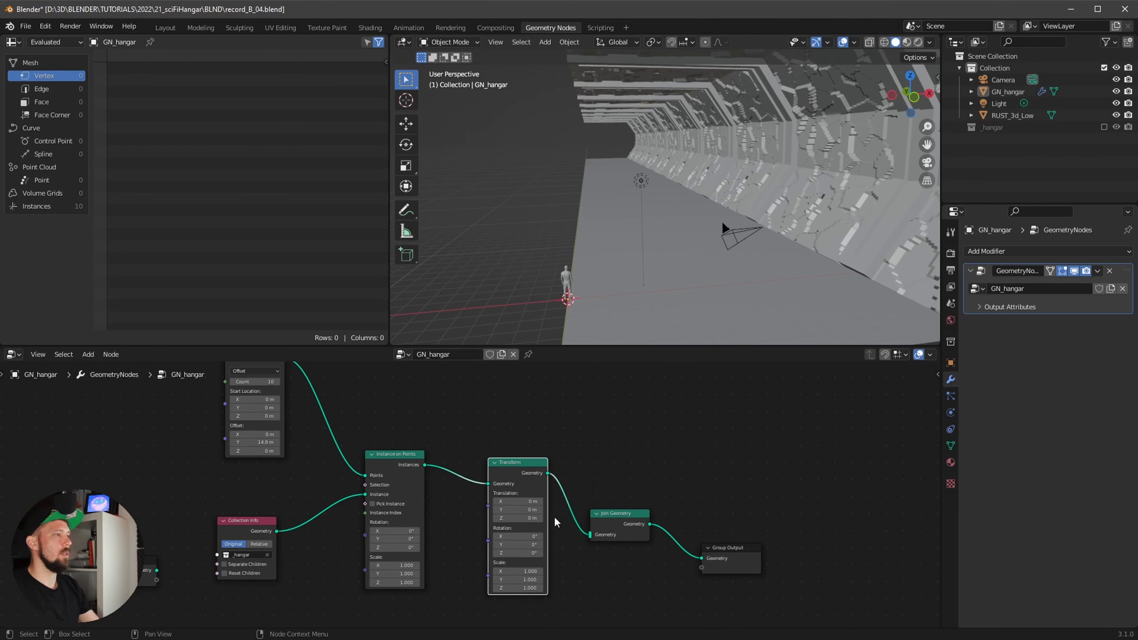
{"action": "left_click_drag", "start_coordinate": [536, 461], "coordinate": [517, 534], "text": "alt"}
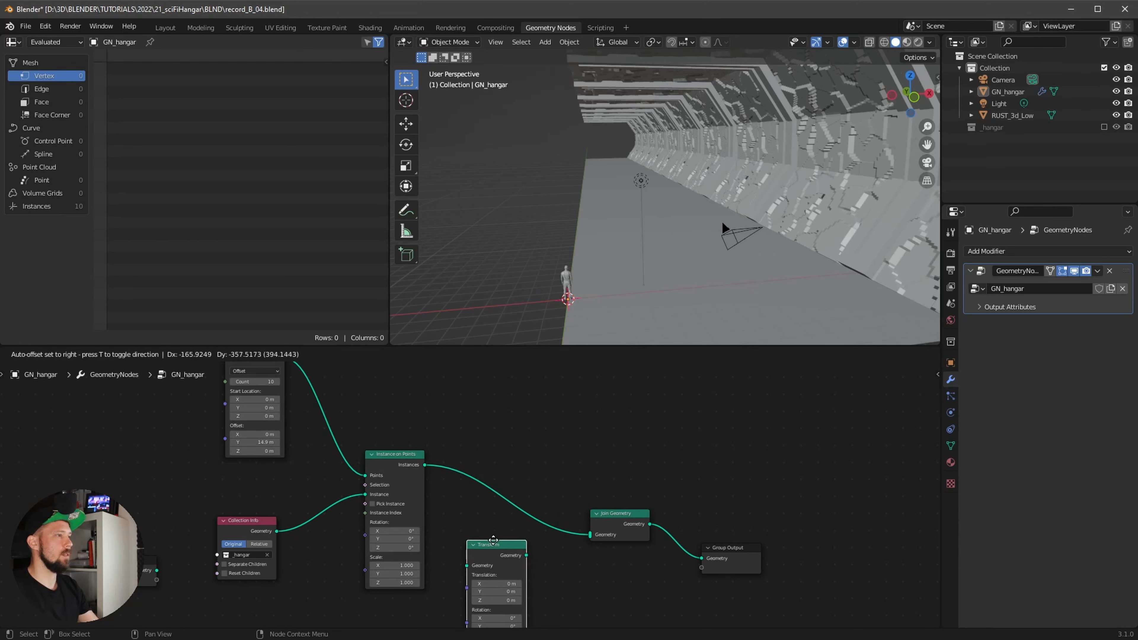
Step: Link the Instance on Points output through the Transform node into Join Geometry, and set the Transform's X scale to -1
{"action": "middle_click_drag", "start_coordinate": [517, 534], "coordinate": [529, 480]}
{"action": "left_click_drag", "start_coordinate": [435, 410], "coordinate": [600, 482]}
{"action": "middle_click_drag", "start_coordinate": [507, 609], "coordinate": [526, 579]}
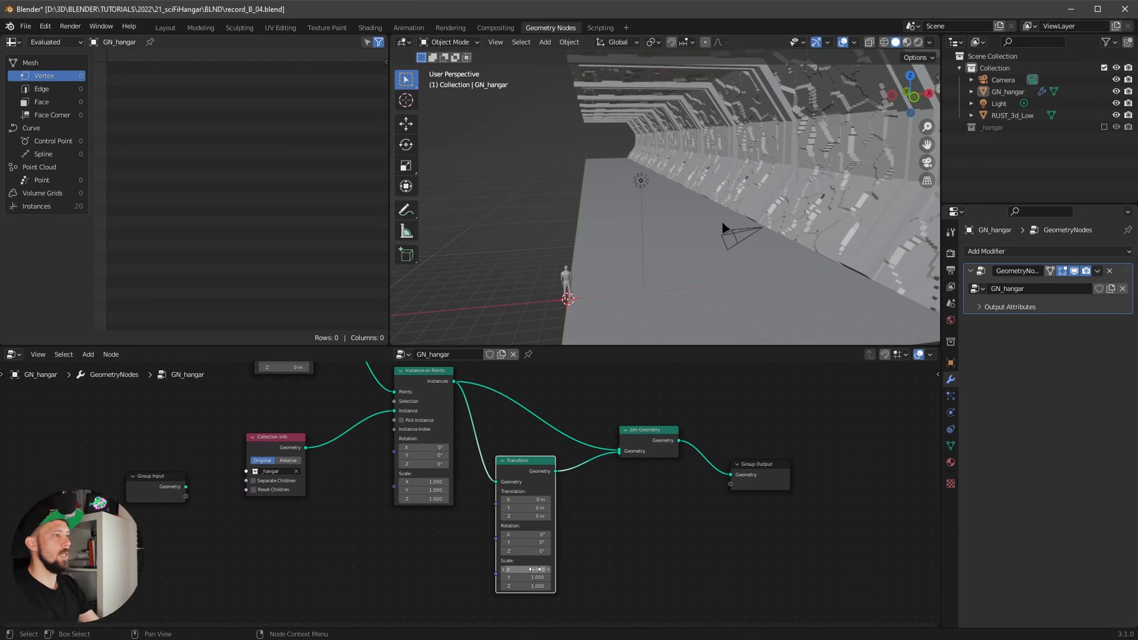
{"action": "type", "text": "-1"}
{"action": "key", "text": "Return"}
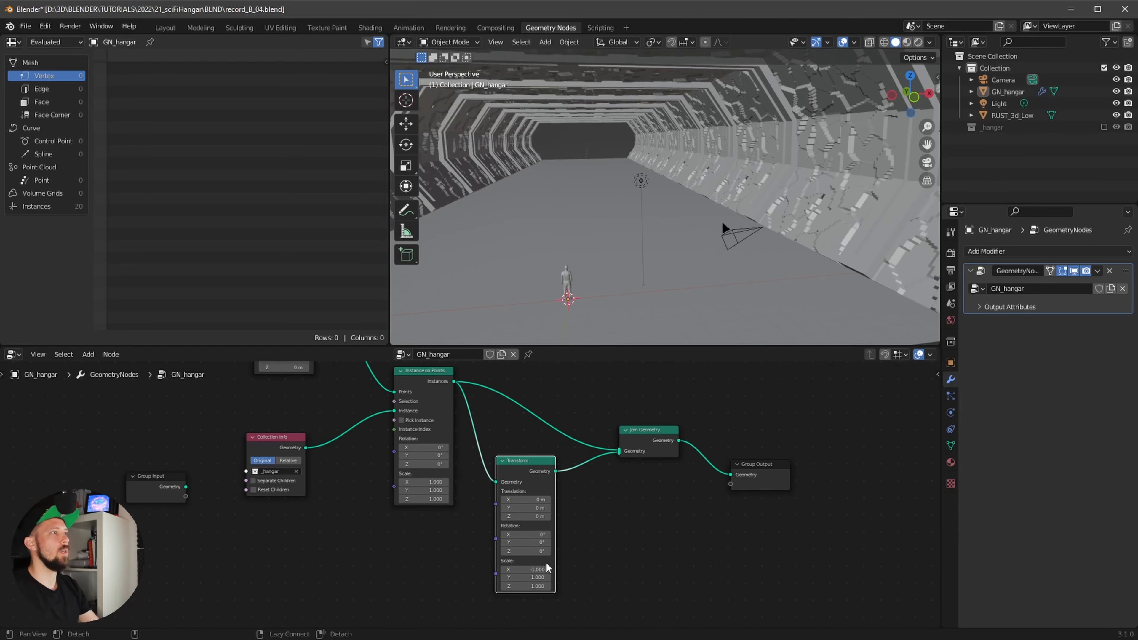
Step: Set the Mesh Line count to 8 and inspect the shortened, mirrored hangar
{"action": "middle_click_drag", "start_coordinate": [605, 309], "coordinate": [616, 342]}
{"action": "scroll", "coordinate": [344, 529], "scroll_direction": "up", "scroll_amount": 5, "text": "shift"}
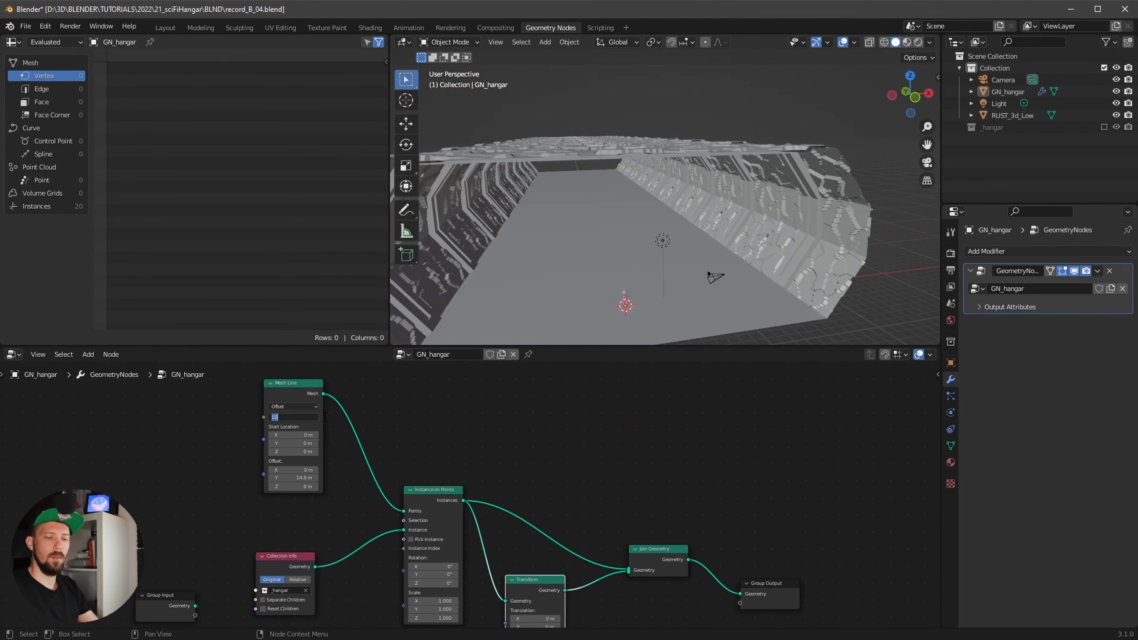
{"action": "type", "text": "8"}
{"action": "key", "text": "Return"}
{"action": "middle_click_drag", "start_coordinate": [712, 249], "coordinate": [734, 287]}
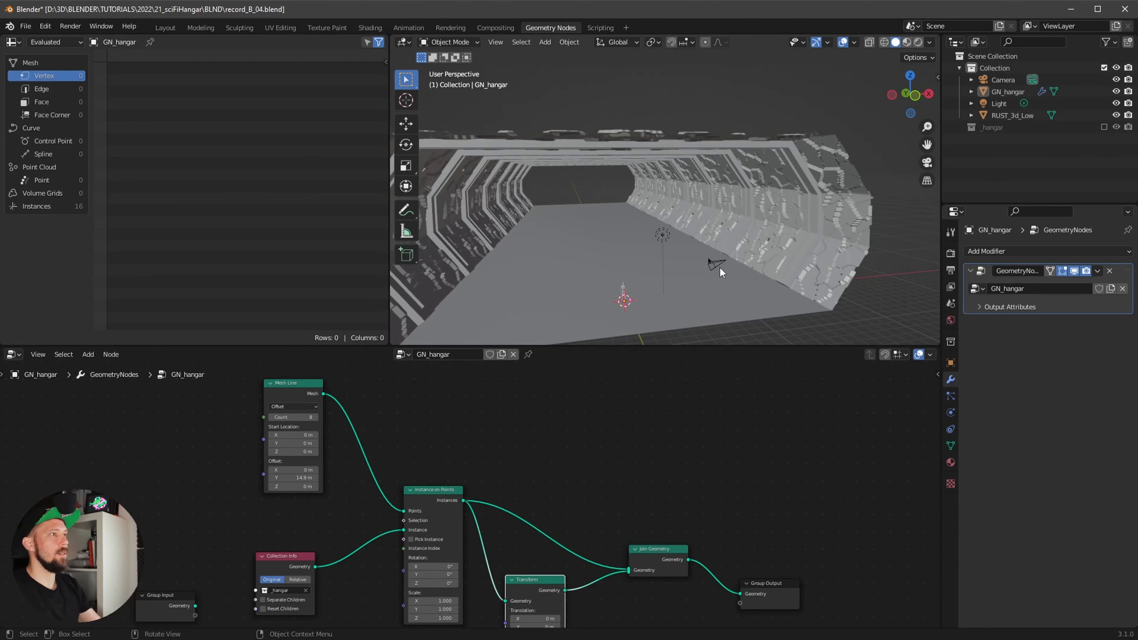
Step: Show the hangar in Rendered shading and enable Screen Space Reflections for the Eevee render
{"action": "key", "text": "z"}
{"action": "left_click", "coordinate": [717, 219]}
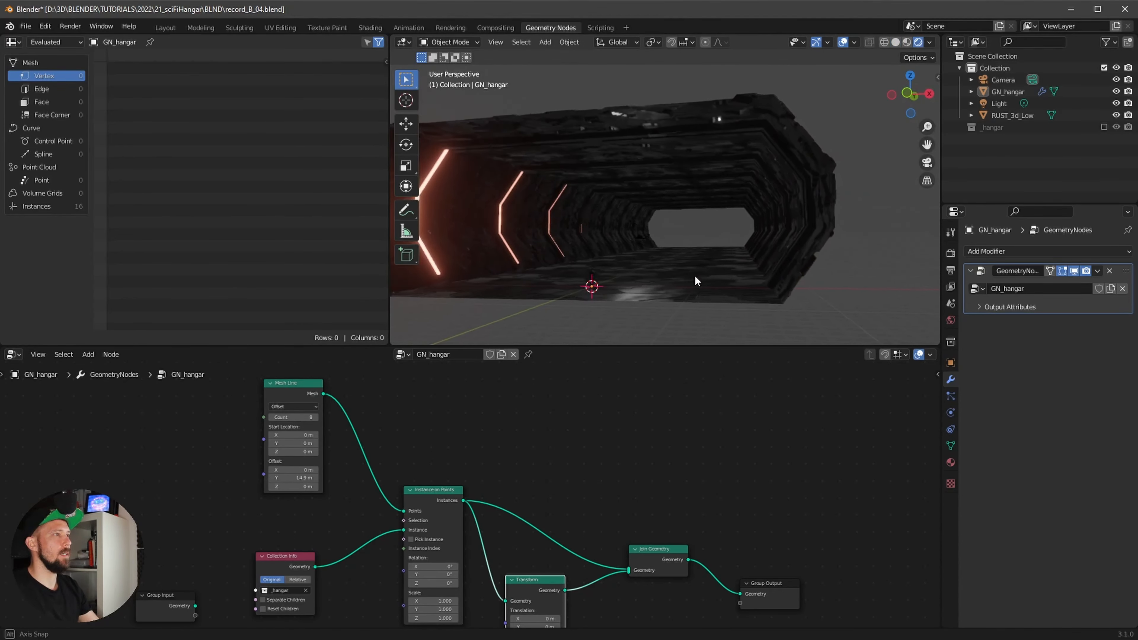
{"action": "mouse_move", "coordinate": [744, 286]}
{"action": "middle_mouse_down"}
{"action": "mouse_move", "coordinate": [701, 289]}
{"action": "mouse_move", "coordinate": [736, 286]}
{"action": "middle_mouse_up"}
{"action": "left_click_drag", "start_coordinate": [738, 290], "coordinate": [751, 236], "text": "alt"}
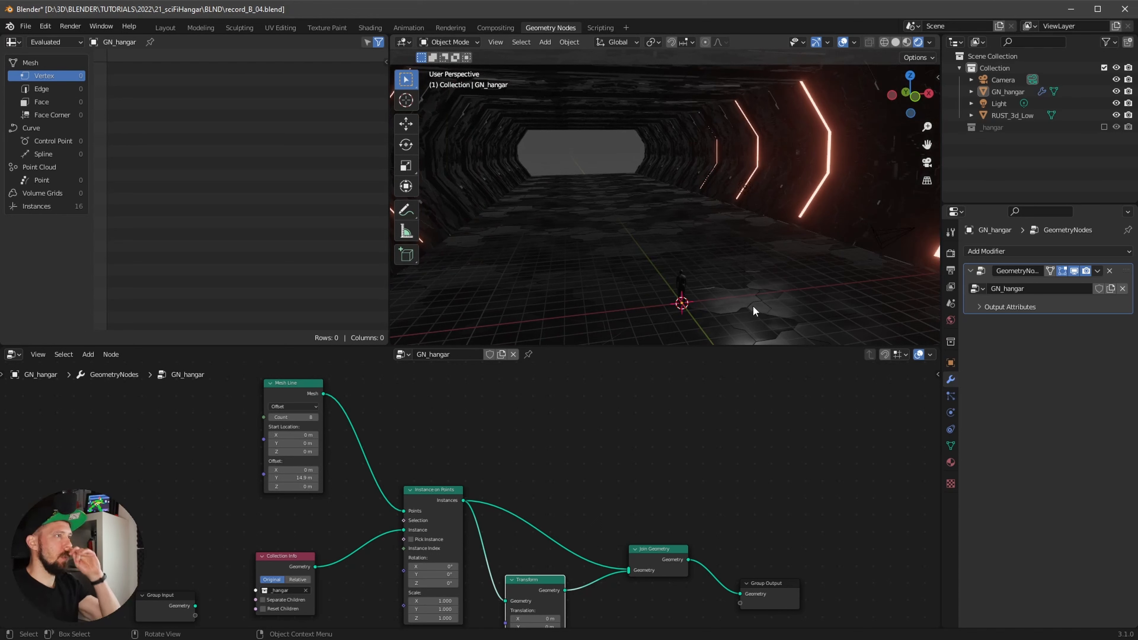
{"action": "left_click", "coordinate": [950, 271]}
{"action": "left_click", "coordinate": [950, 252]}
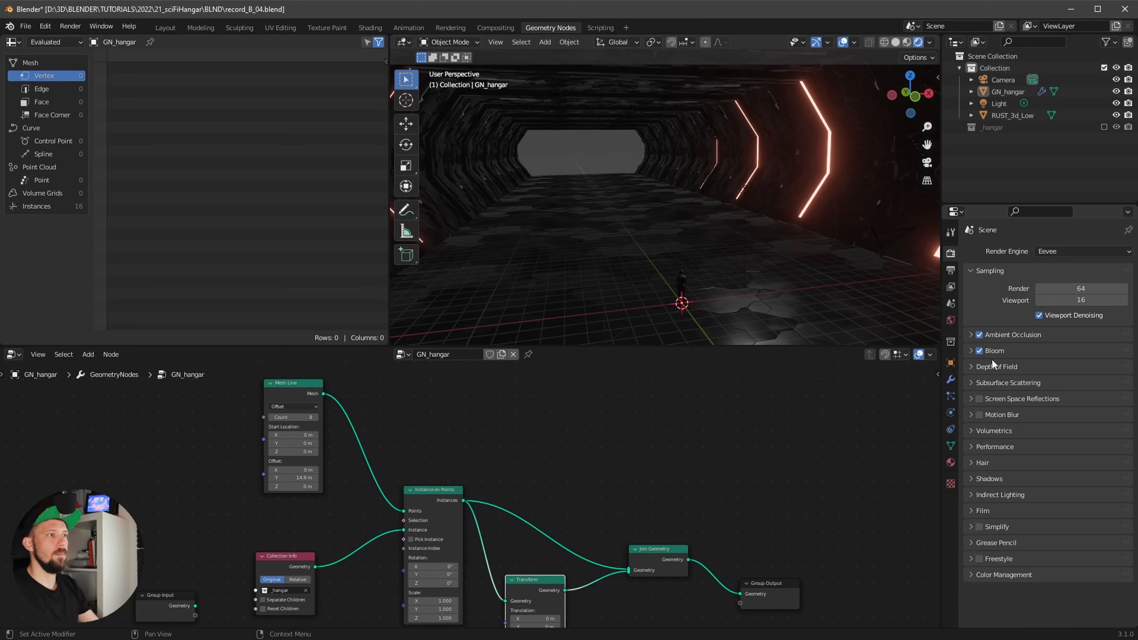
{"action": "left_click", "coordinate": [978, 398]}
{"action": "middle_click_drag", "start_coordinate": [797, 291], "coordinate": [833, 275]}
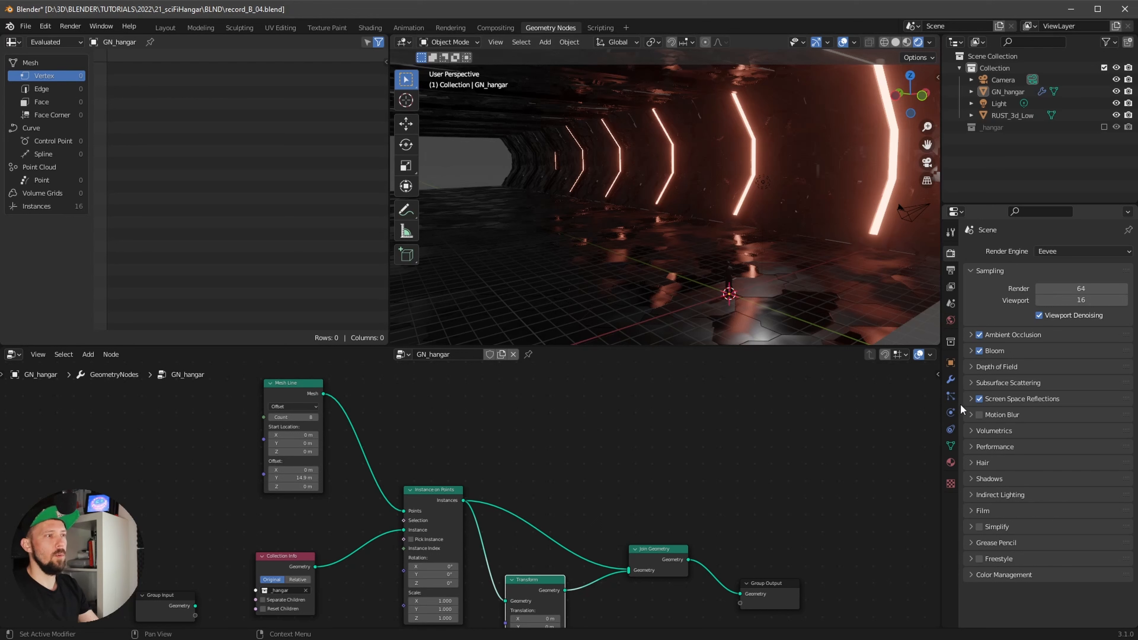
Step: Turn off Half Res Trace for the reflections, with Trace Precision and Max Roughness at 1.000 and Edge Fading at 0.000
{"action": "left_click", "coordinate": [971, 398]}
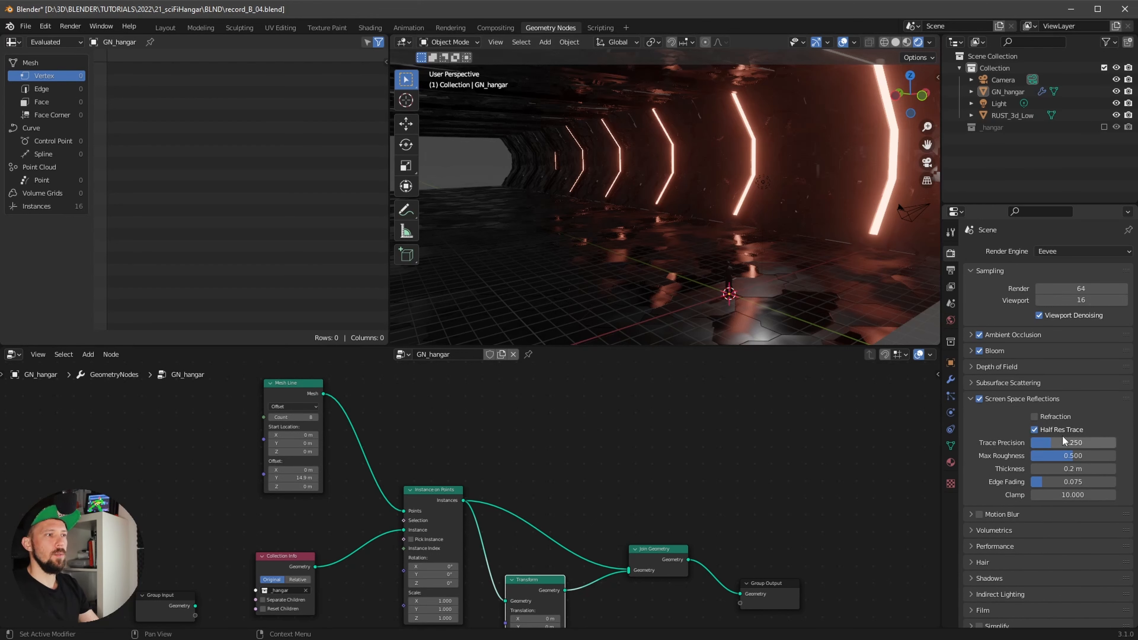
{"action": "left_click", "coordinate": [1038, 429]}
{"action": "mouse_move", "coordinate": [1046, 442]}
{"action": "left_mouse_down"}
{"action": "mouse_move", "coordinate": [1127, 443]}
{"action": "mouse_move", "coordinate": [1129, 455]}
{"action": "left_mouse_up"}
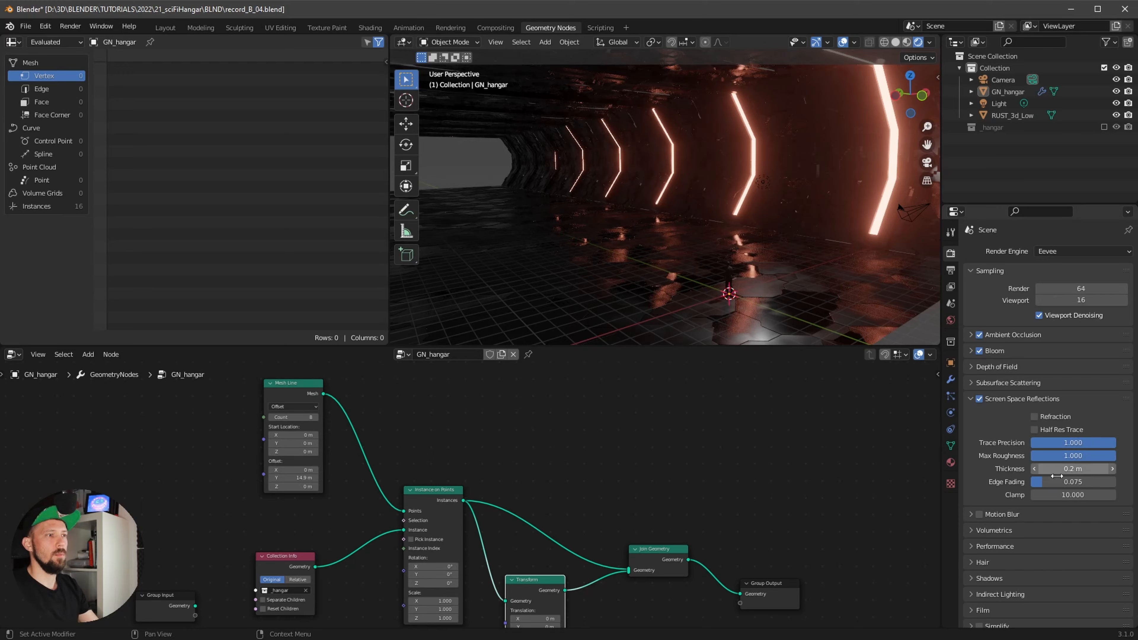
{"action": "left_click_drag", "start_coordinate": [1038, 481], "coordinate": [1031, 481]}
{"action": "mouse_move", "coordinate": [789, 286]}
{"action": "middle_mouse_down"}
{"action": "mouse_move", "coordinate": [724, 278]}
{"action": "mouse_move", "coordinate": [784, 271]}
{"action": "mouse_move", "coordinate": [757, 264]}
{"action": "mouse_move", "coordinate": [739, 272]}
{"action": "mouse_move", "coordinate": [788, 270]}
{"action": "middle_mouse_up"}
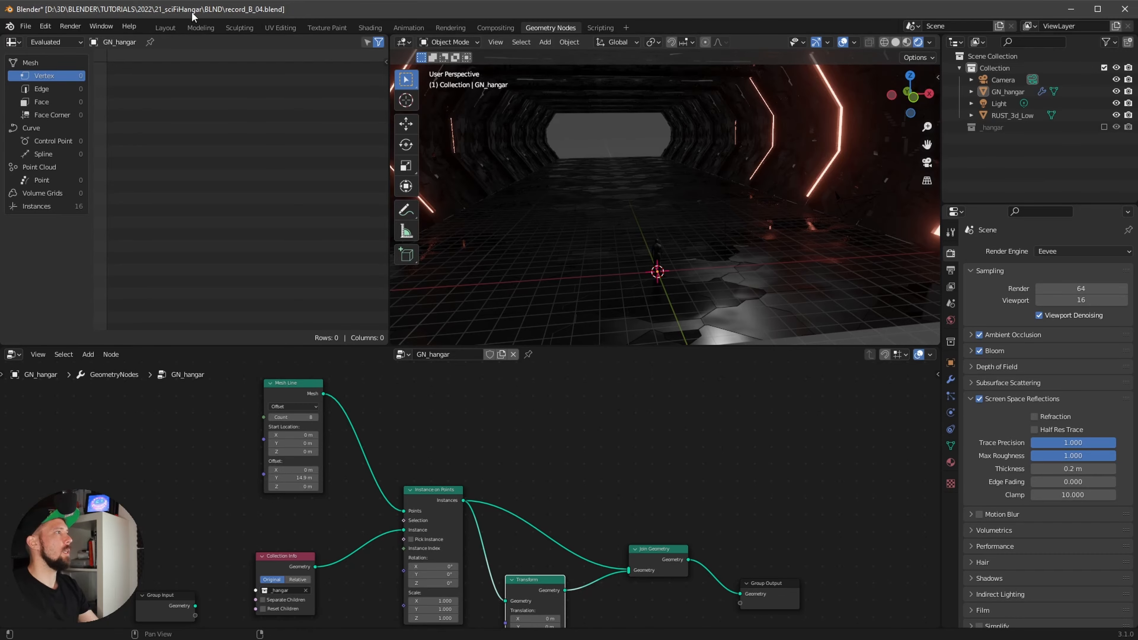
Step: Switch to the Layout workspace and look through the scene camera
{"action": "left_click", "coordinate": [165, 27]}
{"action": "middle_click_drag", "start_coordinate": [541, 265], "coordinate": [495, 318]}
{"action": "scroll", "coordinate": [526, 307], "scroll_direction": "up", "scroll_amount": 4}
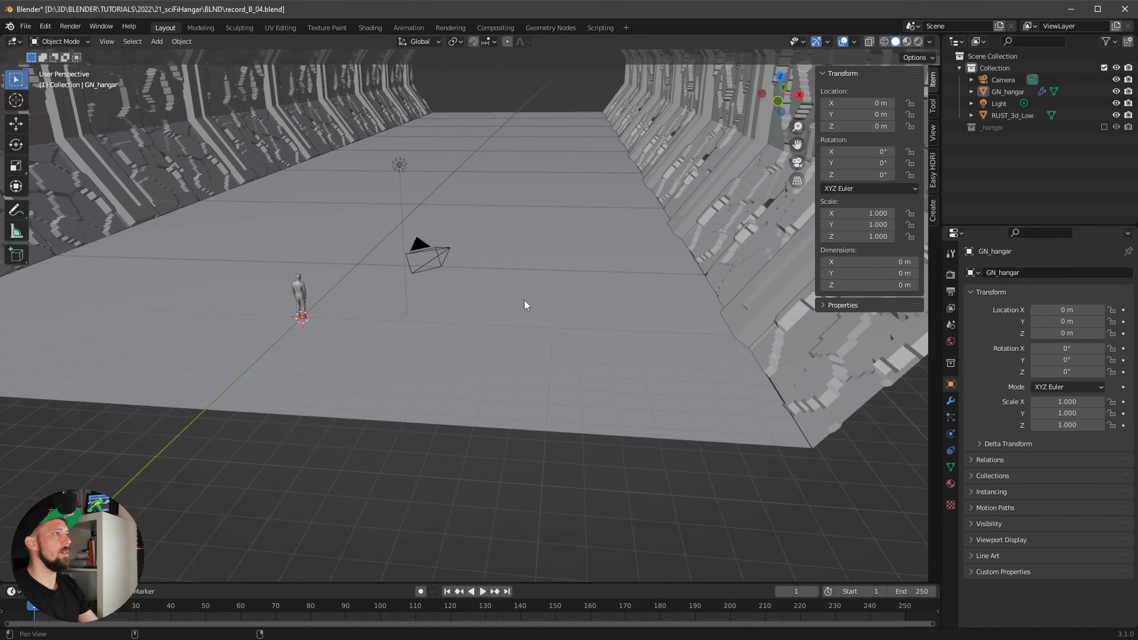
{"action": "key", "text": "KP_0"}
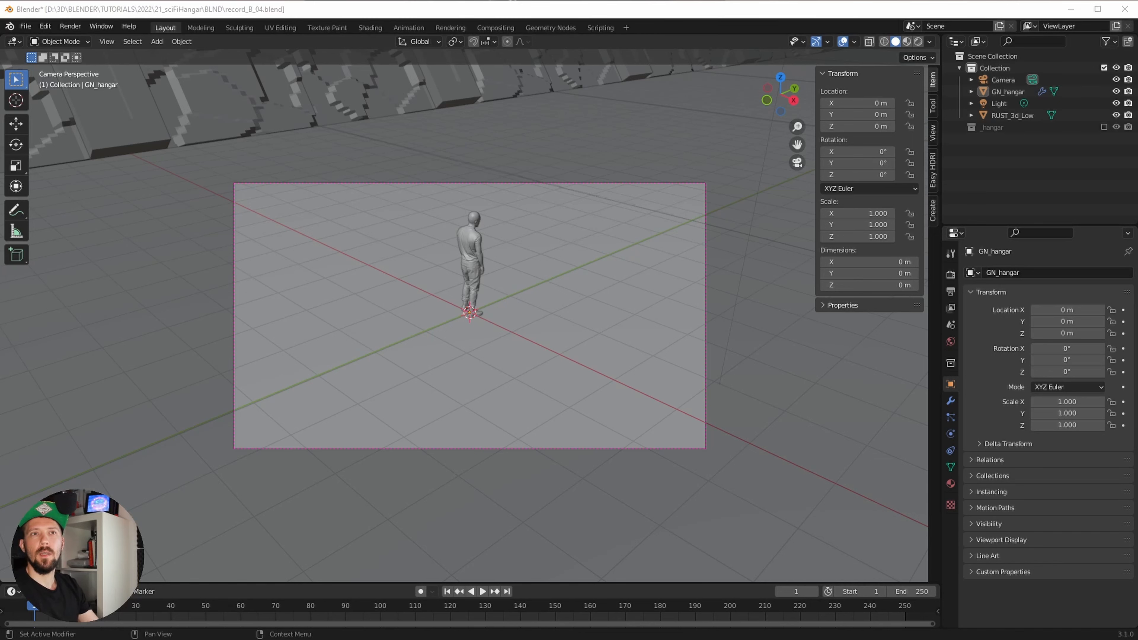
Step: Set the camera's location to 0 m in X and 1.5 m in Z
{"action": "left_click", "coordinate": [1003, 79]}
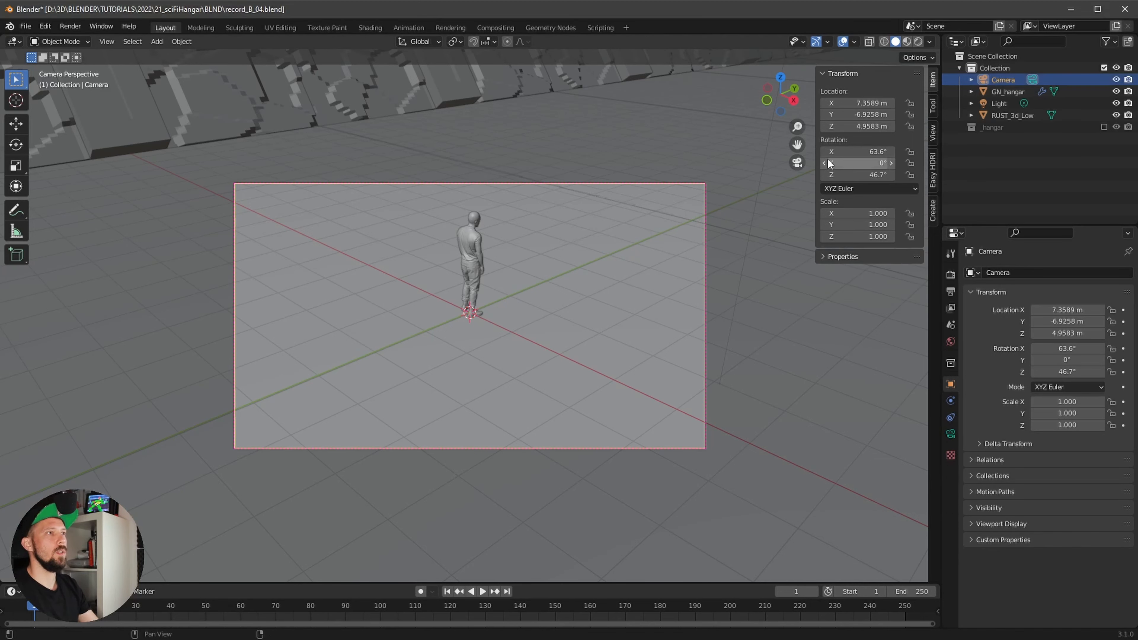
{"action": "left_click", "coordinate": [862, 102]}
{"action": "type", "text": "0"}
{"action": "key", "text": "Return"}
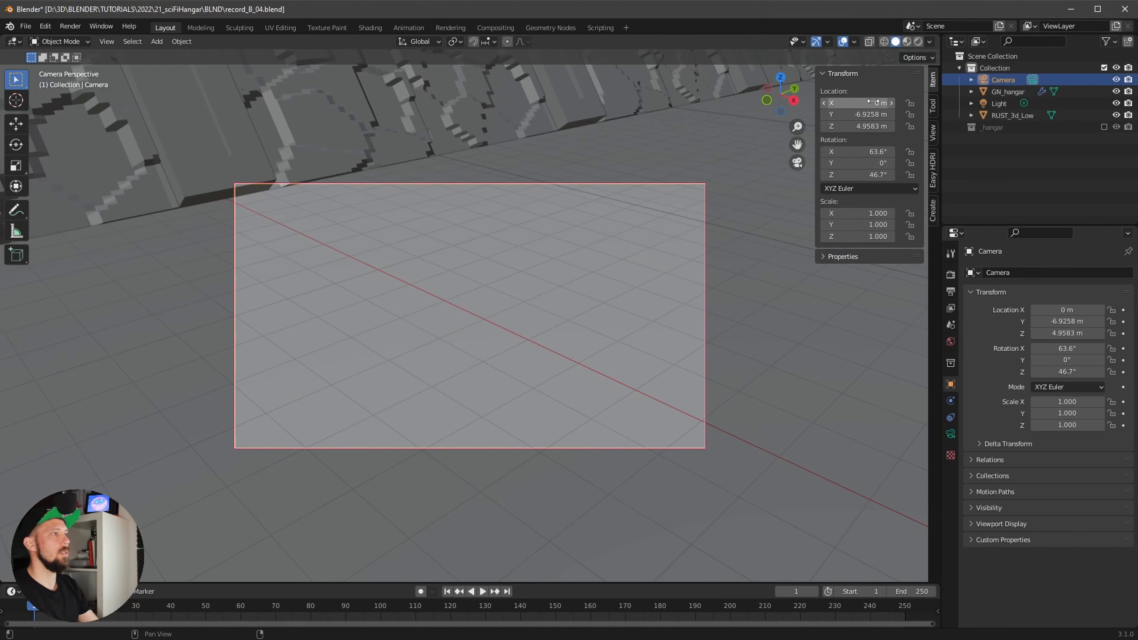
{"action": "left_click", "coordinate": [866, 115]}
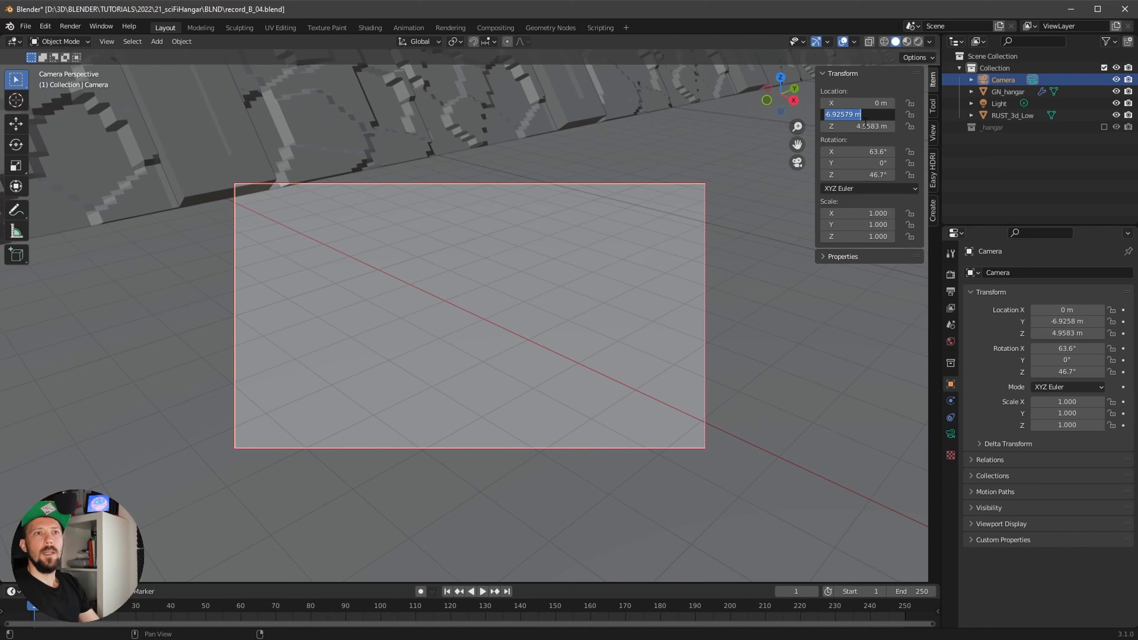
{"action": "left_click", "coordinate": [859, 135]}
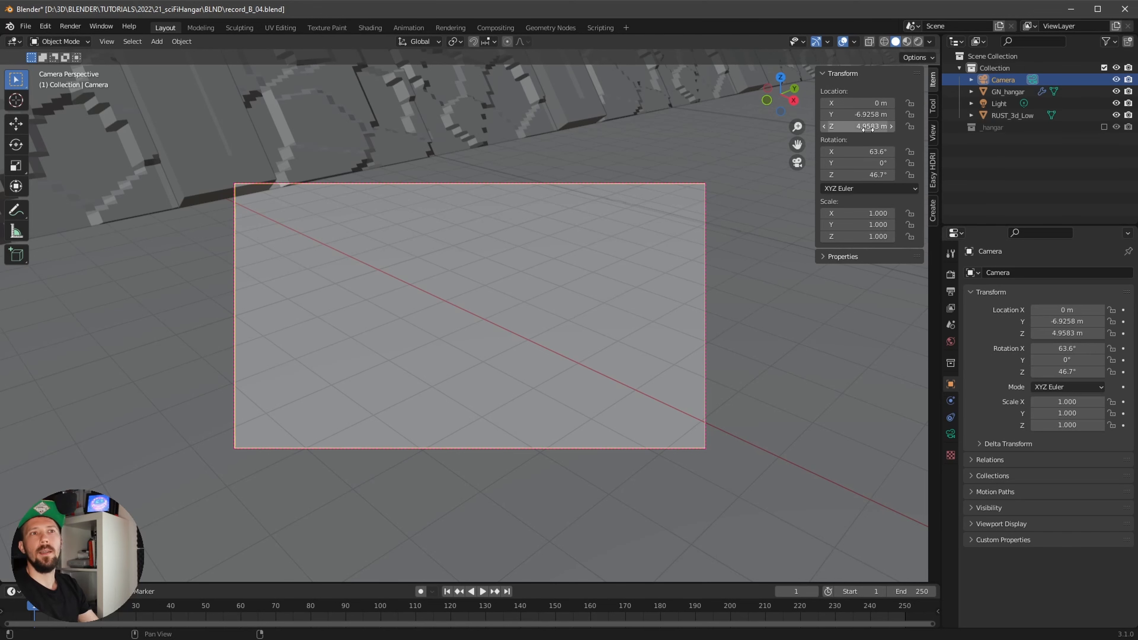
{"action": "left_click", "coordinate": [869, 130]}
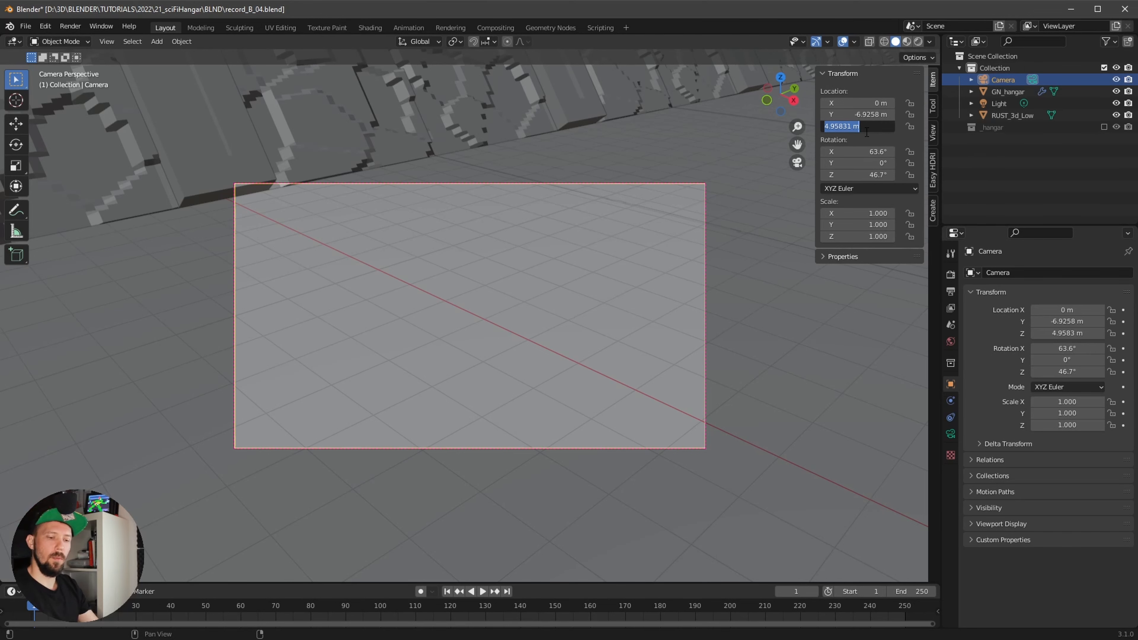
{"action": "type", "text": "1.5"}
{"action": "key", "text": "Return"}
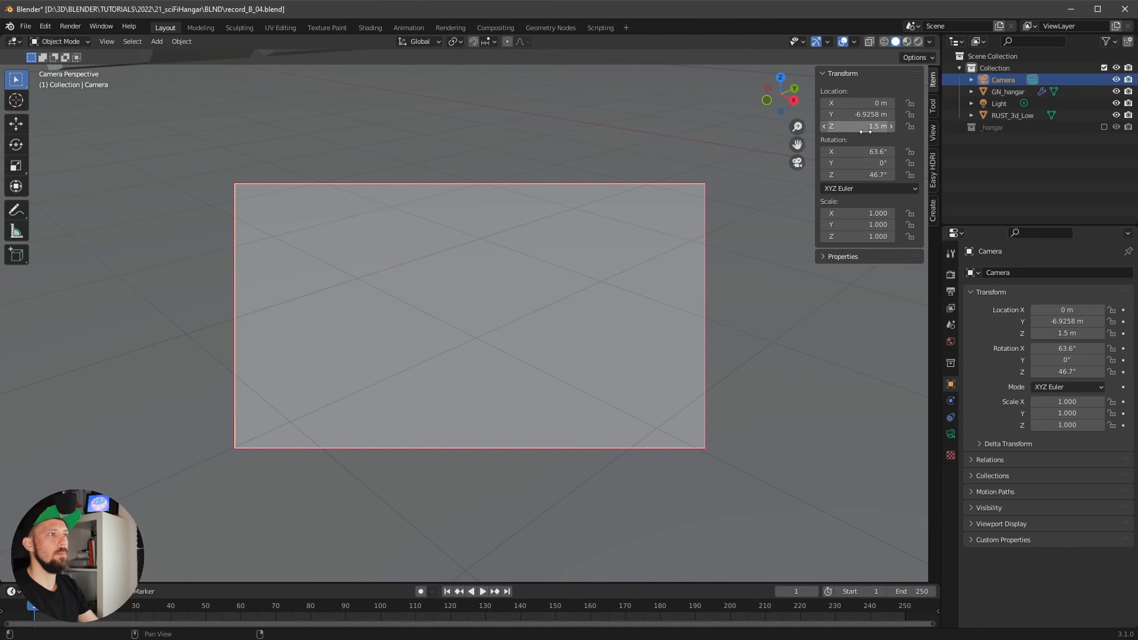
Step: Set the camera's rotation to 90° in X and 0° in Z, and lower its Z location to 1.21 m
{"action": "left_click", "coordinate": [865, 153]}
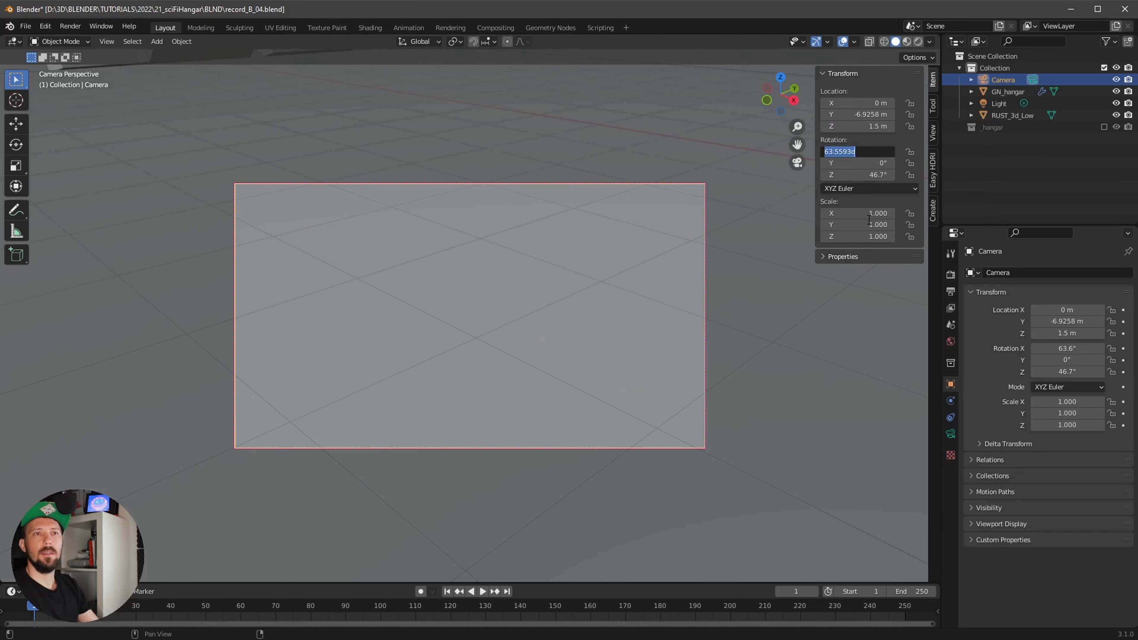
{"action": "left_click", "coordinate": [873, 174]}
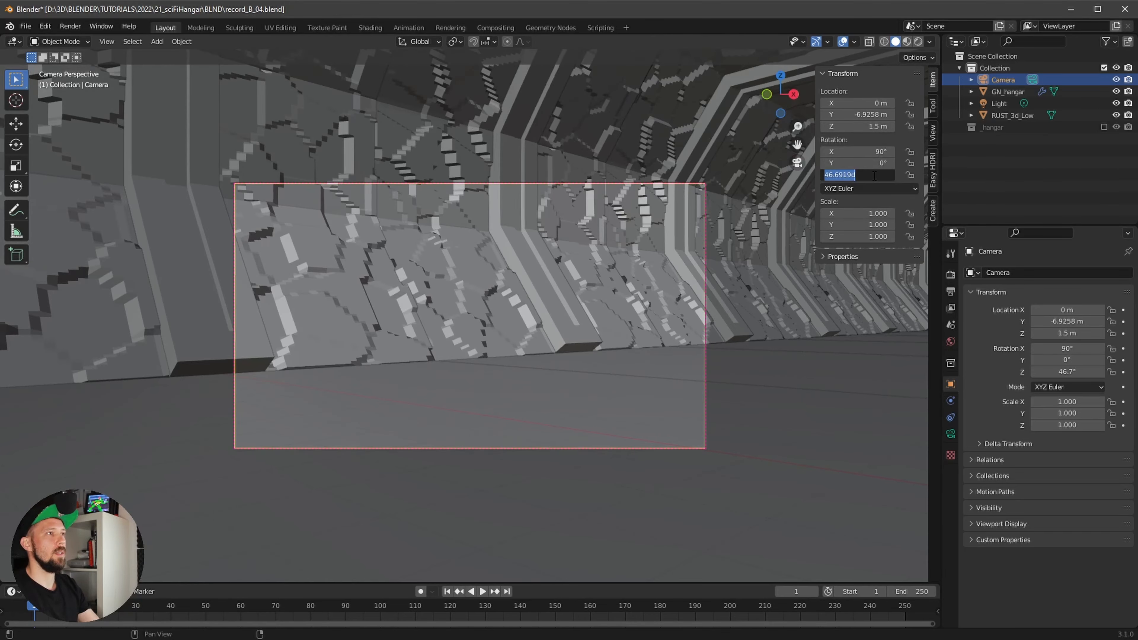
{"action": "key", "text": "Return"}
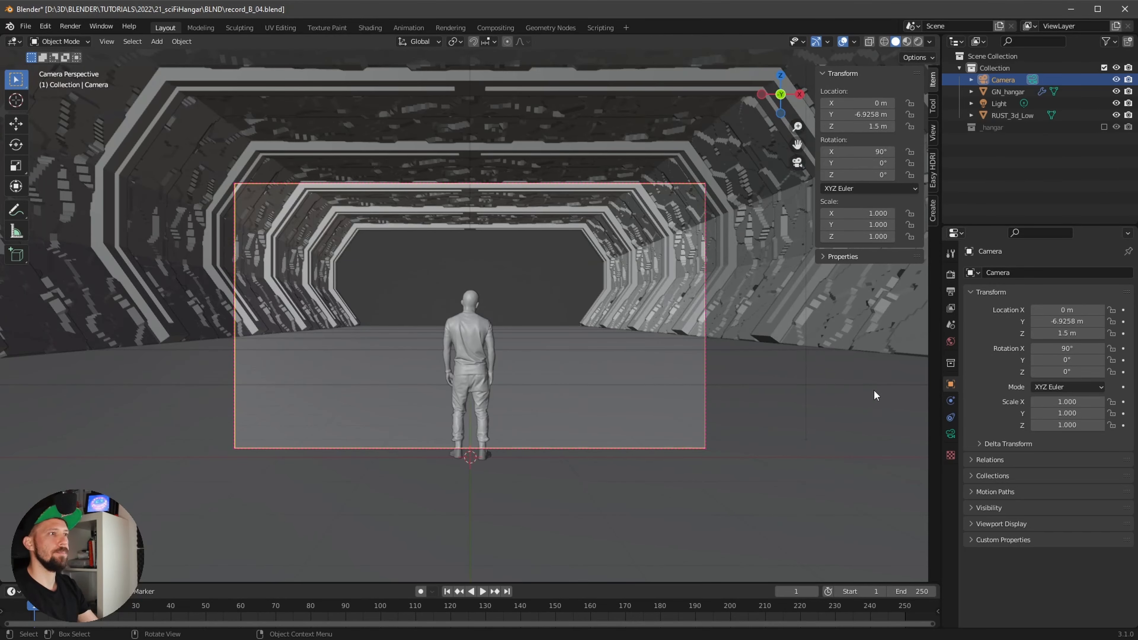
{"action": "left_click_drag", "start_coordinate": [873, 114], "coordinate": [859, 126]}
{"action": "key", "text": "ctrl+z"}
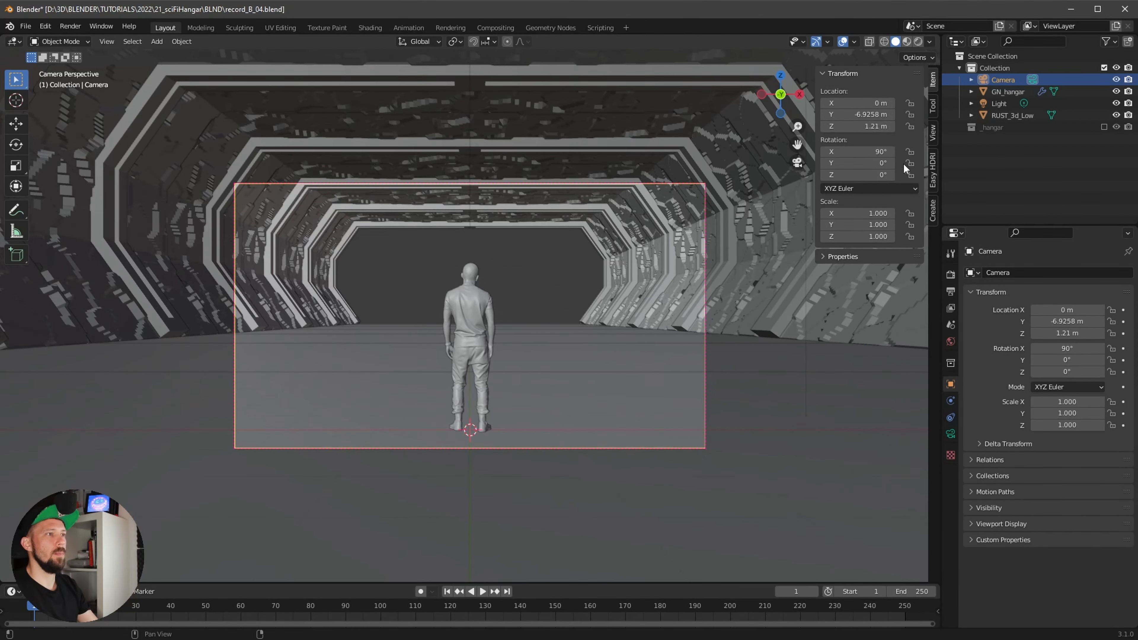
Step: Give the camera a 25 mm focal length and a vertical lens shift (Shift Y) of 0.100
{"action": "left_click", "coordinate": [950, 434]}
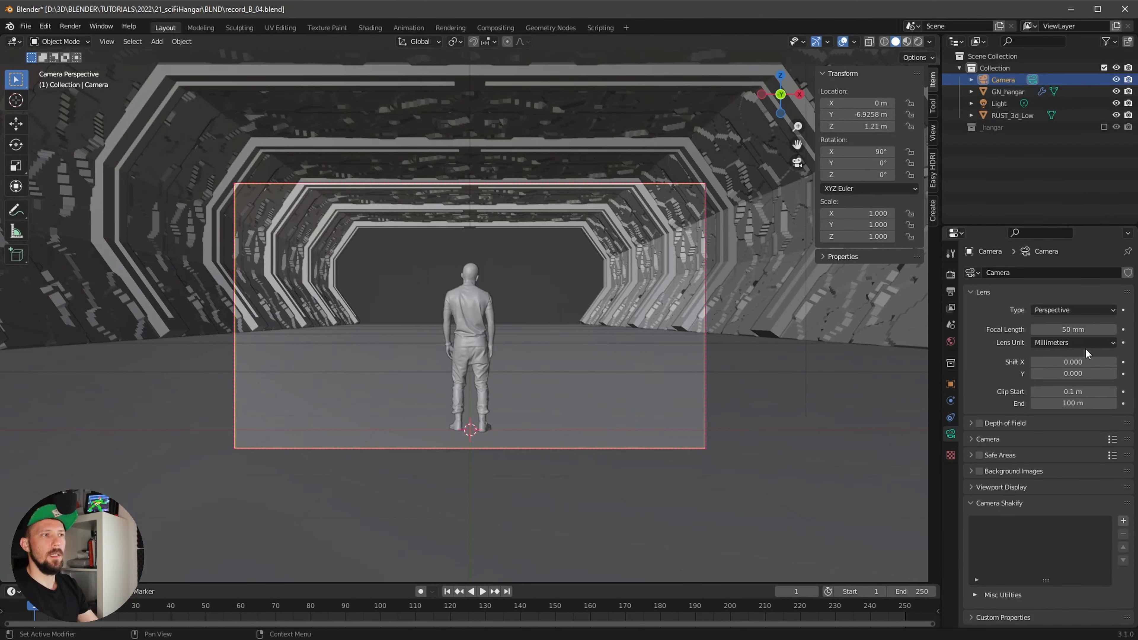
{"action": "left_click_drag", "start_coordinate": [1072, 330], "coordinate": [1072, 329]}
{"action": "type", "text": "25"}
{"action": "key", "text": "Return"}
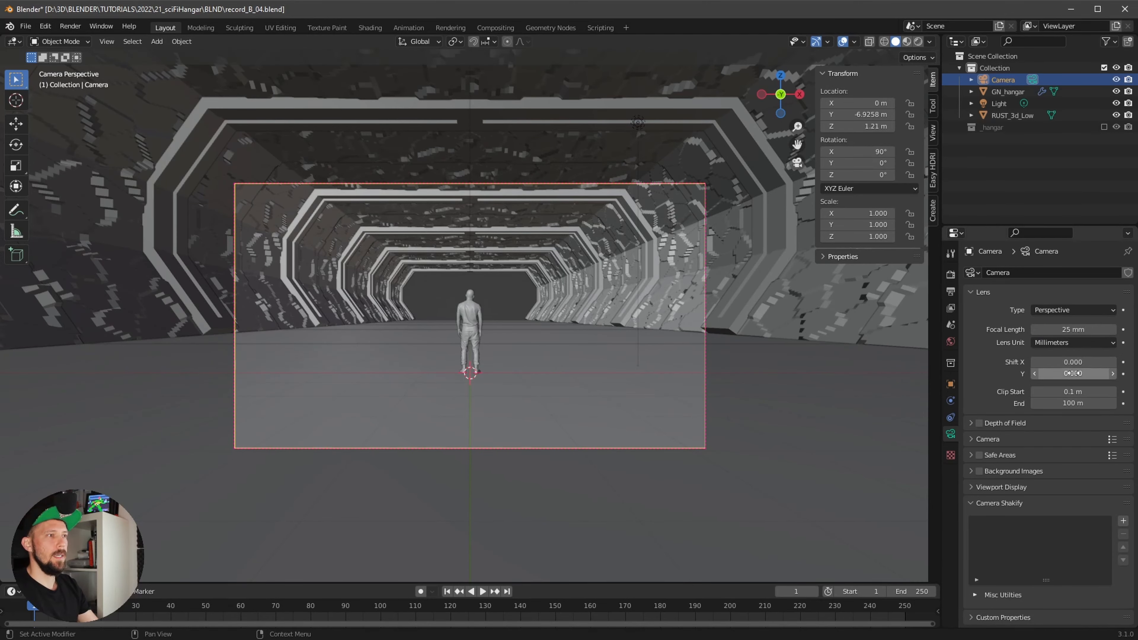
{"action": "left_click_drag", "start_coordinate": [1076, 376], "coordinate": [1089, 373]}
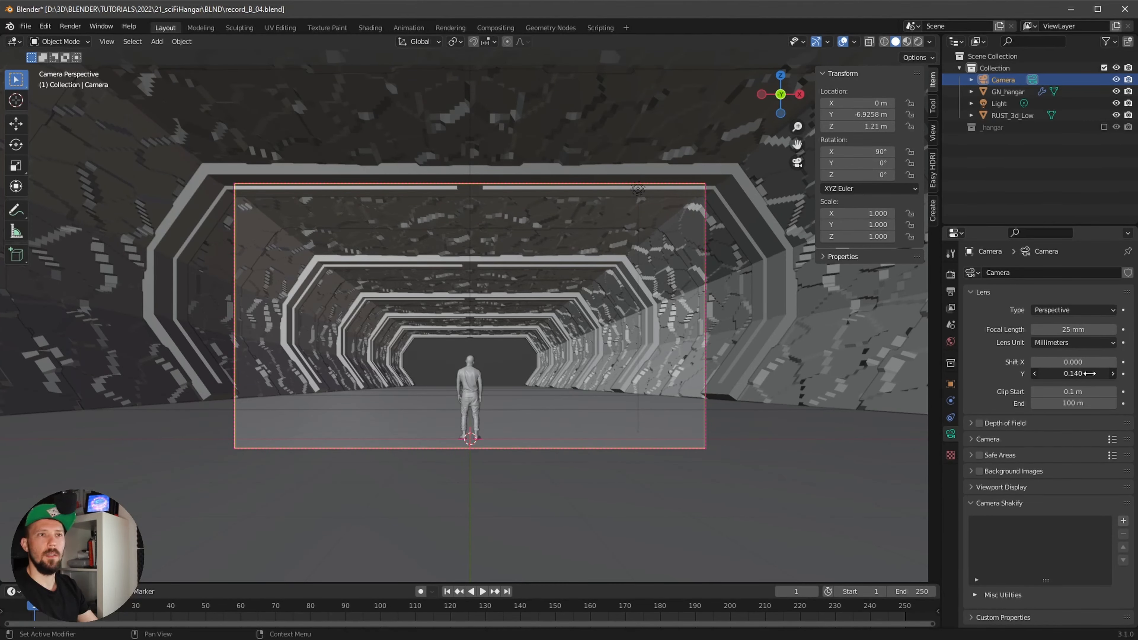
{"action": "scroll", "coordinate": [1088, 374], "scroll_direction": "down", "scroll_amount": 3, "text": "ctrl"}
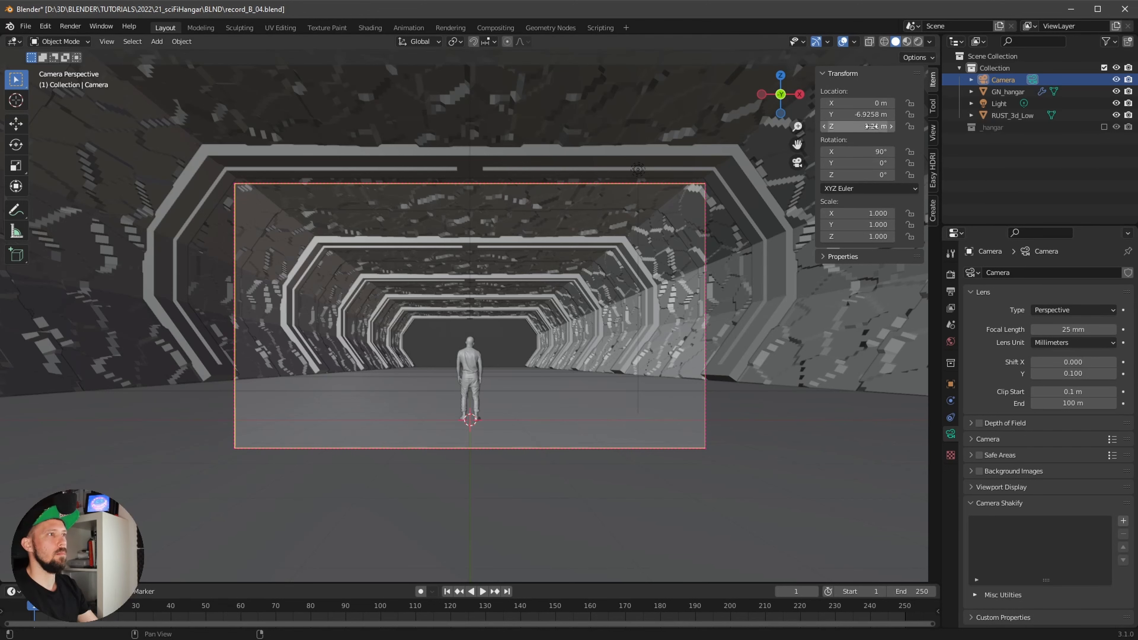
Step: Raise the camera's Z location to 1.4 m
{"action": "left_click_drag", "start_coordinate": [870, 127], "coordinate": [882, 127]}
{"action": "left_click", "coordinate": [884, 128]}
{"action": "type", "text": "1"}
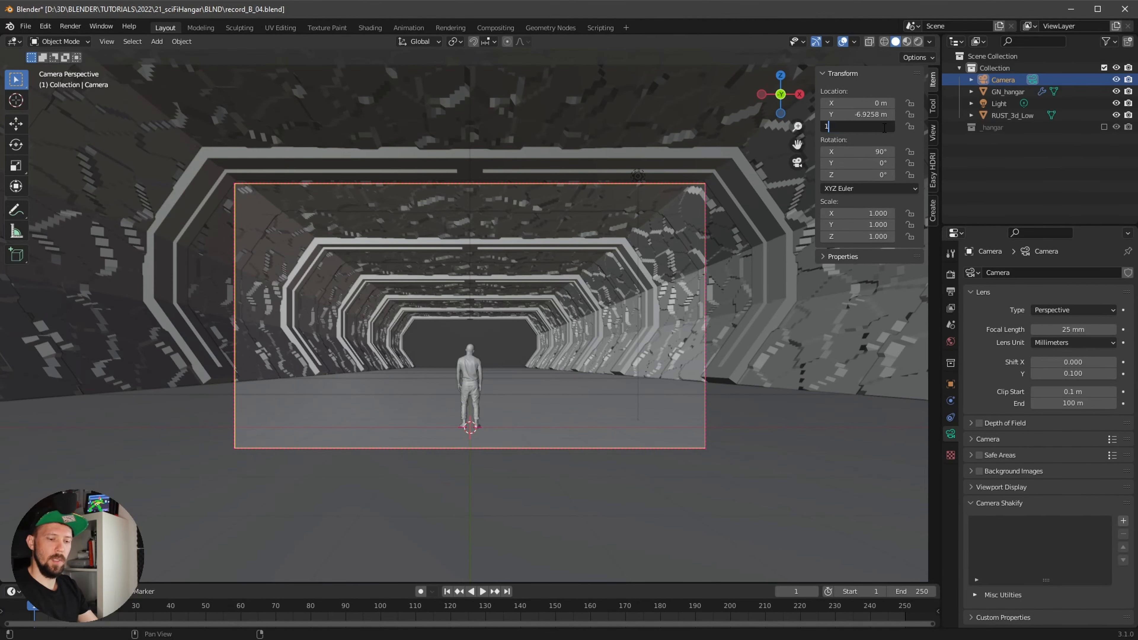
{"action": "type", "text": ".4"}
{"action": "key", "text": "Return"}
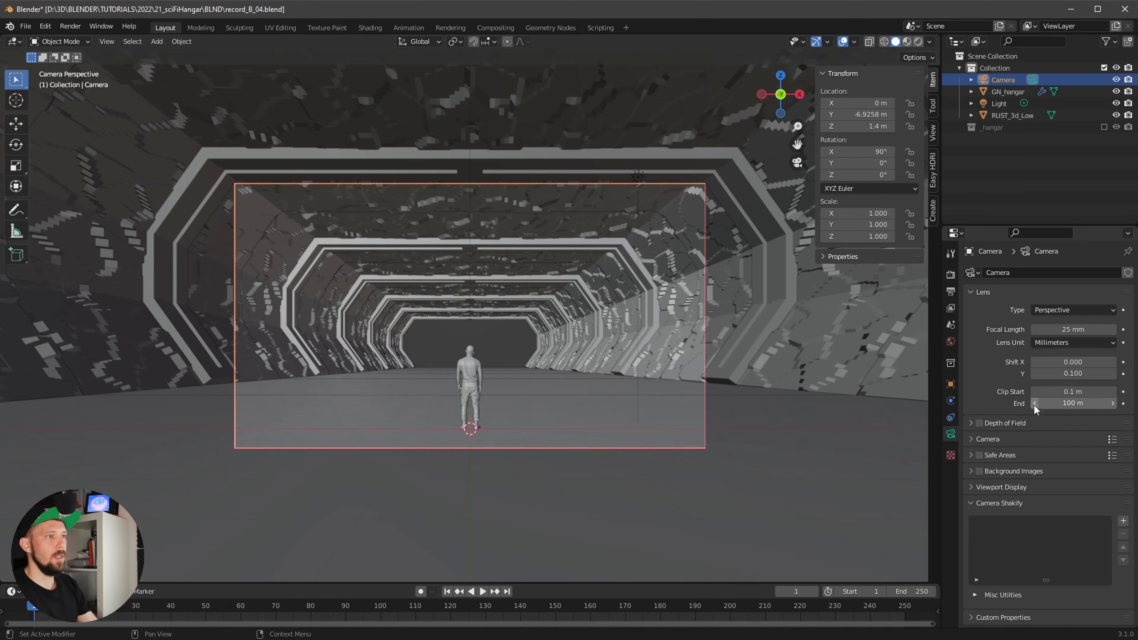
Step: Set the camera's clip end to 500 m and display the camera view in Rendered shading
{"action": "left_click", "coordinate": [1075, 403]}
{"action": "type", "text": "500"}
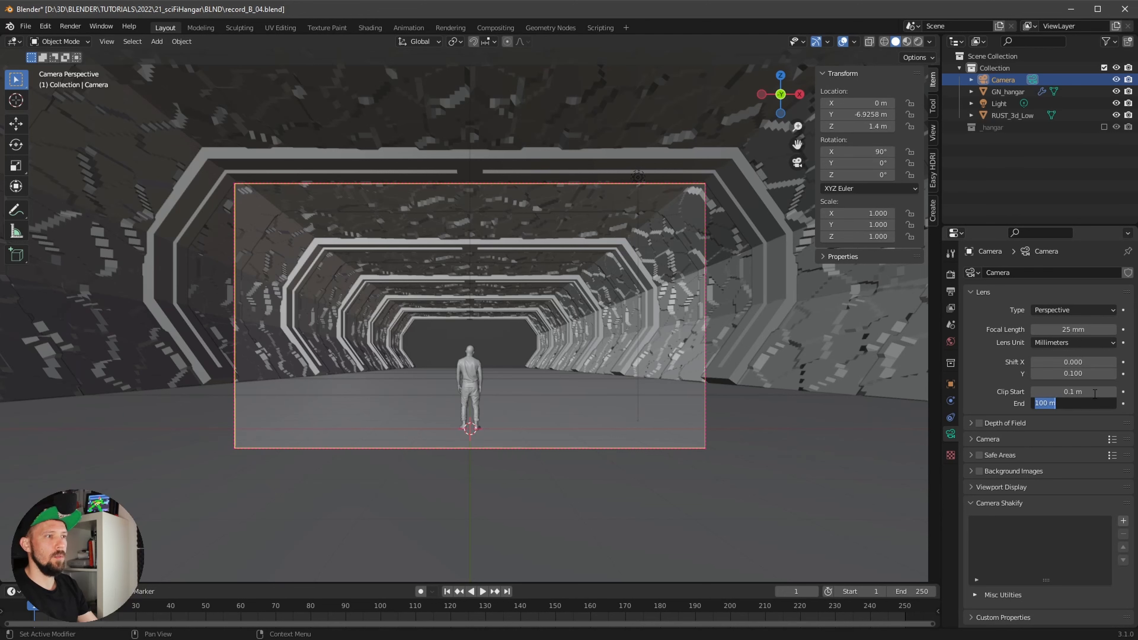
{"action": "key", "text": "Return"}
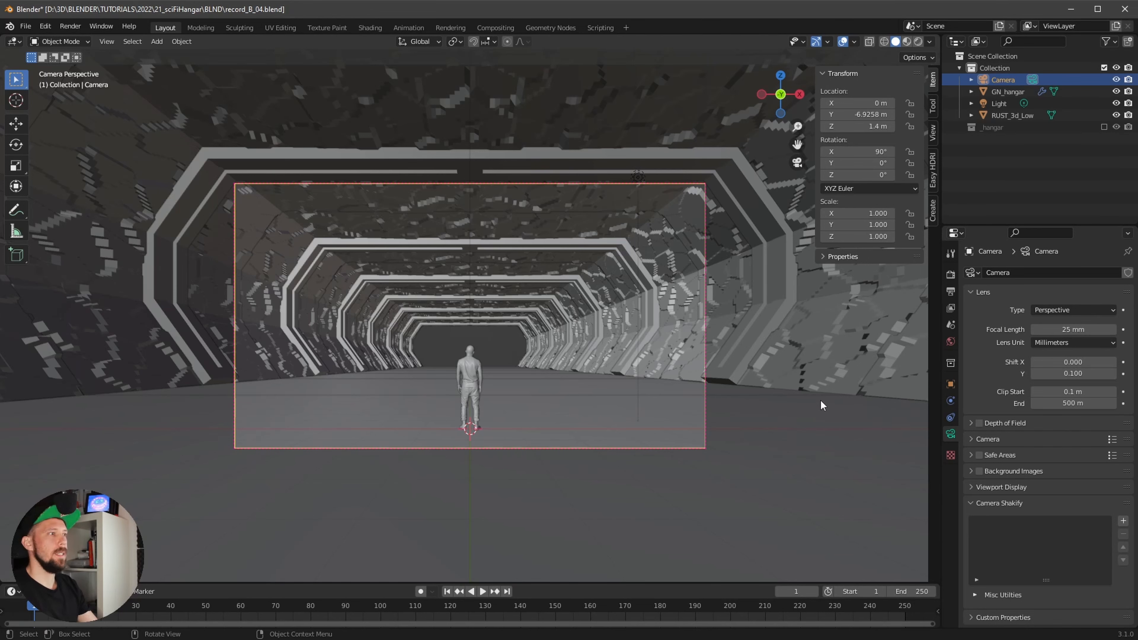
{"action": "key", "text": "z"}
{"action": "left_click", "coordinate": [636, 397]}
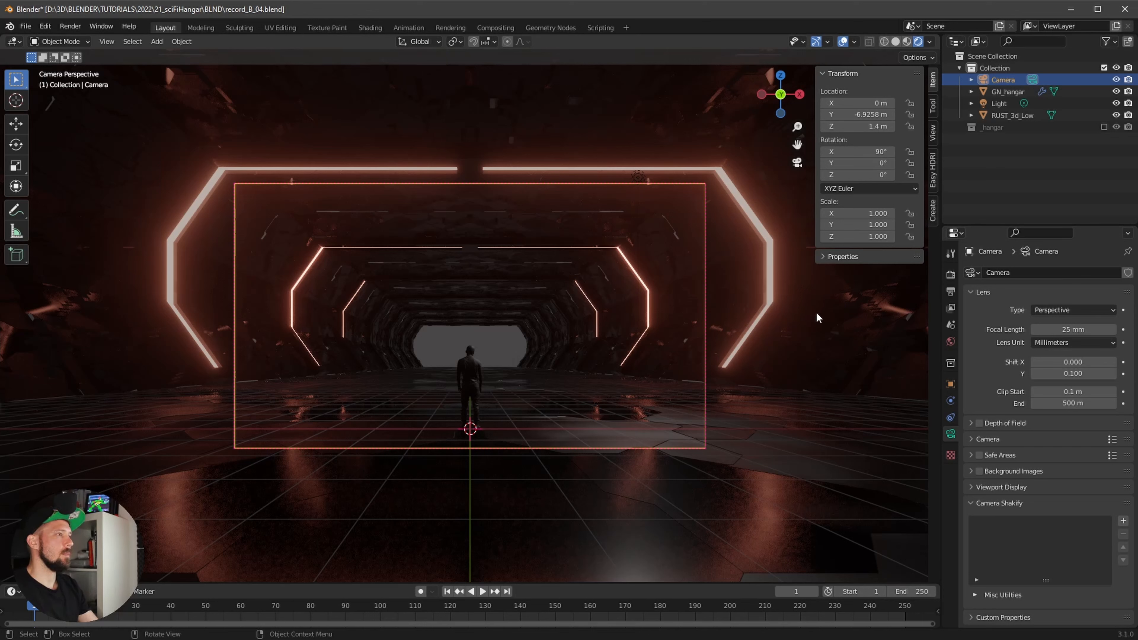
Step: Include the _hangar collection and, with overlays hidden, shift the lights object's selected mesh part about -0.14 m along X
{"action": "left_click", "coordinate": [1104, 127]}
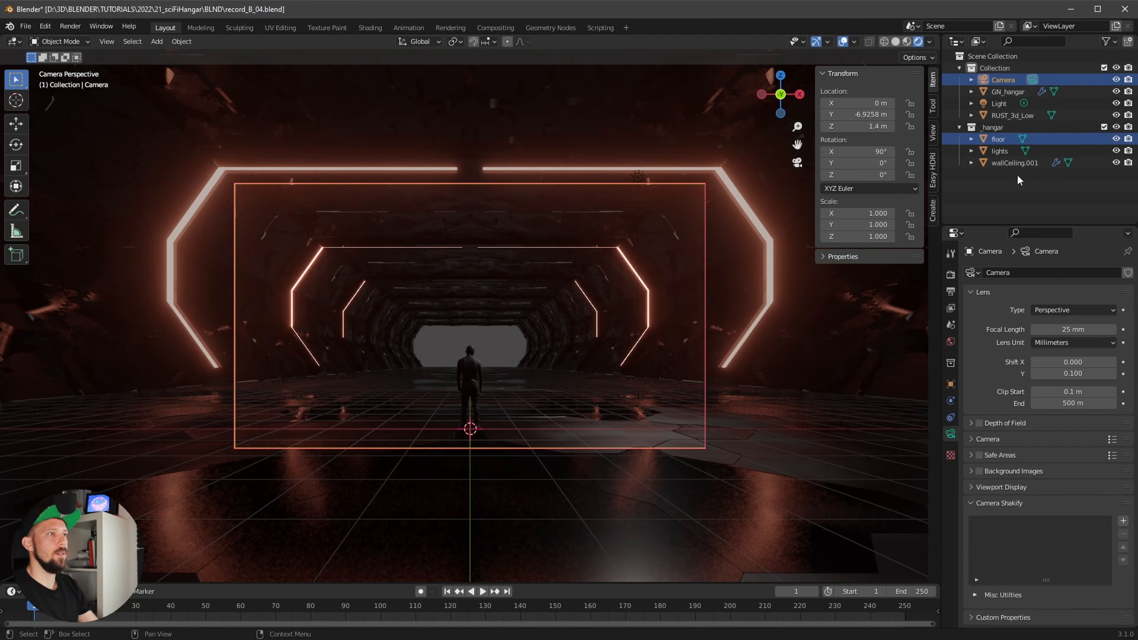
{"action": "left_click", "coordinate": [1008, 151]}
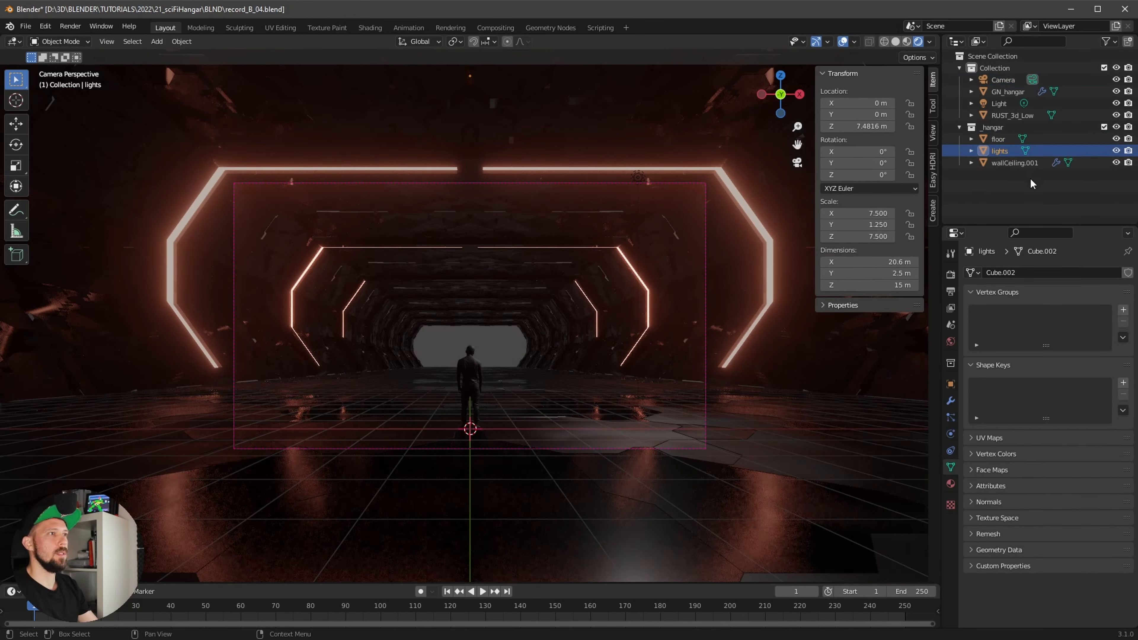
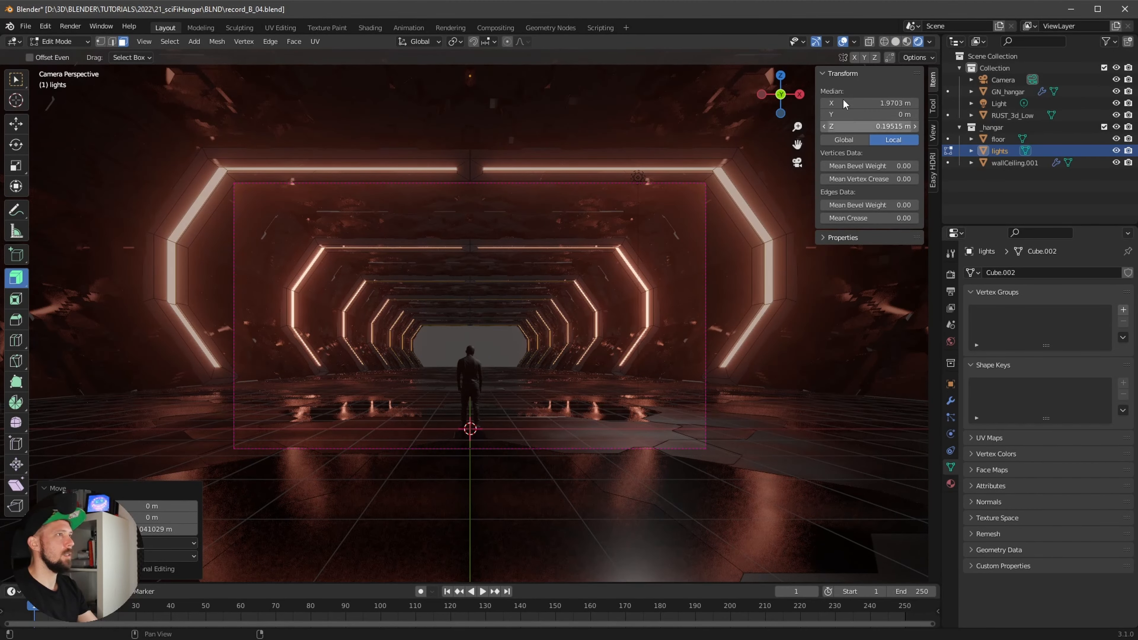
{"action": "left_click", "coordinate": [843, 41]}
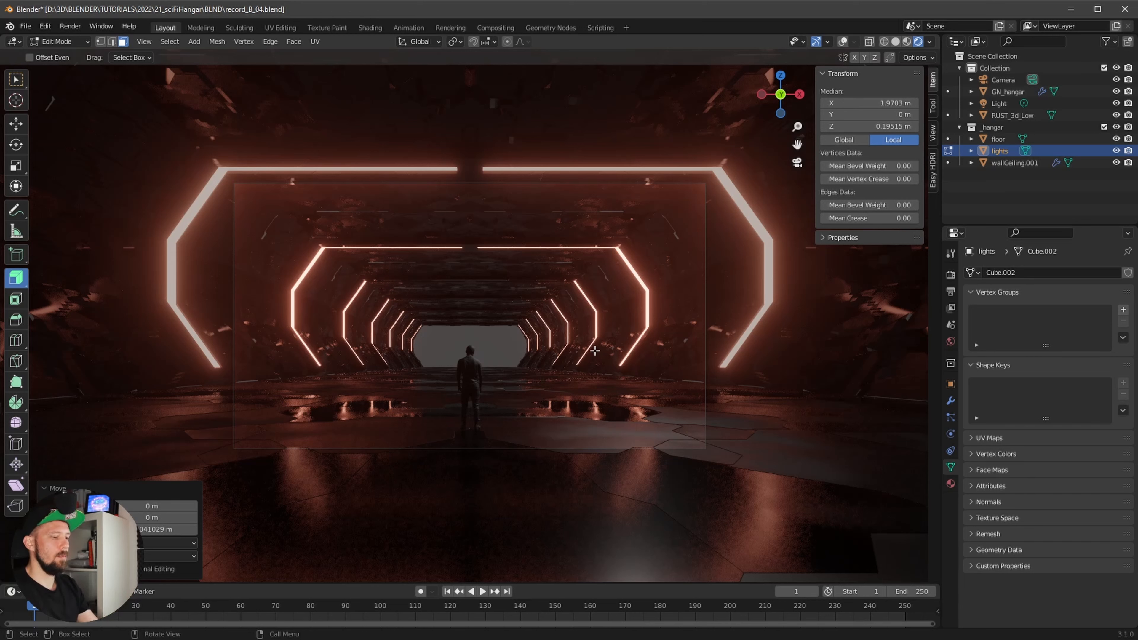
{"action": "key", "text": "g"}
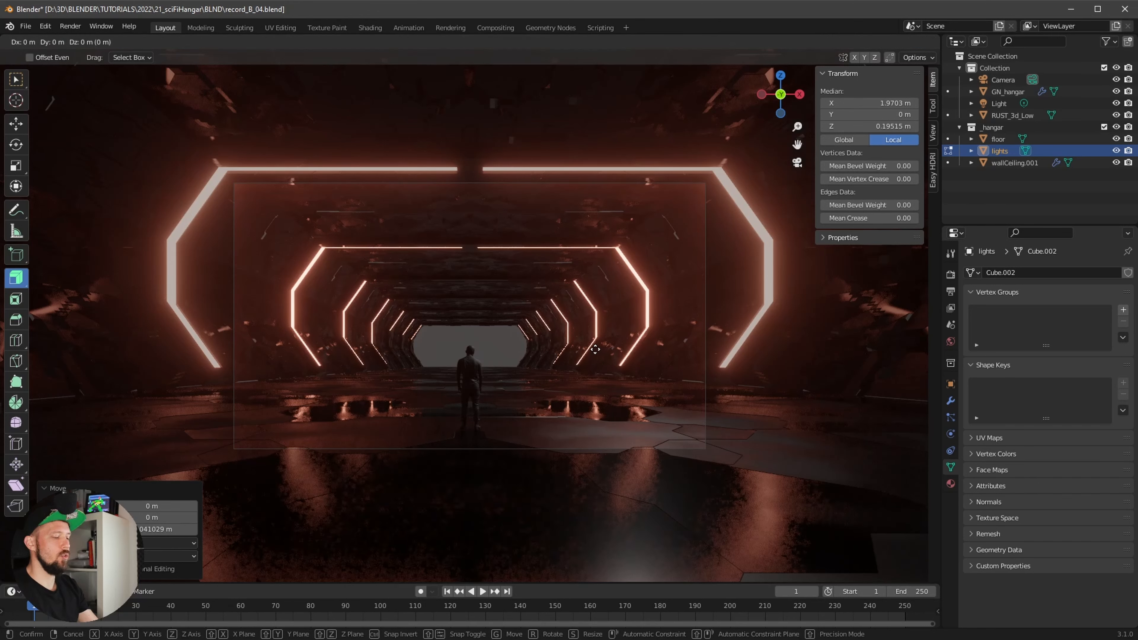
{"action": "key", "text": "x"}
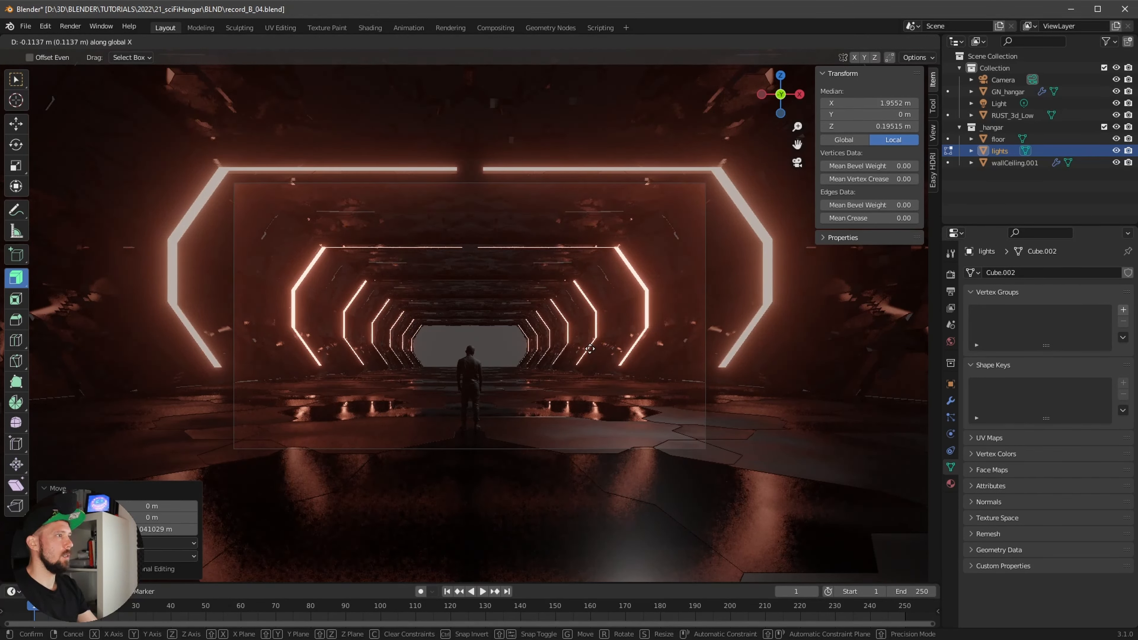
{"action": "left_click", "coordinate": [582, 350]}
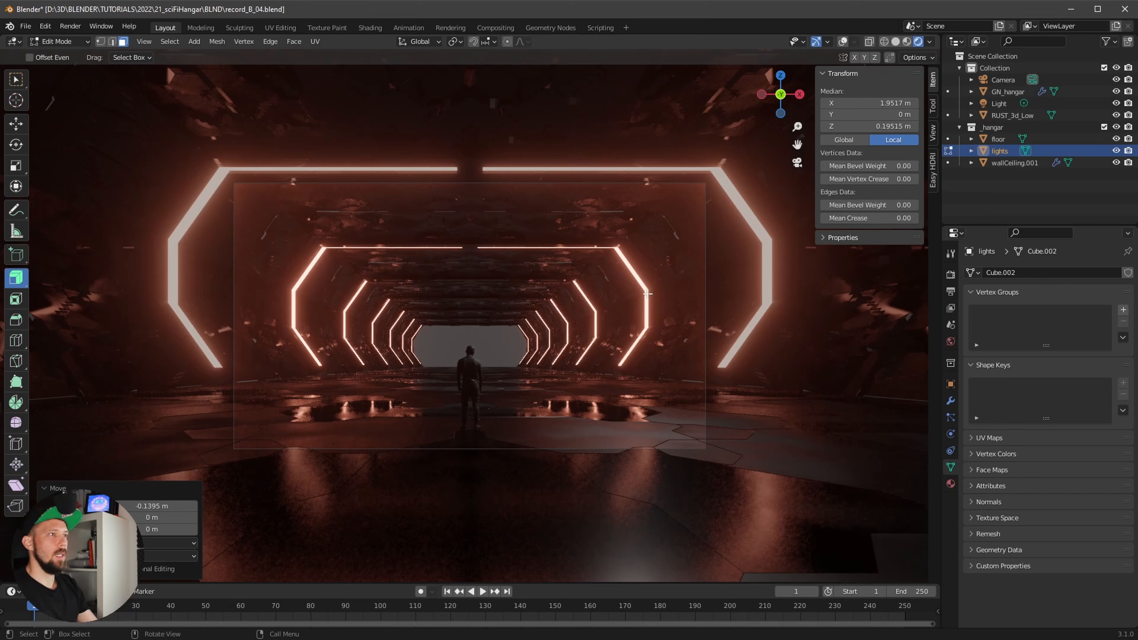
{"action": "key", "text": "Tab"}
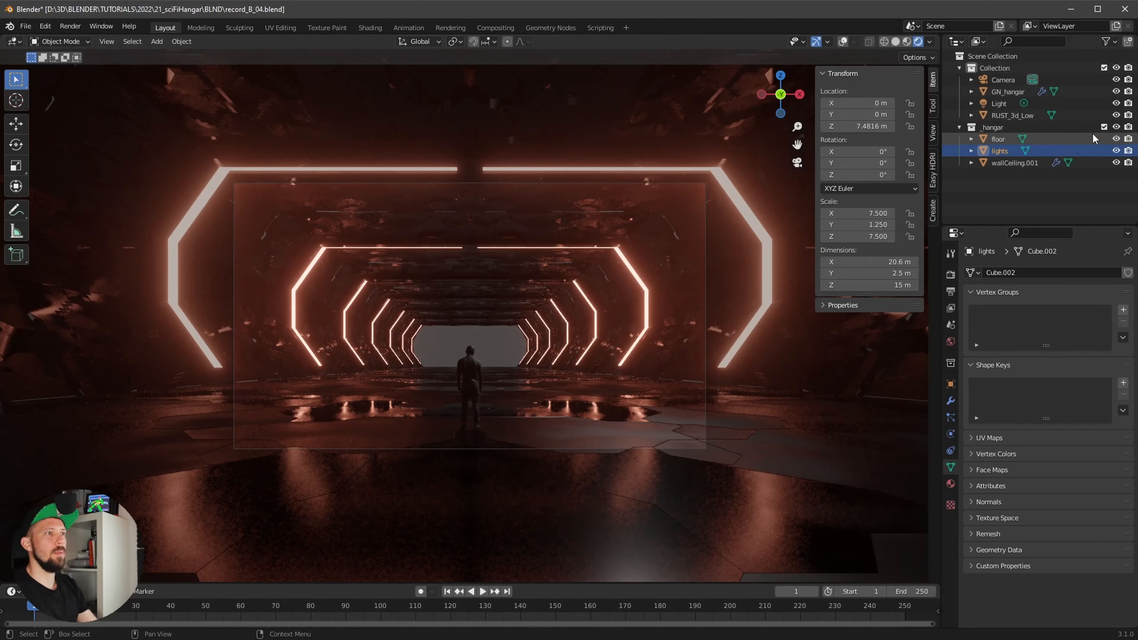
Step: Exclude the _hangar collection from the view layer and save the file incrementally as record_B_05.blend
{"action": "left_click", "coordinate": [1103, 128]}
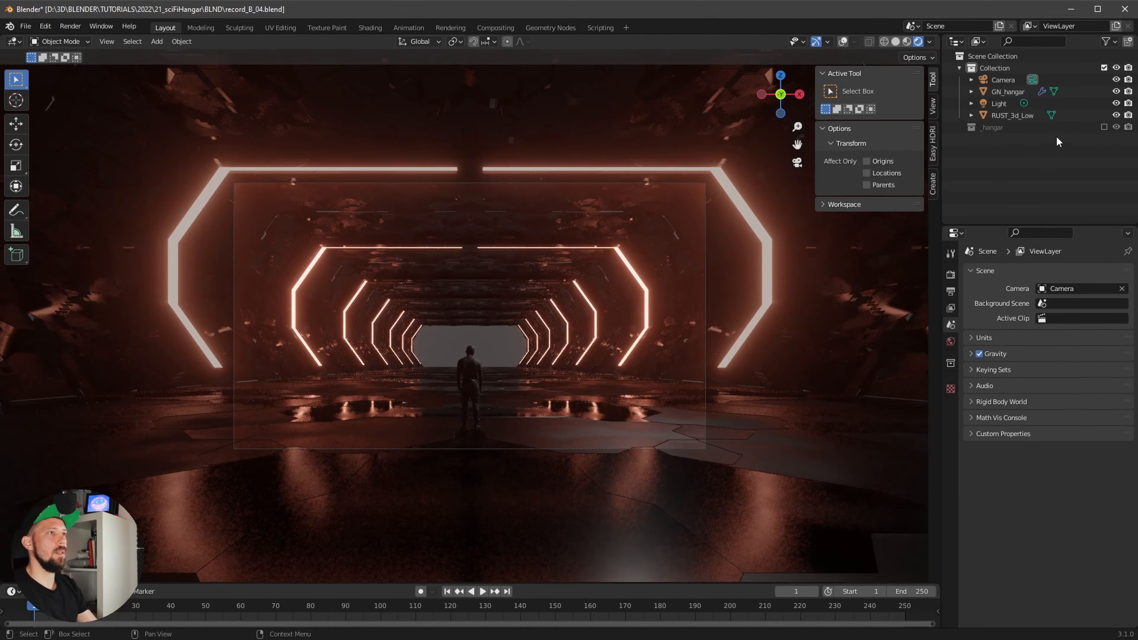
{"action": "key", "text": "ctrl+alt+s"}
{"action": "left_click", "coordinate": [590, 437]}
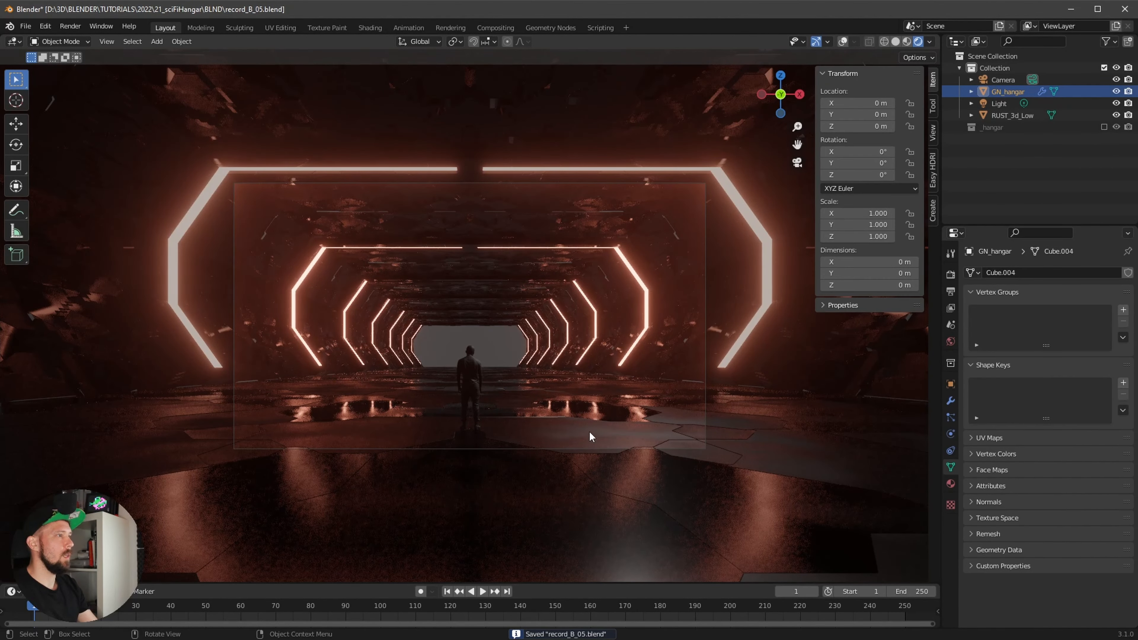
Step: In the Shading workspace, show the camera view, include the _hangar collection, and bring up the floor's m_metal node tree
{"action": "left_click", "coordinate": [370, 27]}
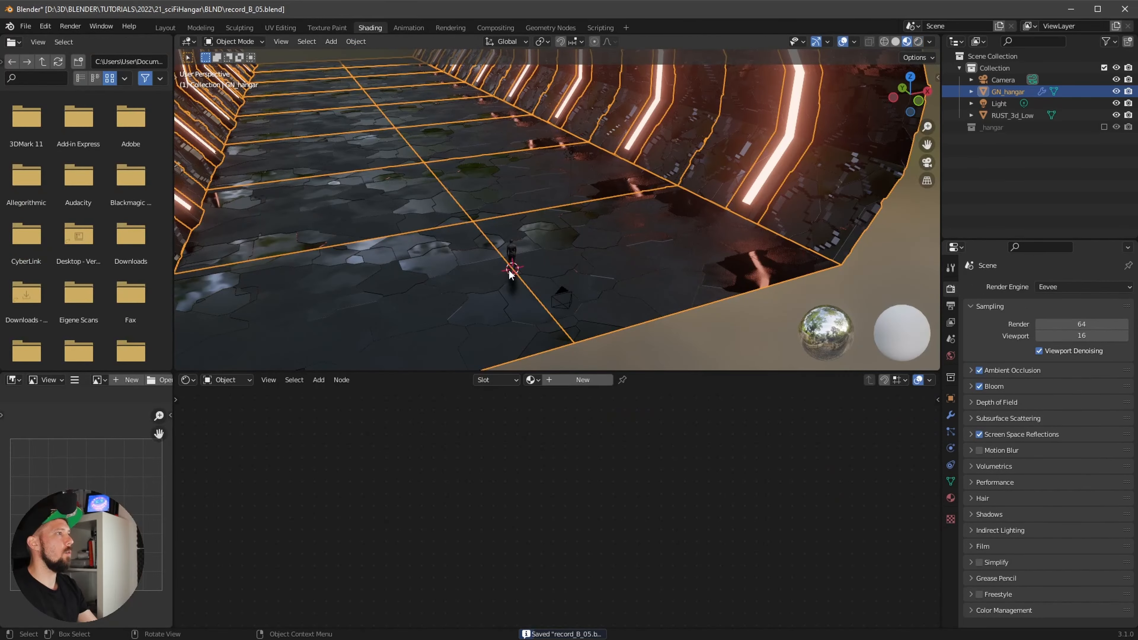
{"action": "key", "text": "KP_0"}
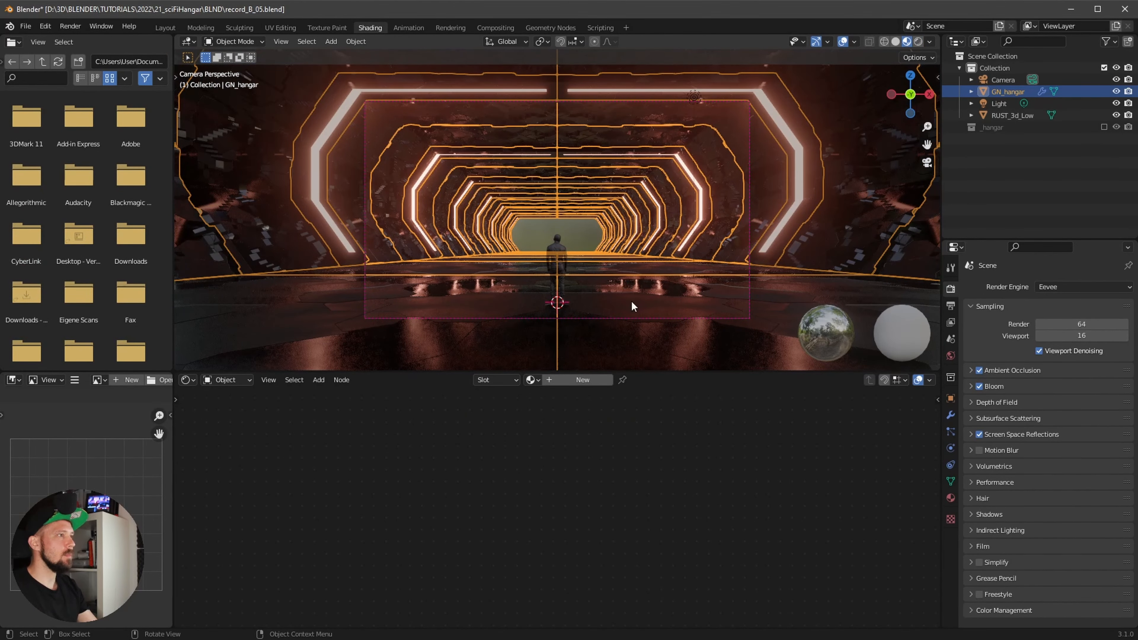
{"action": "left_click", "coordinate": [1104, 127]}
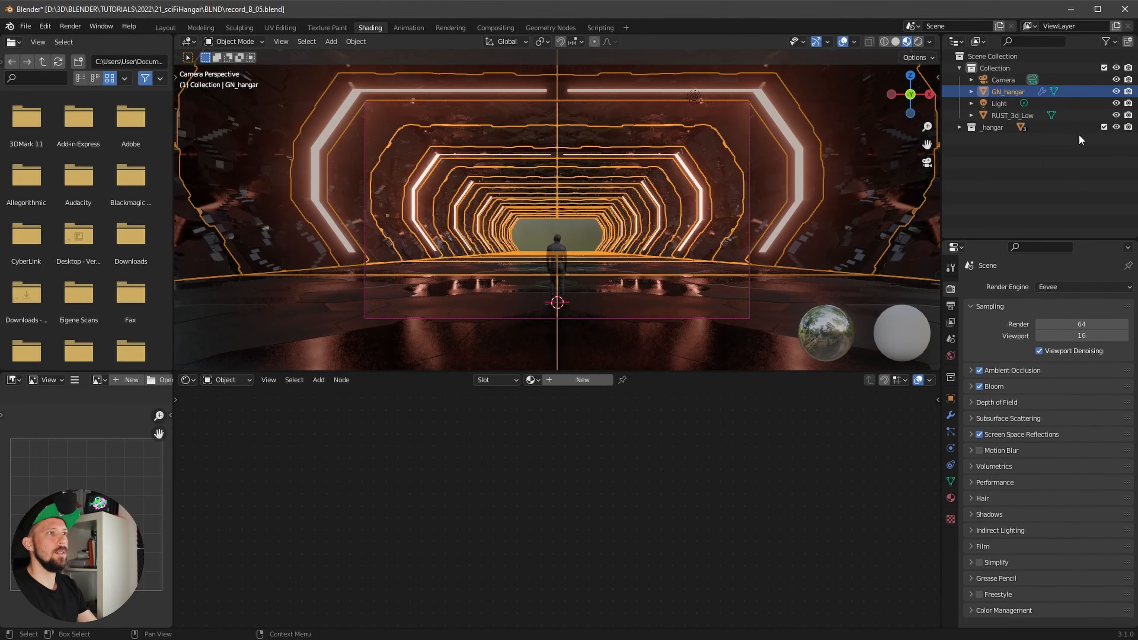
{"action": "left_click", "coordinate": [959, 127]}
{"action": "left_click", "coordinate": [997, 139]}
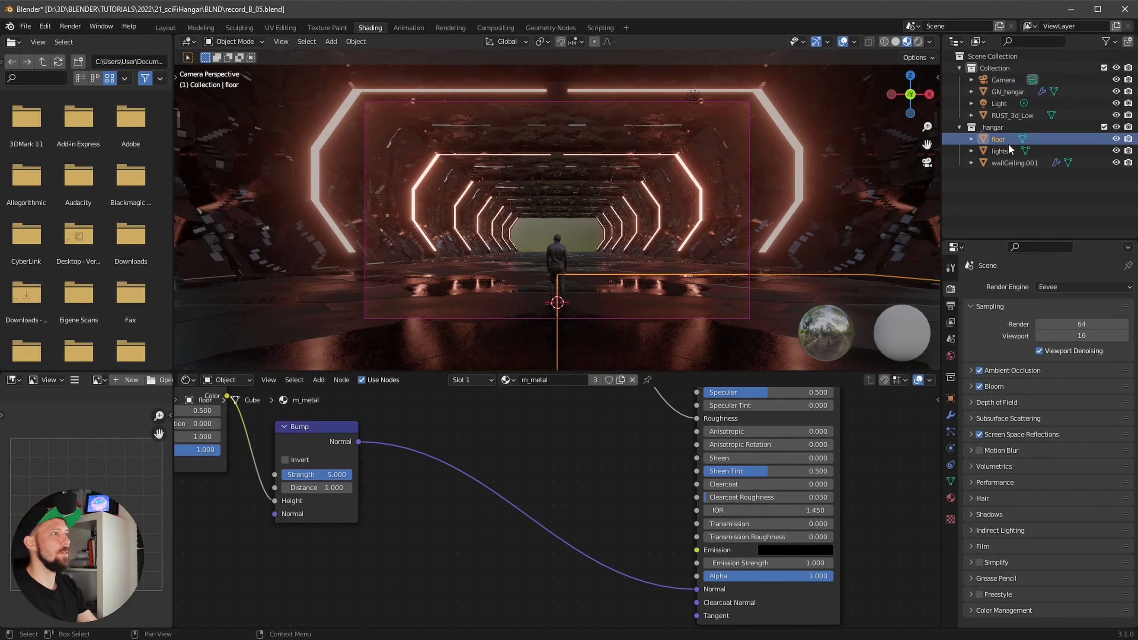
{"action": "middle_click_drag", "start_coordinate": [425, 481], "coordinate": [718, 529]}
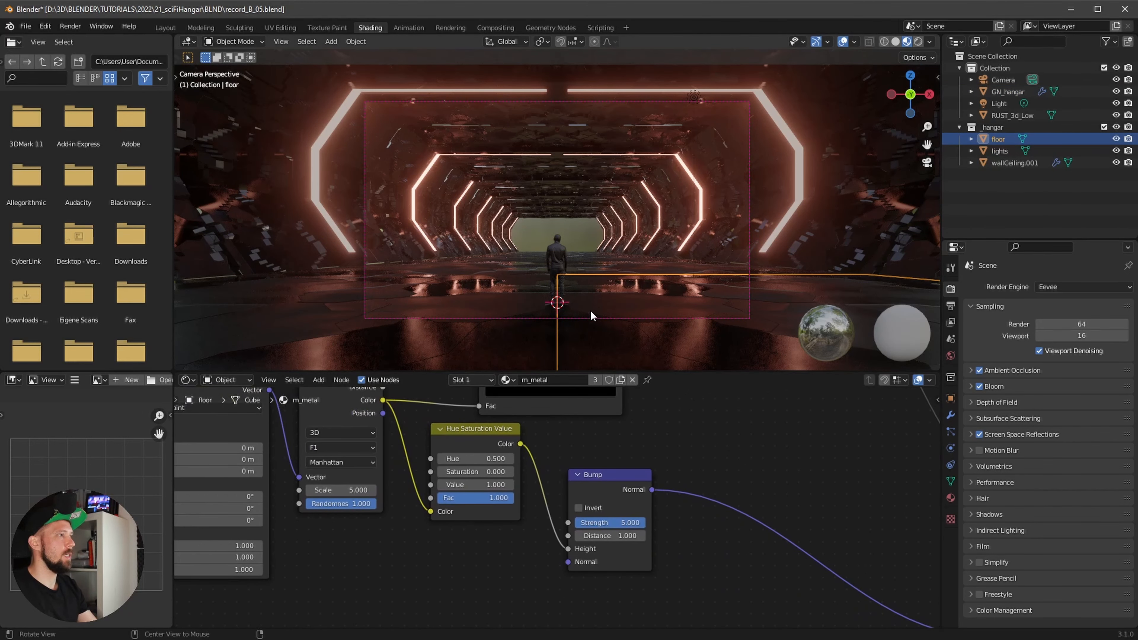
Step: With viewport overlays hidden, set the Y location of the m_metal Mapping node to 0.2 m
{"action": "left_click", "coordinate": [842, 42]}
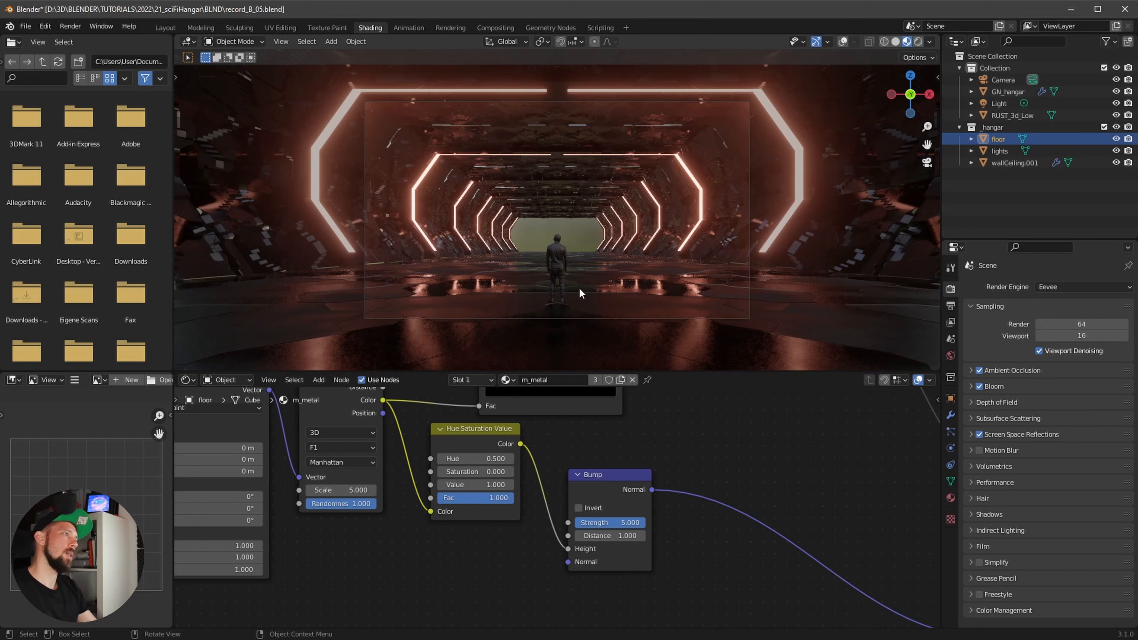
{"action": "middle_click_drag", "start_coordinate": [185, 436], "coordinate": [394, 461]}
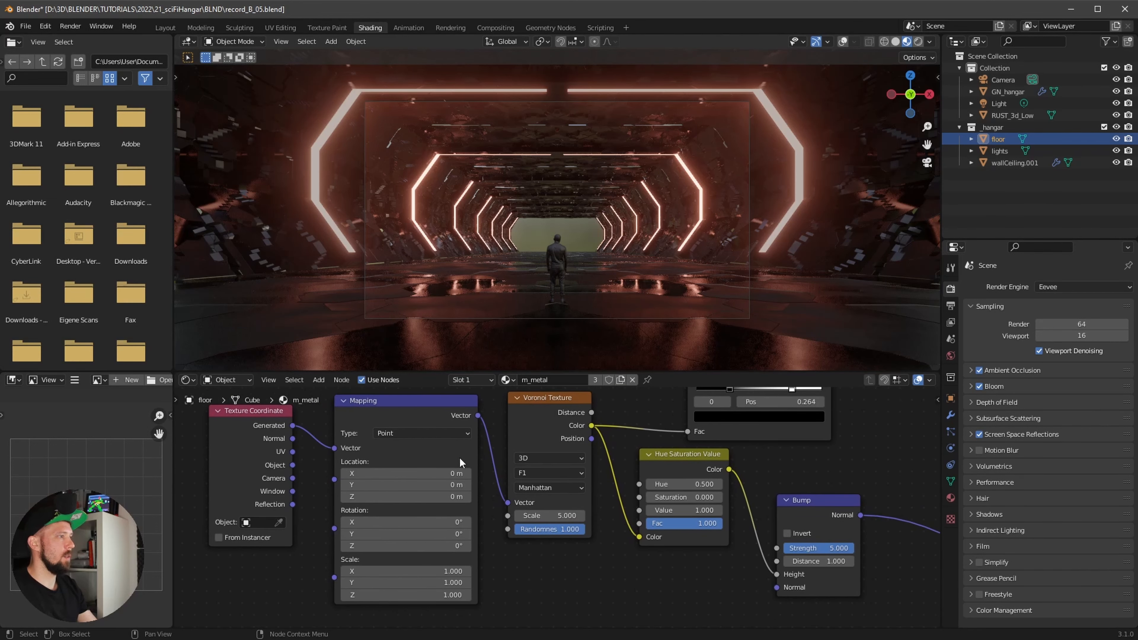
{"action": "left_click_drag", "start_coordinate": [426, 484], "coordinate": [441, 484]}
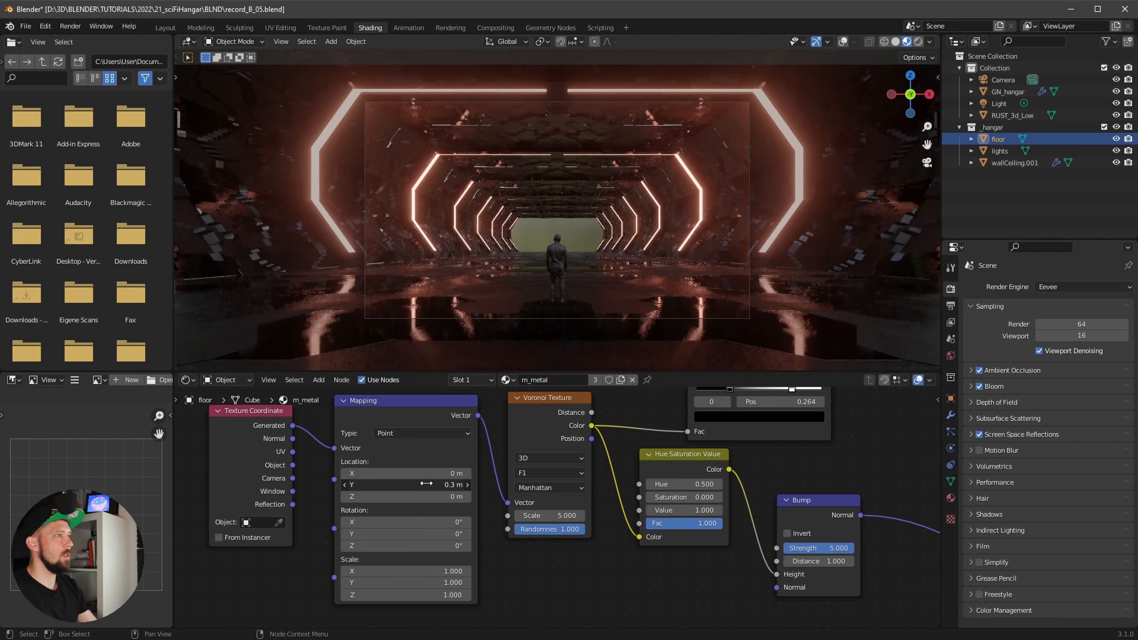
{"action": "scroll", "coordinate": [426, 484], "scroll_direction": "down", "scroll_amount": 3, "text": "ctrl"}
{"action": "scroll", "coordinate": [424, 484], "scroll_direction": "up", "scroll_amount": 1, "text": "ctrl"}
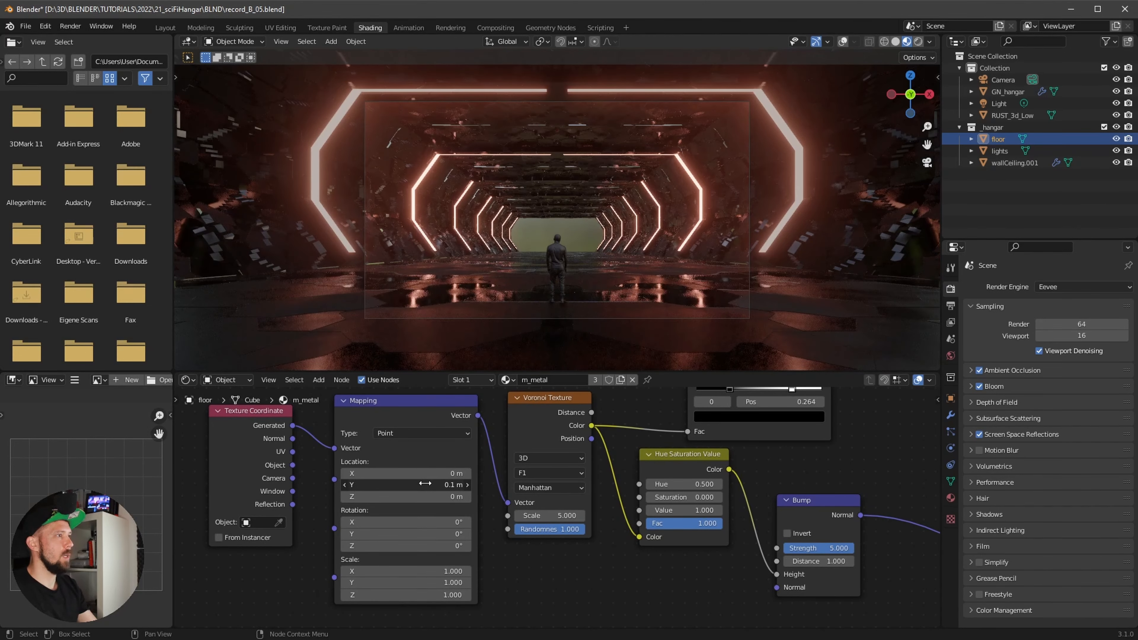
{"action": "scroll", "coordinate": [424, 483], "scroll_direction": "up", "scroll_amount": 1, "text": "ctrl"}
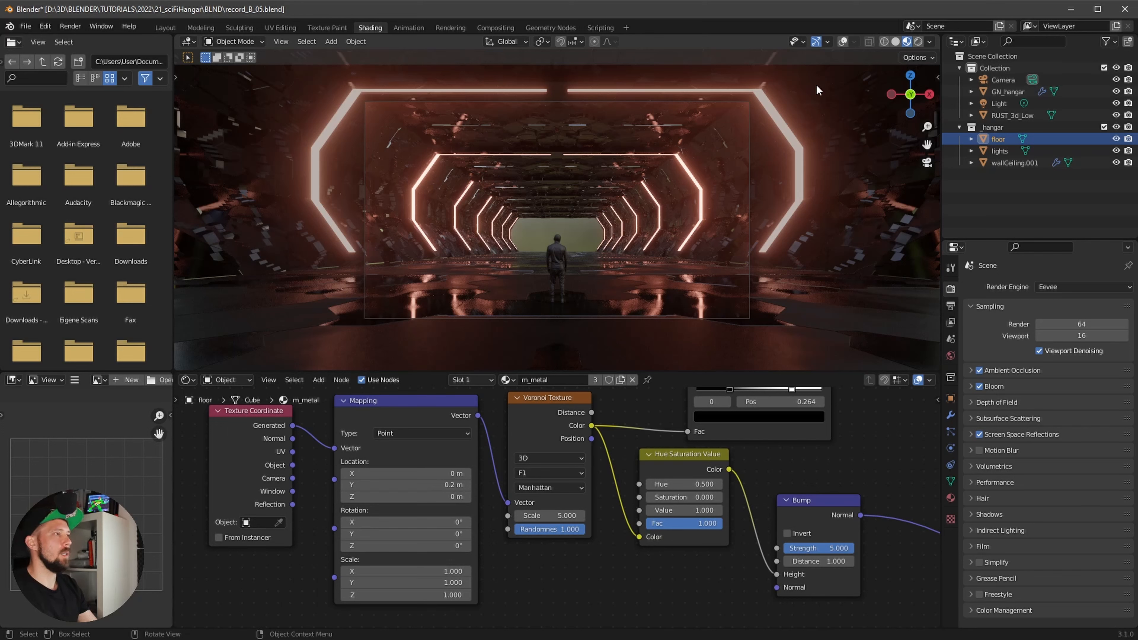
{"action": "left_click", "coordinate": [842, 41]}
{"action": "left_click", "coordinate": [842, 42]}
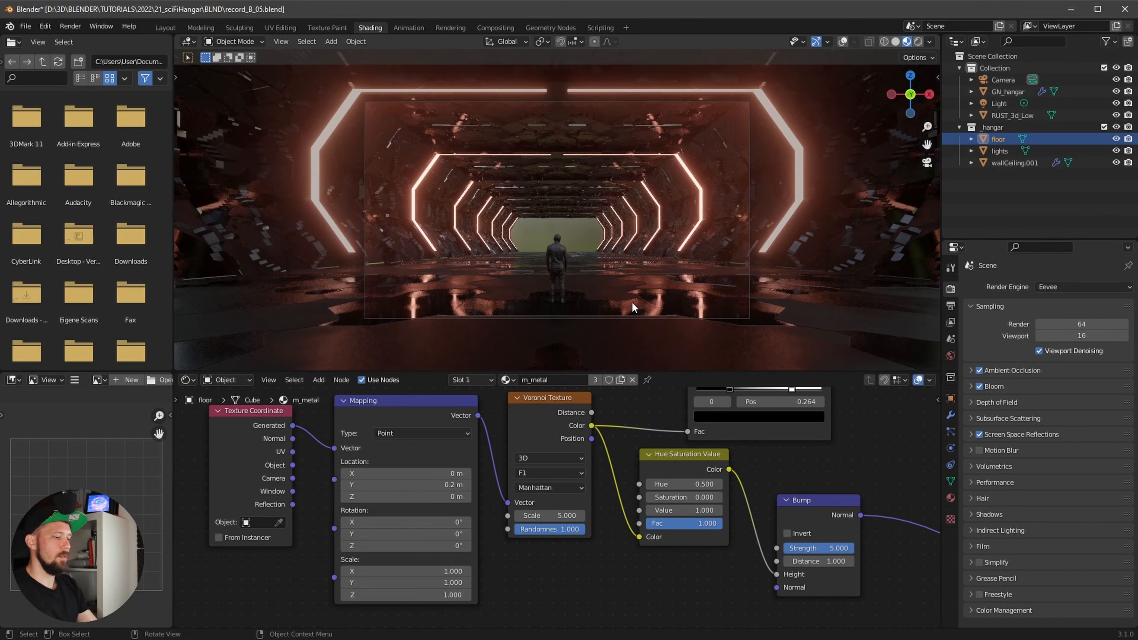
Step: Display the camera view in Rendered shading and hide the existing Light object in the viewport
{"action": "key", "text": "z"}
{"action": "left_click", "coordinate": [647, 265]}
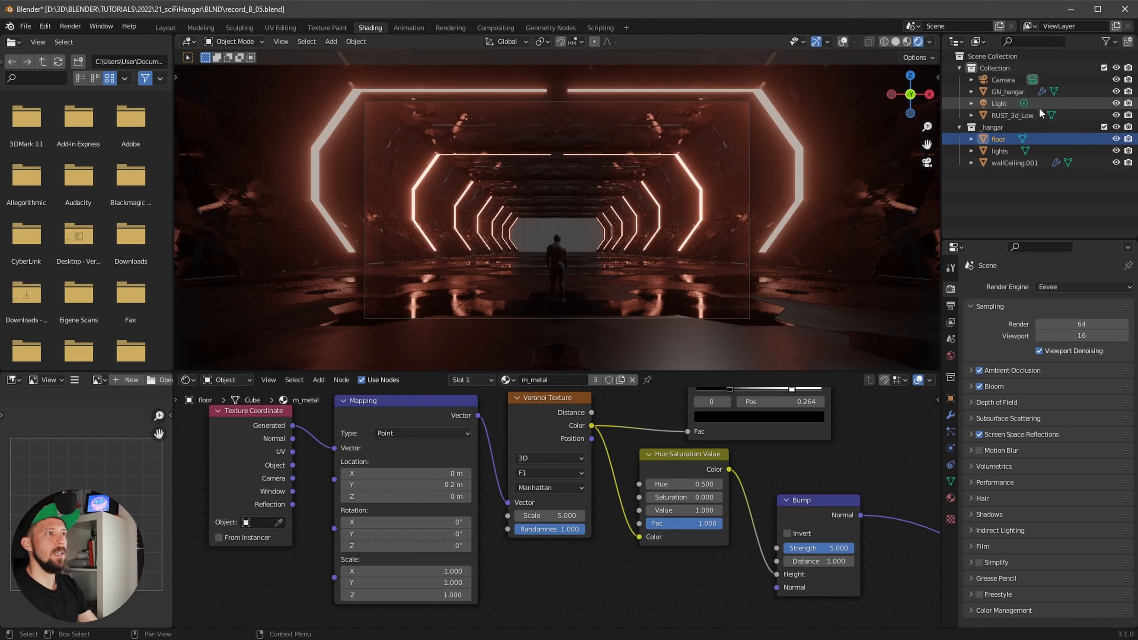
{"action": "left_click", "coordinate": [1115, 103]}
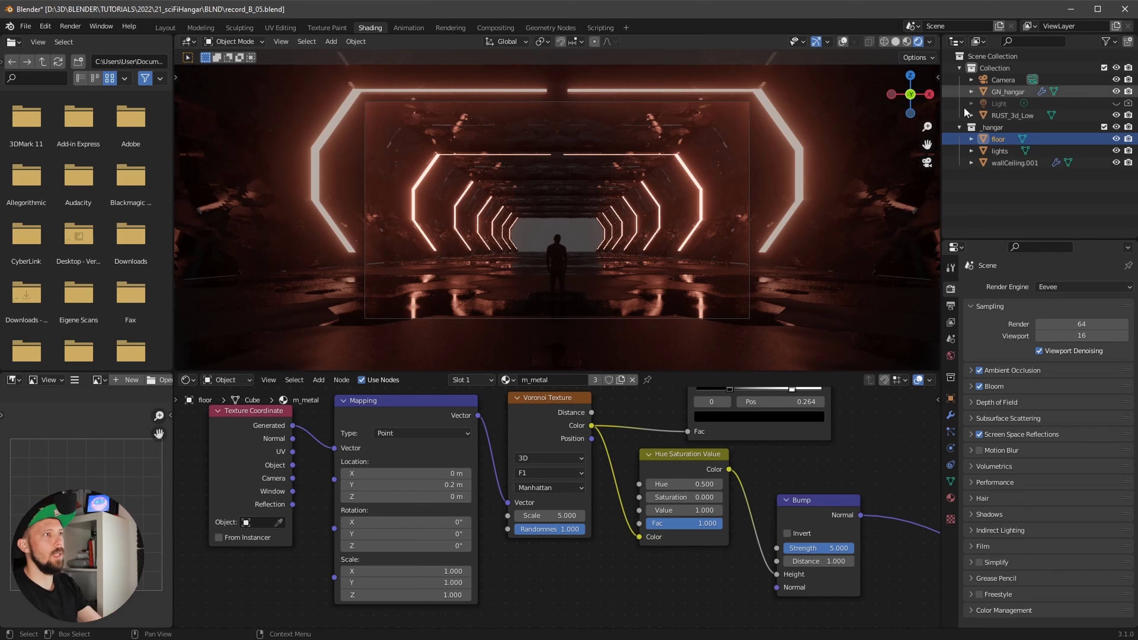
Step: Add a Sun light and set its colour to hex 196EC5
{"action": "key", "text": "shift+a"}
{"action": "mouse_move", "coordinate": [803, 265]}
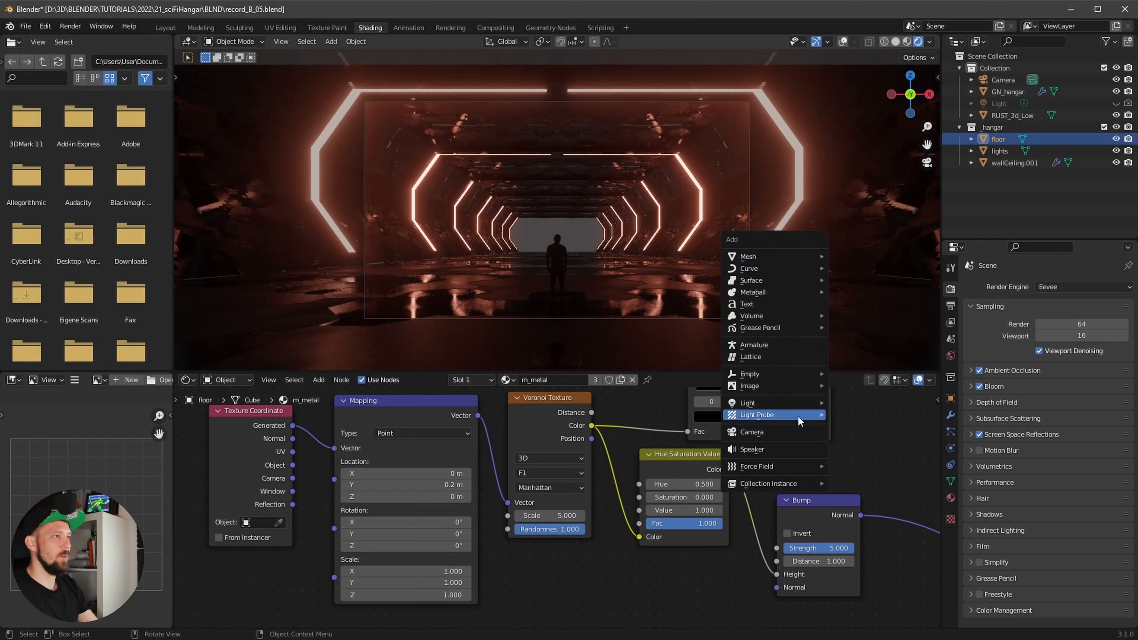
{"action": "mouse_move", "coordinate": [795, 404]}
{"action": "left_click", "coordinate": [853, 416]}
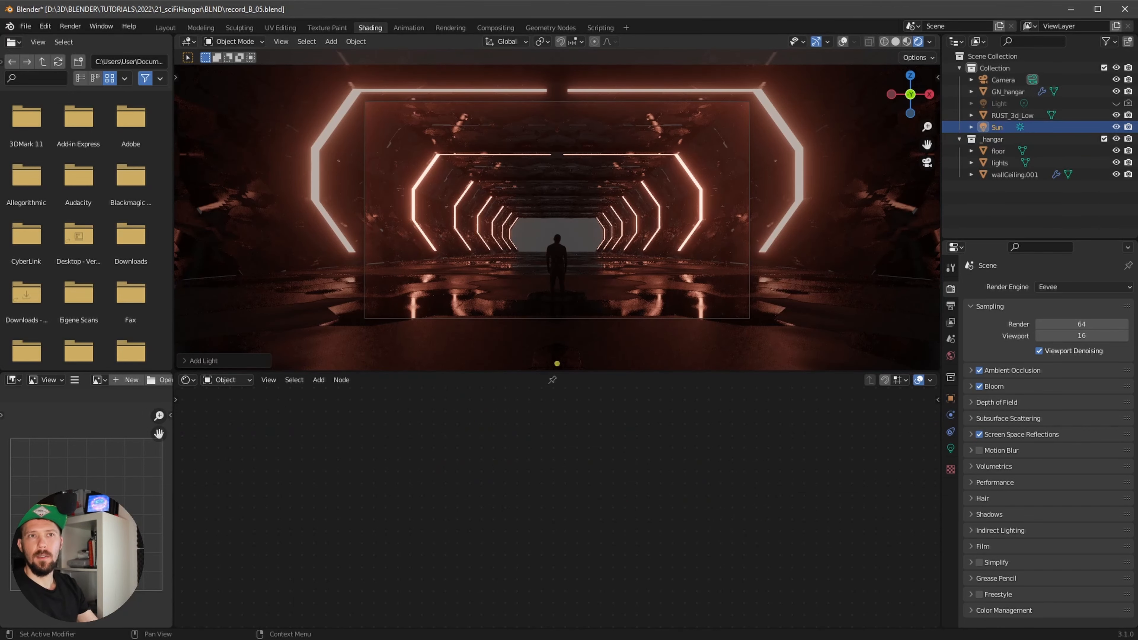
{"action": "left_click", "coordinate": [950, 448]}
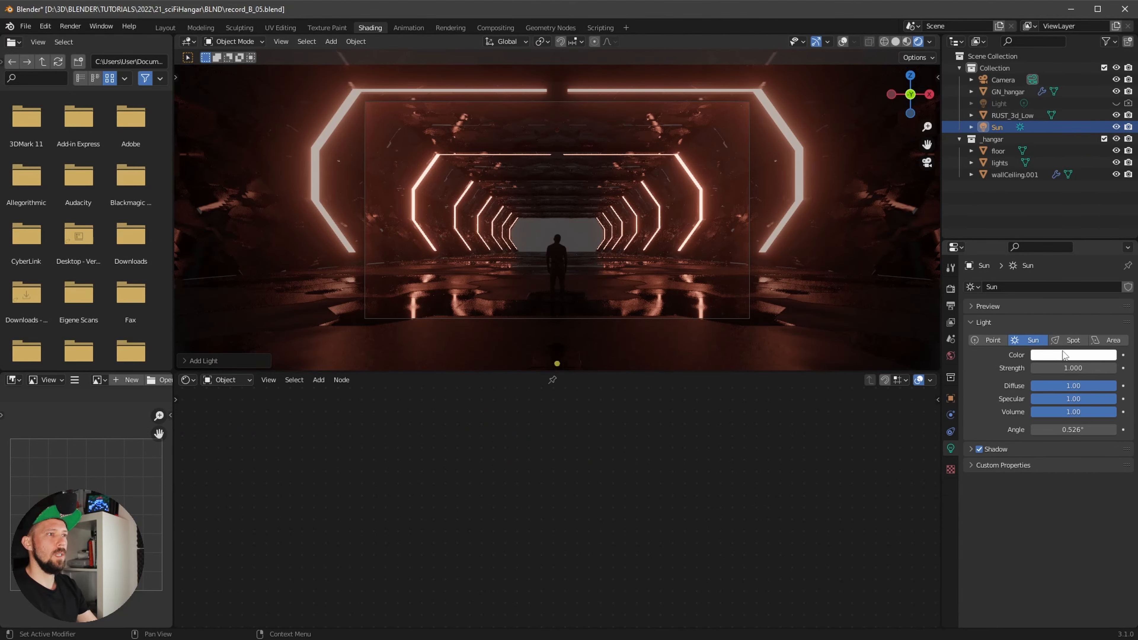
{"action": "left_click", "coordinate": [1055, 356]}
{"action": "left_click", "coordinate": [1050, 314]}
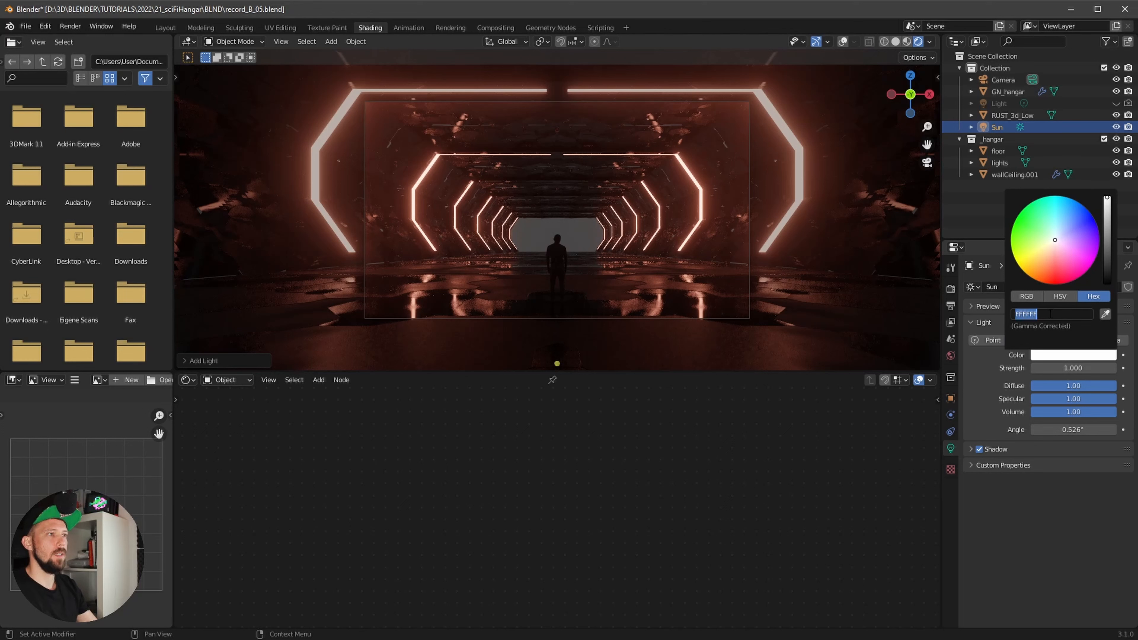
{"action": "type", "text": "196EC5"}
{"action": "key", "text": "Return"}
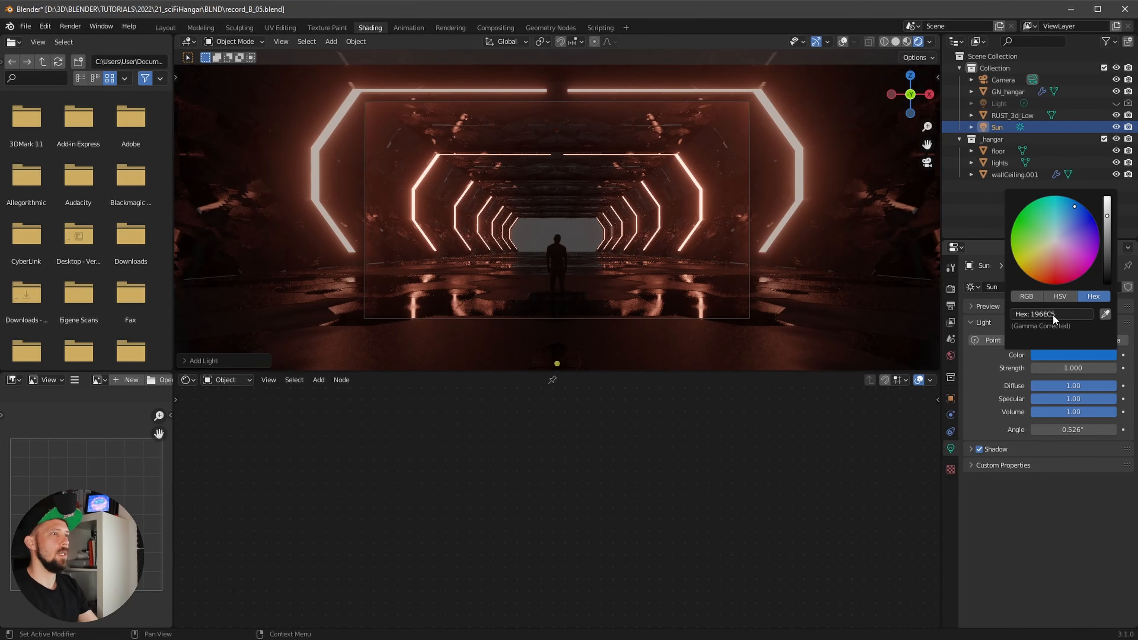
Step: Give the Sun light a strength of 3 and an angle of 11.4°
{"action": "left_click", "coordinate": [1079, 368]}
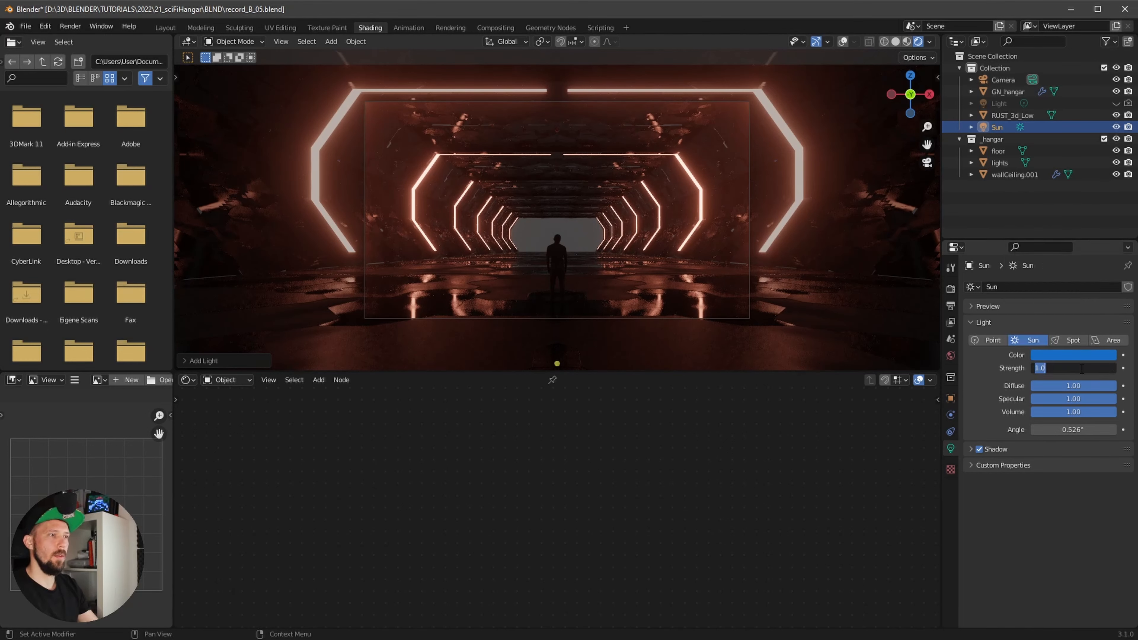
{"action": "key", "text": "Return"}
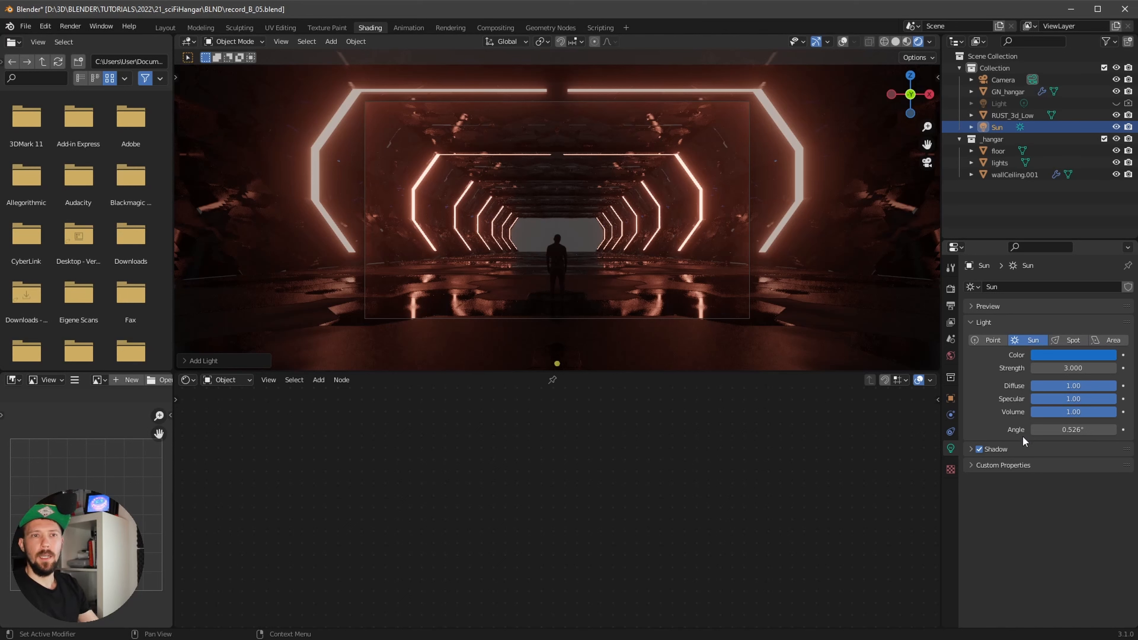
{"action": "left_click", "coordinate": [1053, 430]}
{"action": "type", "text": "1"}
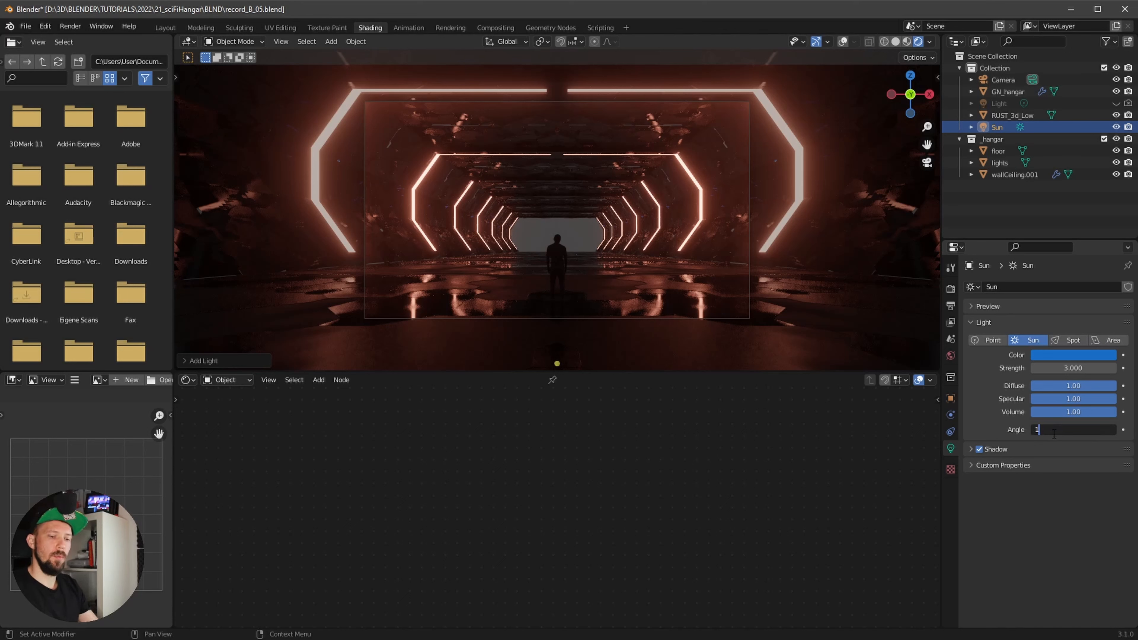
{"action": "type", "text": "1.4"}
{"action": "key", "text": "Return"}
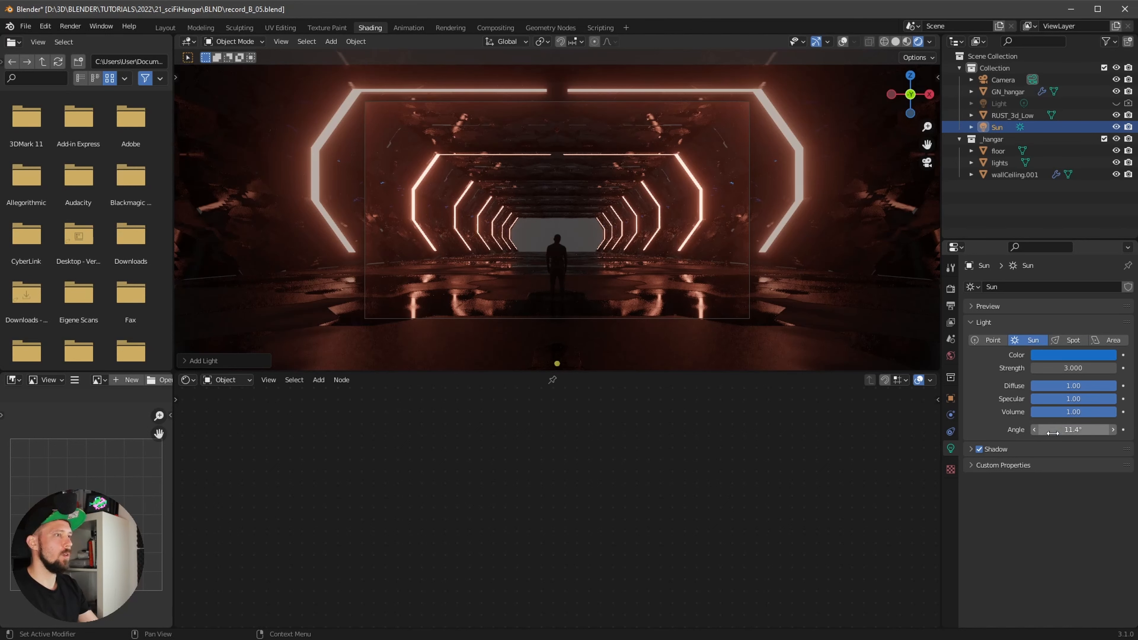
Step: Set the Sun light's X rotation to -90°
{"action": "left_click", "coordinate": [950, 398]}
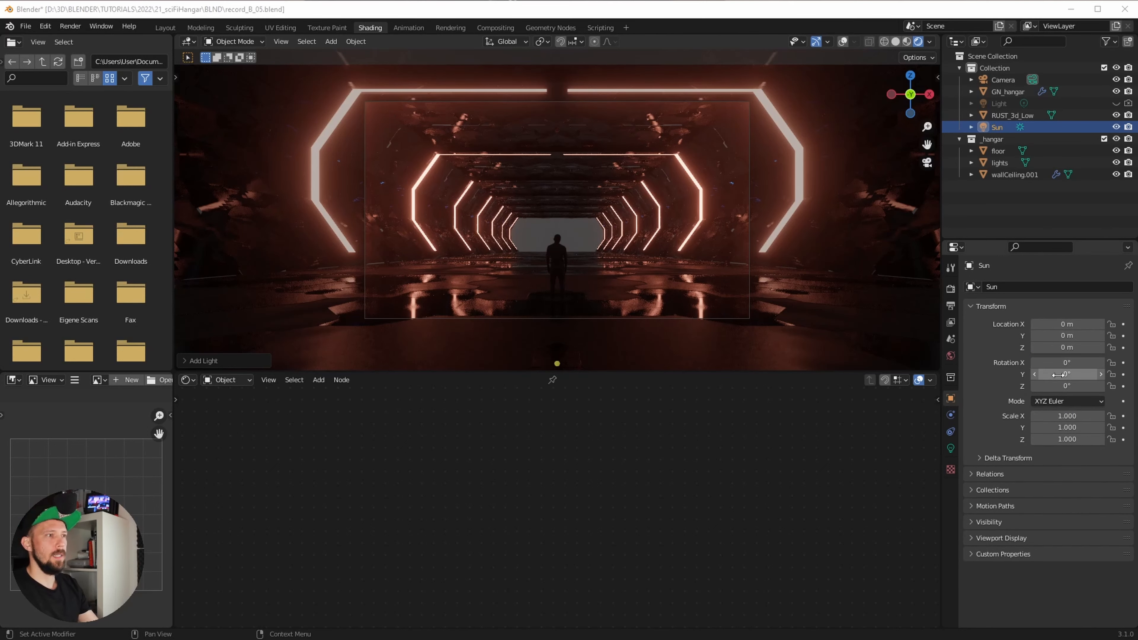
{"action": "left_click", "coordinate": [1077, 363]}
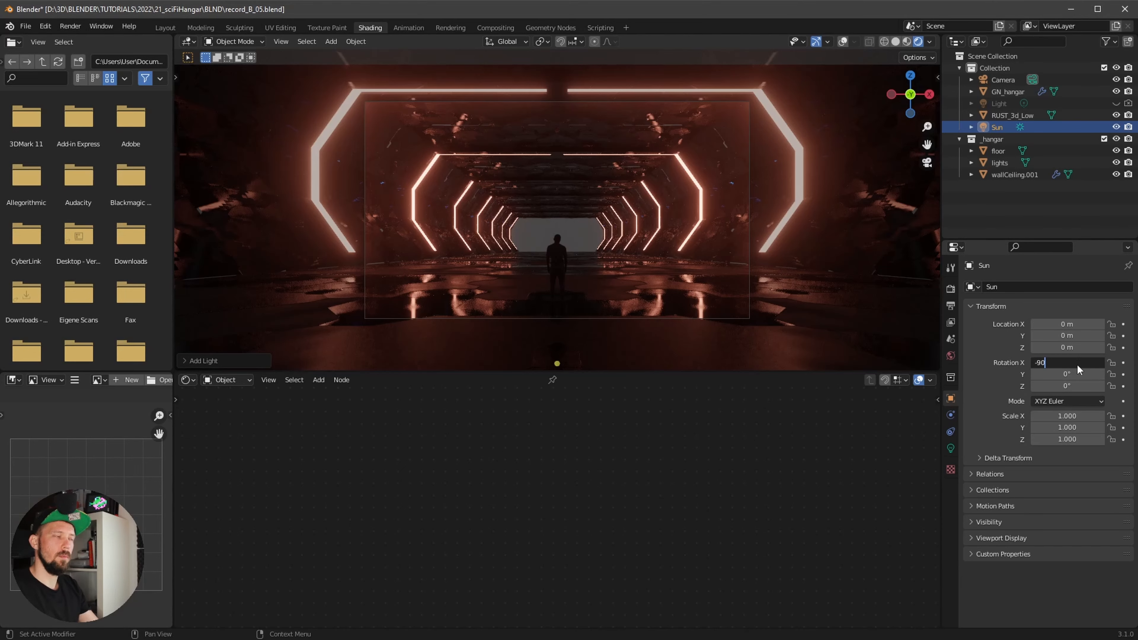
{"action": "key", "text": "Return"}
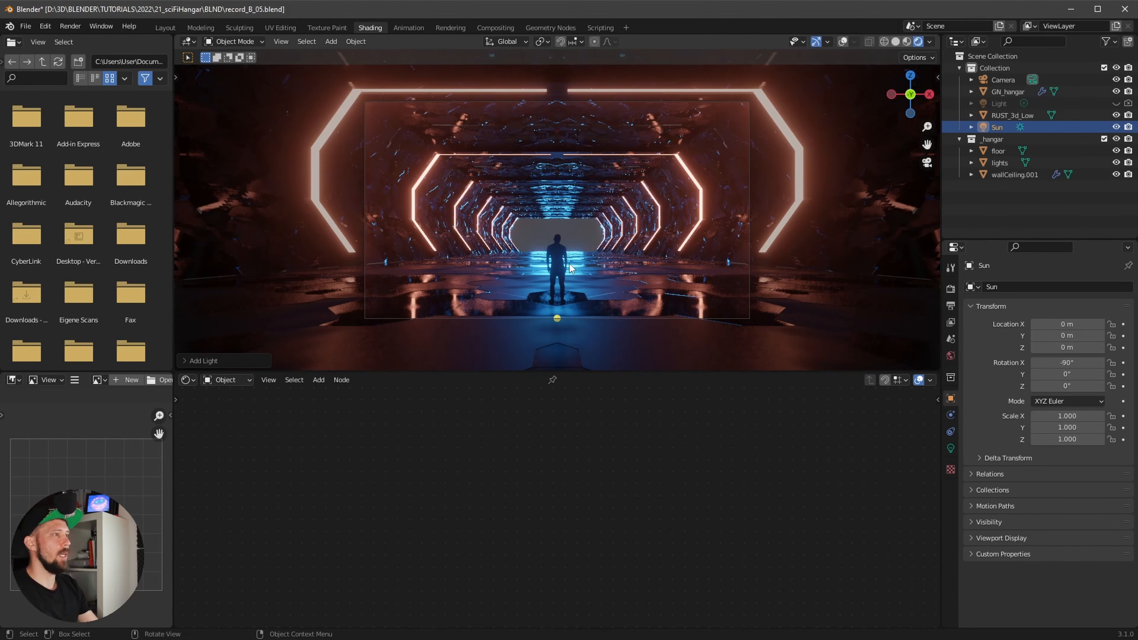
Step: Exclude the _hangar collection from the view layer and add a cube mesh to the scene
{"action": "middle_click_drag", "start_coordinate": [585, 278], "coordinate": [715, 238], "text": "ctrl"}
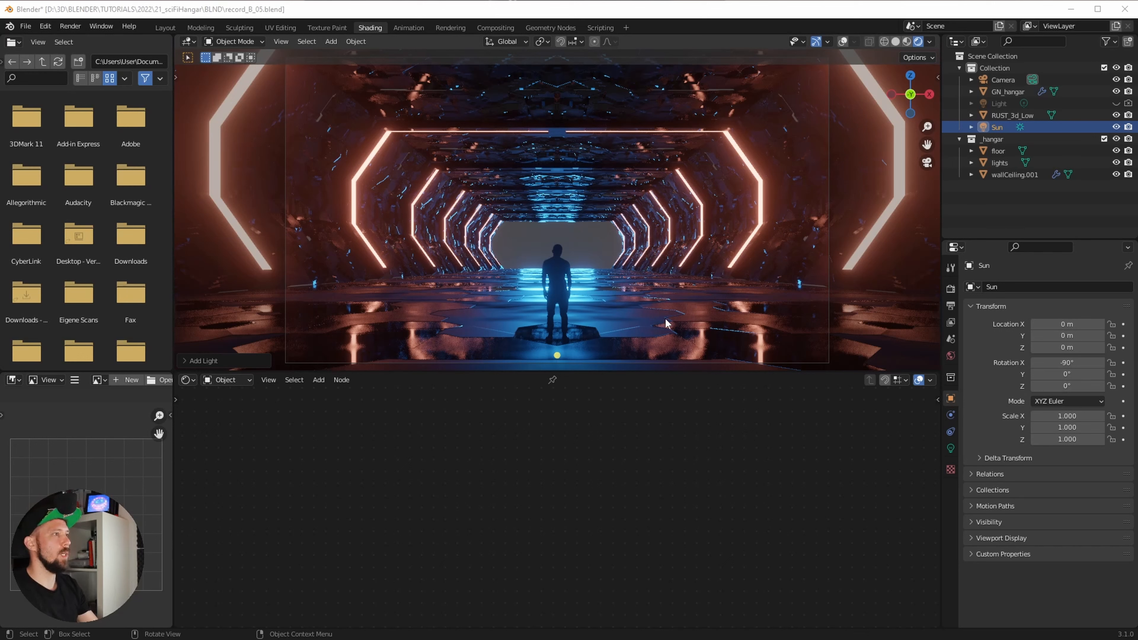
{"action": "left_click", "coordinate": [725, 450]}
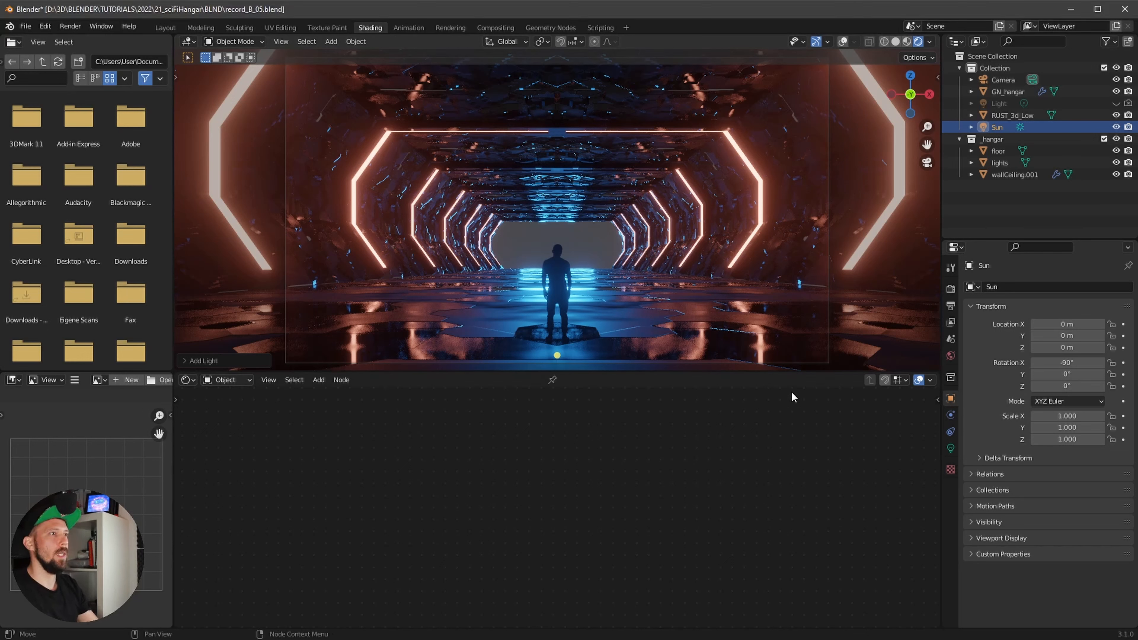
{"action": "left_click", "coordinate": [1103, 139]}
{"action": "key", "text": "shift+a"}
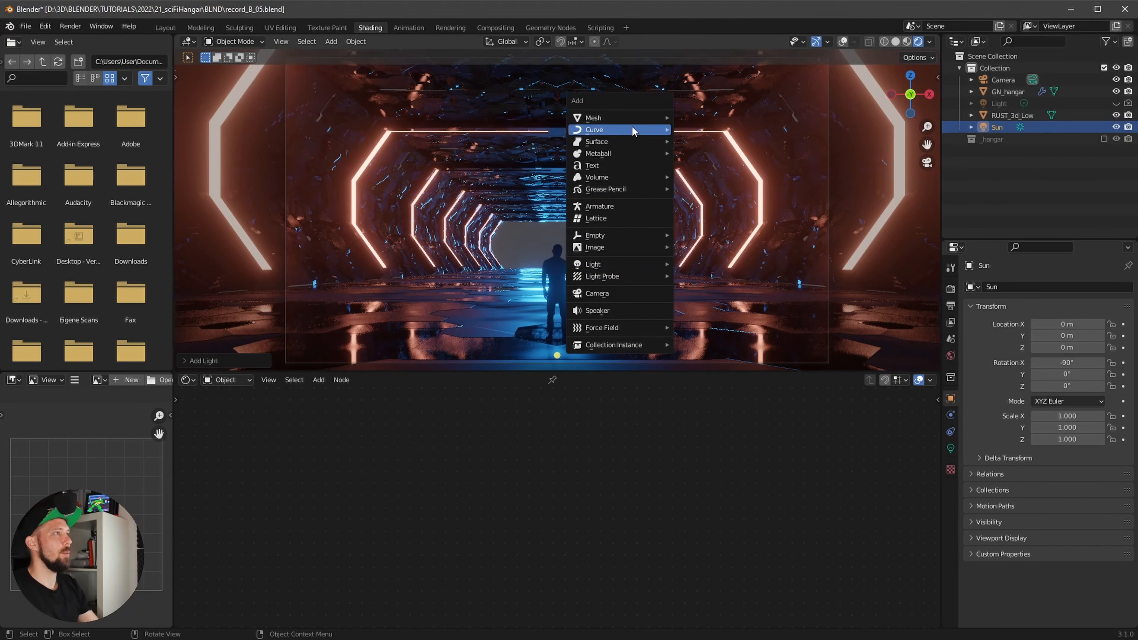
{"action": "mouse_move", "coordinate": [620, 118]}
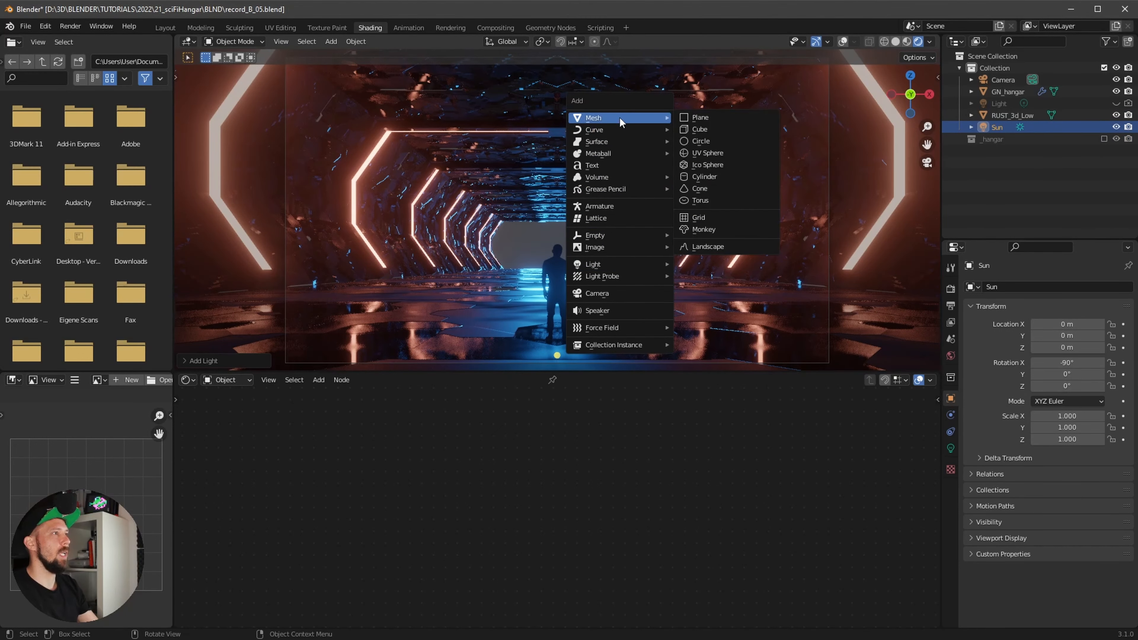
{"action": "left_click", "coordinate": [715, 130]}
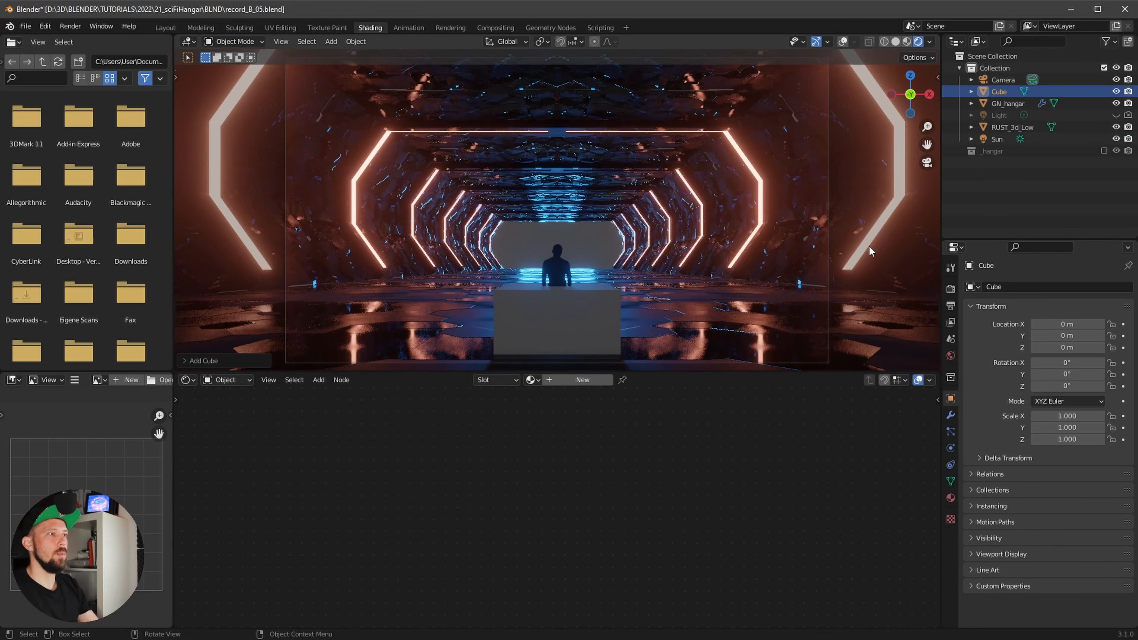
Step: Set the cube's dimensions to 40 m in X, 16 m in Y and 28 m in Z
{"action": "key", "text": "n"}
{"action": "left_click", "coordinate": [886, 262]}
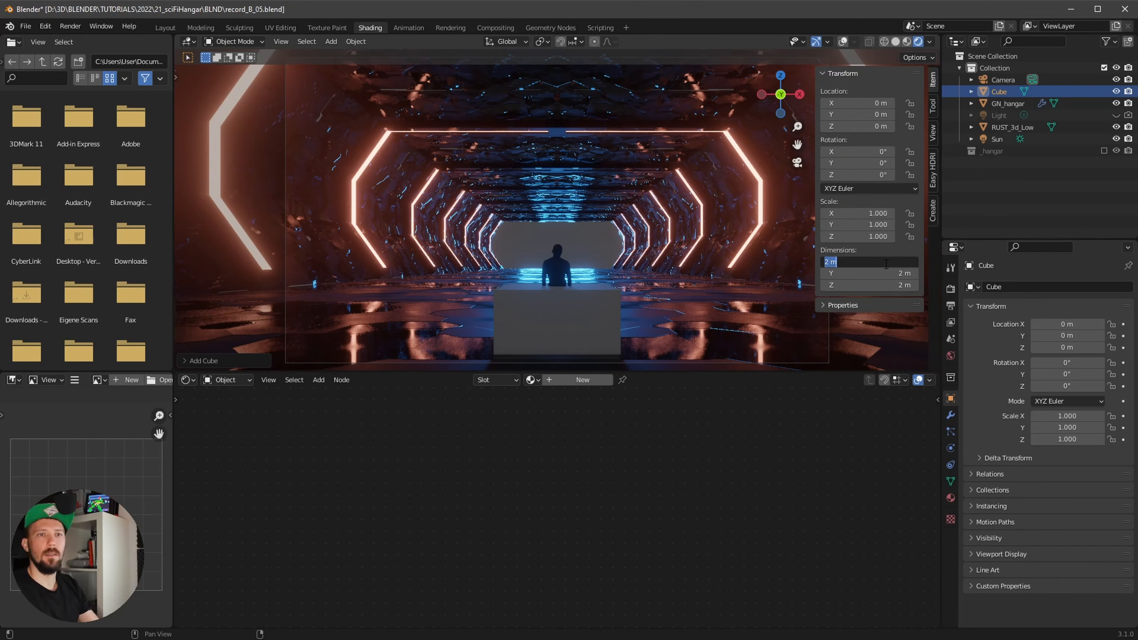
{"action": "type", "text": "40"}
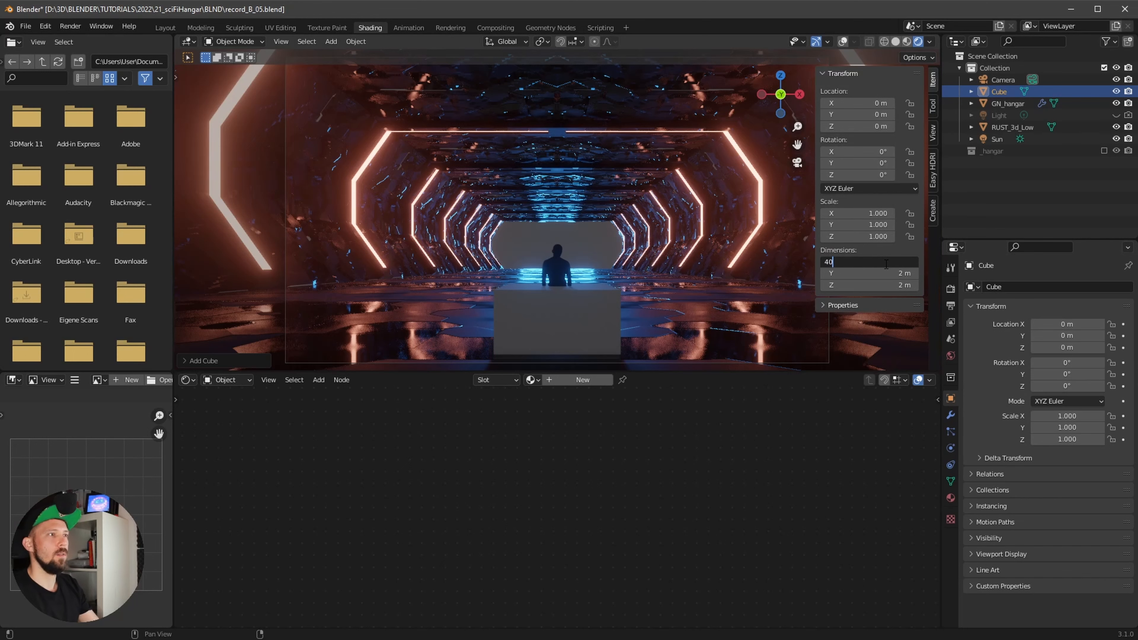
{"action": "key", "text": "Tab"}
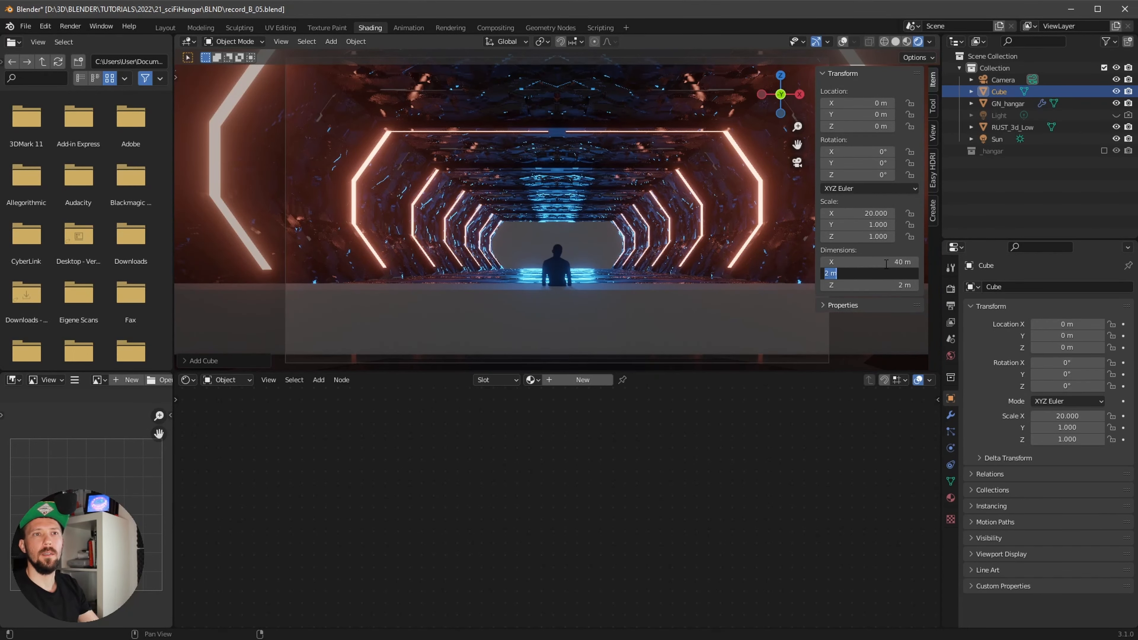
{"action": "type", "text": "16"}
{"action": "key", "text": "Tab"}
{"action": "type", "text": "28"}
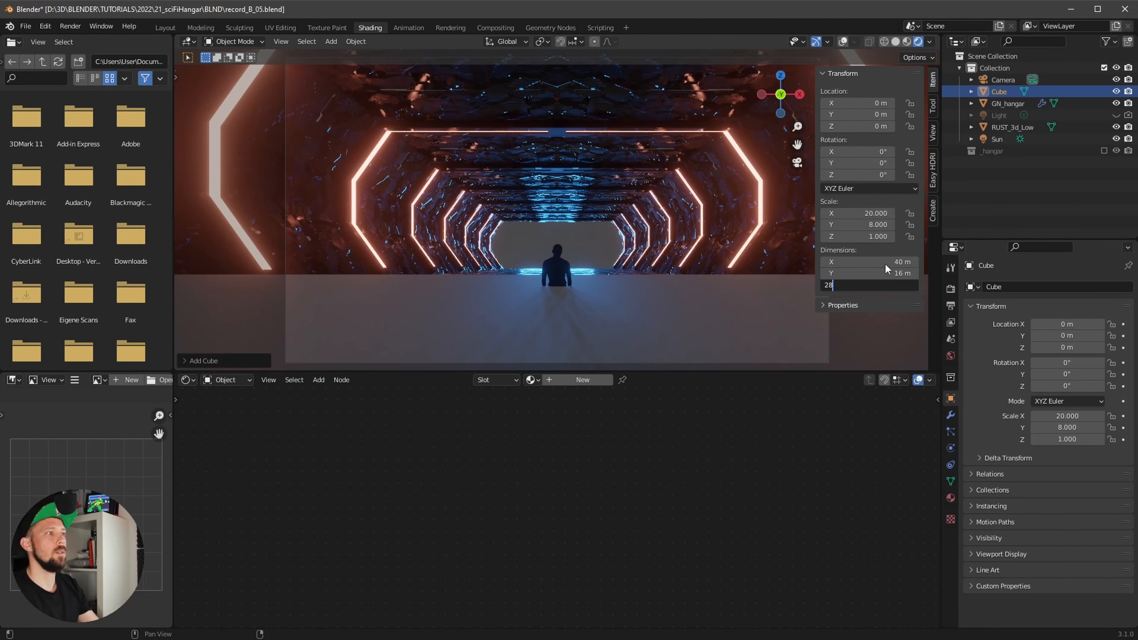
{"action": "key", "text": "Return"}
Step: Place the cube at the far end of the hangar with Y location 82 m and raise it to about 7.95 m in Z
{"action": "middle_click_drag", "start_coordinate": [512, 352], "coordinate": [662, 261]}
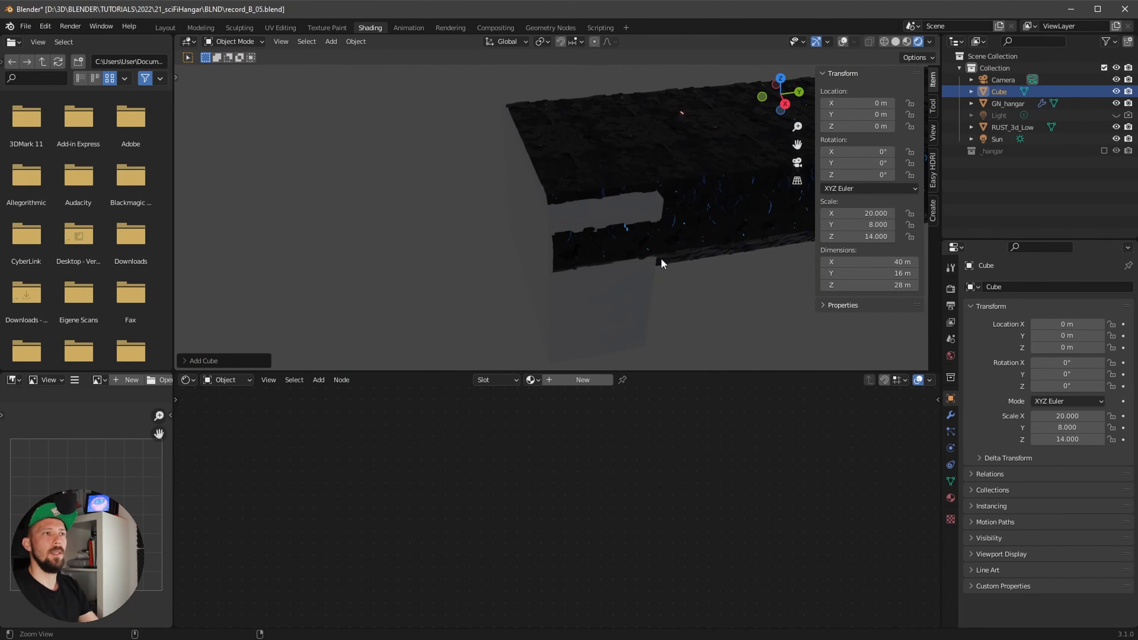
{"action": "left_click", "coordinate": [878, 115]}
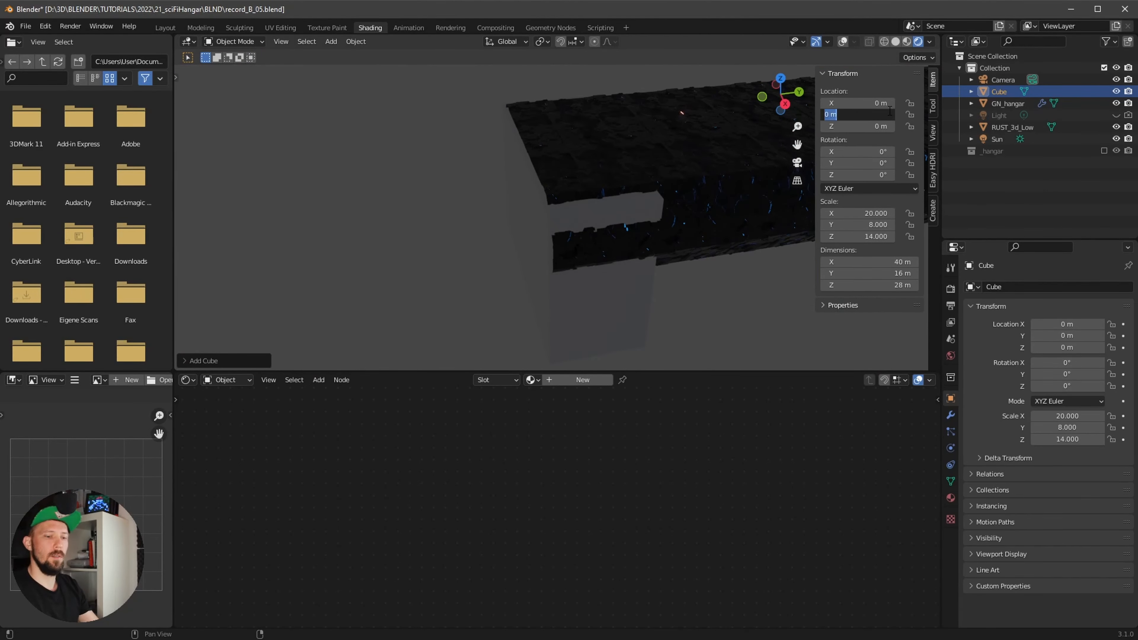
{"action": "type", "text": "82"}
{"action": "key", "text": "Return"}
{"action": "middle_click_drag", "start_coordinate": [714, 213], "coordinate": [633, 245]}
{"action": "key", "text": "g"}
{"action": "key", "text": "z"}
{"action": "left_click", "coordinate": [671, 194]}
{"action": "key", "text": "KP_0"}
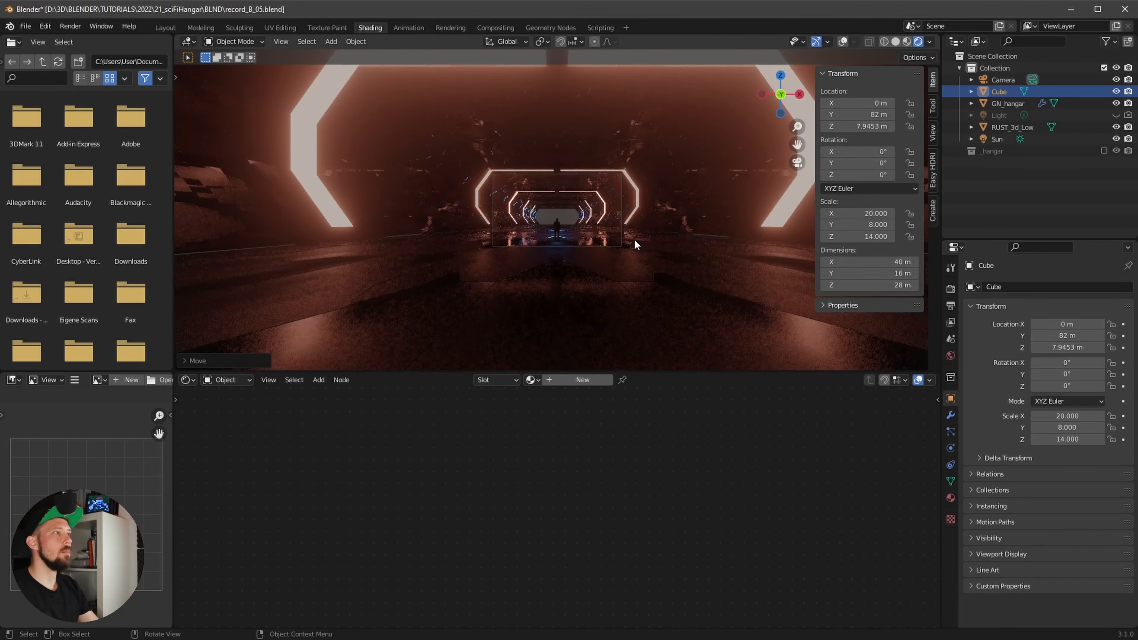
{"action": "scroll", "coordinate": [811, 184], "scroll_direction": "up", "scroll_amount": 5}
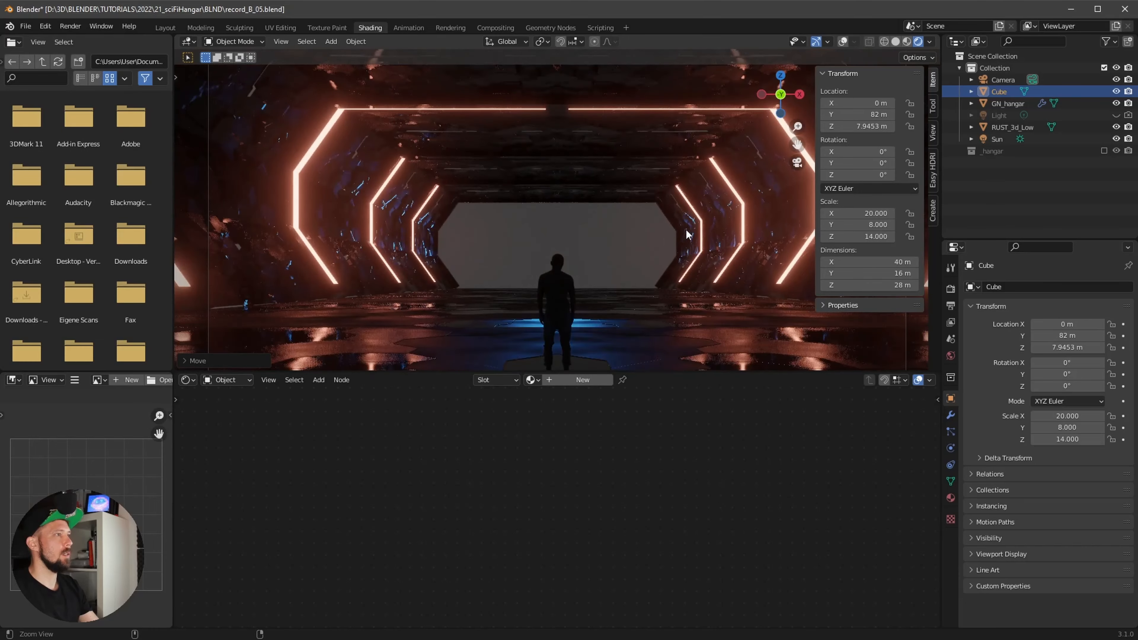
Step: Create a new material for the cube and name it M_fog
{"action": "left_click", "coordinate": [577, 380]}
{"action": "double_click", "coordinate": [566, 380]}
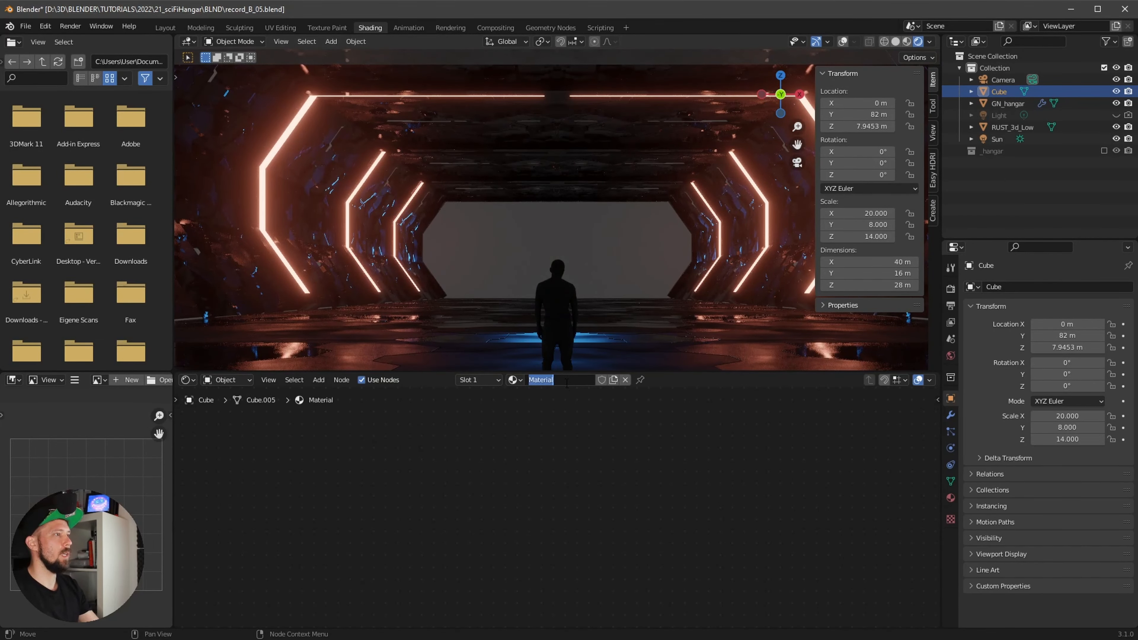
{"action": "type", "text": "M_fog"}
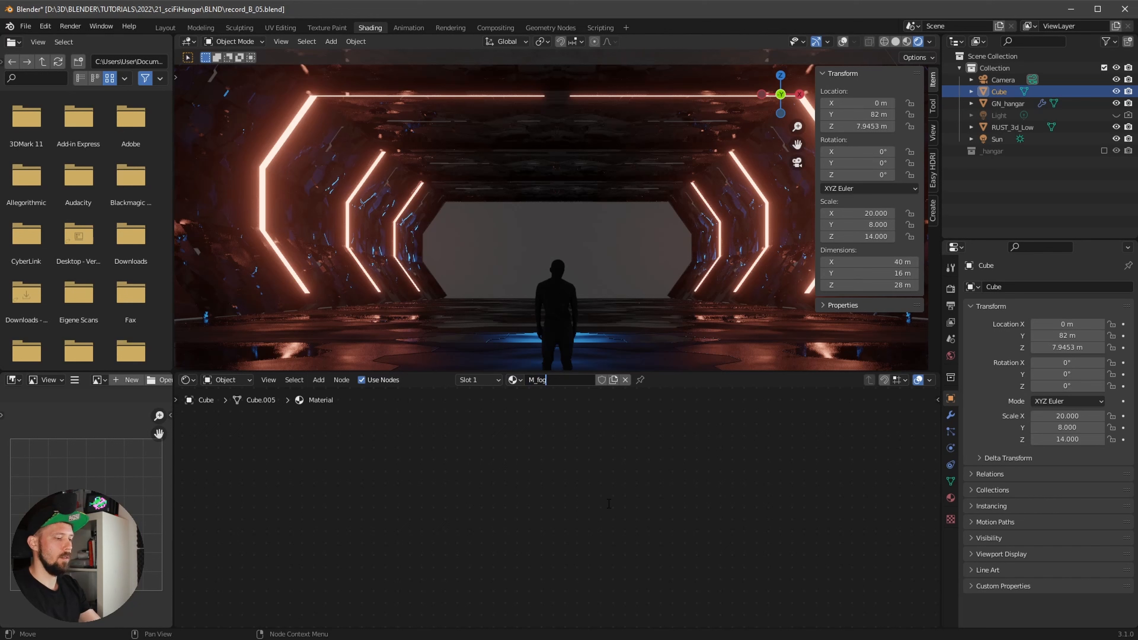
{"action": "key", "text": "Return"}
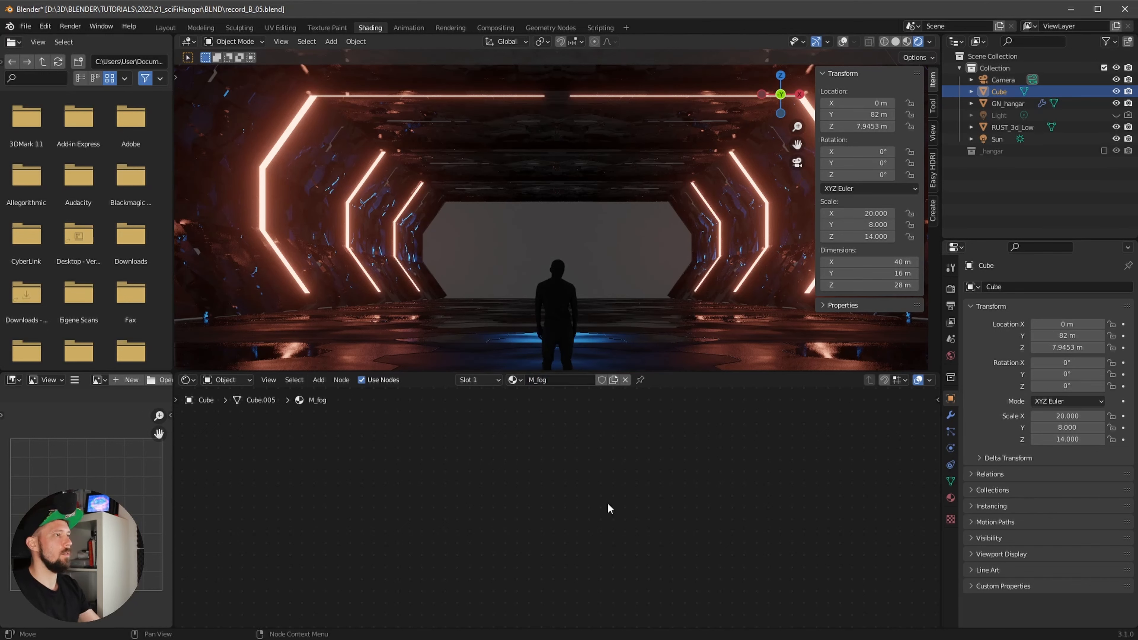
Step: Delete the Principled BSDF from M_fog and connect a new Volume Scatter node to the Material Output's Volume input
{"action": "left_click_drag", "start_coordinate": [673, 471], "coordinate": [523, 496], "text": "ctrl+alt"}
{"action": "left_click_drag", "start_coordinate": [648, 488], "coordinate": [751, 476], "text": "ctrl+alt"}
{"action": "left_click", "coordinate": [587, 403]}
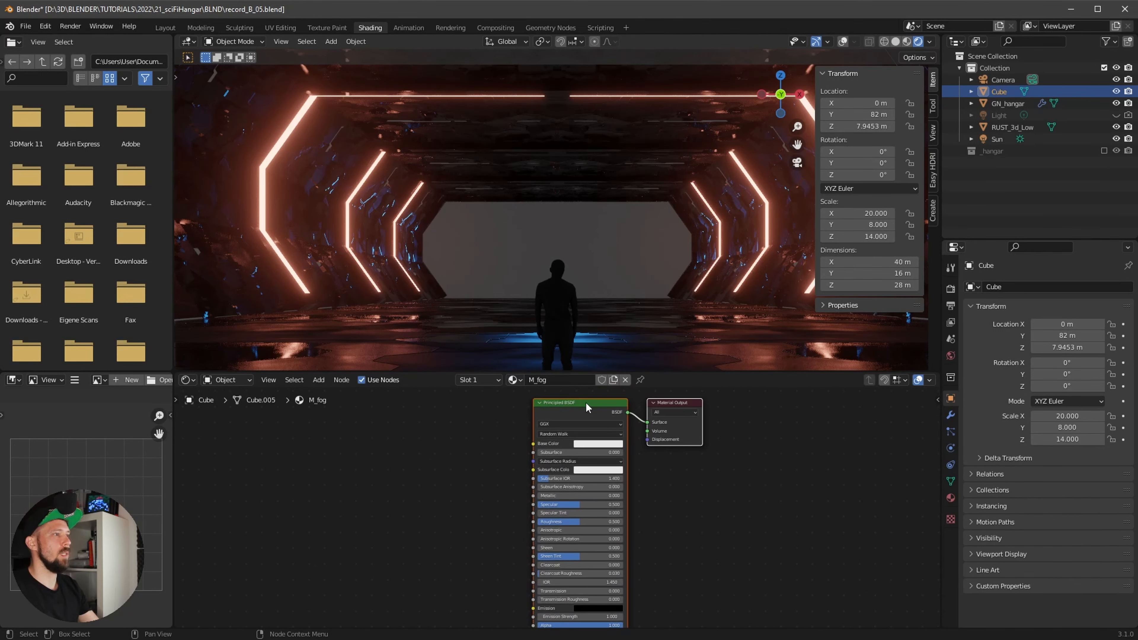
{"action": "key", "text": "x"}
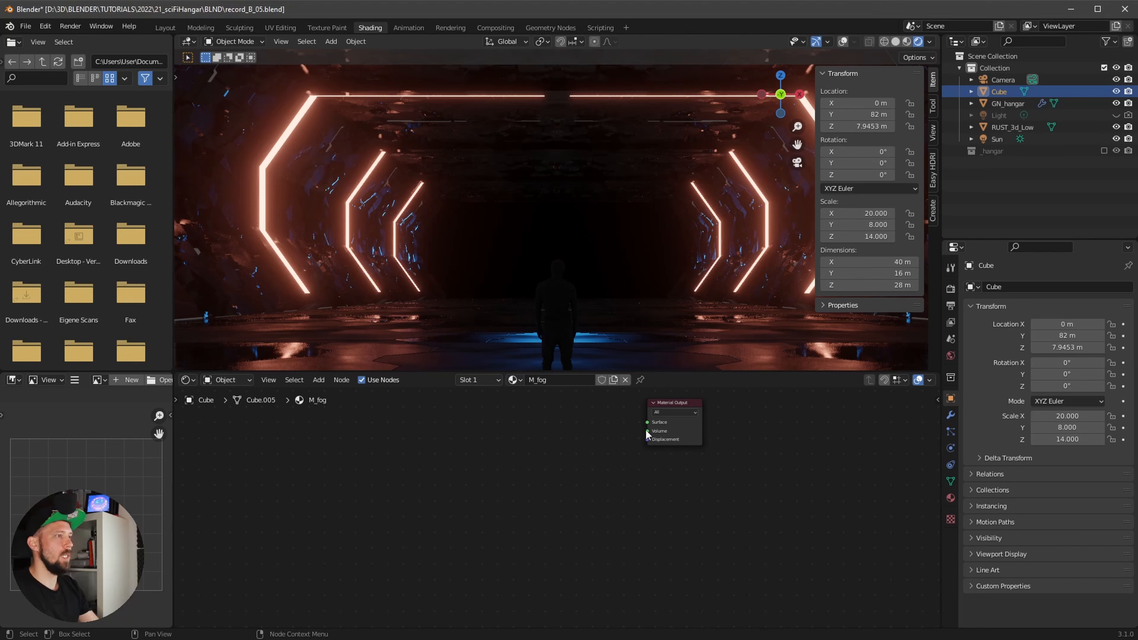
{"action": "left_click_drag", "start_coordinate": [645, 430], "coordinate": [579, 448]}
{"action": "type", "text": "v"}
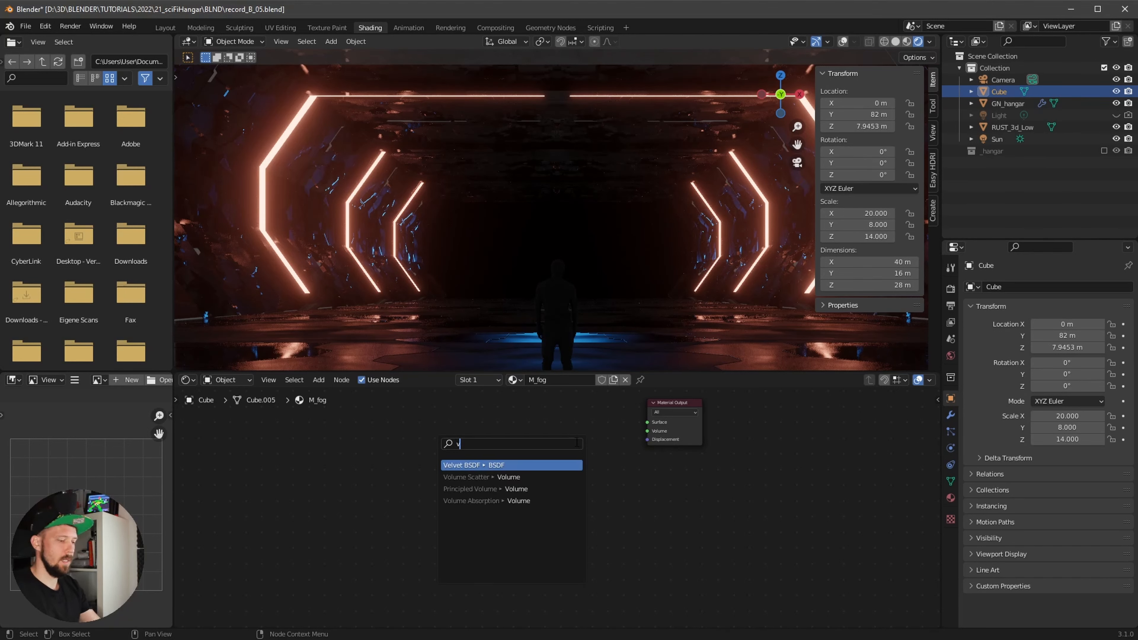
{"action": "type", "text": "o.öl"}
{"action": "key", "text": "BackSpace"}
{"action": "key", "text": "BackSpace"}
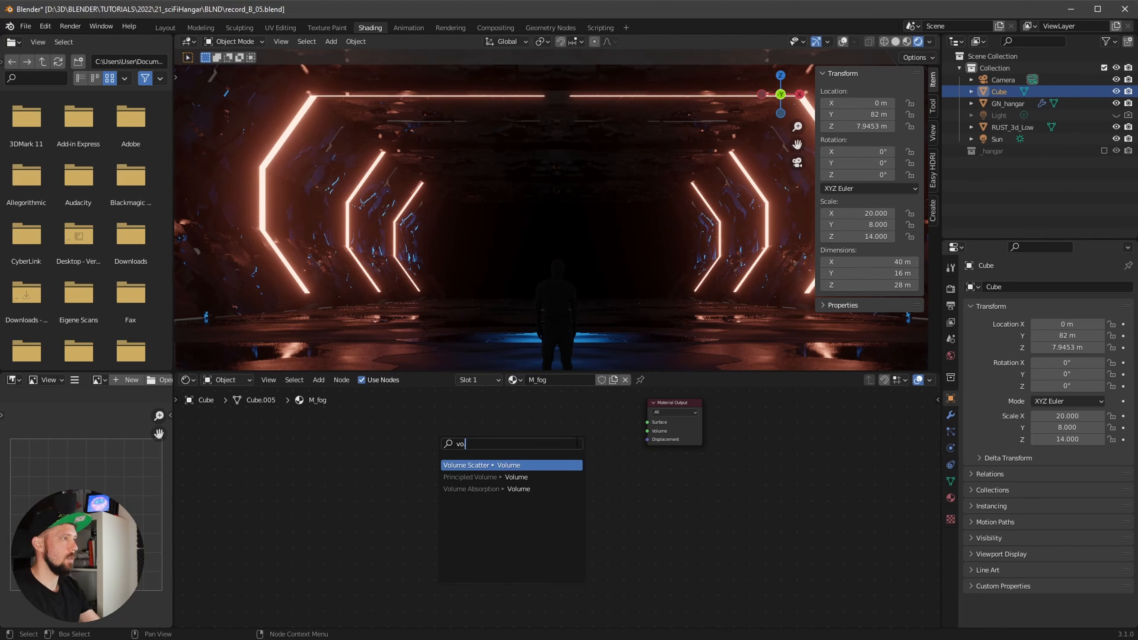
{"action": "type", "text": "lume sc"}
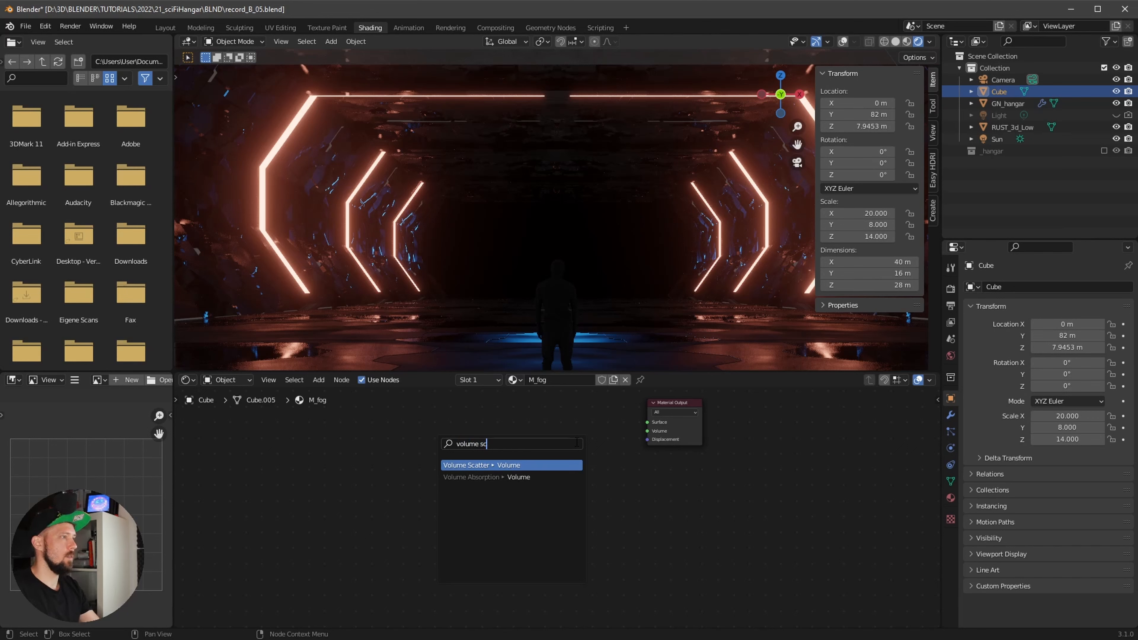
{"action": "key", "text": "Return"}
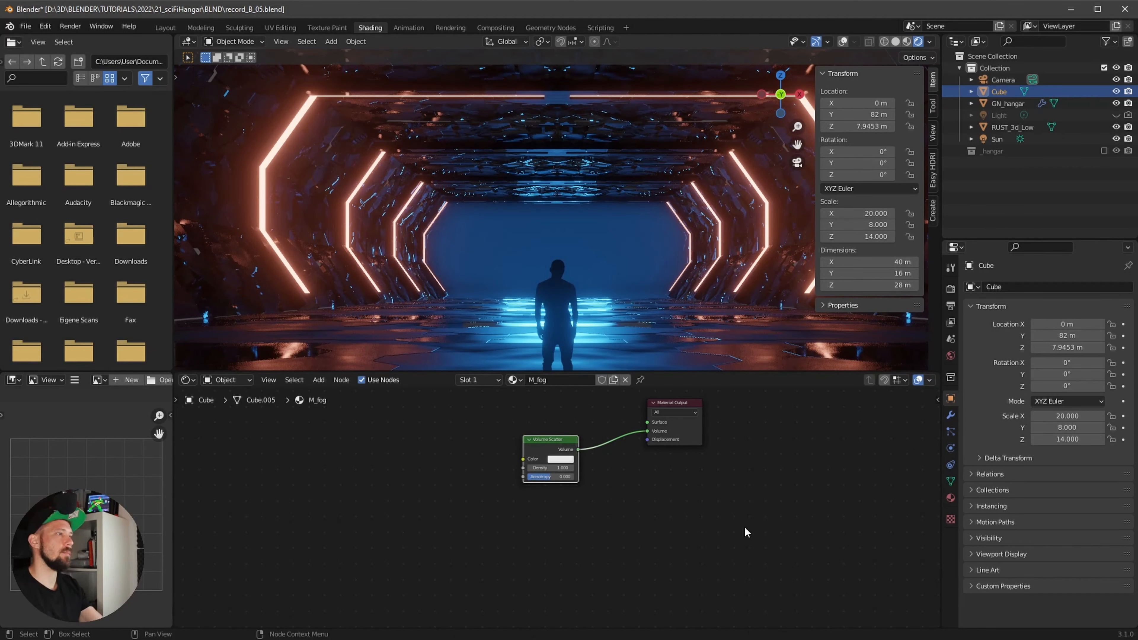
Step: Set the Volume Scatter node to grey 7C7C7C with a density of 0.1 and an anisotropy of about 0.833
{"action": "left_click_drag", "start_coordinate": [647, 479], "coordinate": [680, 512], "text": "ctrl+alt"}
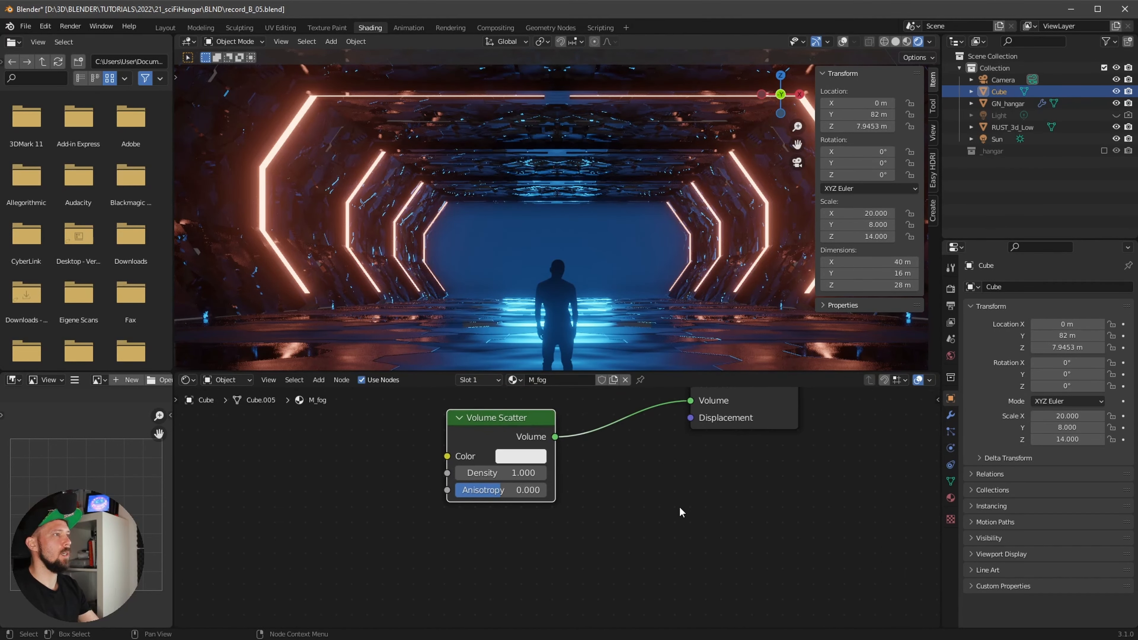
{"action": "left_click", "coordinate": [520, 455]}
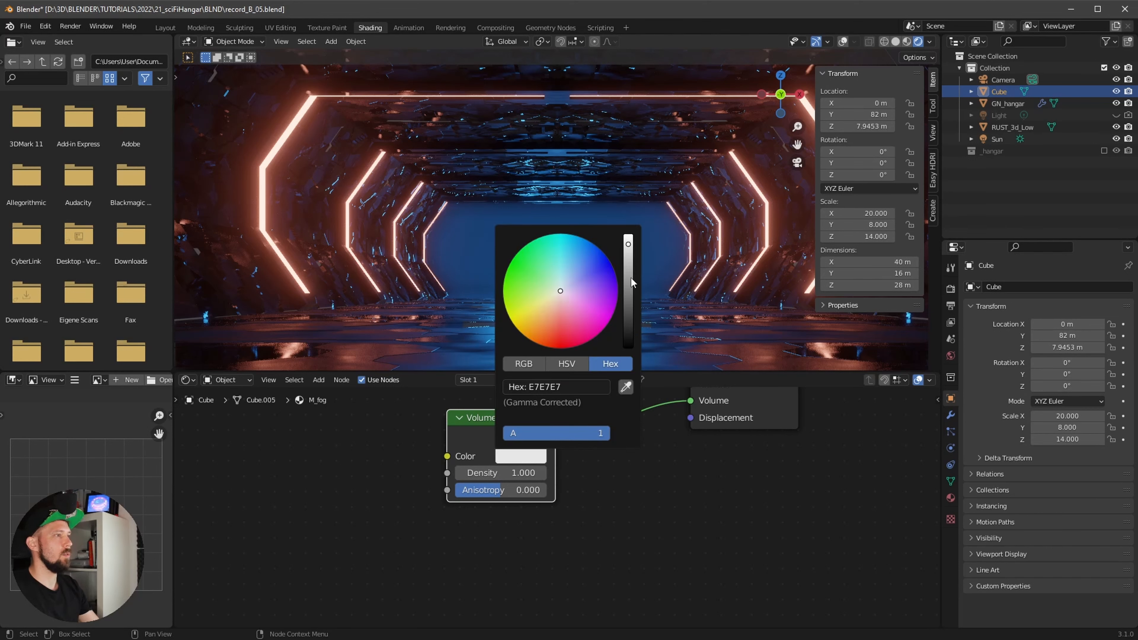
{"action": "left_click_drag", "start_coordinate": [631, 277], "coordinate": [630, 293]}
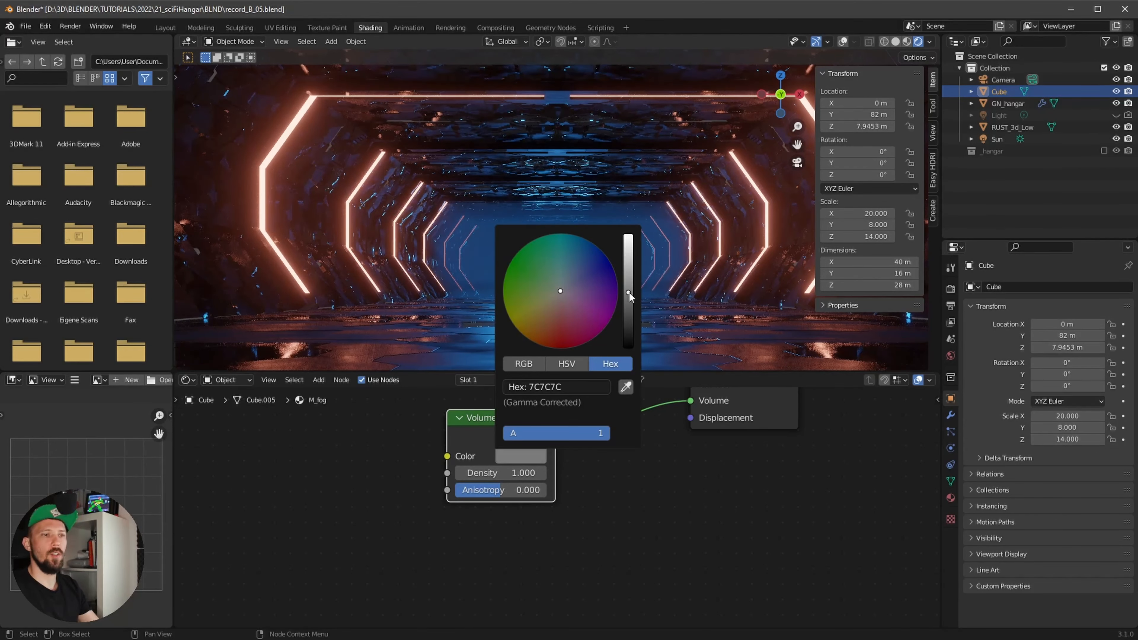
{"action": "left_click", "coordinate": [514, 473]}
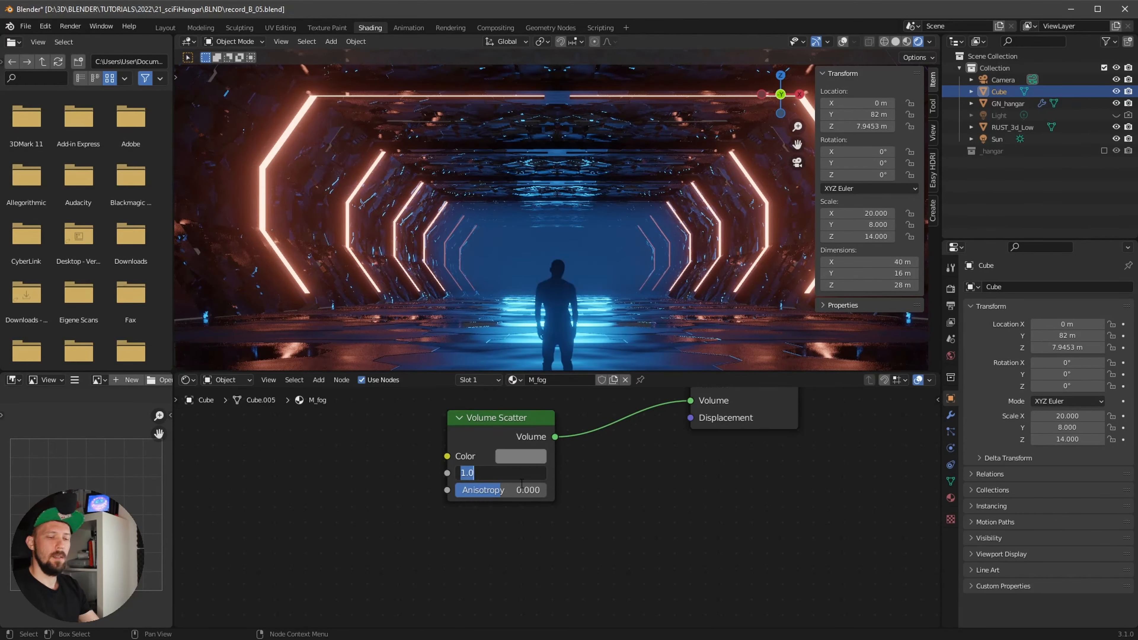
{"action": "type", "text": "0.1"}
{"action": "key", "text": "Return"}
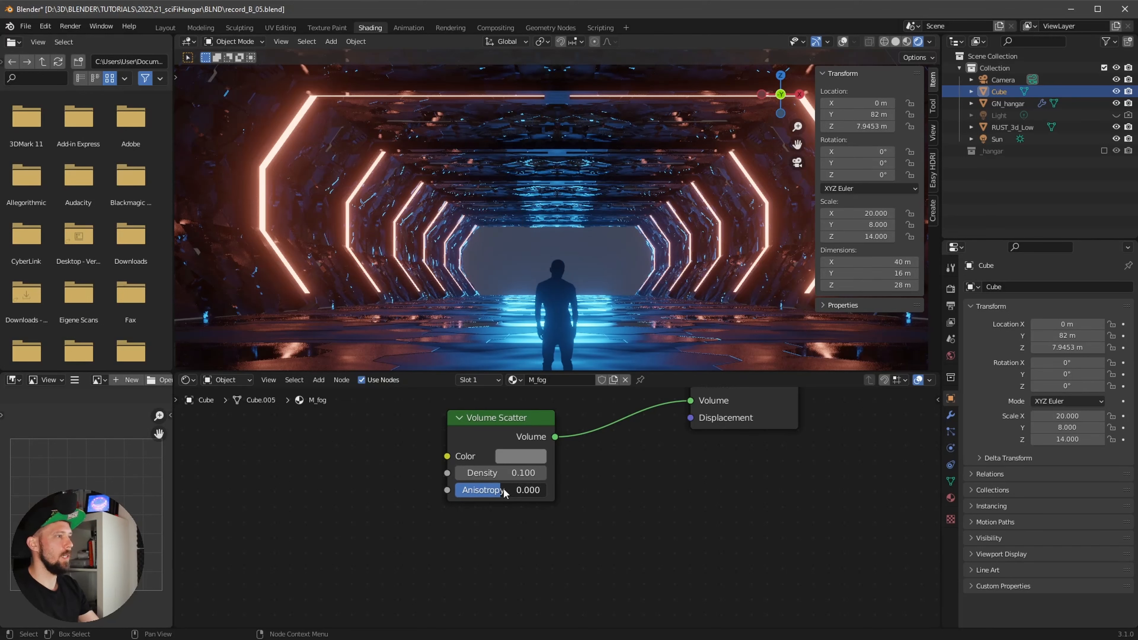
{"action": "left_click_drag", "start_coordinate": [504, 492], "coordinate": [541, 493]}
{"action": "left_click_drag", "start_coordinate": [541, 492], "coordinate": [547, 491]}
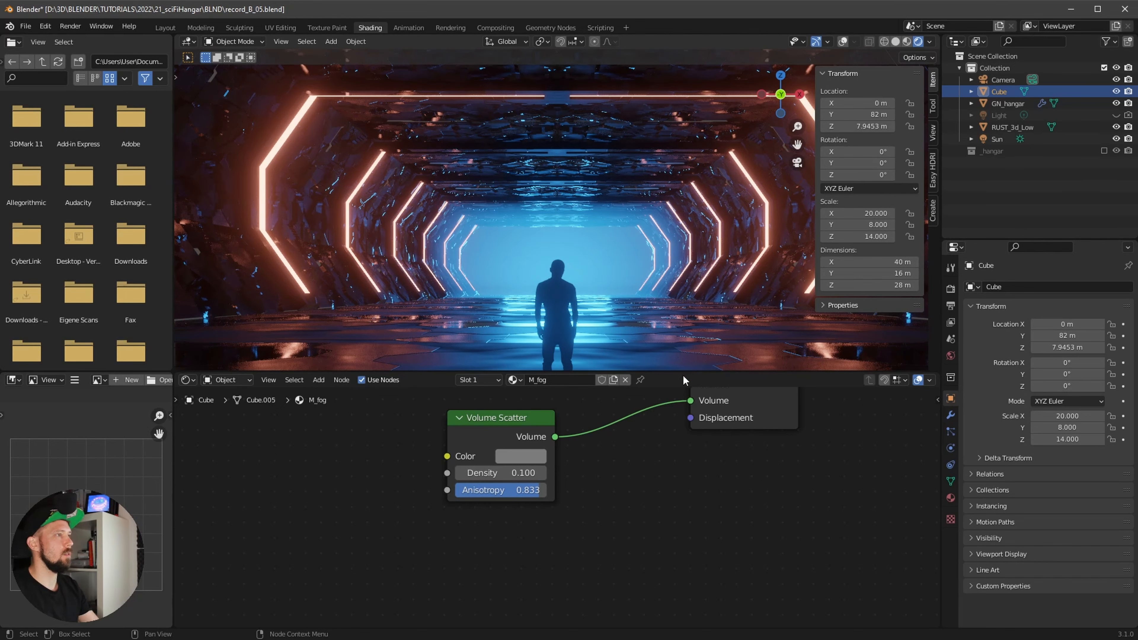
Step: Add a Reflection Plane light probe to the hangar scene
{"action": "mouse_move", "coordinate": [673, 285]}
{"action": "middle_mouse_down", "text": "ctrl"}
{"action": "mouse_move", "coordinate": [657, 307]}
{"action": "mouse_move", "coordinate": [694, 282]}
{"action": "mouse_move", "coordinate": [679, 303]}
{"action": "middle_mouse_up", "text": "ctrl"}
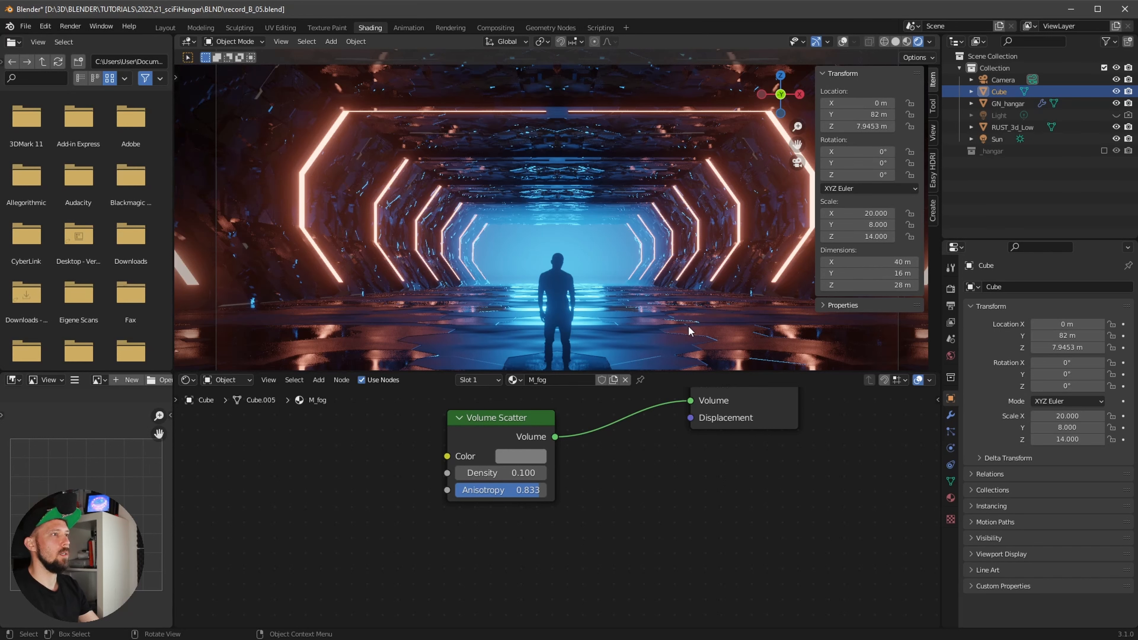
{"action": "middle_click_drag", "start_coordinate": [689, 319], "coordinate": [683, 324], "text": "ctrl"}
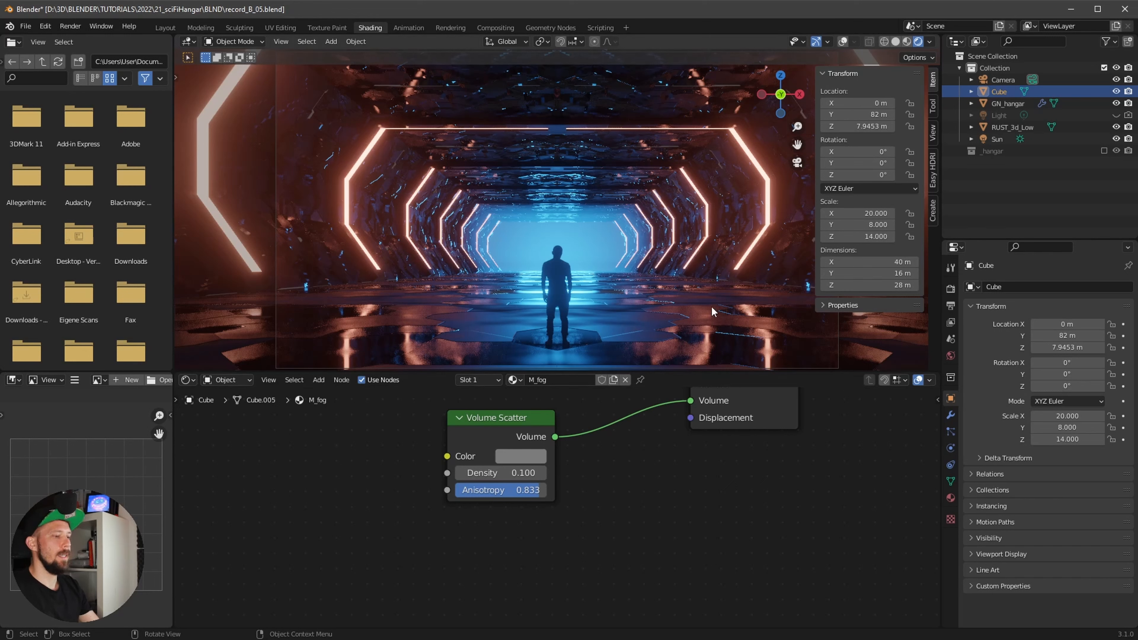
{"action": "key", "text": "n"}
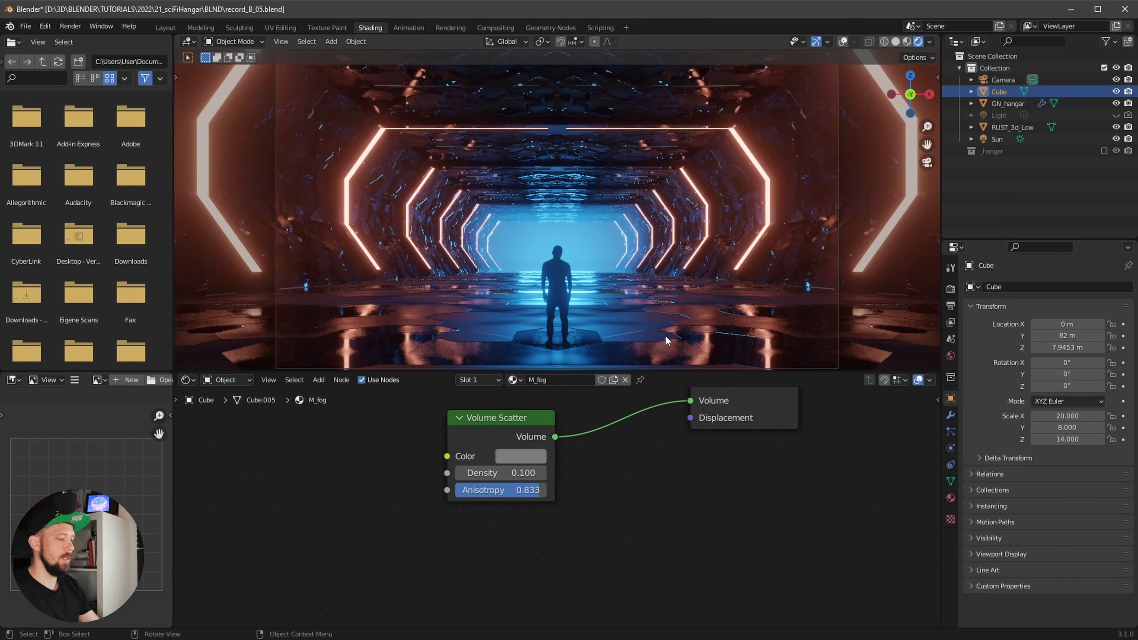
{"action": "scroll", "coordinate": [687, 309], "scroll_direction": "down", "scroll_amount": 1}
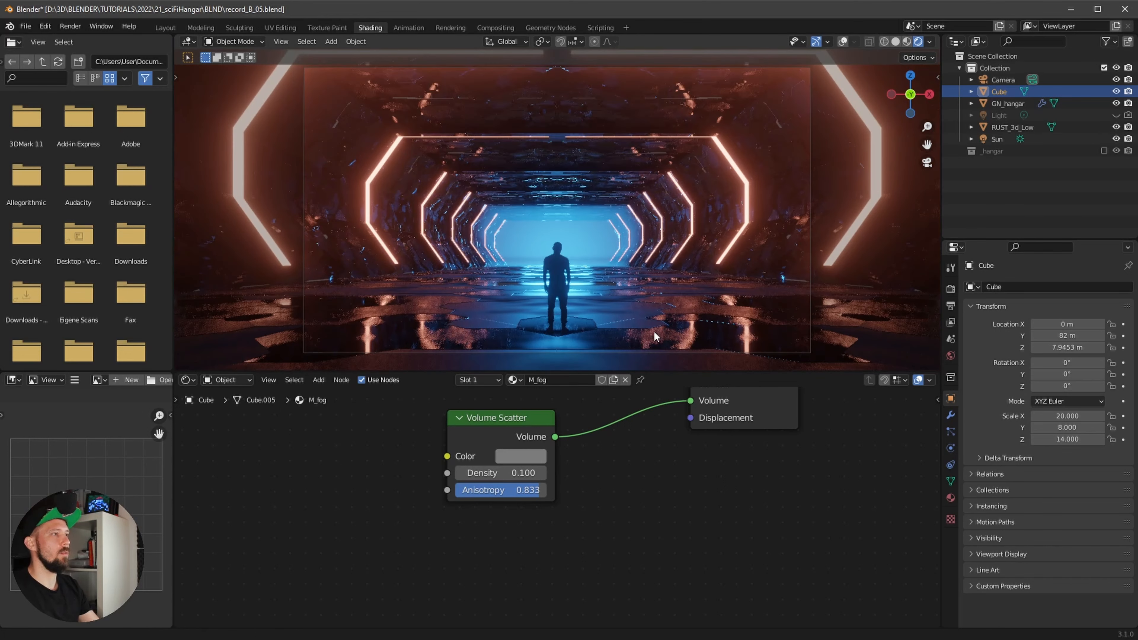
{"action": "key", "text": "shift+a"}
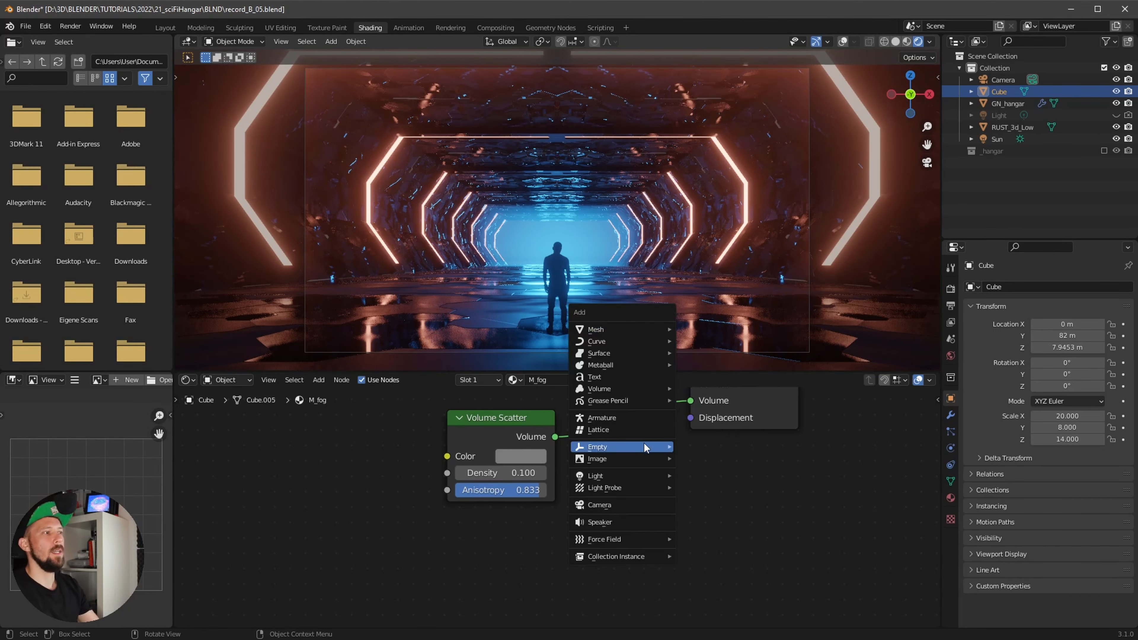
{"action": "mouse_move", "coordinate": [636, 492]}
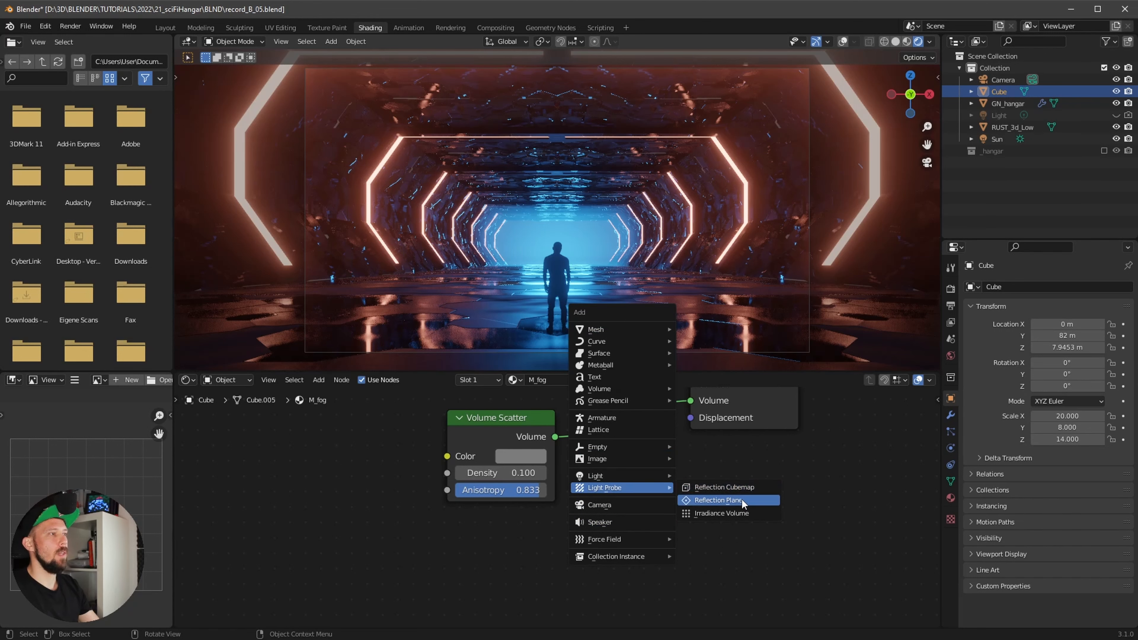
{"action": "left_click", "coordinate": [741, 500]}
{"action": "key", "text": "KP_Decimal"}
{"action": "left_click_drag", "start_coordinate": [737, 257], "coordinate": [608, 232], "text": "ctrl+alt"}
{"action": "mouse_move", "coordinate": [574, 271]}
{"action": "left_mouse_down", "text": "ctrl+alt"}
{"action": "mouse_move", "coordinate": [617, 247]}
{"action": "mouse_move", "coordinate": [593, 270]}
{"action": "left_mouse_up", "text": "ctrl+alt"}
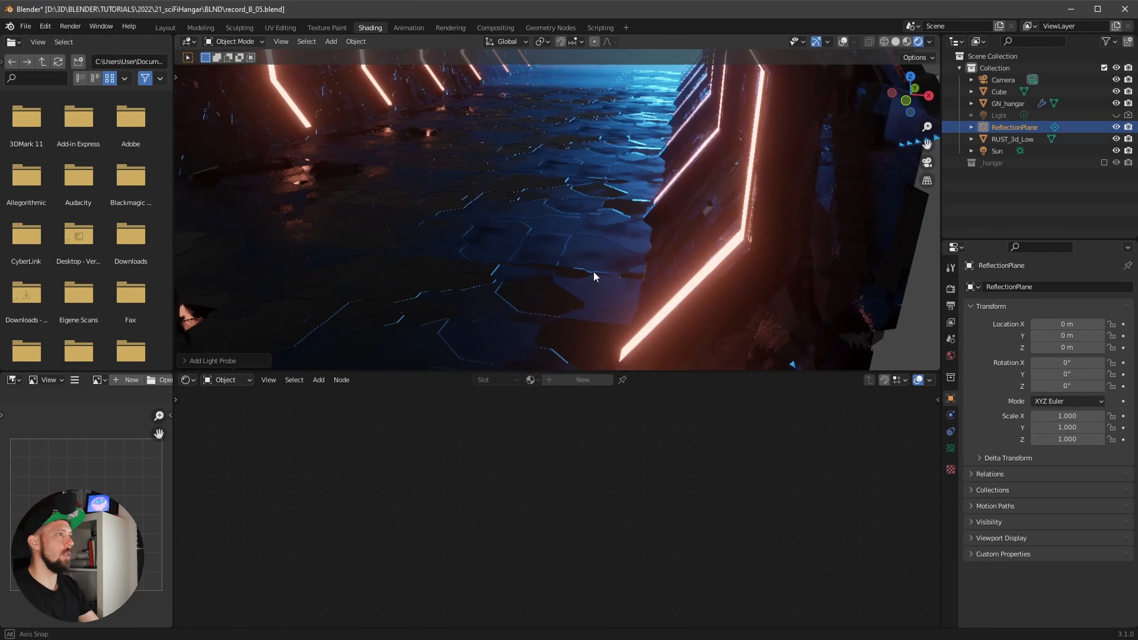
Step: Show the viewport overlays and scale the reflection plane up uniformly to about 16.2, roughly spanning the hangar floor's width
{"action": "key", "text": "KP_Decimal"}
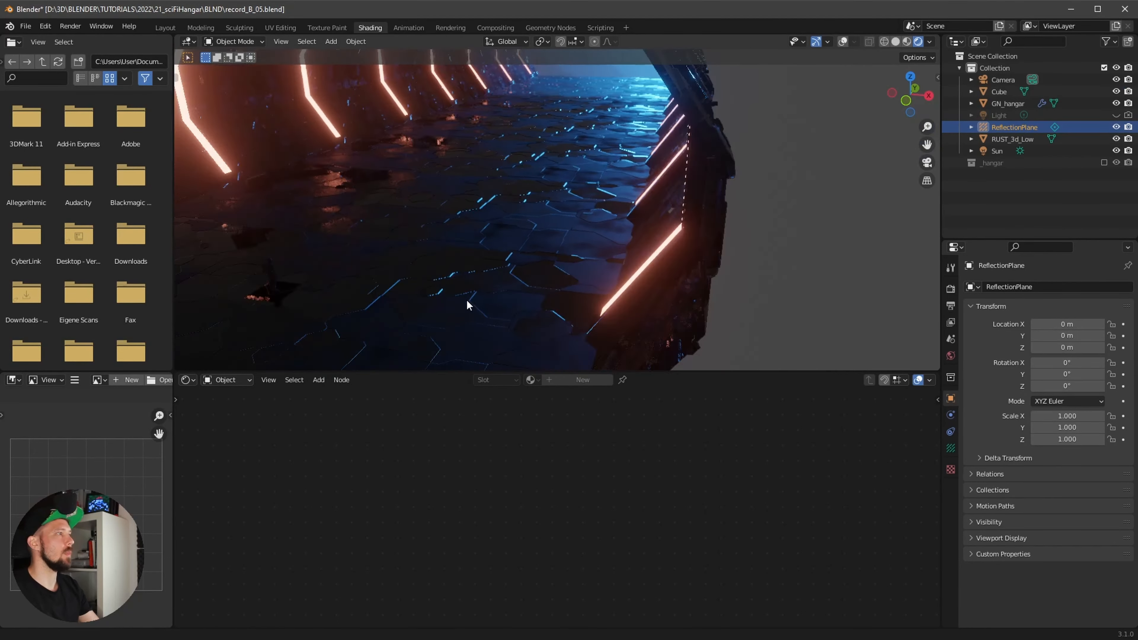
{"action": "left_click", "coordinate": [841, 43]}
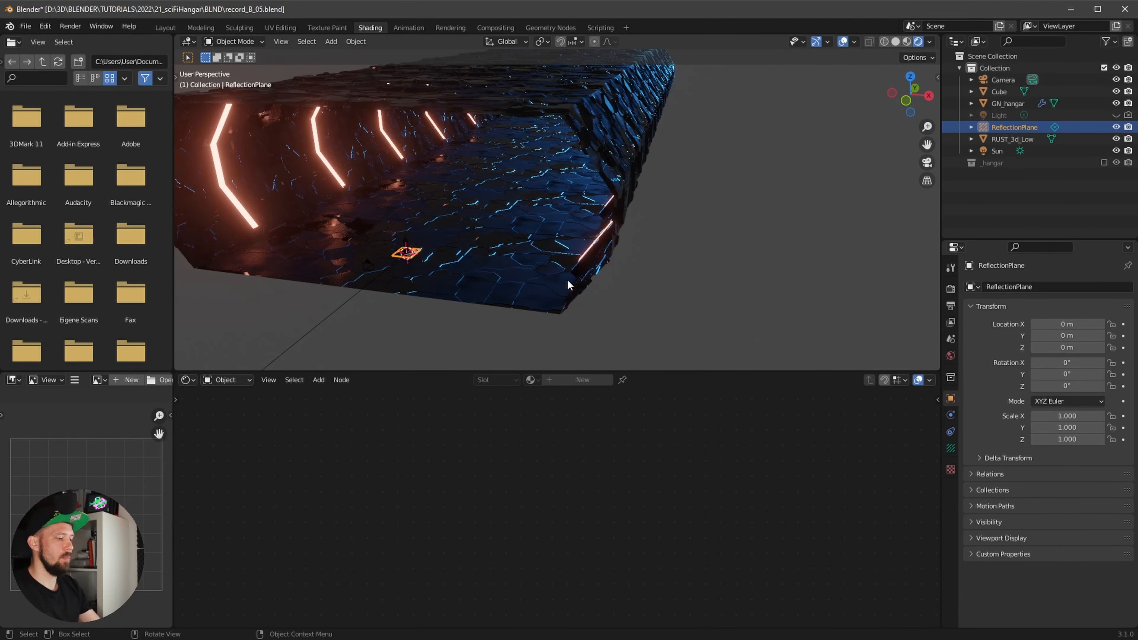
{"action": "key", "text": "s"}
{"action": "left_click", "coordinate": [800, 190]}
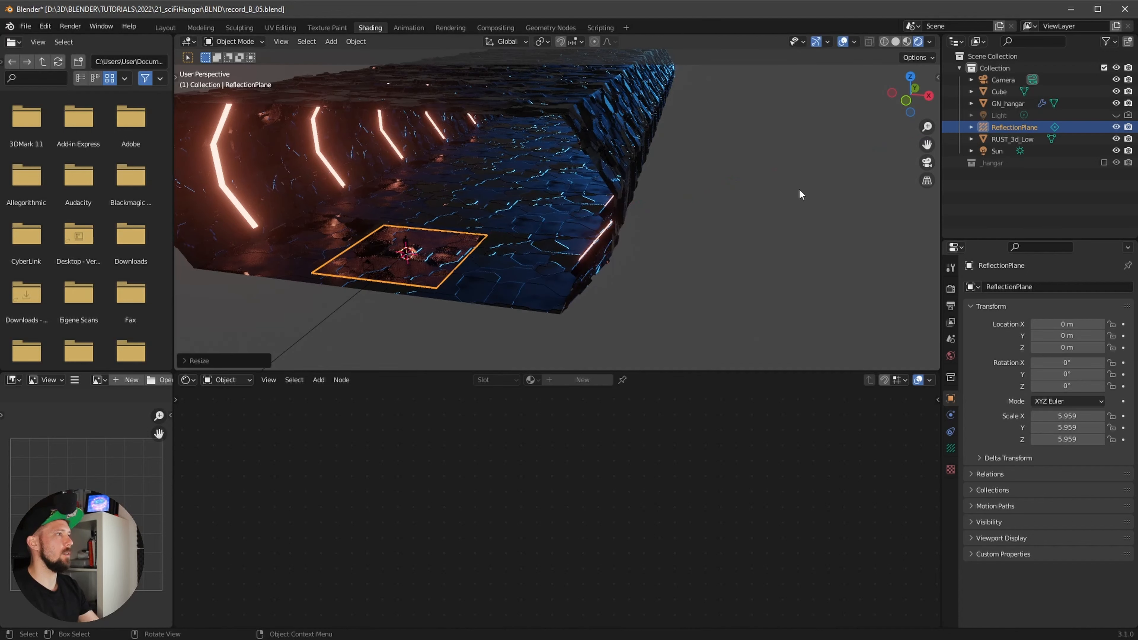
{"action": "key", "text": "s"}
{"action": "left_click", "coordinate": [528, 233]}
Step: View the hangar from the top in wireframe and stretch the reflection plane along Y to a scale of about 57.1
{"action": "key", "text": "KP_7"}
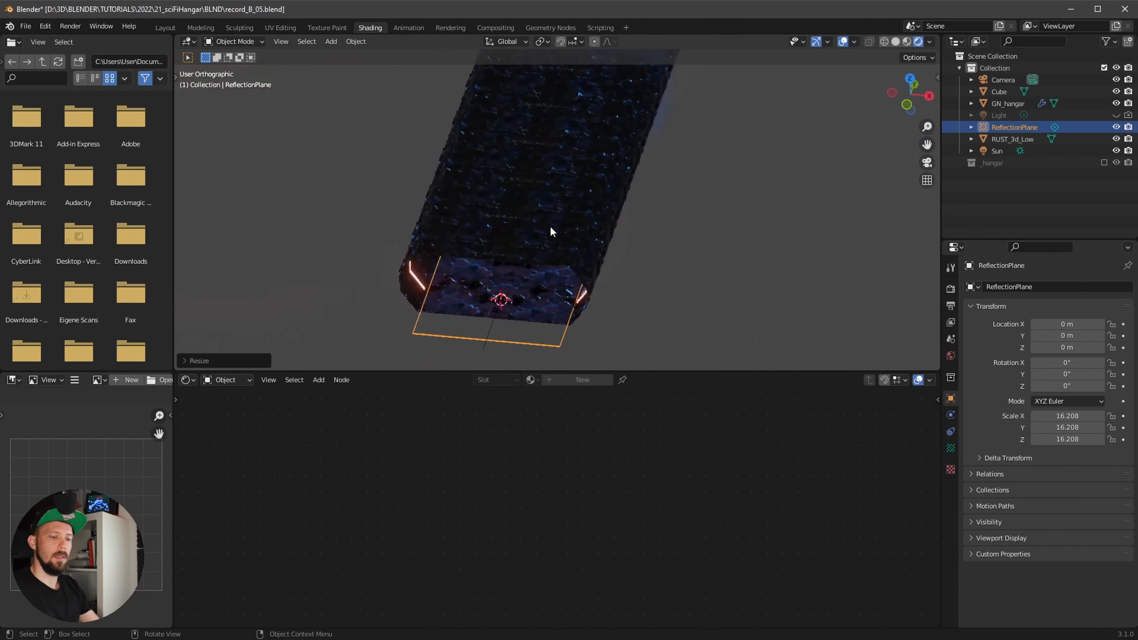
{"action": "middle_click_drag", "start_coordinate": [538, 202], "coordinate": [596, 255], "text": "ctrl"}
{"action": "middle_click_drag", "start_coordinate": [627, 323], "coordinate": [615, 189], "text": "shift"}
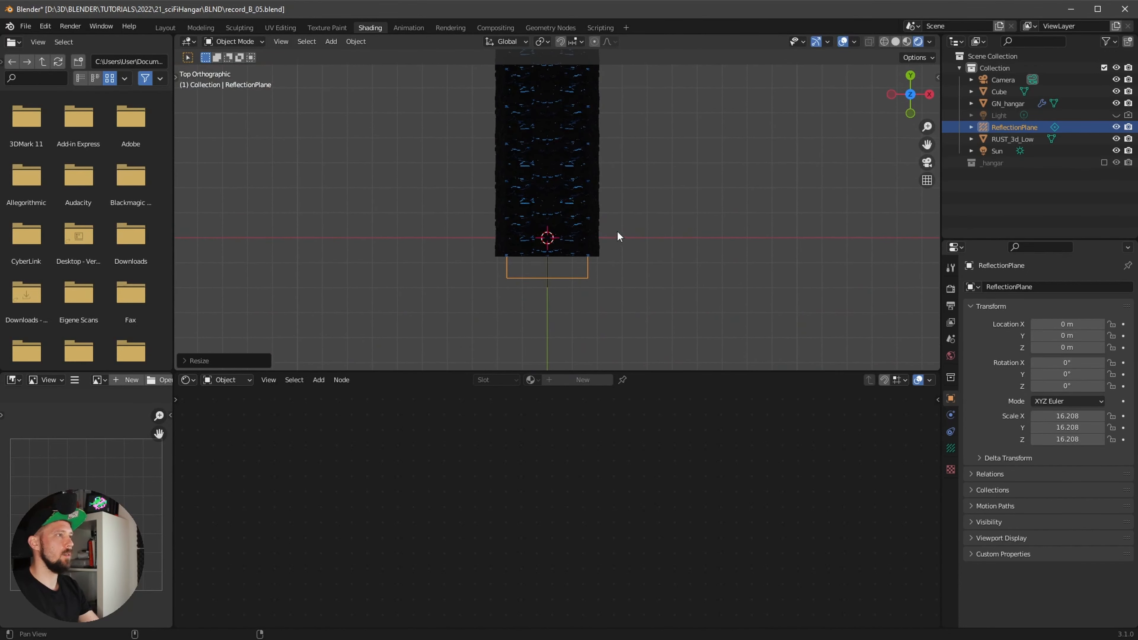
{"action": "key", "text": "z"}
{"action": "left_click", "coordinate": [551, 233]}
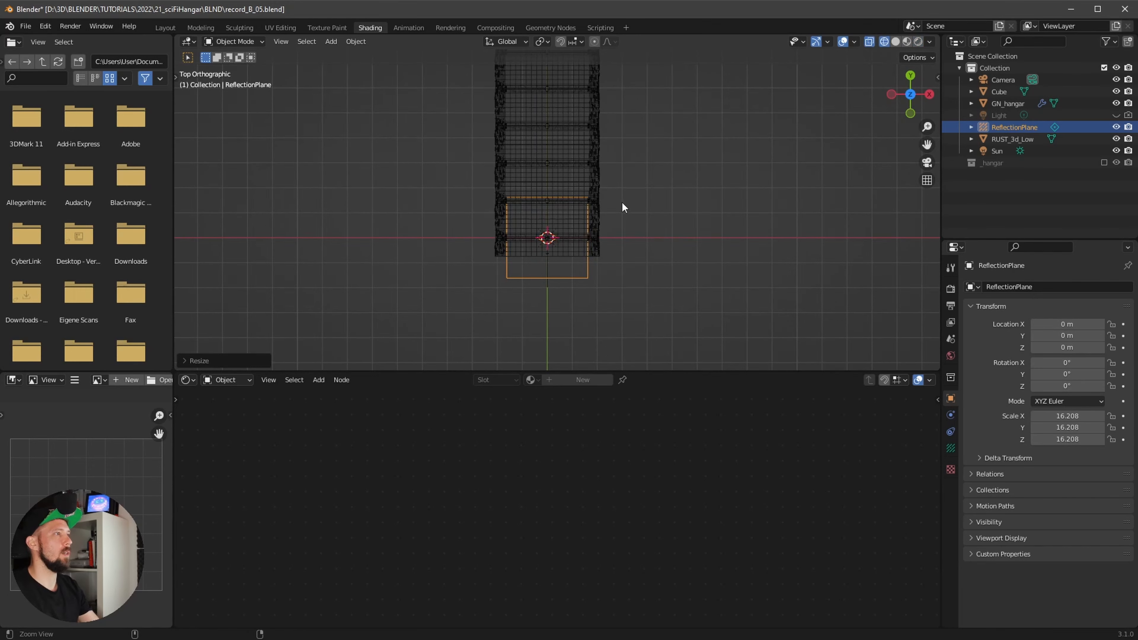
{"action": "scroll", "coordinate": [616, 224], "scroll_direction": "down", "scroll_amount": 1}
{"action": "key", "text": "s"}
{"action": "key", "text": "y"}
{"action": "left_click", "coordinate": [698, 129]}
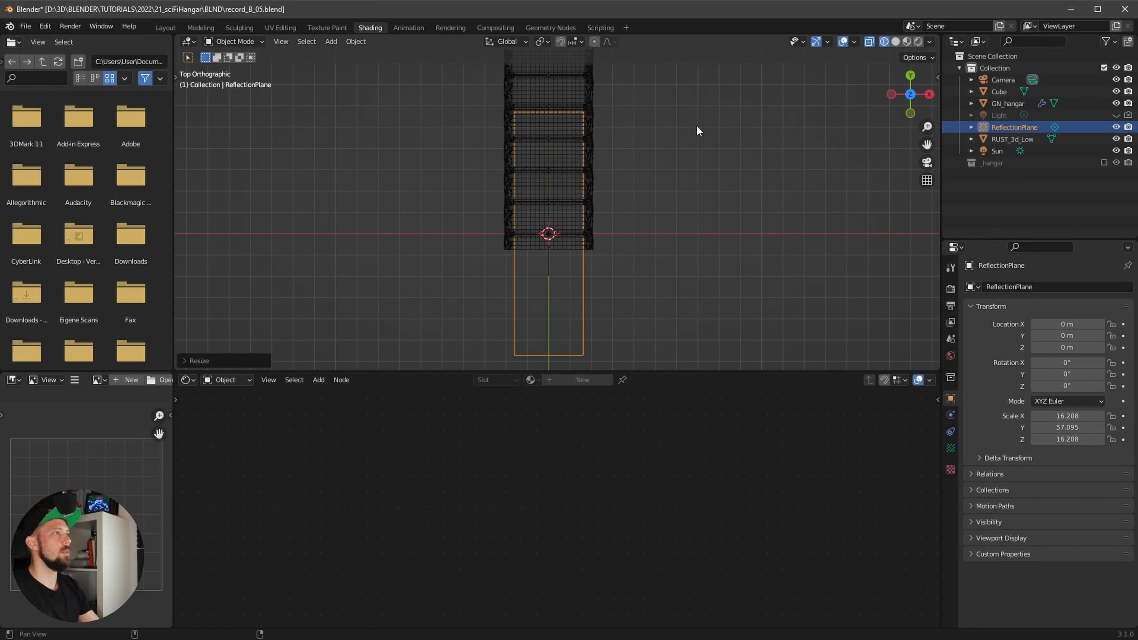
Step: Move the reflection plane along Y to about 48.7 m so it lies under the length of the hangar
{"action": "middle_click_drag", "start_coordinate": [698, 130], "coordinate": [667, 223], "text": "shift"}
{"action": "key", "text": "g"}
{"action": "key", "text": "z"}
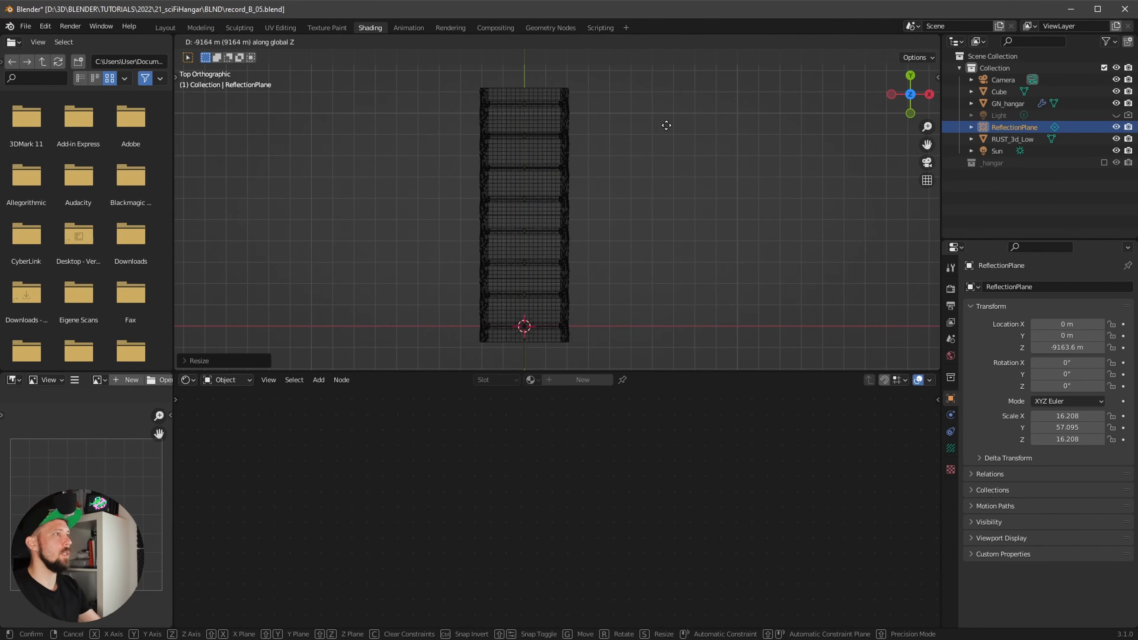
{"action": "right_click", "coordinate": [666, 139]}
{"action": "key", "text": "g"}
{"action": "key", "text": "y"}
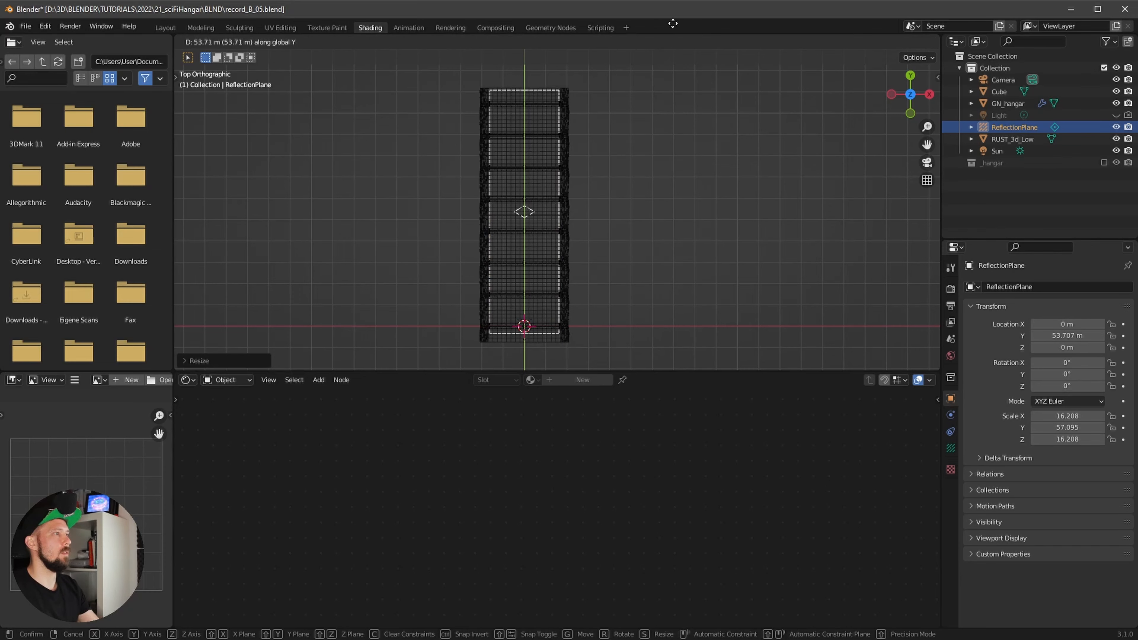
{"action": "left_click", "coordinate": [673, 33]}
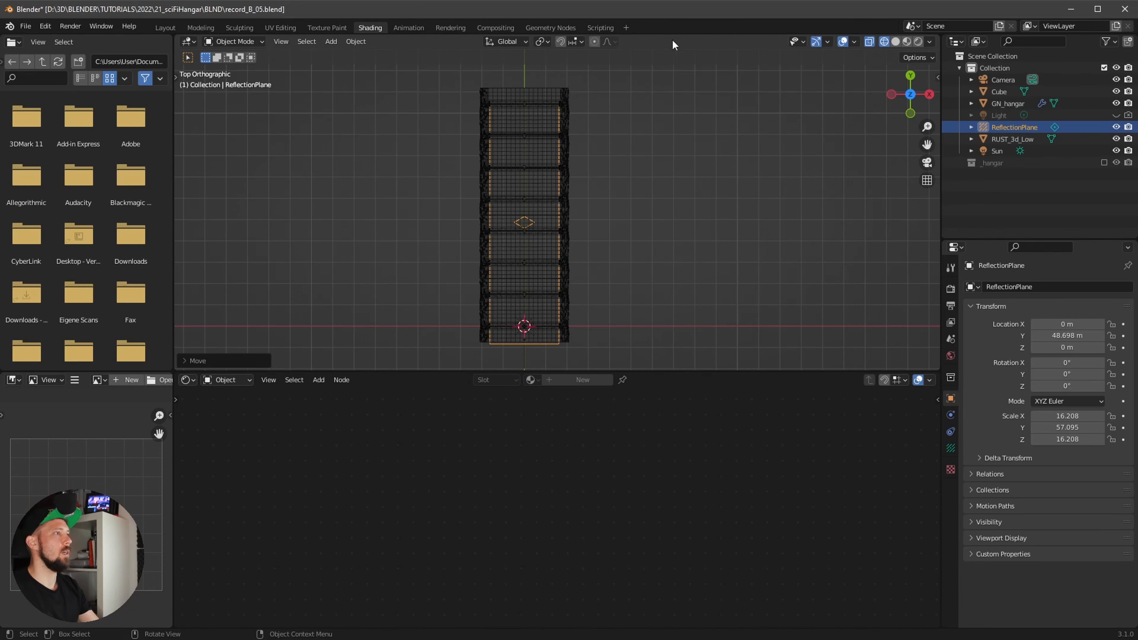
Step: Return to the rendered camera view and set the reflection plane's probe distance to 14.1 m and falloff to 0
{"action": "key", "text": "KP_0"}
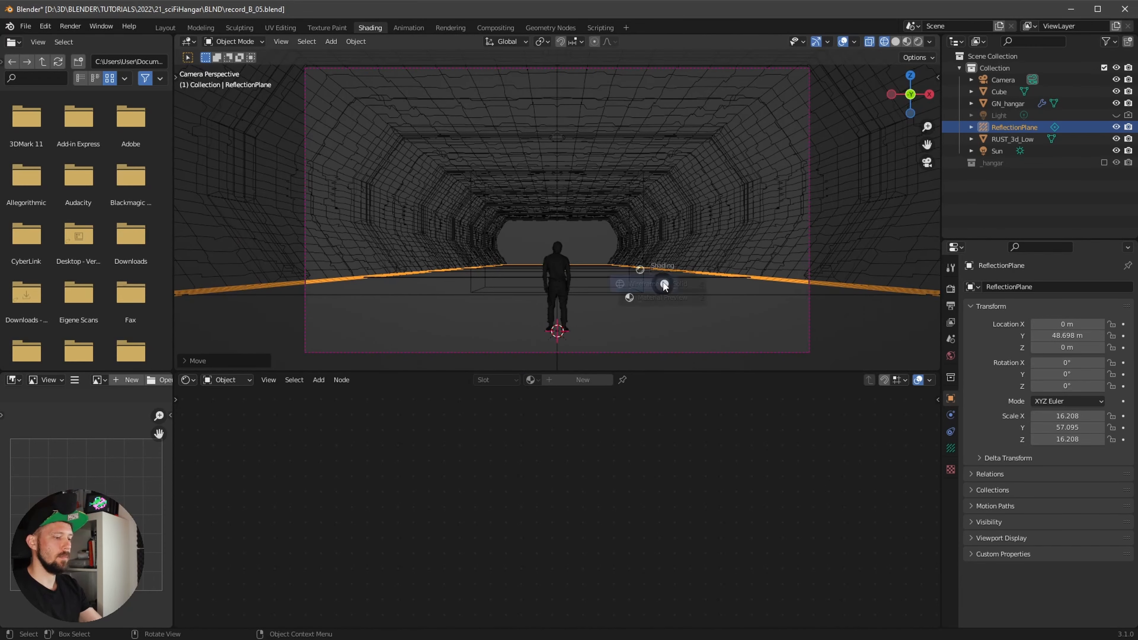
{"action": "key", "text": "z"}
{"action": "left_click", "coordinate": [662, 172]}
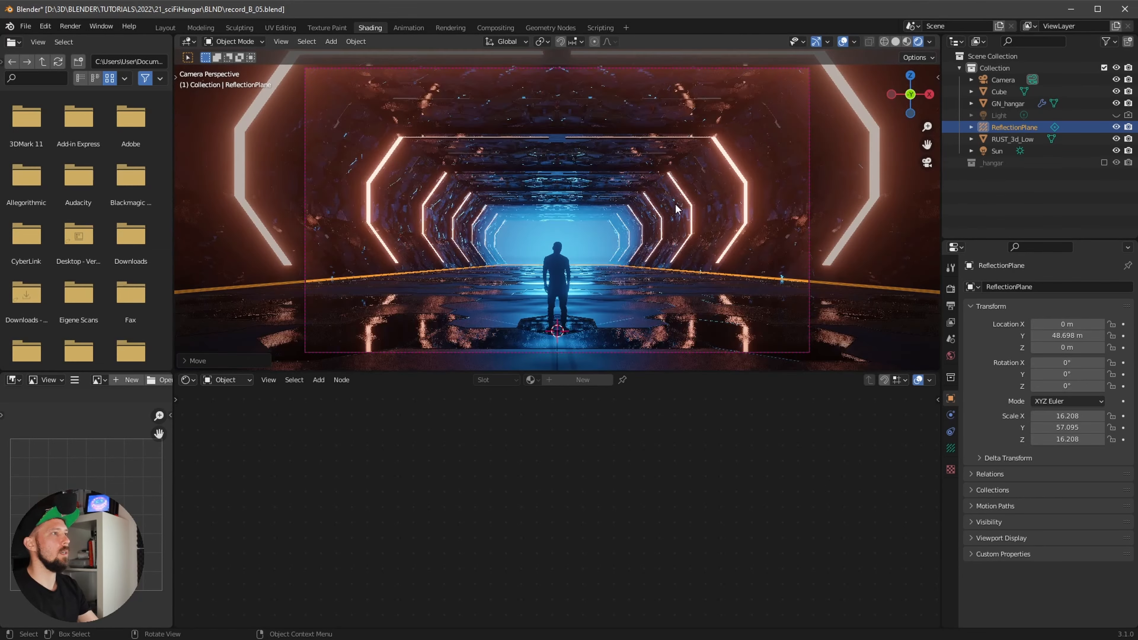
{"action": "left_click", "coordinate": [950, 448]}
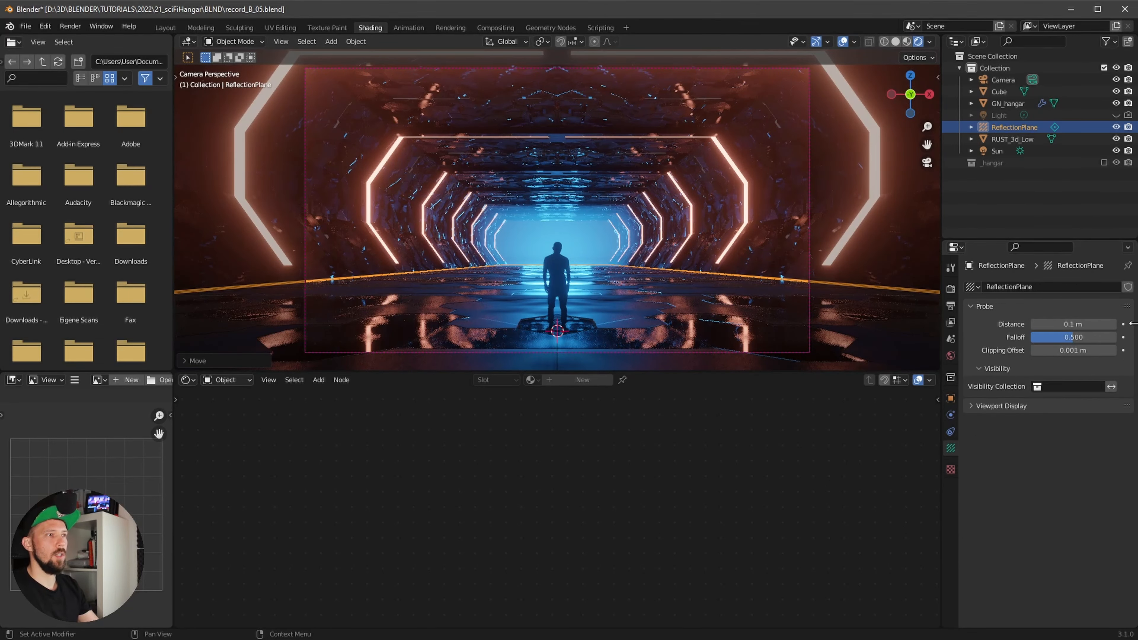
{"action": "left_click_drag", "start_coordinate": [1072, 324], "coordinate": [896, 422]}
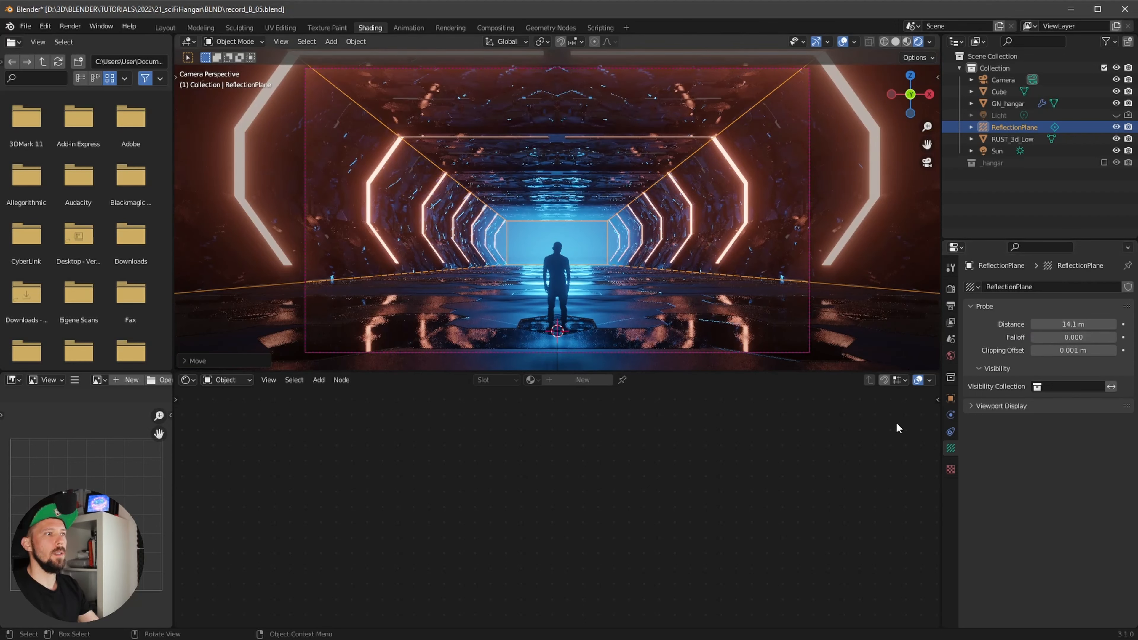
Step: Enable the probe's preview plane and lower the reflection plane slightly along Z, just beneath the floor surface
{"action": "left_click", "coordinate": [971, 406]}
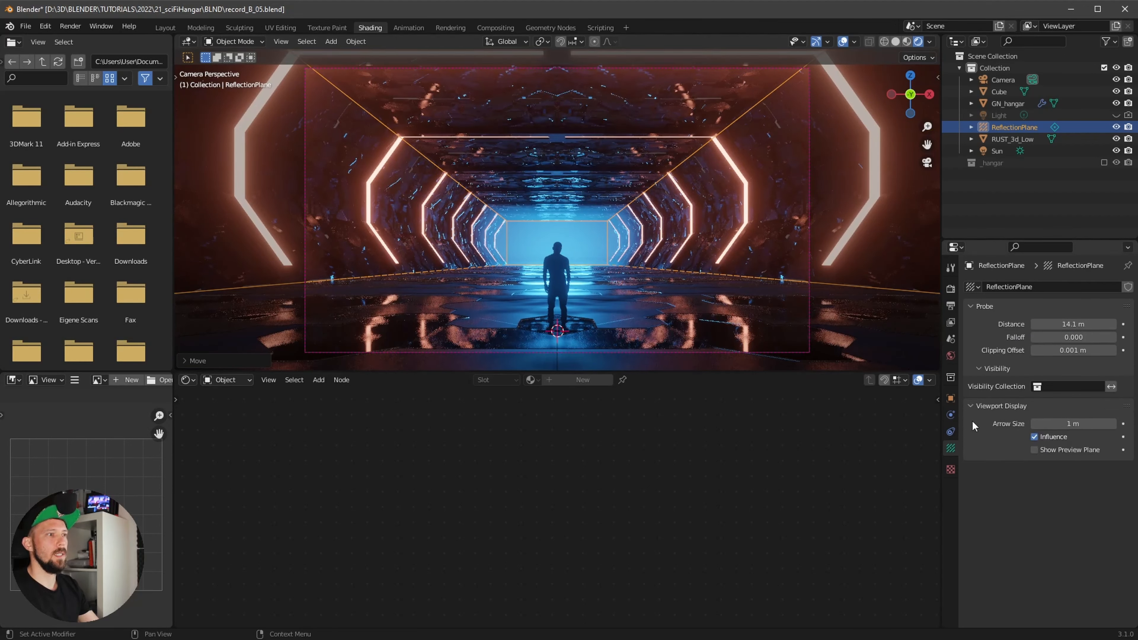
{"action": "left_click", "coordinate": [1035, 449]}
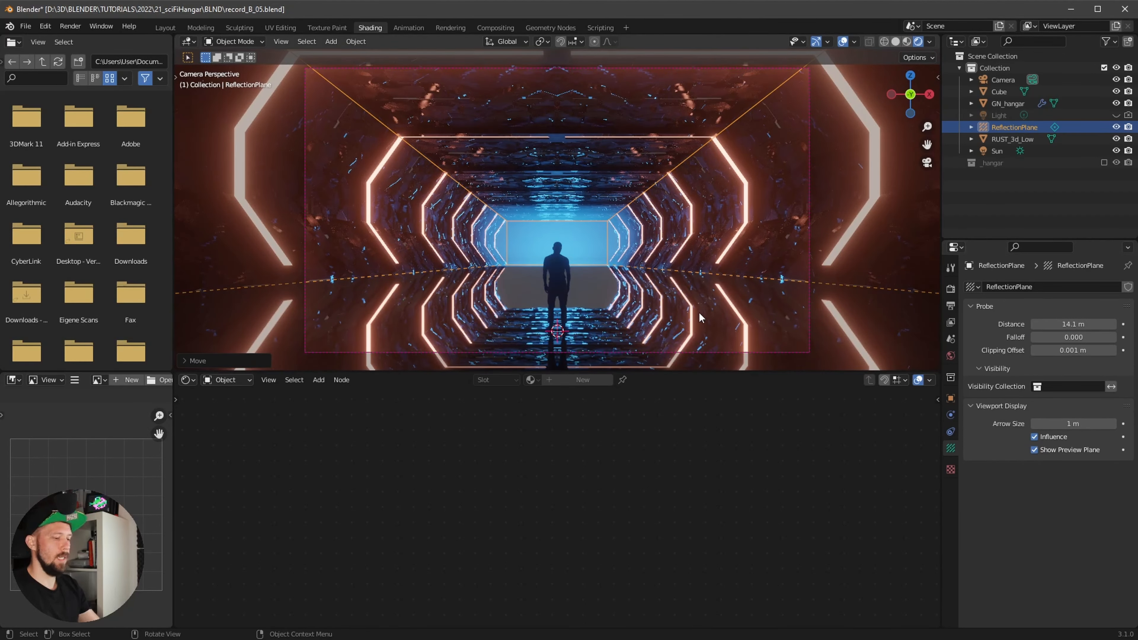
{"action": "key", "text": "g"}
{"action": "key", "text": "z"}
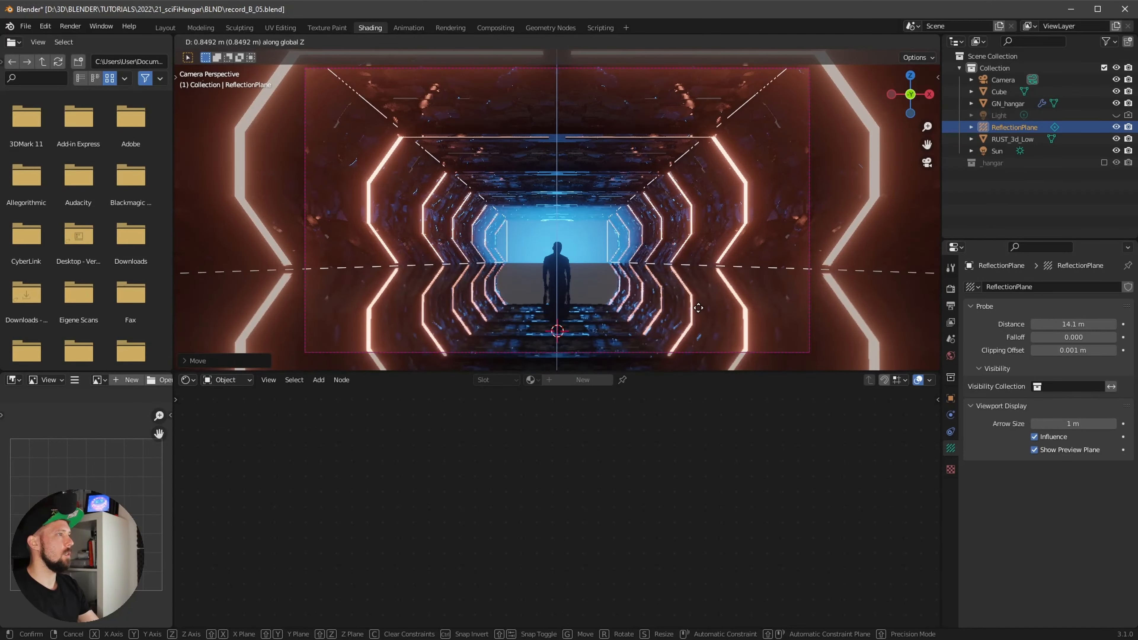
{"action": "left_click", "coordinate": [700, 314]}
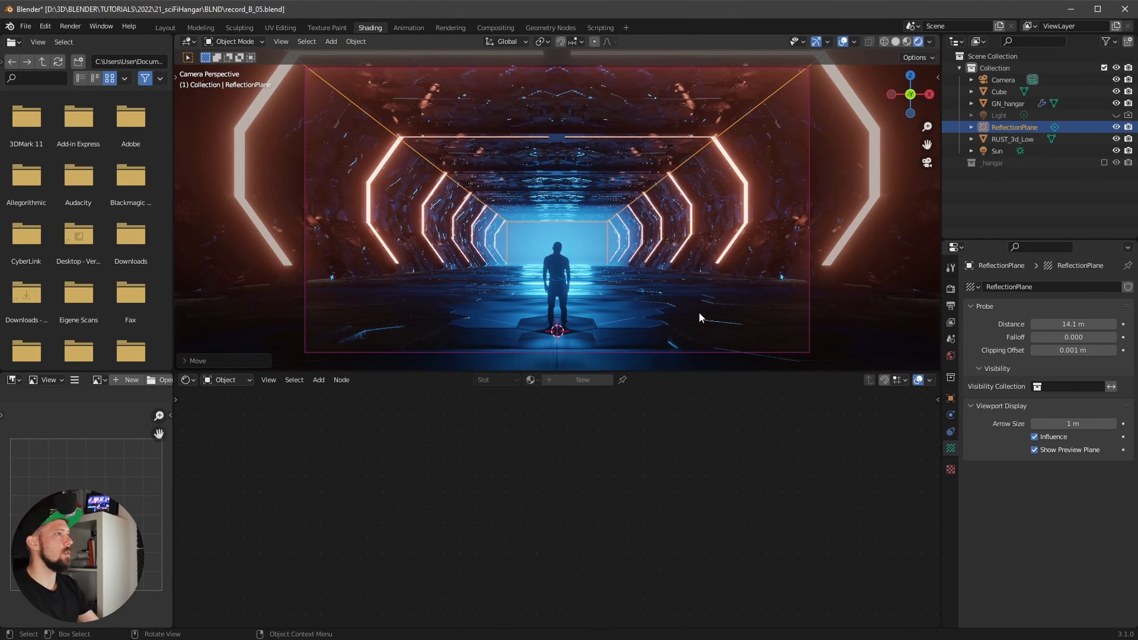
Step: Raise the reflection plane slightly along Z until it sits just above the floor, and disable its preview plane
{"action": "key", "text": "g"}
{"action": "key", "text": "z"}
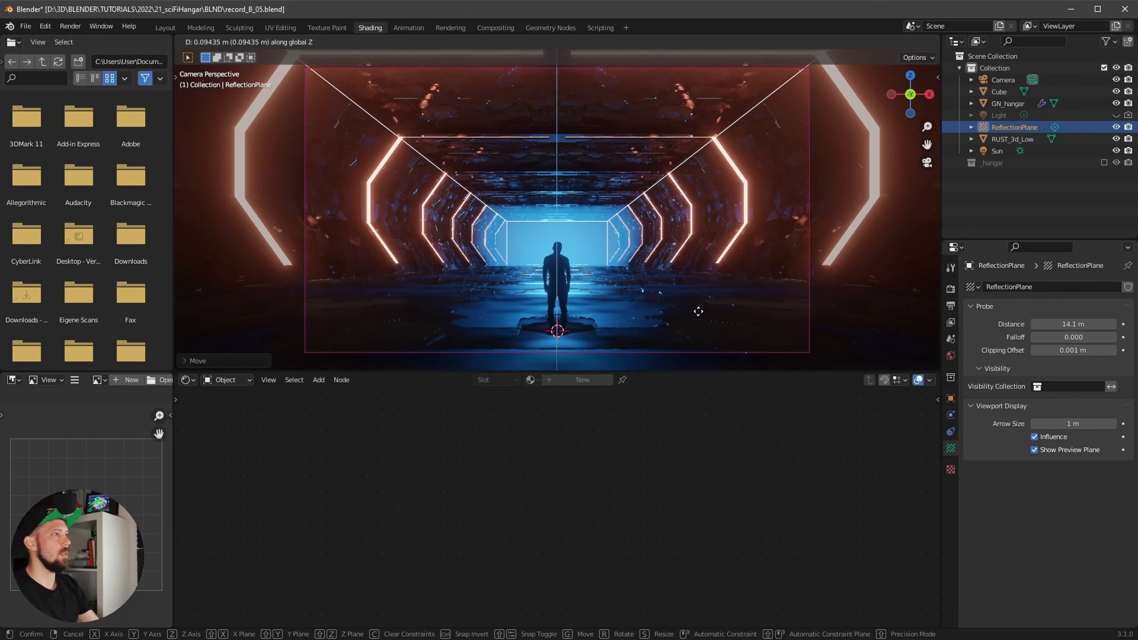
{"action": "left_click", "coordinate": [698, 311]}
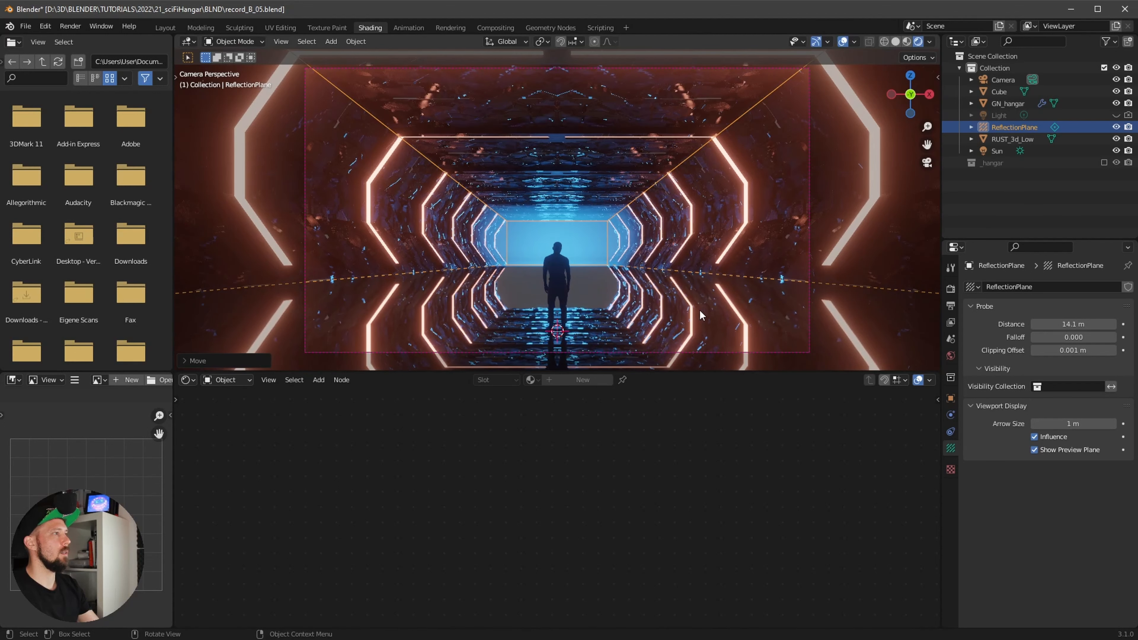
{"action": "left_click", "coordinate": [1034, 449]}
{"action": "left_click", "coordinate": [1074, 163]}
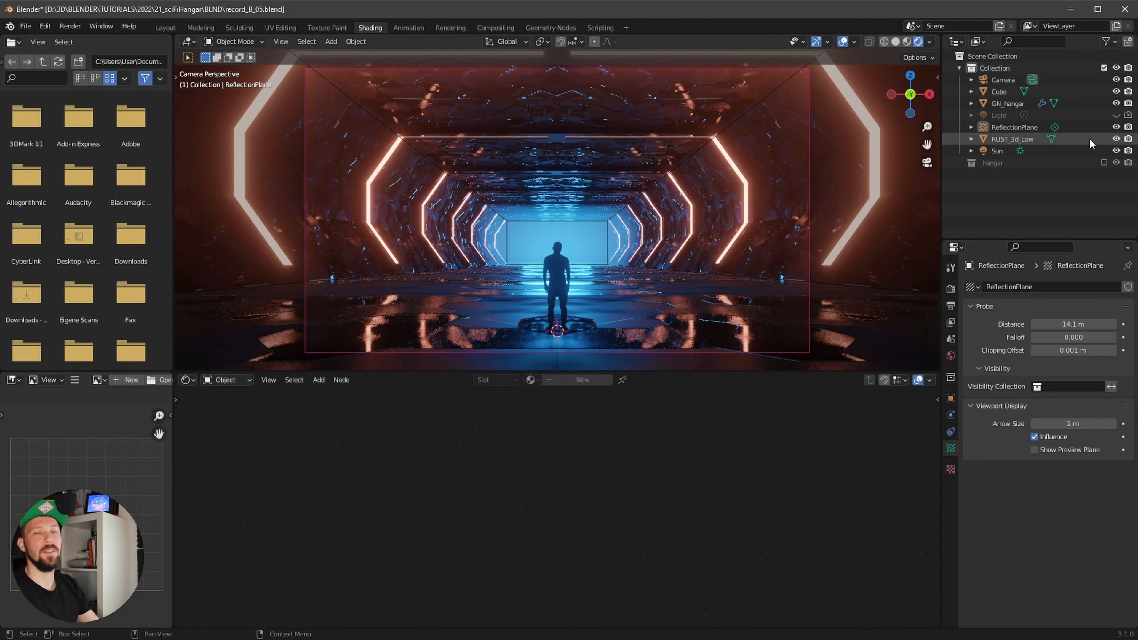
Step: Compare the floor reflections with the reflection plane hidden and shown, and examine them closely in the camera view
{"action": "left_click", "coordinate": [1115, 127]}
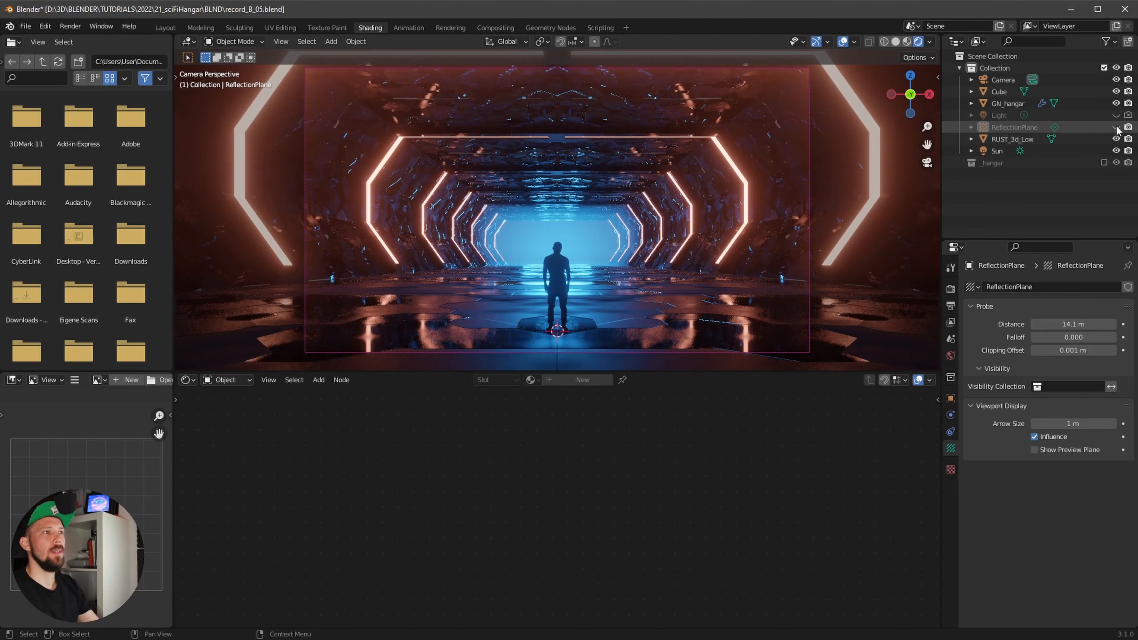
{"action": "left_click", "coordinate": [1115, 128]}
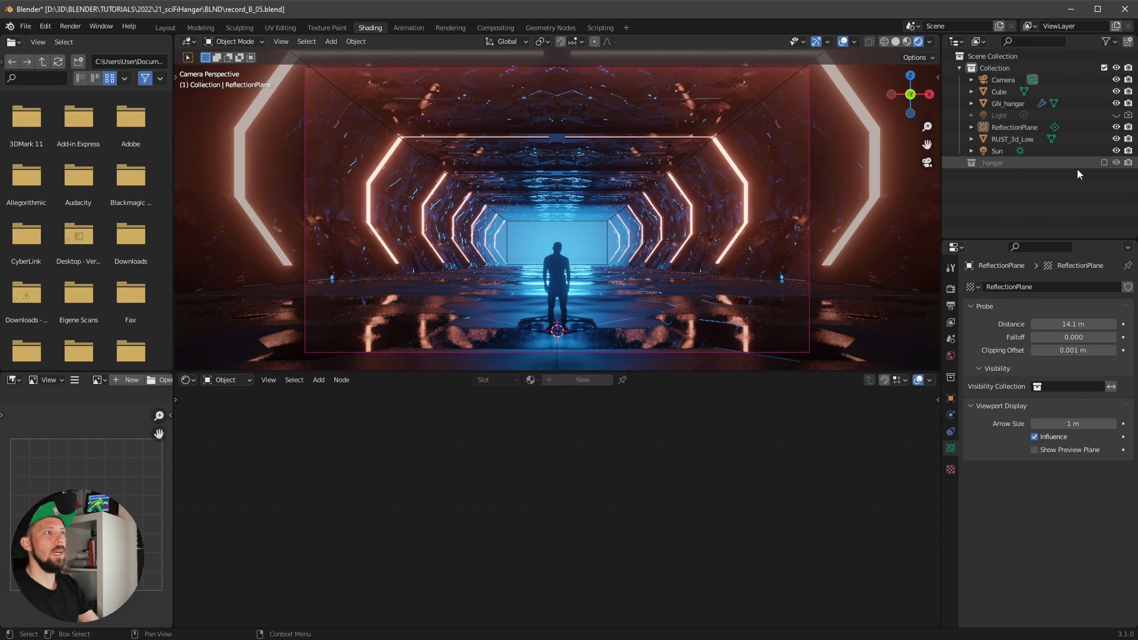
{"action": "scroll", "coordinate": [695, 269], "scroll_direction": "up", "scroll_amount": 2}
{"action": "middle_click_drag", "start_coordinate": [695, 264], "coordinate": [679, 281], "text": "shift"}
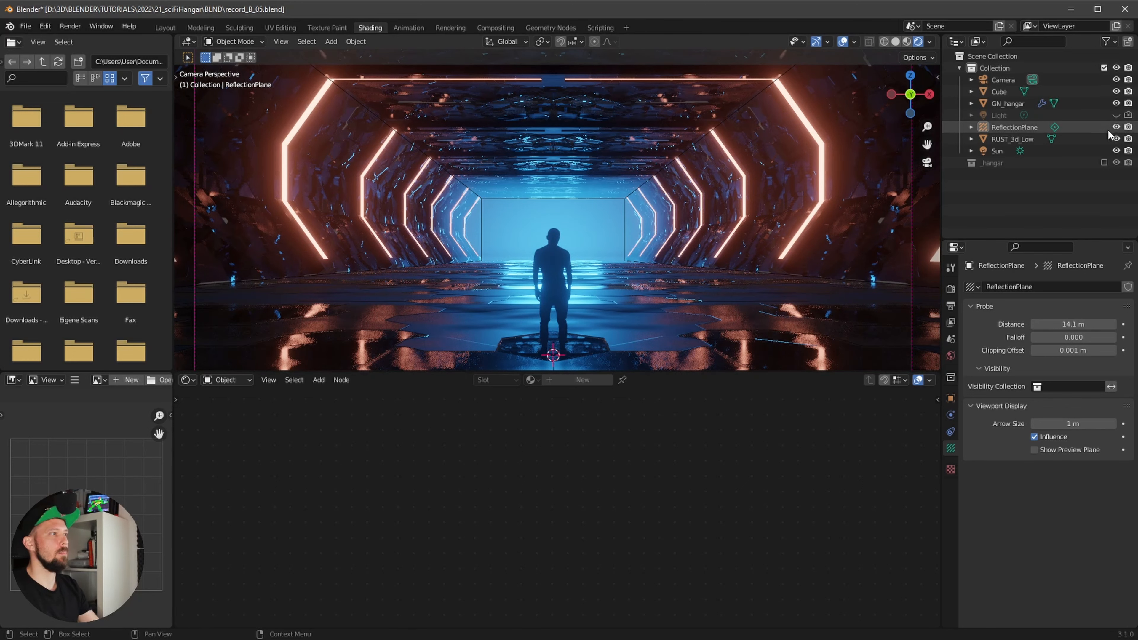
Step: Unhide the existing point light in the scene and make it the active object
{"action": "left_click", "coordinate": [1115, 116]}
{"action": "left_click", "coordinate": [1023, 118]}
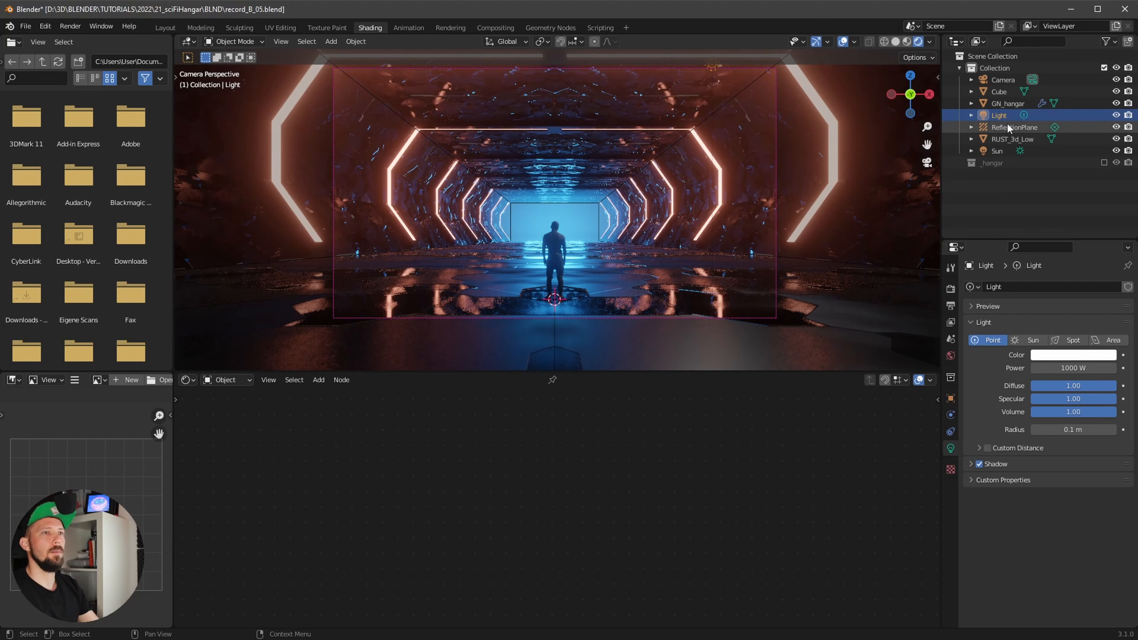
{"action": "mouse_move", "coordinate": [601, 275]}
{"action": "right_mouse_down", "text": "ctrl"}
{"action": "mouse_move", "coordinate": [701, 258]}
{"action": "mouse_move", "coordinate": [602, 260]}
{"action": "right_mouse_up", "text": "ctrl"}
{"action": "left_click_drag", "start_coordinate": [615, 281], "coordinate": [739, 249], "text": "ctrl+alt"}
{"action": "left_click", "coordinate": [1019, 180]}
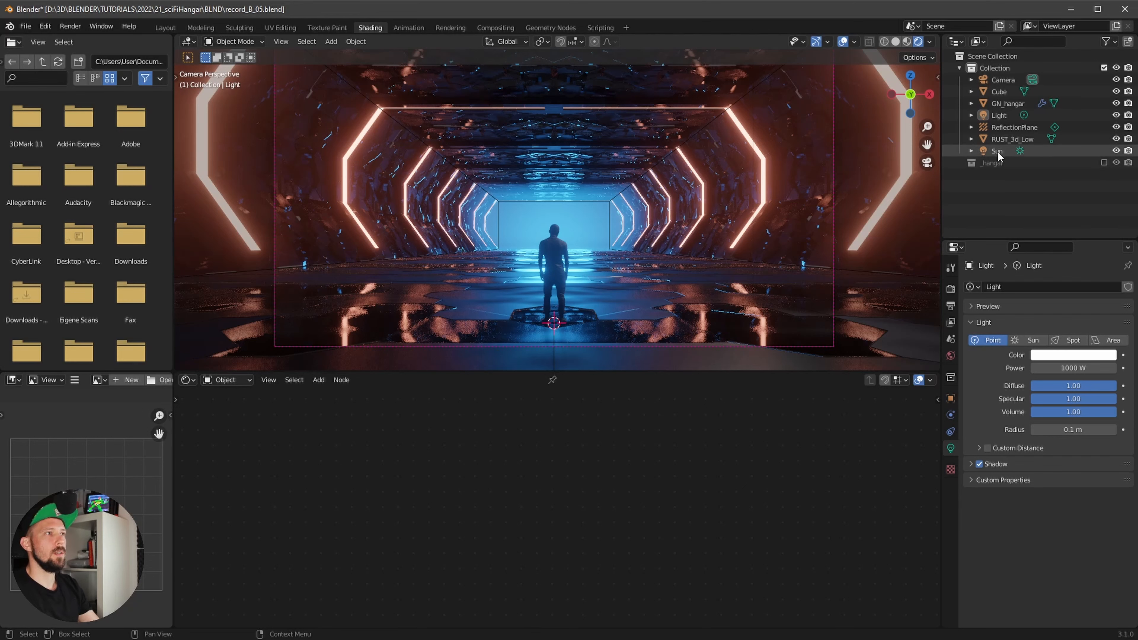
{"action": "left_click", "coordinate": [1013, 151]}
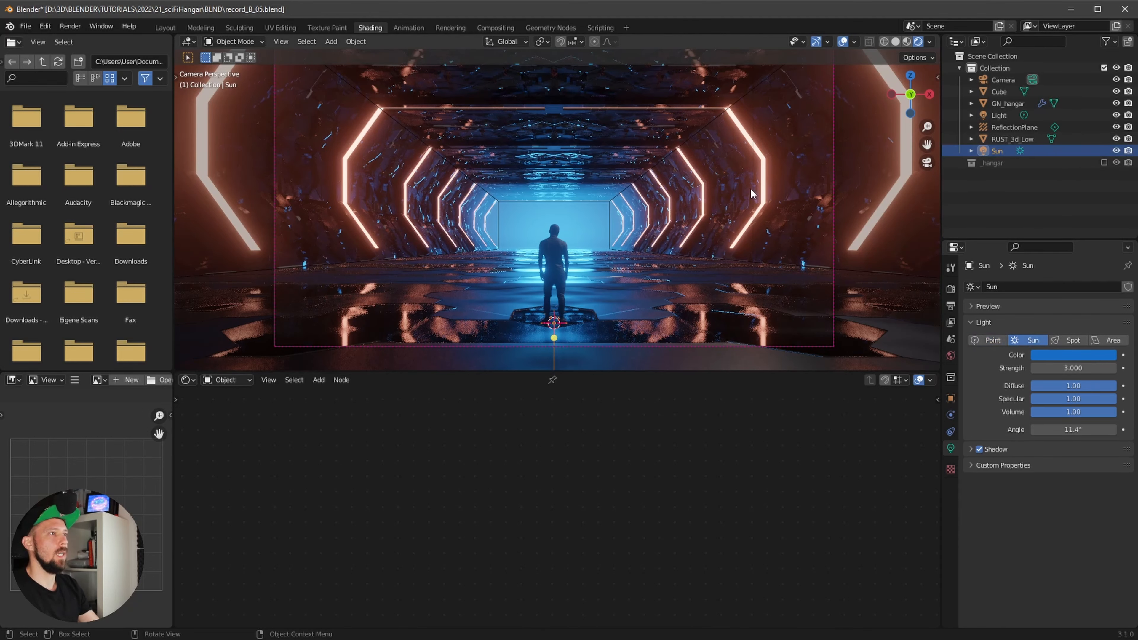
{"action": "left_click", "coordinate": [997, 138]}
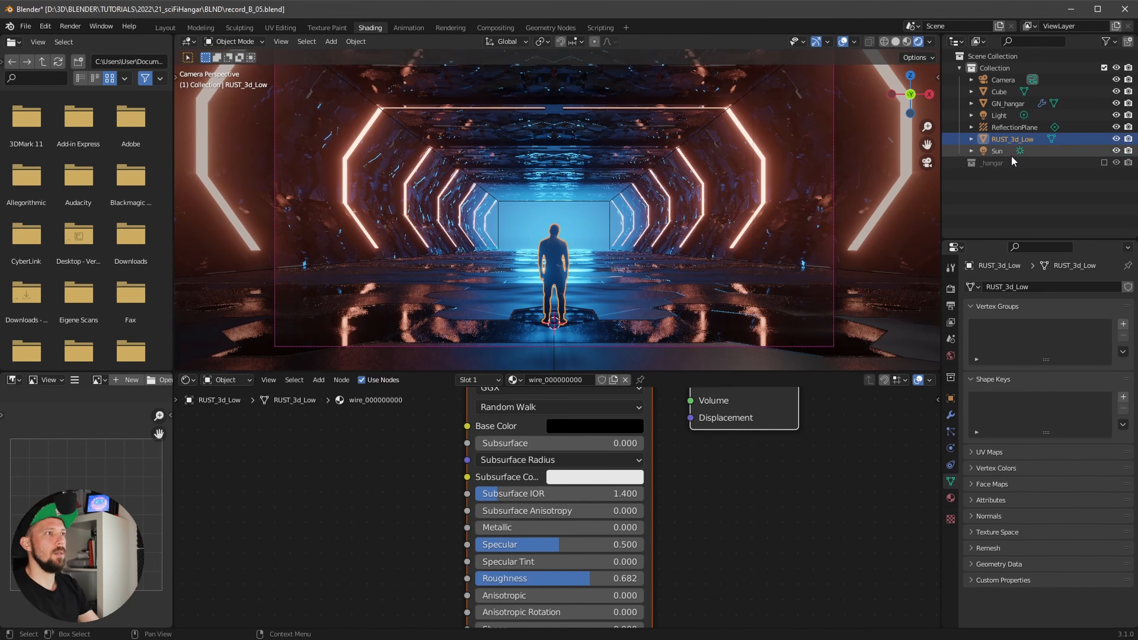
{"action": "left_click", "coordinate": [1005, 115]}
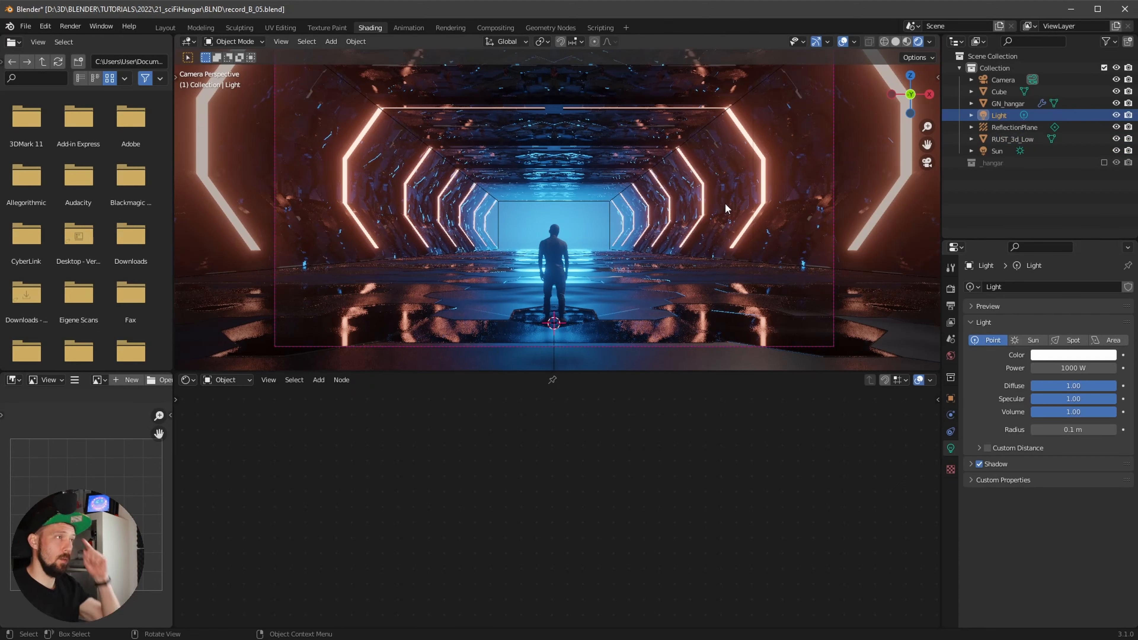
Step: Sample the point light's colour from a glowing hangar strip and increase its saturation to a warm peach orange
{"action": "left_click", "coordinate": [1087, 356]}
{"action": "left_click", "coordinate": [1105, 316]}
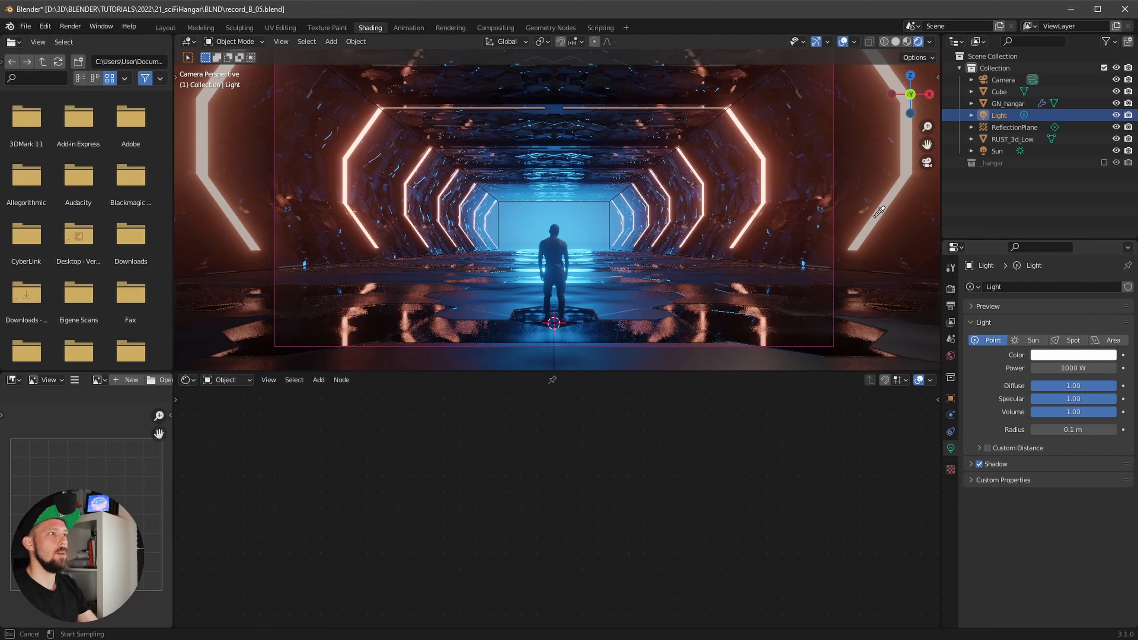
{"action": "left_click", "coordinate": [768, 190]}
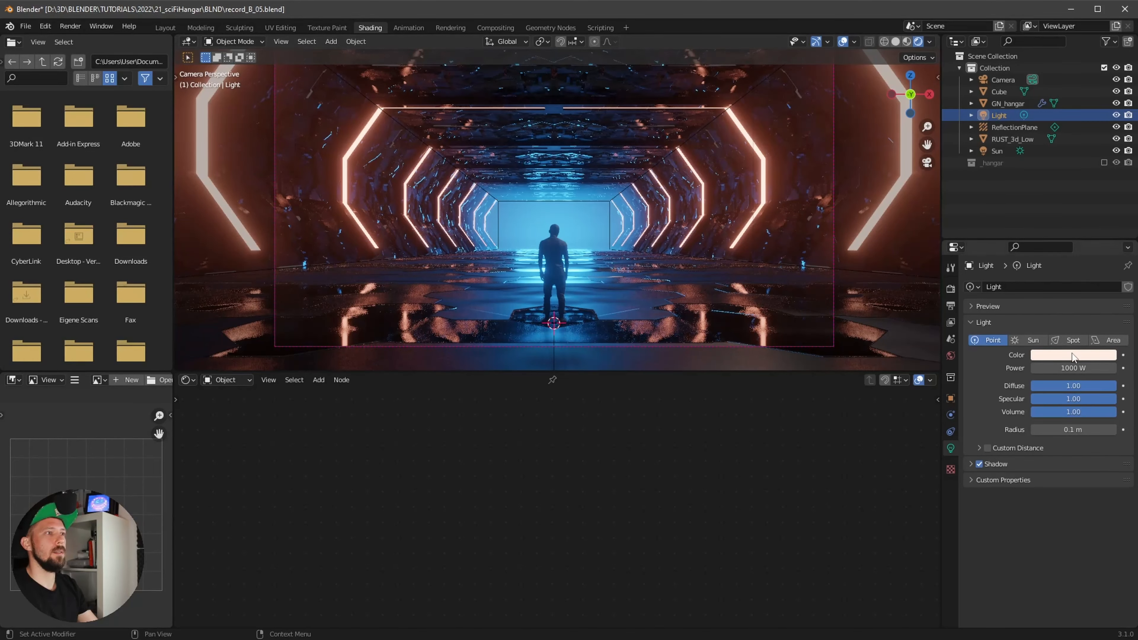
{"action": "left_click", "coordinate": [1088, 355]}
{"action": "left_click_drag", "start_coordinate": [1051, 247], "coordinate": [1050, 257]}
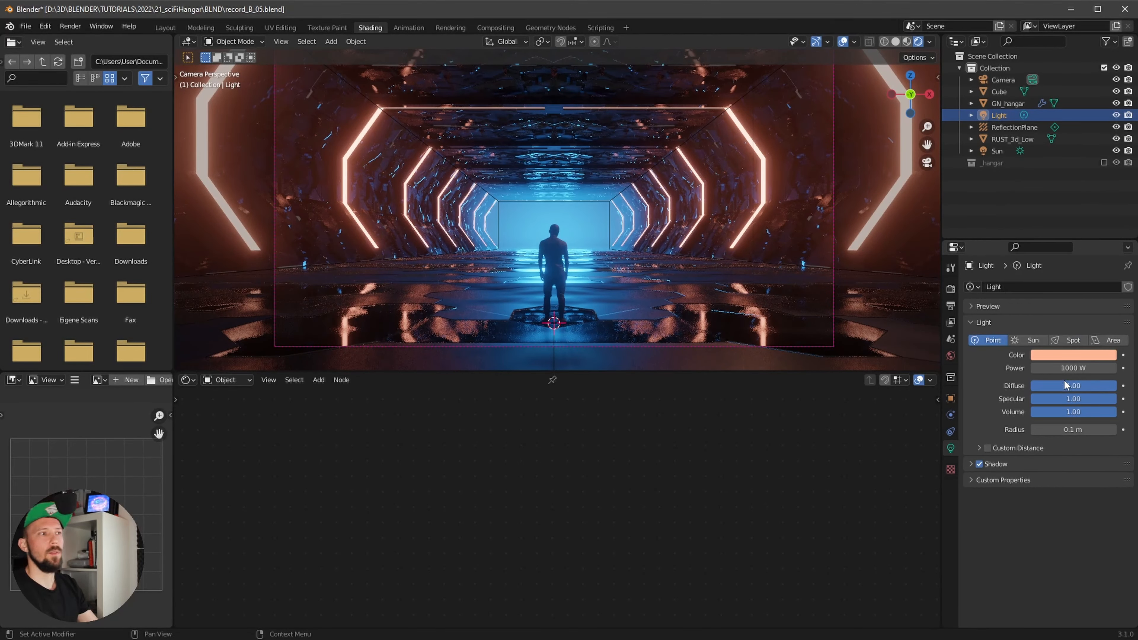
Step: Set the light's power to 2000 W and change its type to Area
{"action": "left_click", "coordinate": [1073, 368]}
{"action": "type", "text": "2000"}
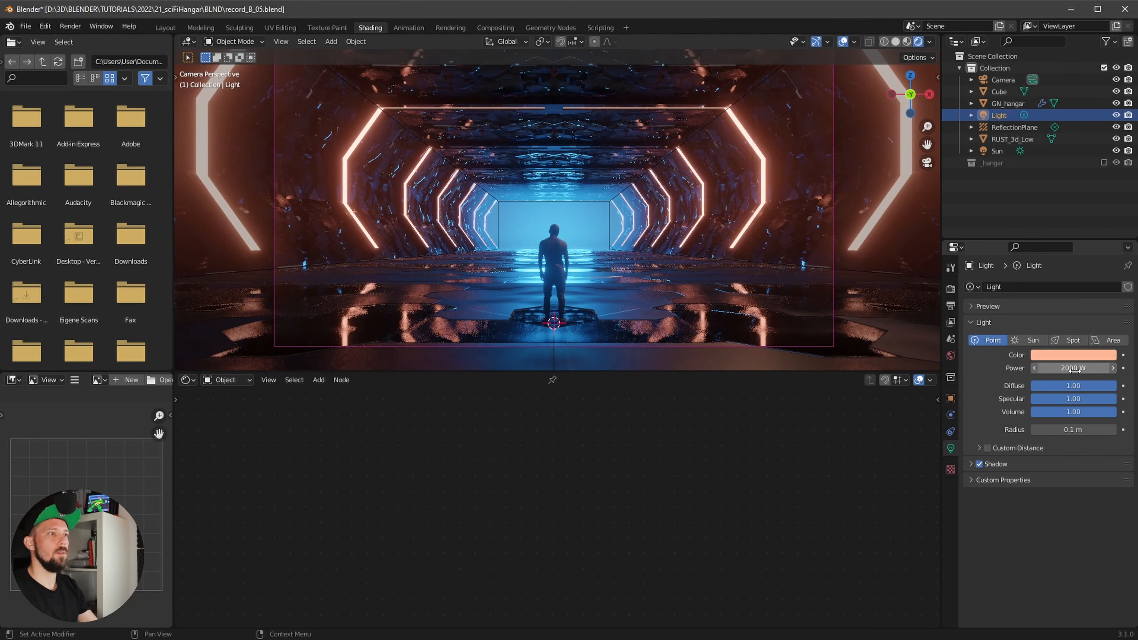
{"action": "key", "text": "Return"}
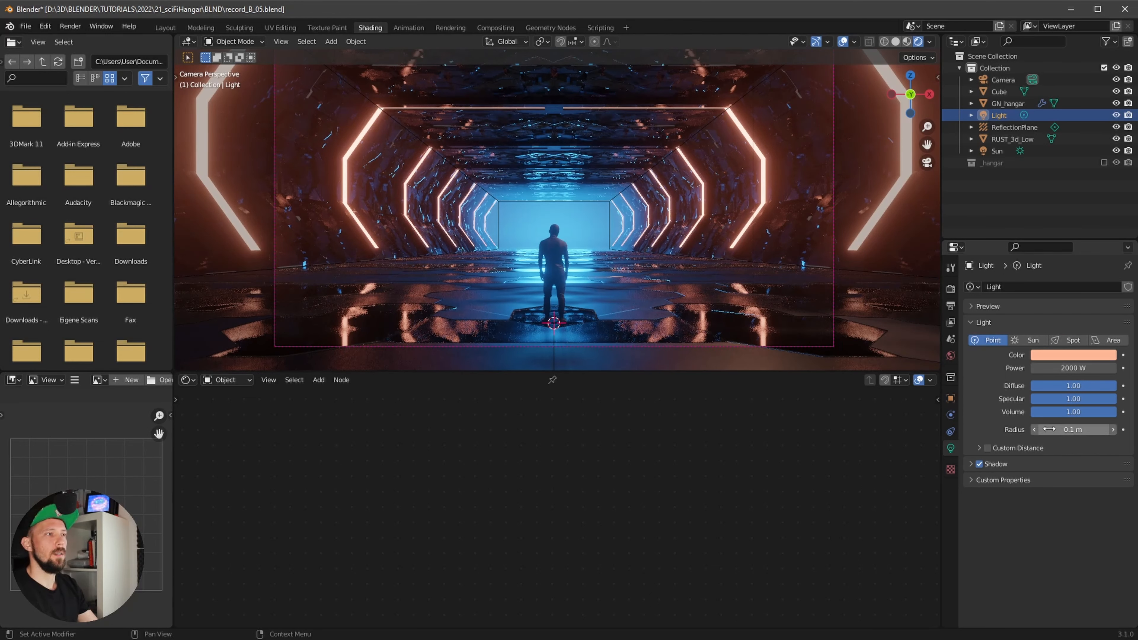
{"action": "left_click", "coordinate": [1113, 339]}
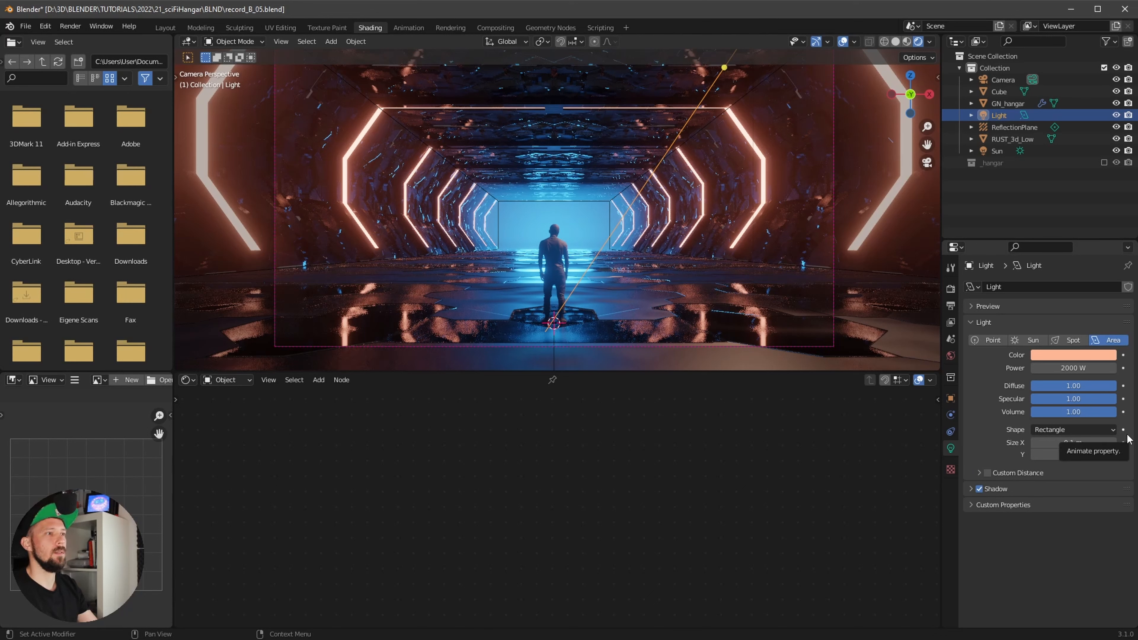
Step: Set the area light's location to X 0.8 m, Y 0.9 m and Z 1.3 m
{"action": "key", "text": "n"}
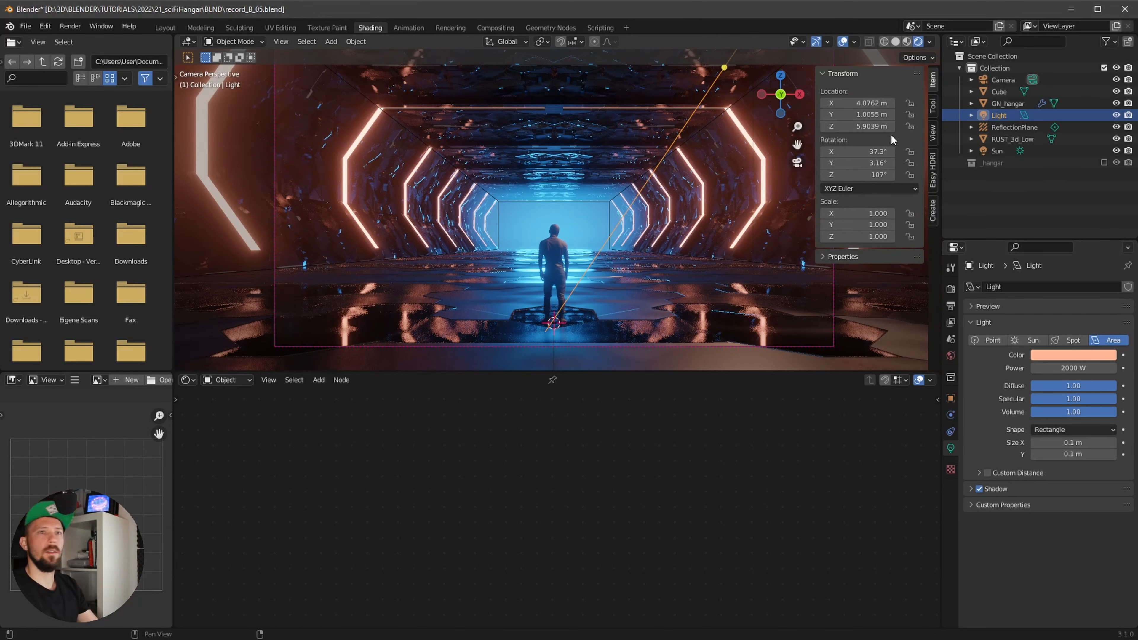
{"action": "left_click", "coordinate": [877, 104]}
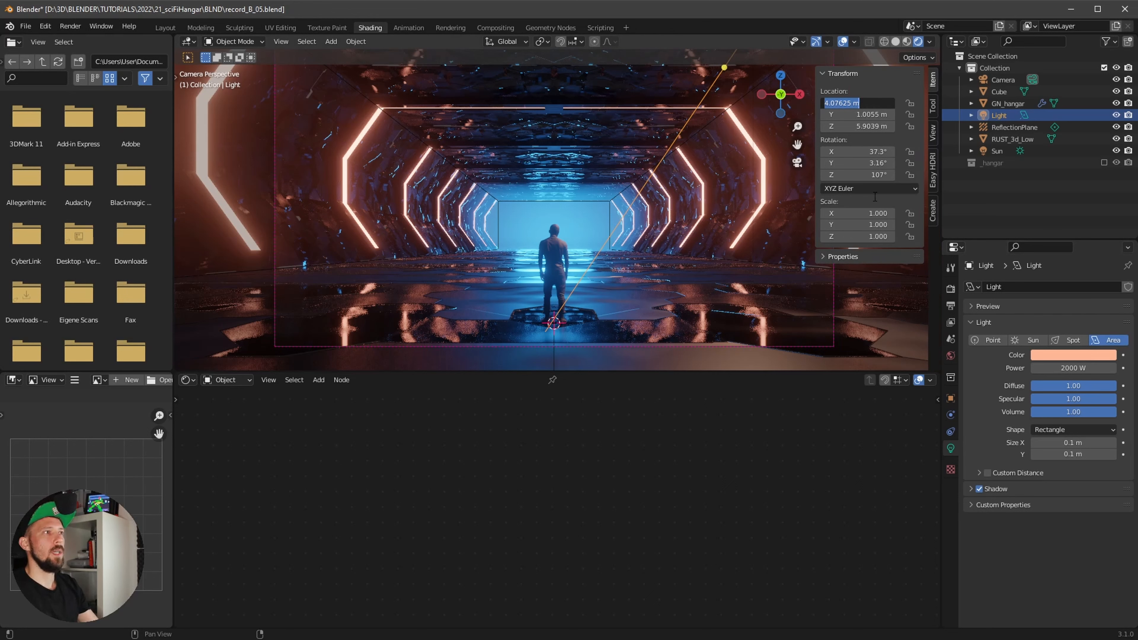
{"action": "key", "text": "BackSpace"}
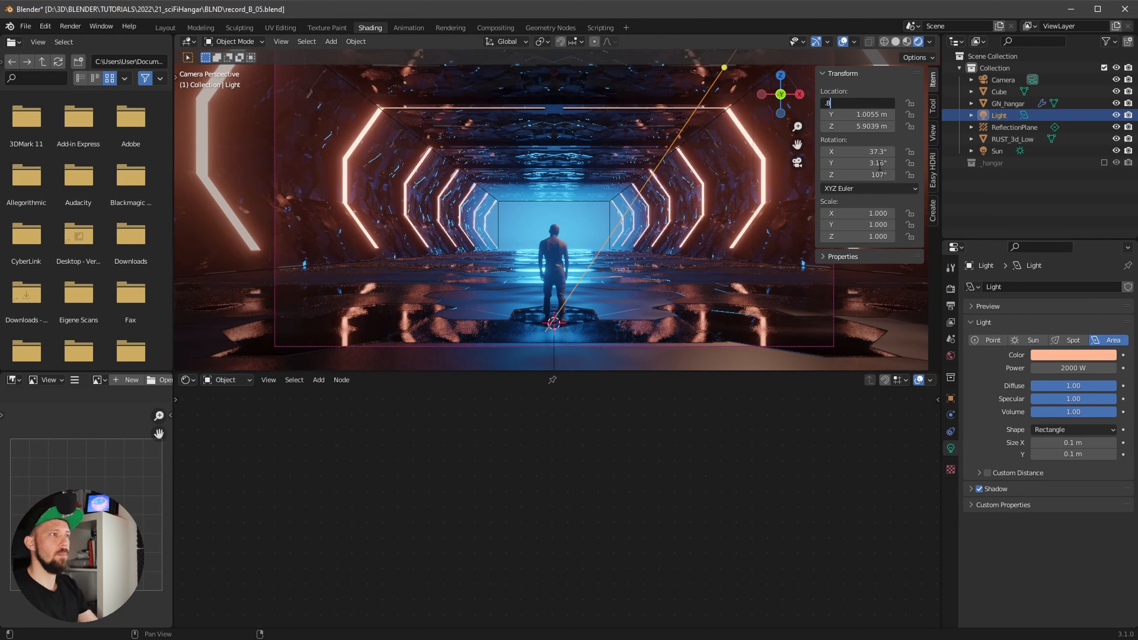
{"action": "type", "text": ".8"}
{"action": "key", "text": "Tab"}
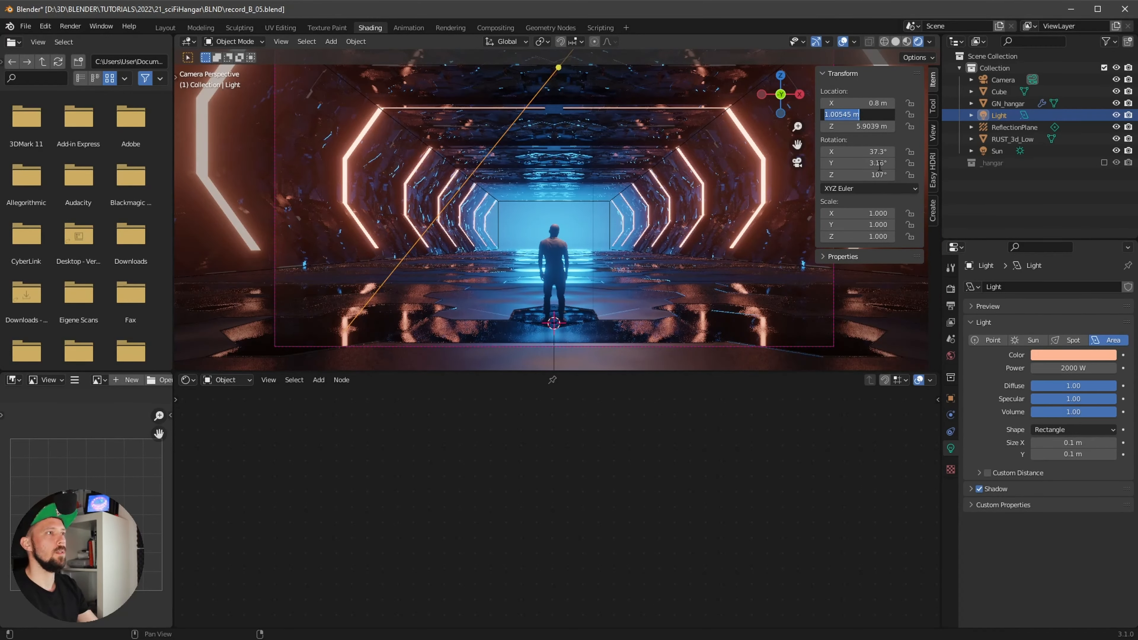
{"action": "type", "text": ".9"}
{"action": "key", "text": "Tab"}
{"action": "type", "text": "1"}
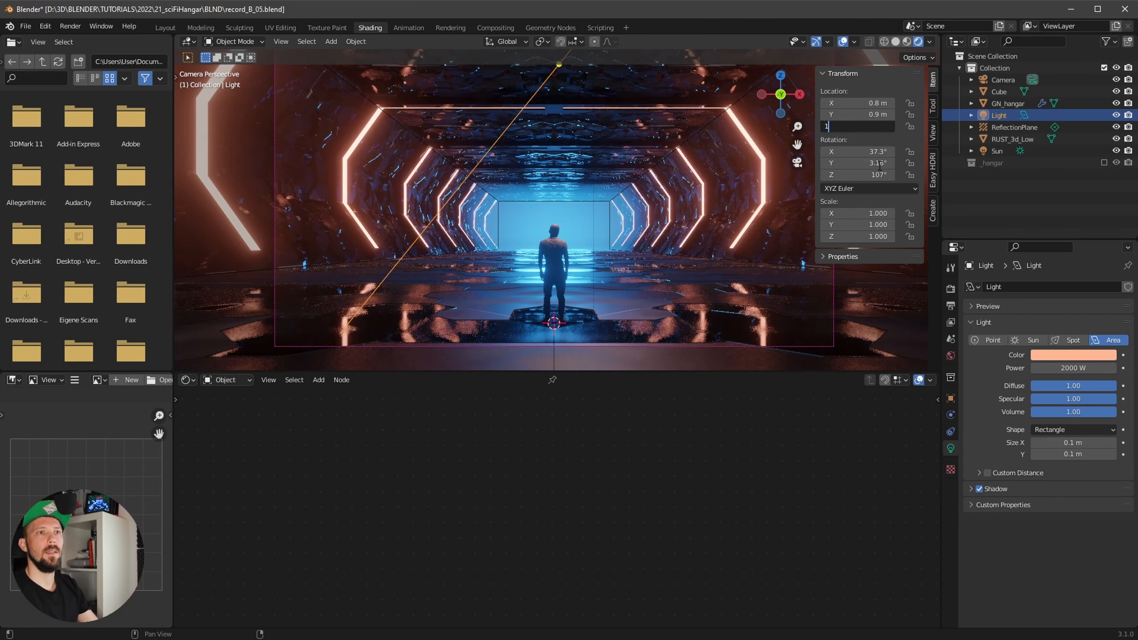
{"action": "type", "text": ".3"}
{"action": "key", "text": "Return"}
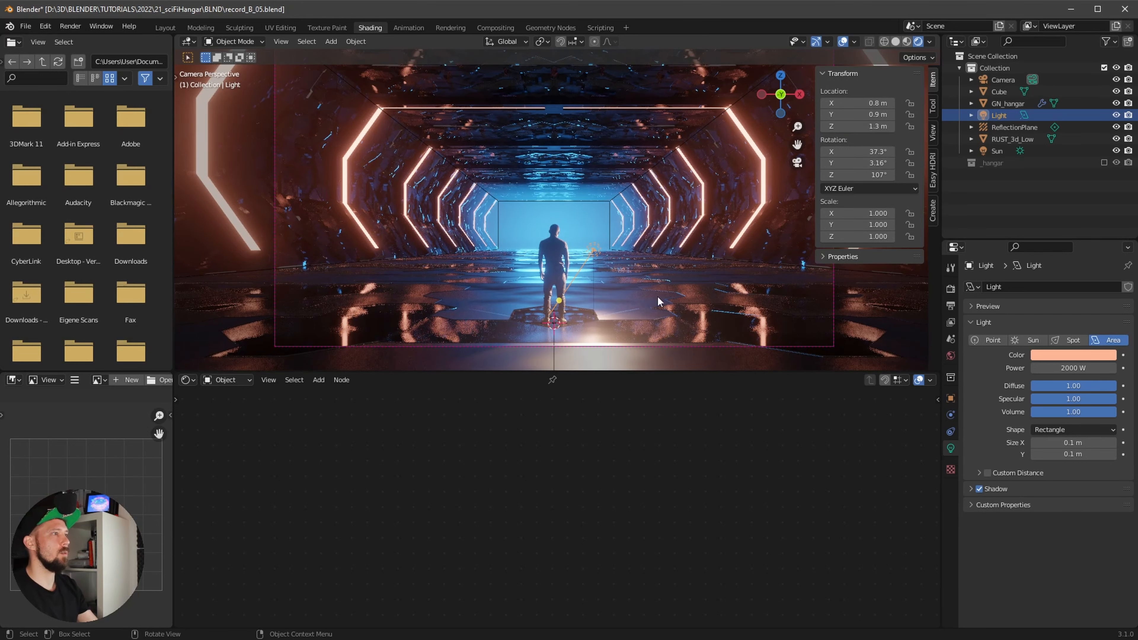
Step: Set the area light's rotation to 90° on Y and 96.2° on Z
{"action": "left_click_drag", "start_coordinate": [578, 284], "coordinate": [618, 241], "text": "ctrl+alt"}
{"action": "left_click_drag", "start_coordinate": [631, 317], "coordinate": [626, 232], "text": "alt+shift"}
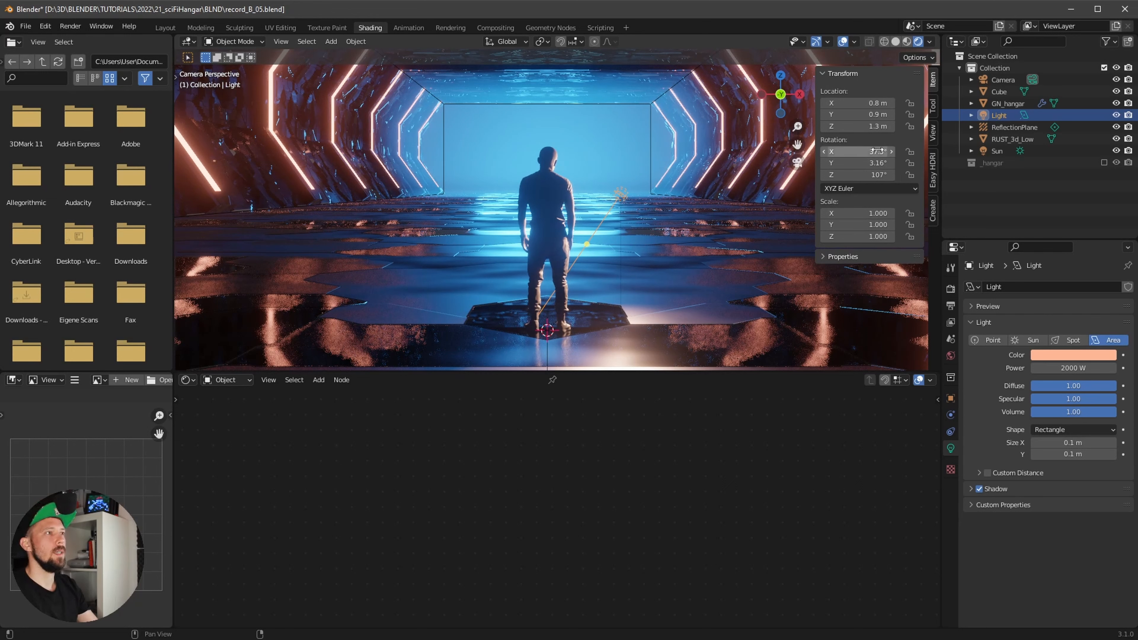
{"action": "left_click", "coordinate": [871, 163]}
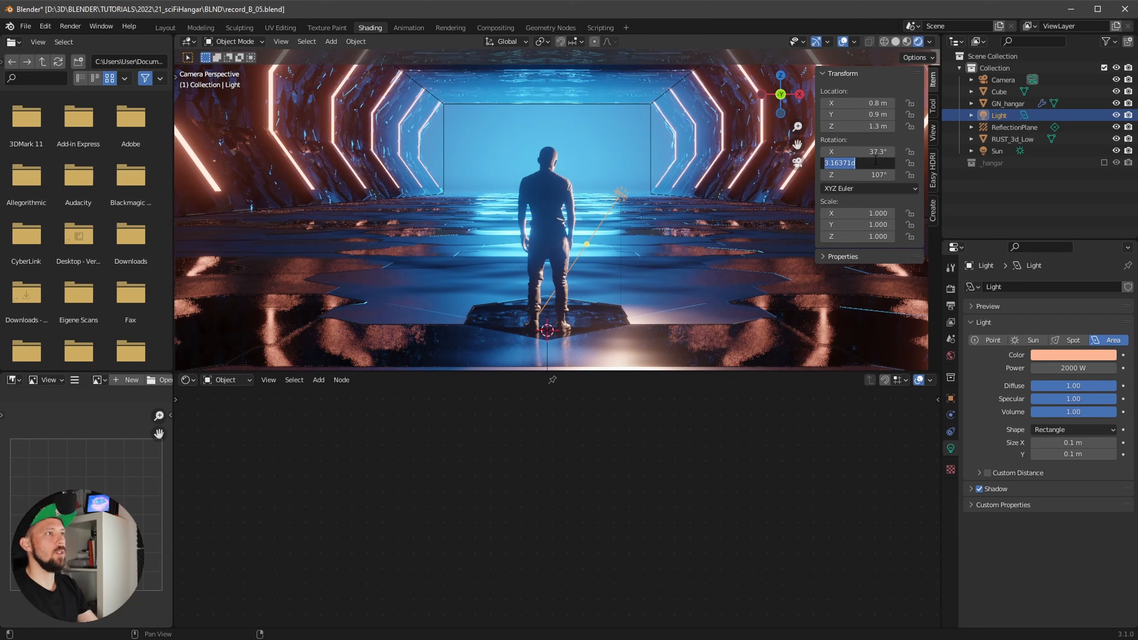
{"action": "type", "text": "90"}
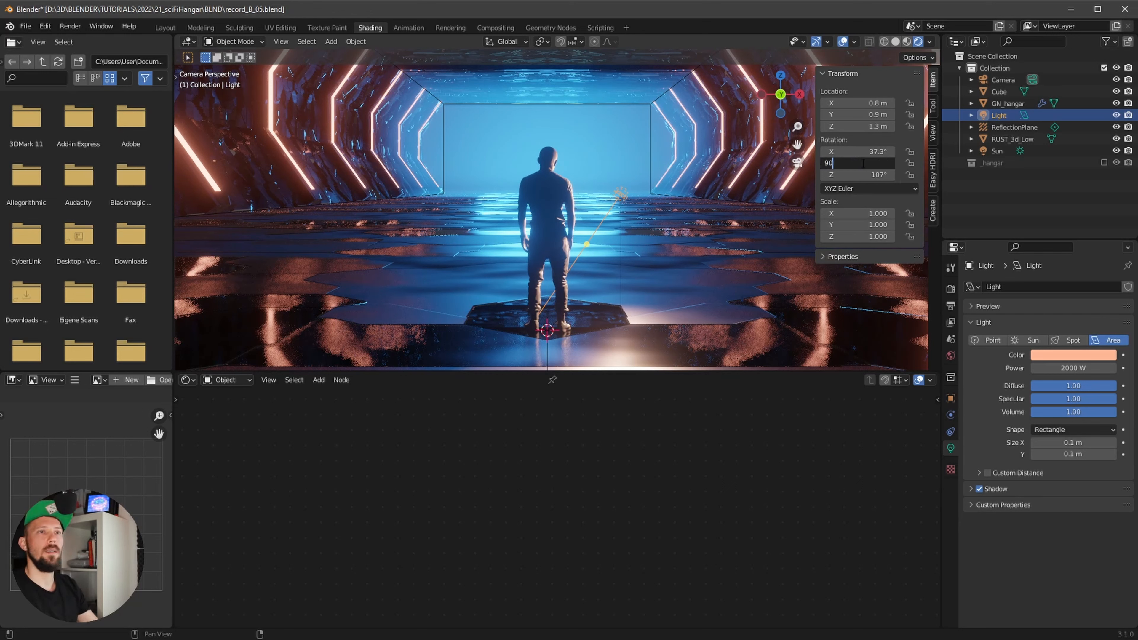
{"action": "key", "text": "Tab"}
{"action": "type", "text": "96"}
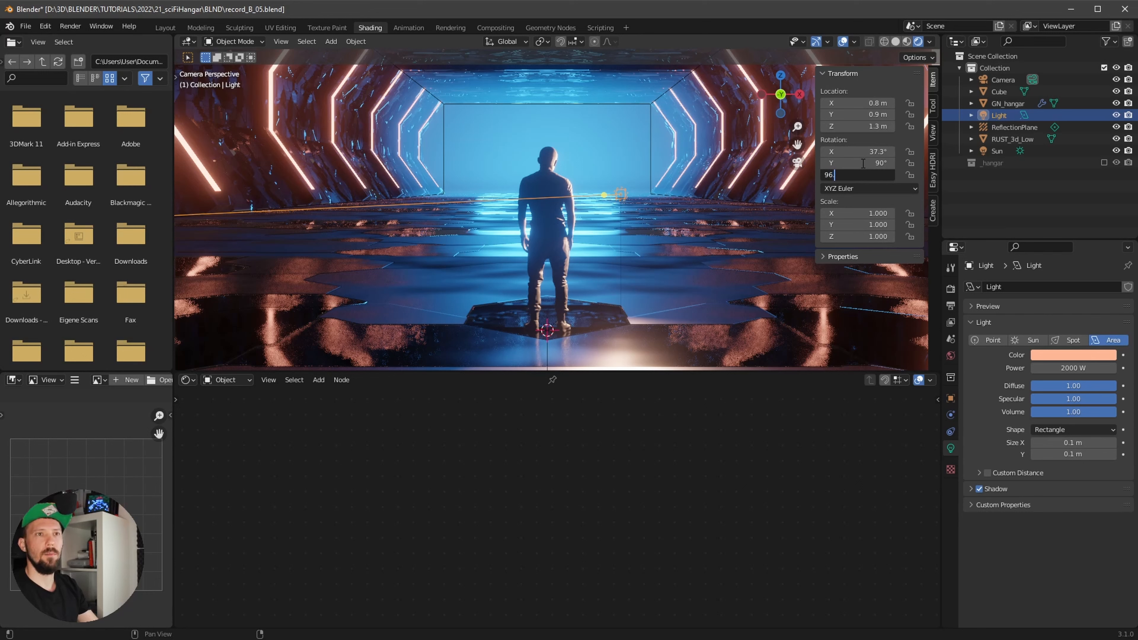
{"action": "type", "text": ".2"}
{"action": "key", "text": "Return"}
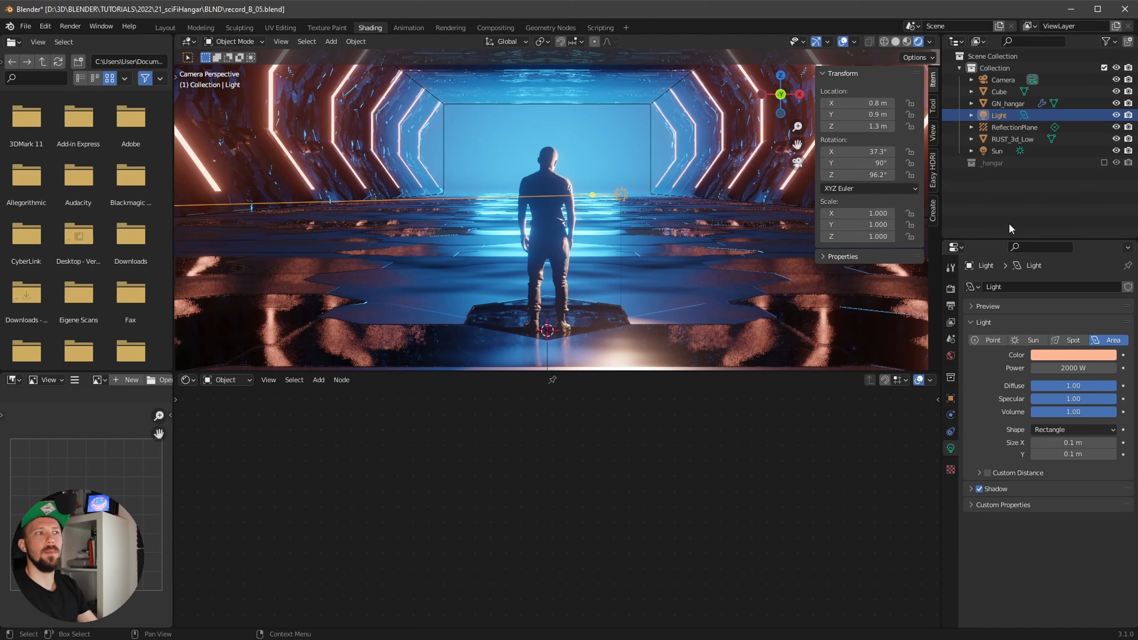
Step: Size the rectangular area light to 1.2 m on X and 0.8 m on Y
{"action": "left_click", "coordinate": [1072, 442]}
{"action": "type", "text": "1.20"}
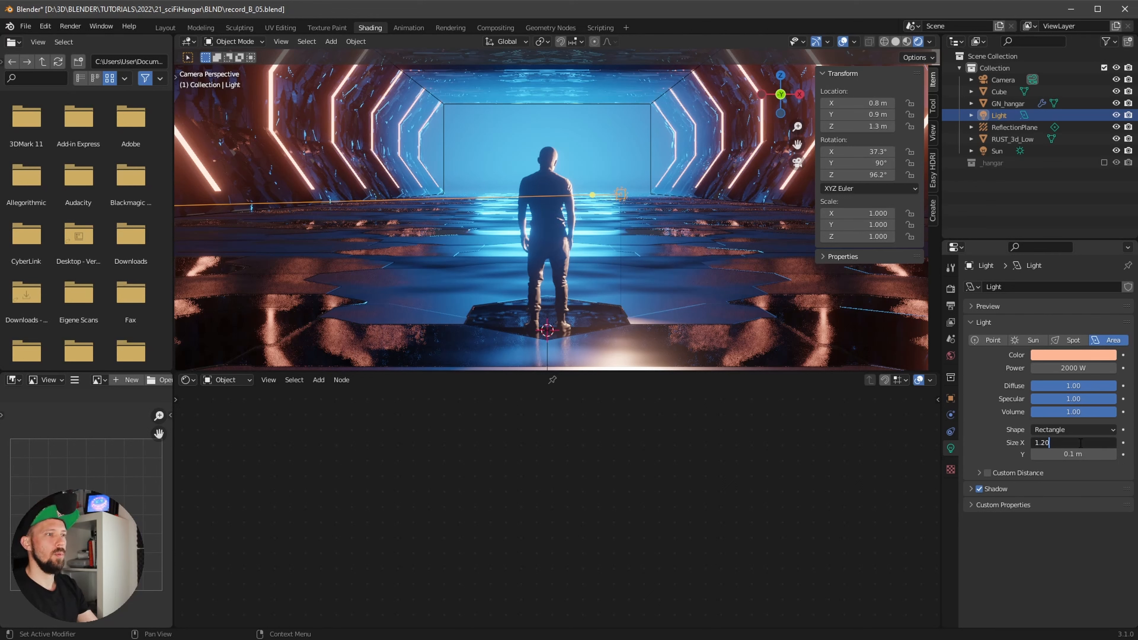
{"action": "key", "text": "Tab"}
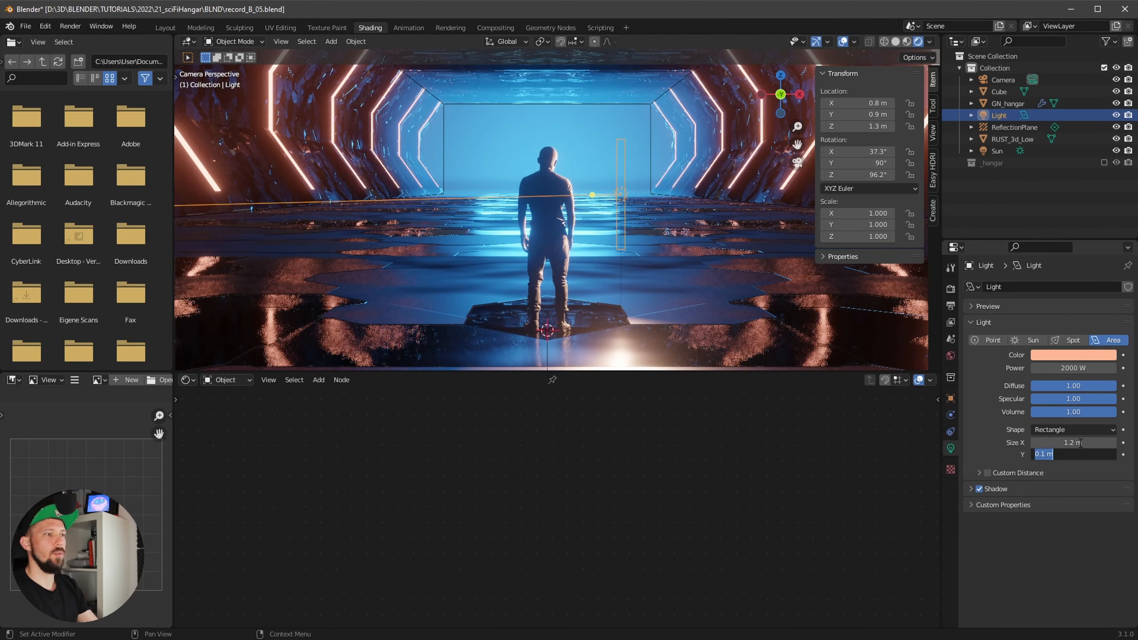
{"action": "type", "text": "0.8"}
{"action": "key", "text": "Return"}
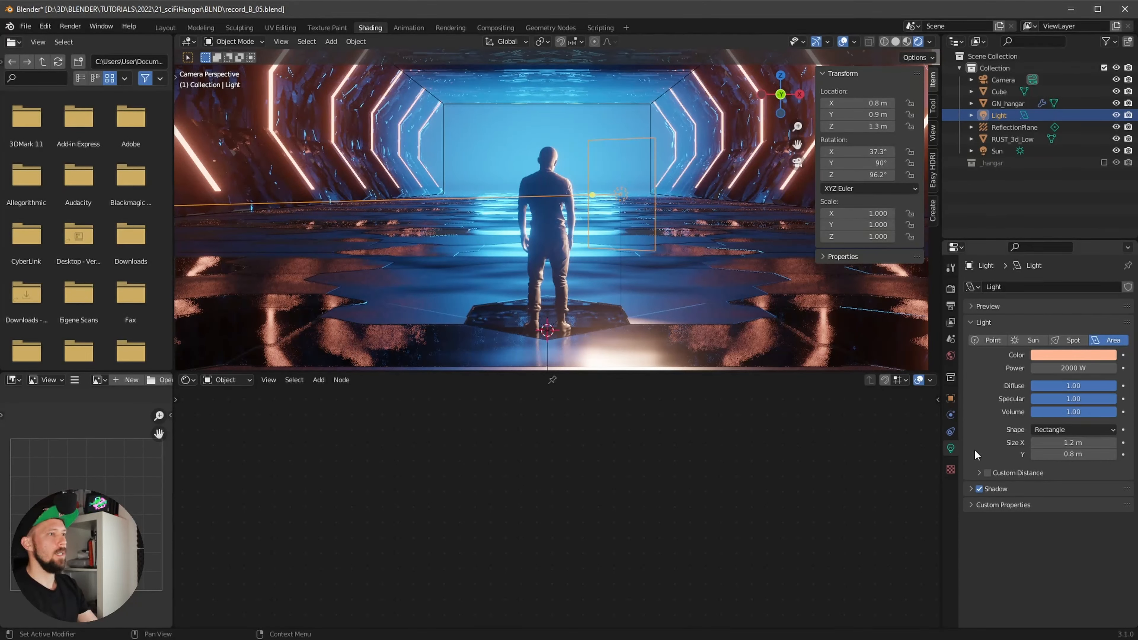
Step: Enable a custom distance for the area light and set it to 1.5 m
{"action": "left_click", "coordinate": [987, 473]}
{"action": "left_click", "coordinate": [1078, 491]}
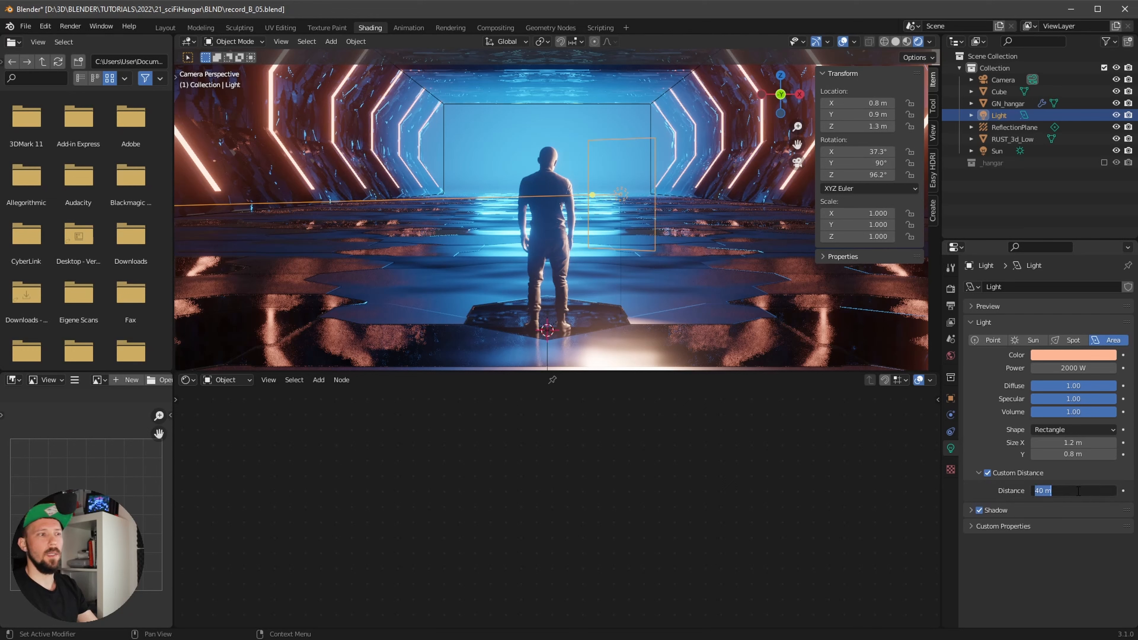
{"action": "type", "text": "1.5"}
{"action": "key", "text": "Return"}
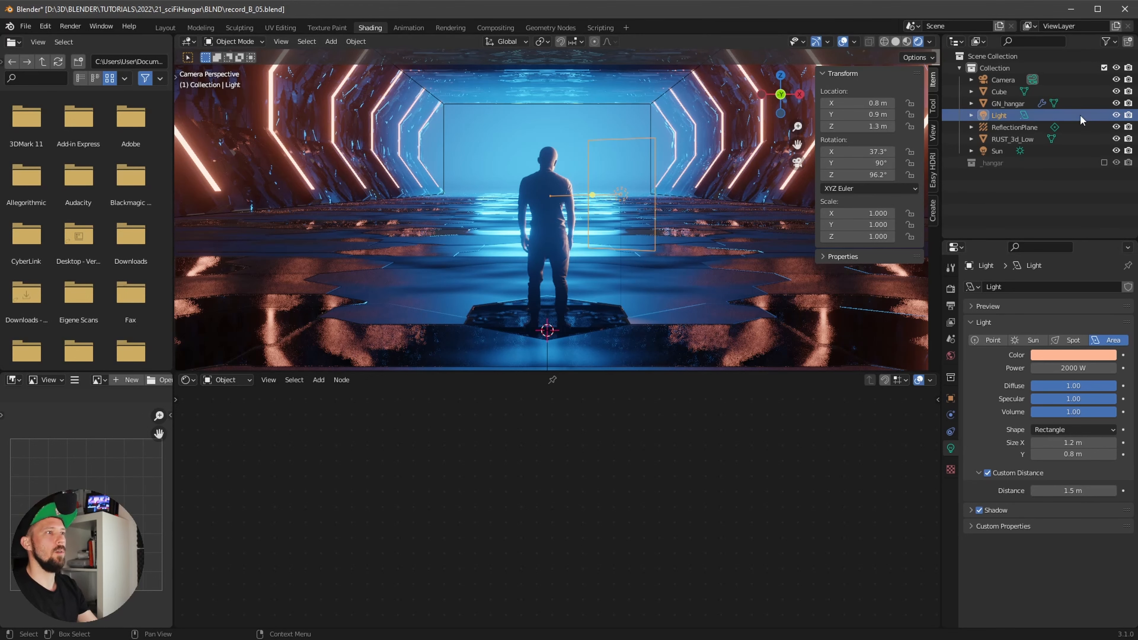
Step: Compare the scene with the area light hidden and shown, and turn off the viewport overlays
{"action": "left_click", "coordinate": [1116, 115]}
{"action": "left_click", "coordinate": [1116, 115]}
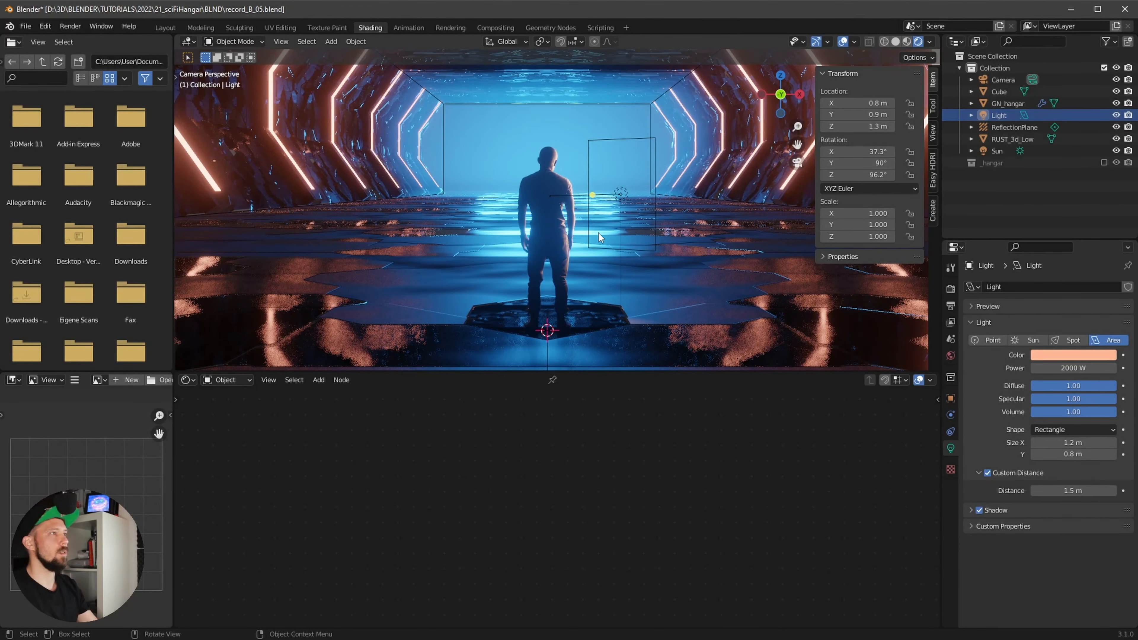
{"action": "scroll", "coordinate": [565, 290], "scroll_direction": "down", "scroll_amount": 2}
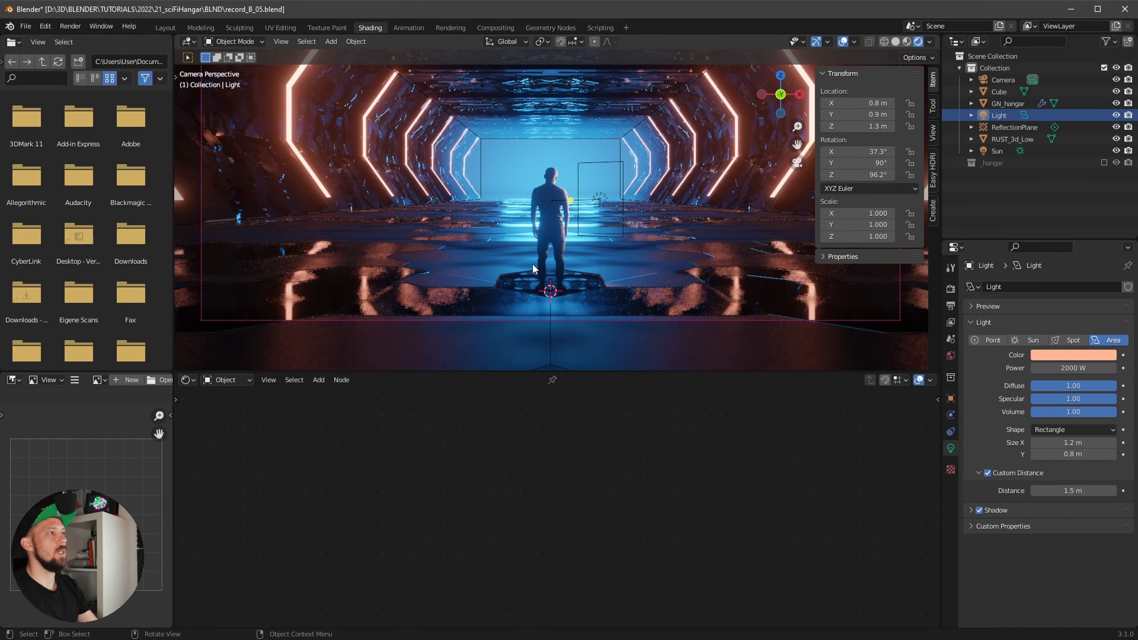
{"action": "left_click", "coordinate": [846, 40]}
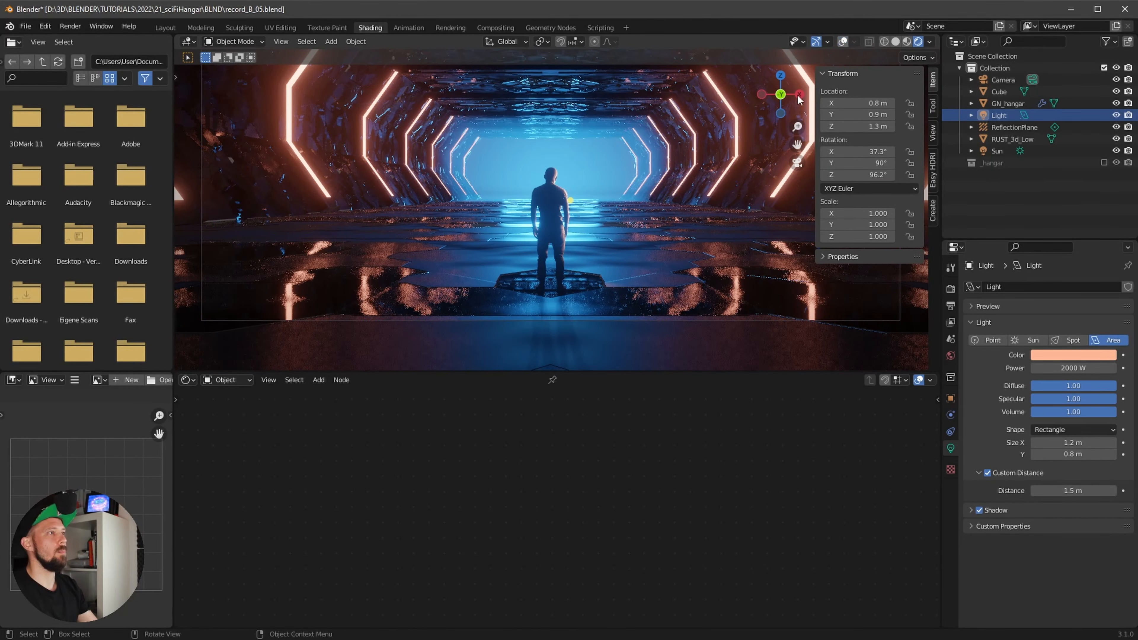
{"action": "mouse_move", "coordinate": [625, 238]}
{"action": "middle_mouse_down", "text": "ctrl"}
{"action": "mouse_move", "coordinate": [719, 204]}
{"action": "mouse_move", "coordinate": [641, 253]}
{"action": "middle_mouse_up", "text": "ctrl"}
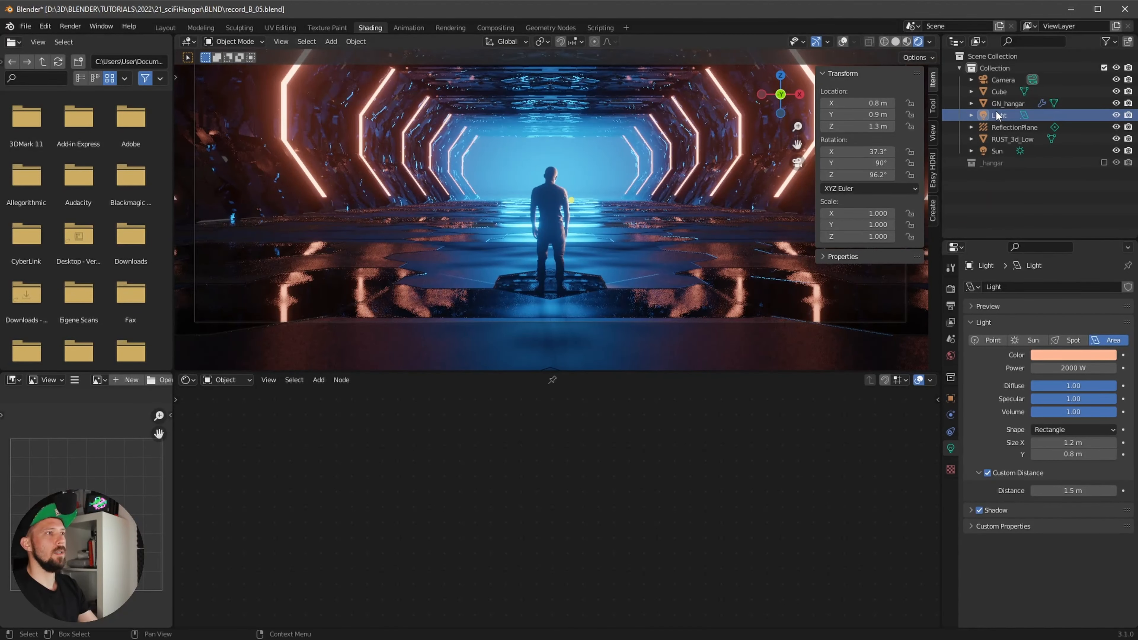
Step: Raise the area light along the global Z axis to a height of about 1.44 m
{"action": "key", "text": "g"}
{"action": "key", "text": "z"}
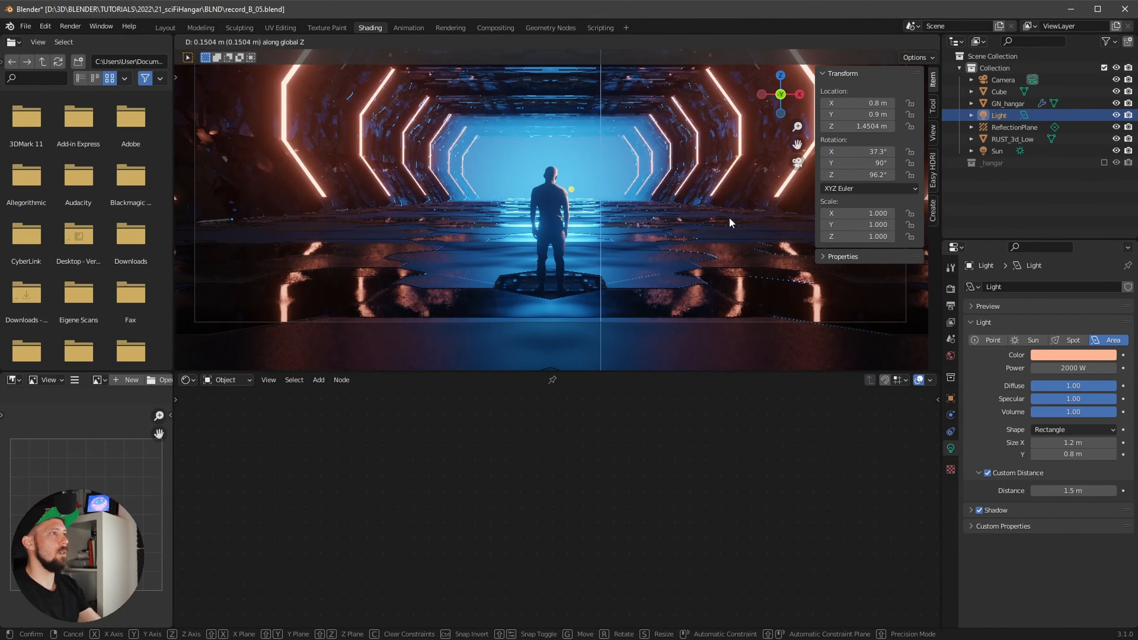
{"action": "key", "text": "Escape"}
{"action": "key", "text": "g"}
{"action": "key", "text": "z"}
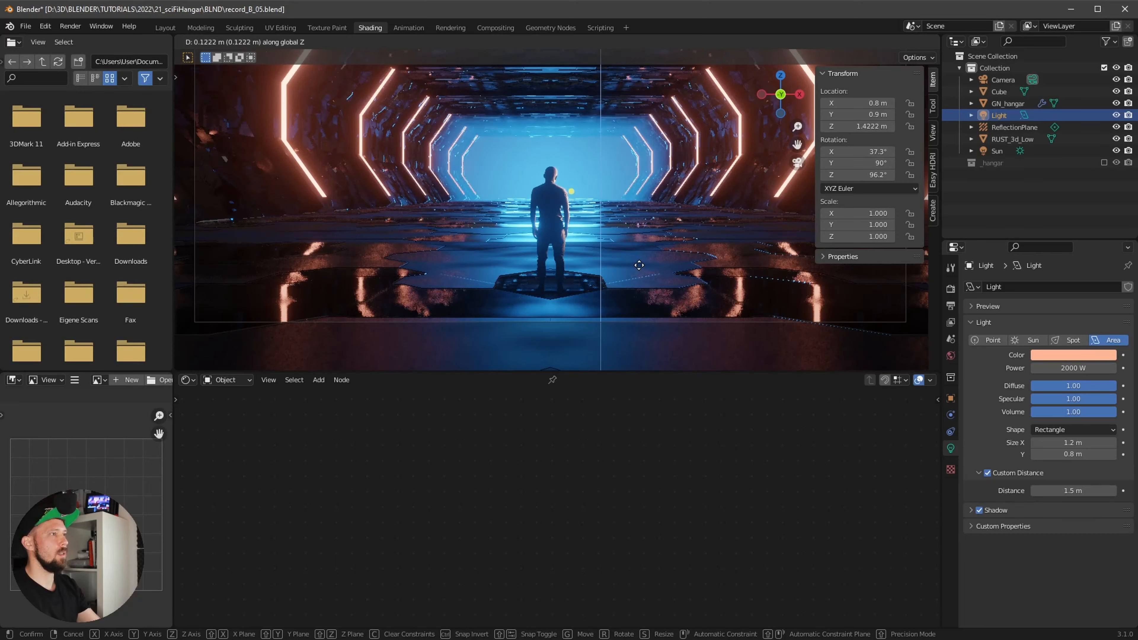
{"action": "left_click", "coordinate": [631, 280]}
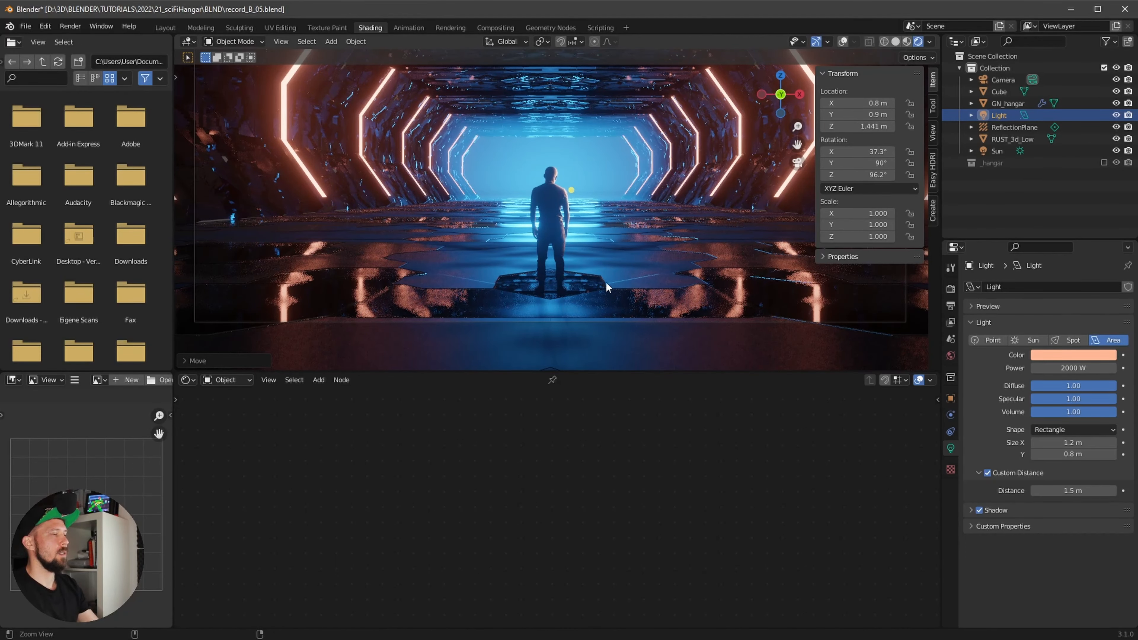
{"action": "middle_click_drag", "start_coordinate": [615, 292], "coordinate": [682, 292], "text": "ctrl"}
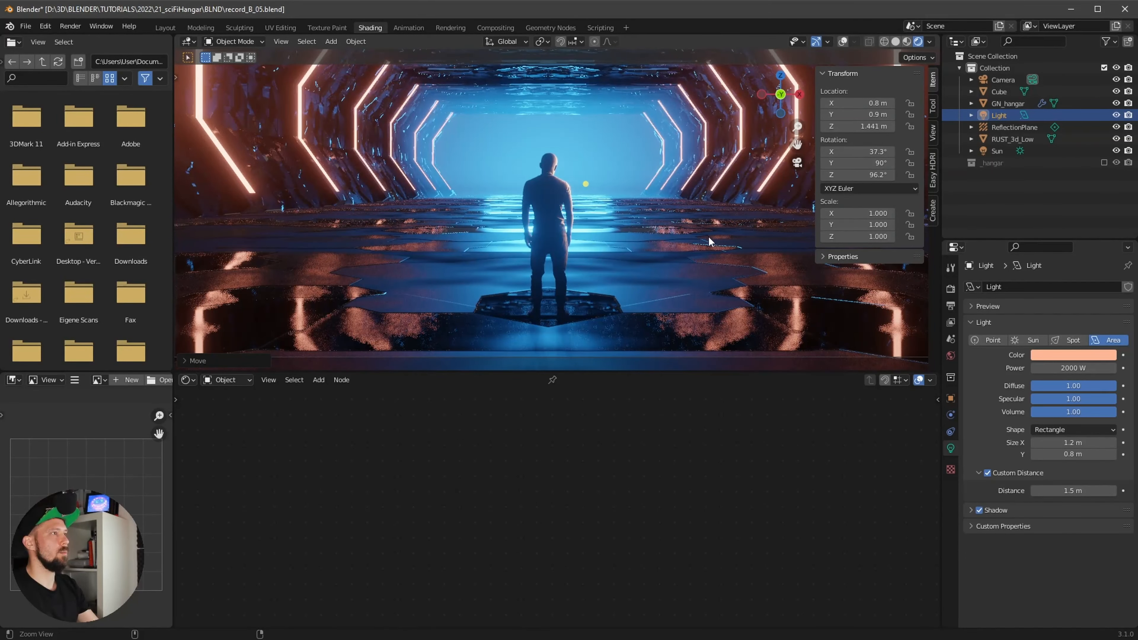